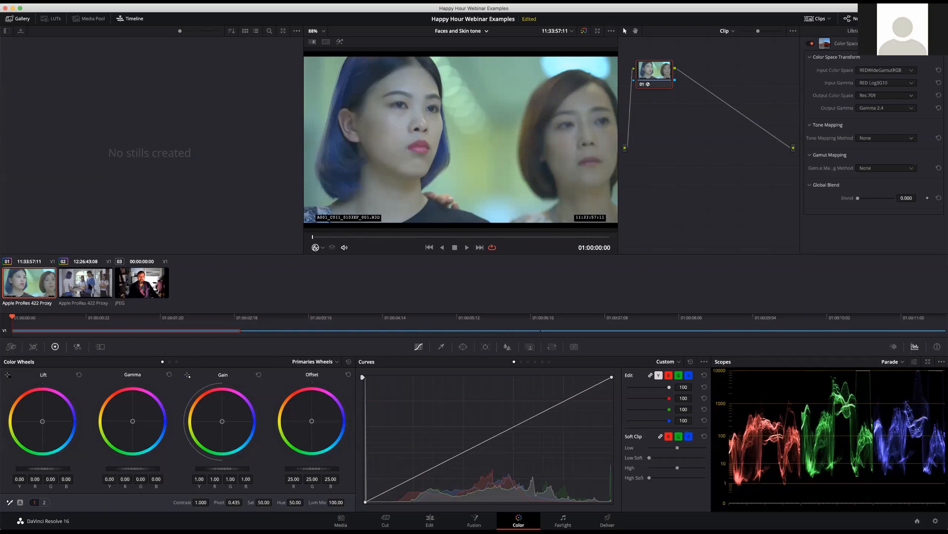
Add a serial node to clip 02 and apply the Face Refinement effect to it
click(89, 286)
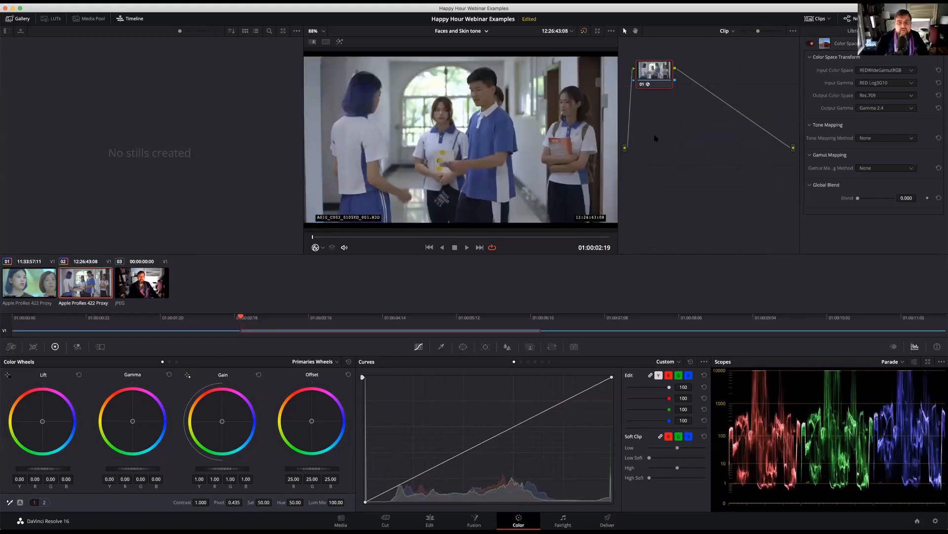
key(alt+s)
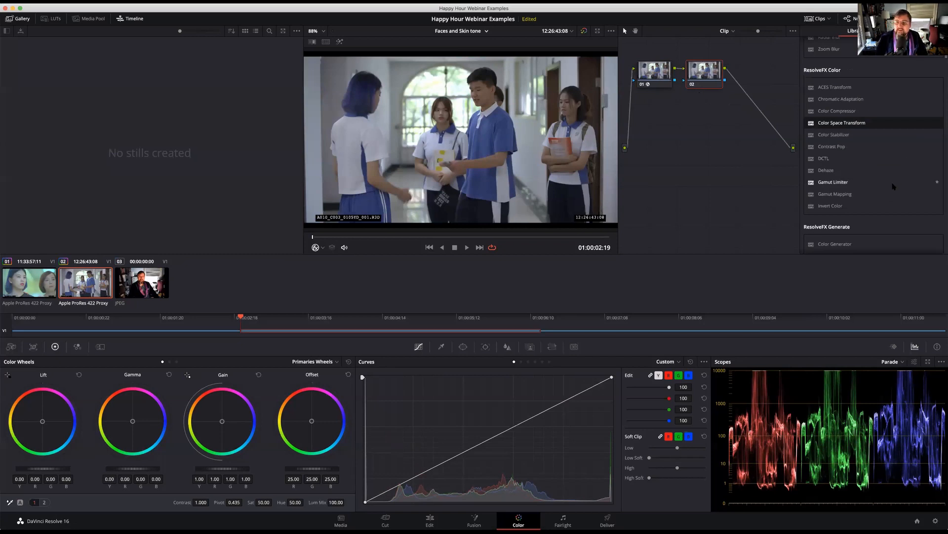
scroll(893, 185, down, 3)
scroll(893, 186, down, 10)
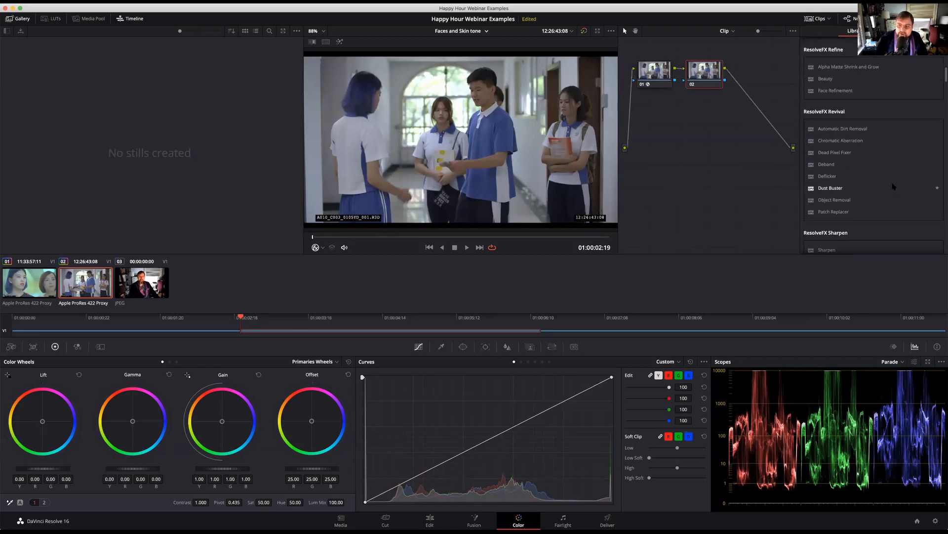
scroll(893, 186, down, 10)
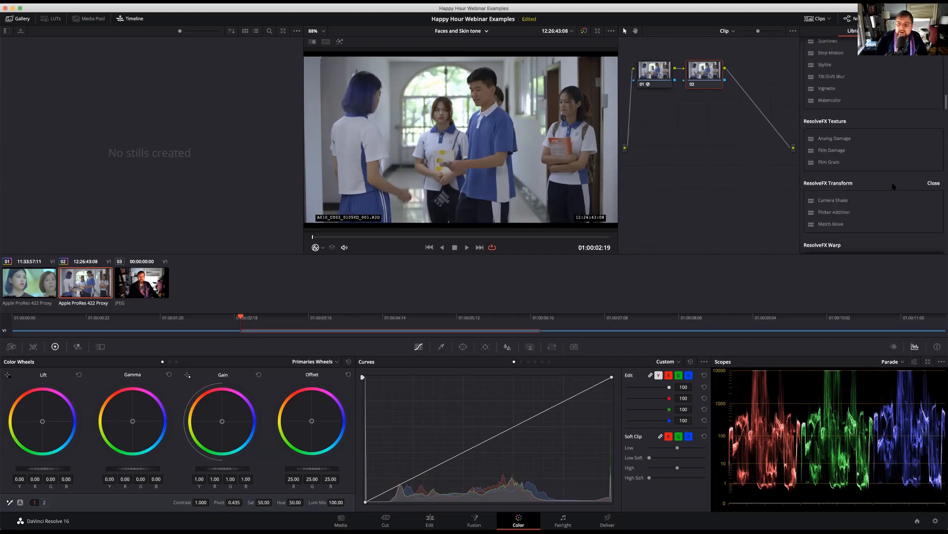
scroll(893, 185, down, 5)
scroll(893, 185, up, 8)
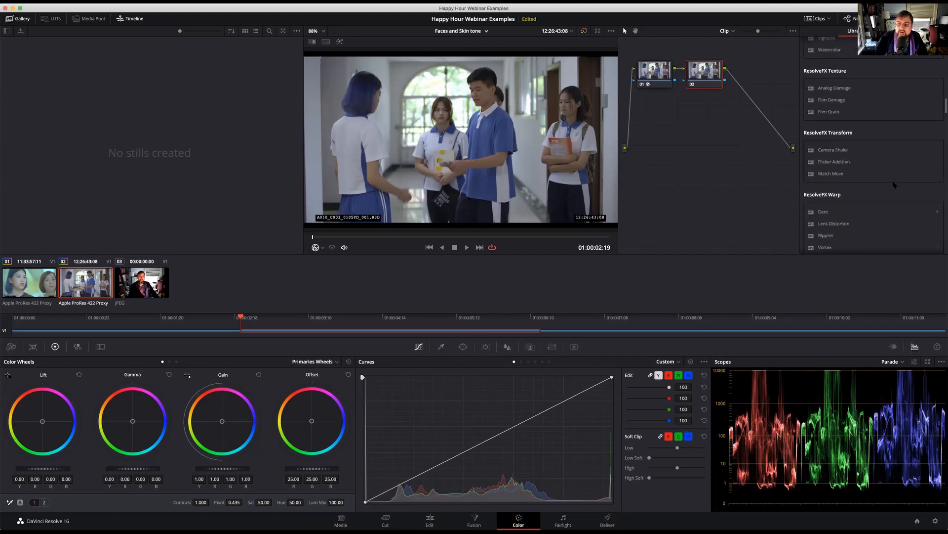
scroll(893, 185, up, 5)
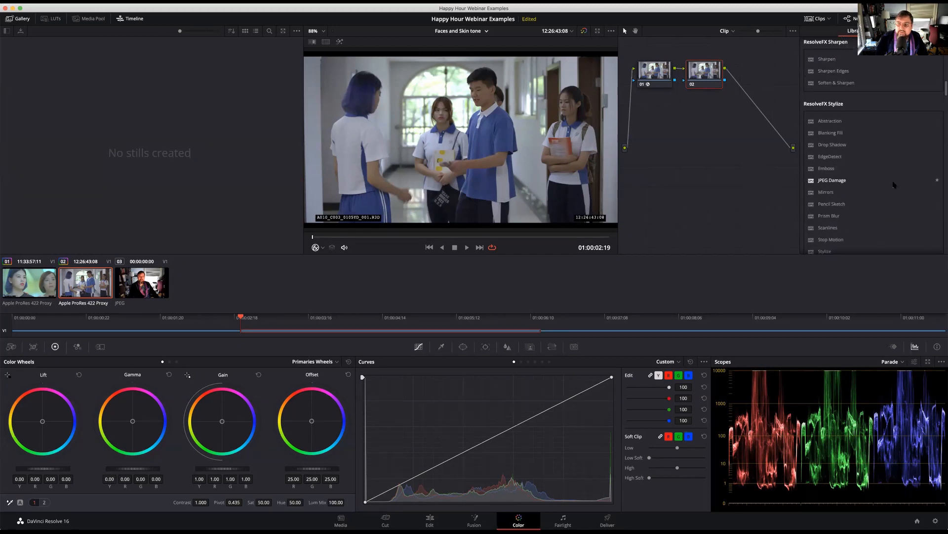
scroll(894, 185, up, 5)
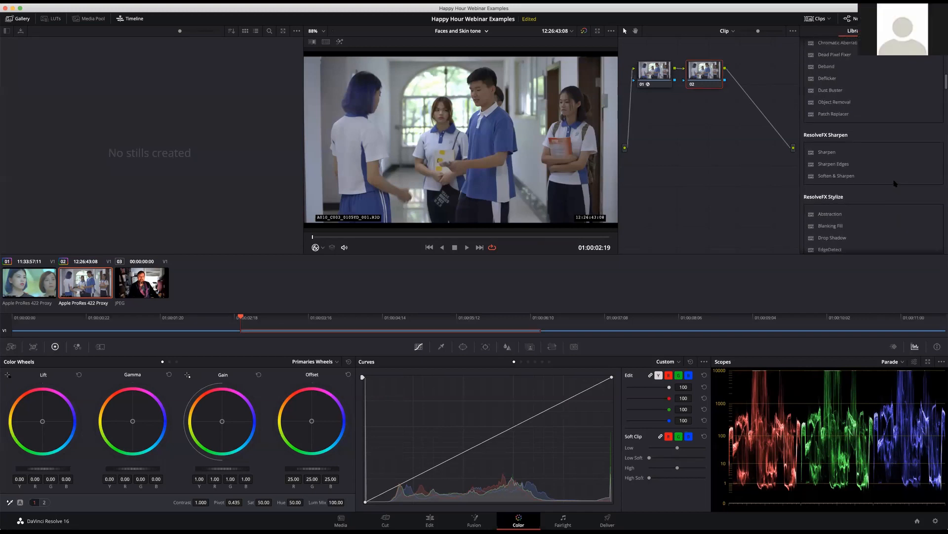
scroll(895, 184, up, 3)
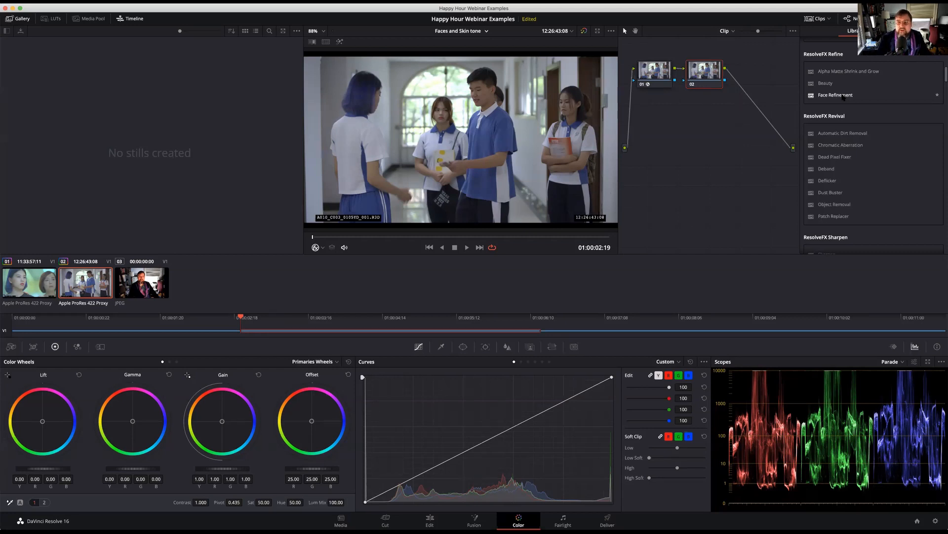
drag(815, 99, 706, 73)
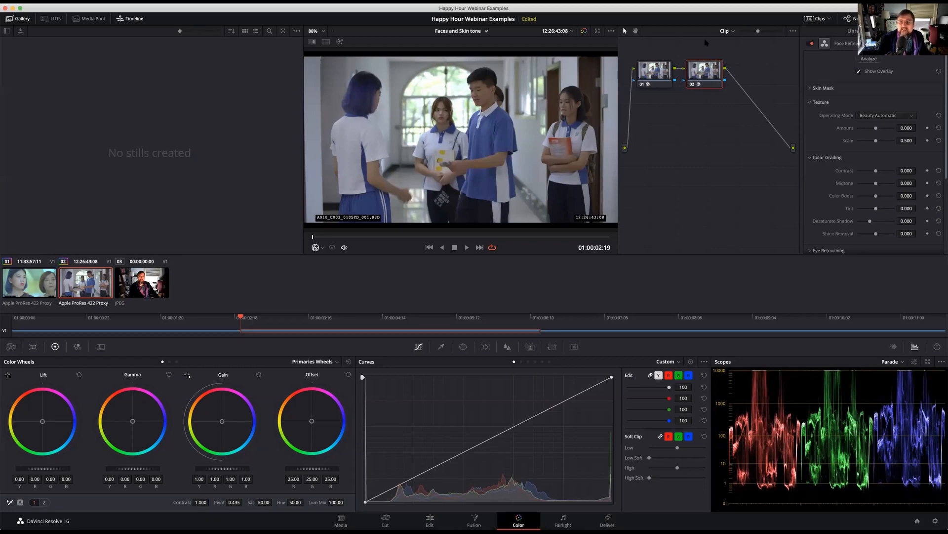
Run the Face Refinement analysis over the whole of clip 02, starting from its first frame
click(872, 60)
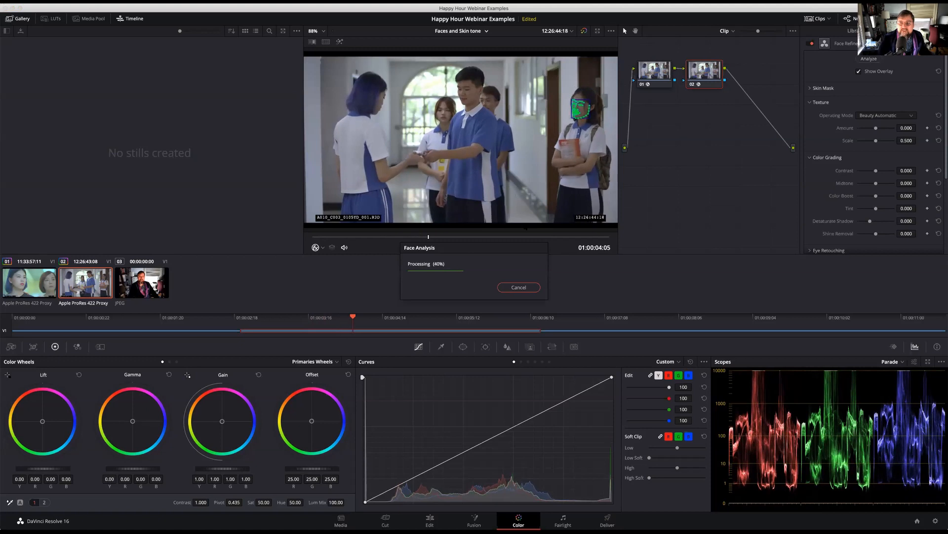
click(520, 287)
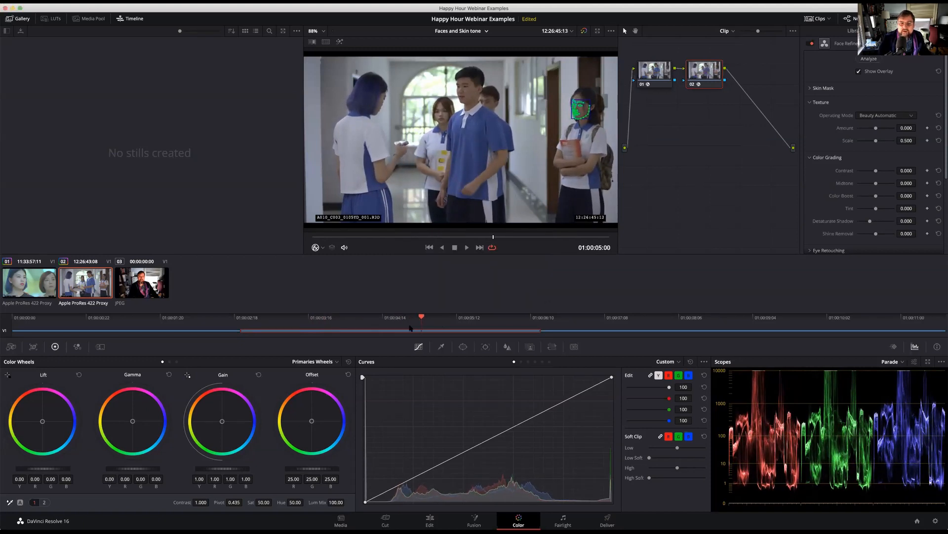
drag(410, 320, 241, 323)
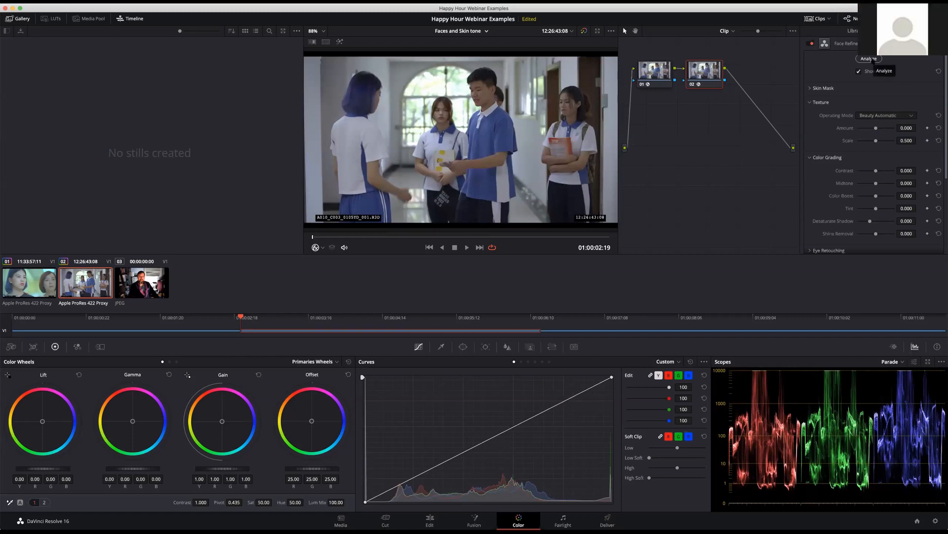
click(873, 60)
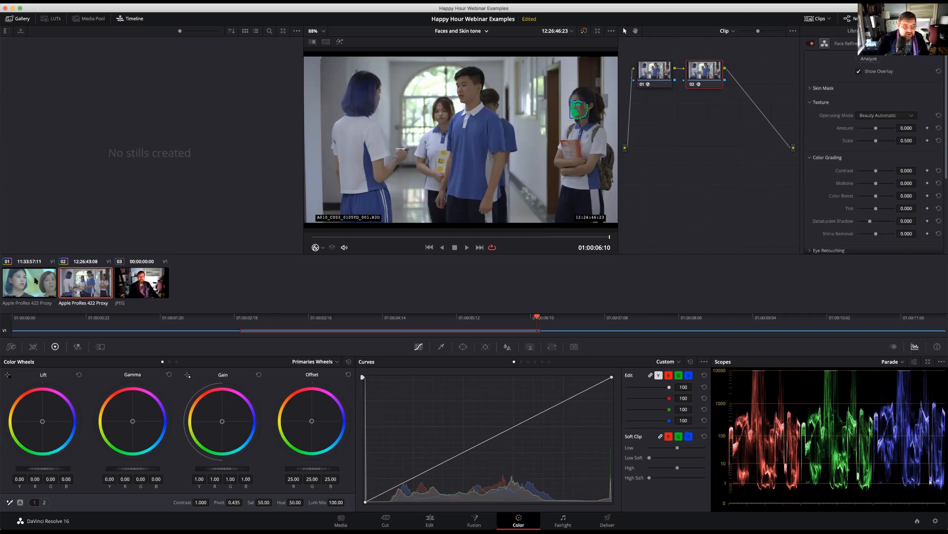
Add a serial node to clip 01 and apply the Face Refinement effect to it
click(36, 281)
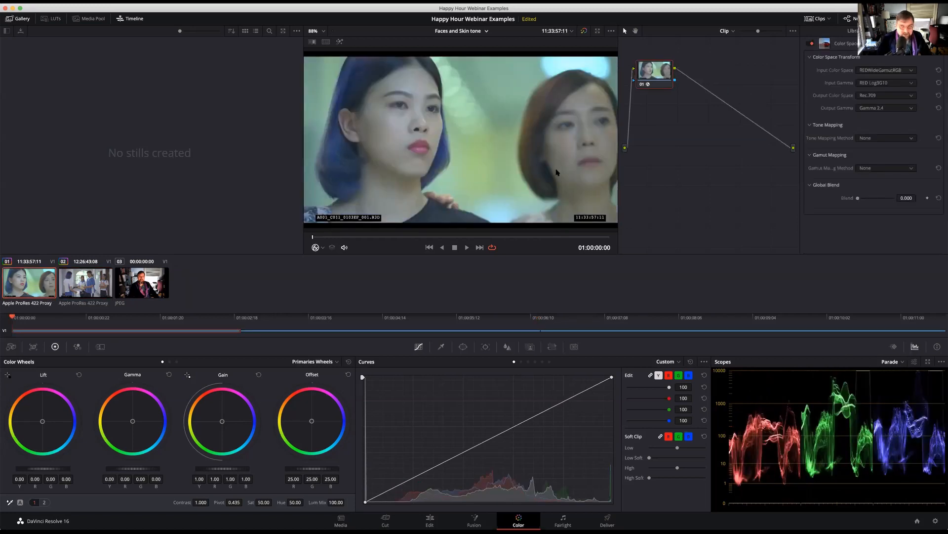
key(alt+s)
drag(735, 87, 704, 75)
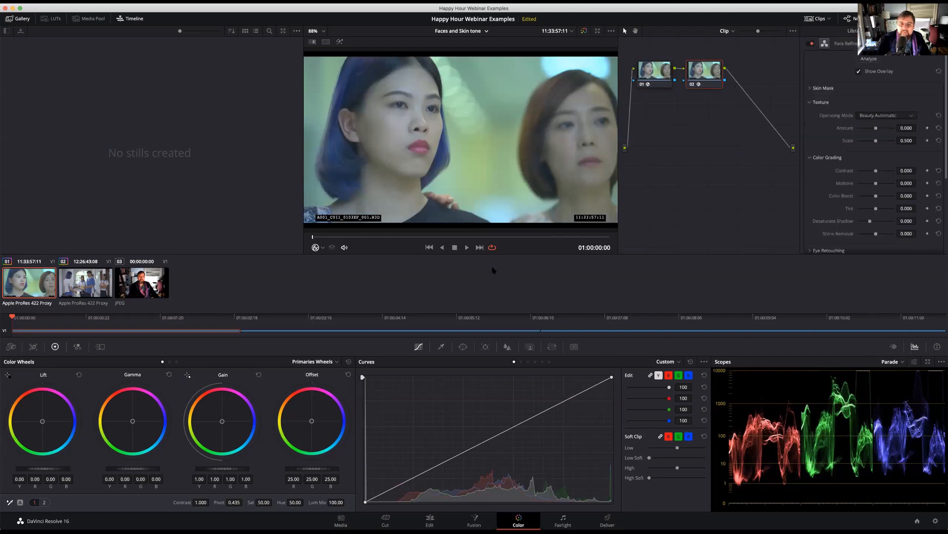
Choose the face of the short-haired woman behind as the Face Refinement target and analyze it through clip 01
click(871, 59)
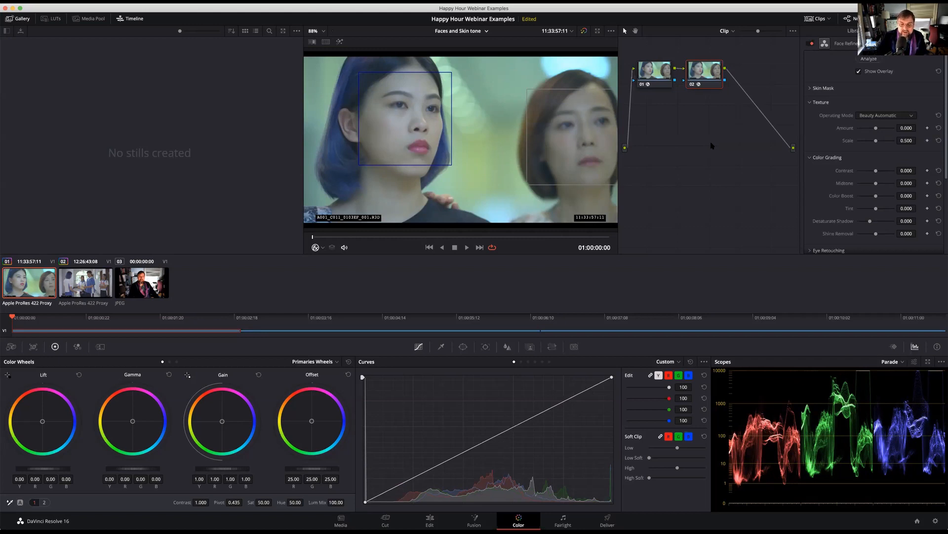
click(570, 130)
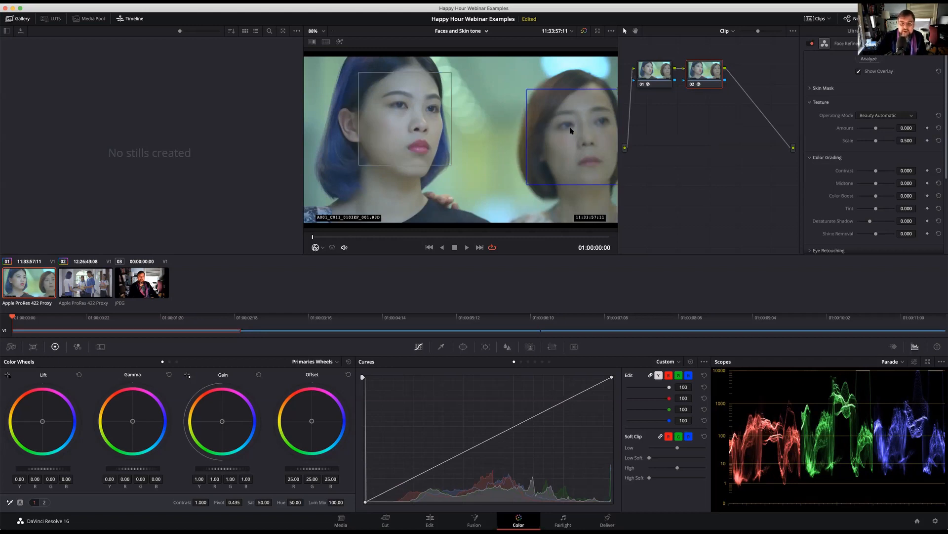
click(382, 127)
click(553, 131)
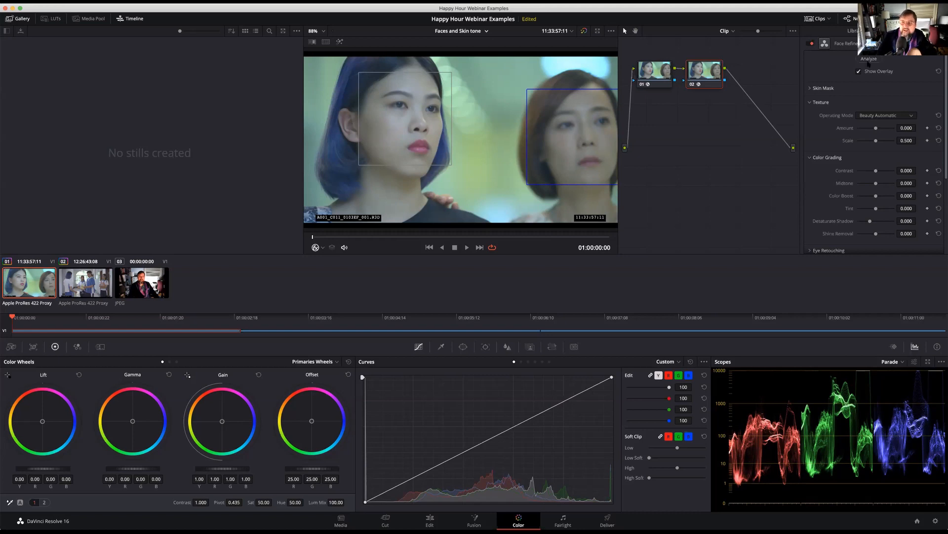
click(869, 59)
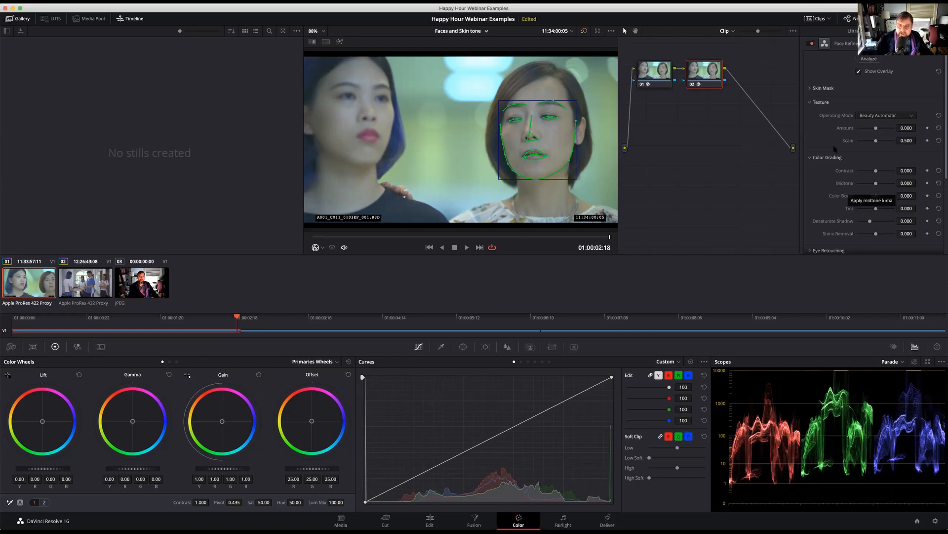
Compare the frame with and without the face overlay, and preview the skin mask generated for the tracked face
click(859, 72)
click(859, 72)
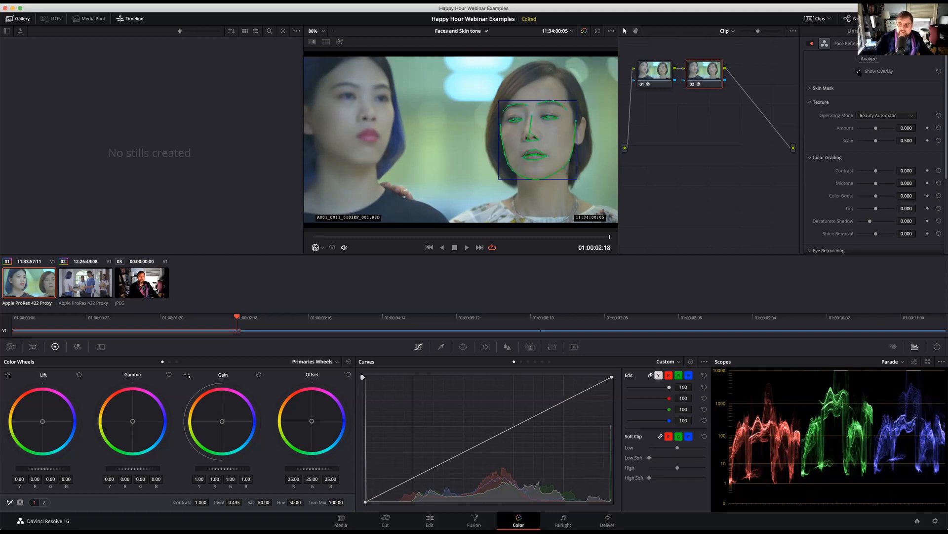
click(809, 88)
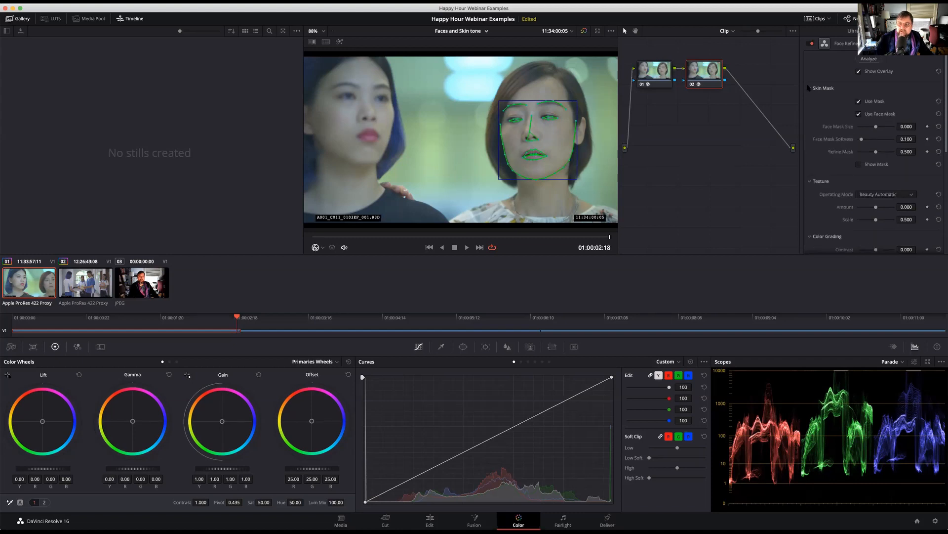
click(859, 165)
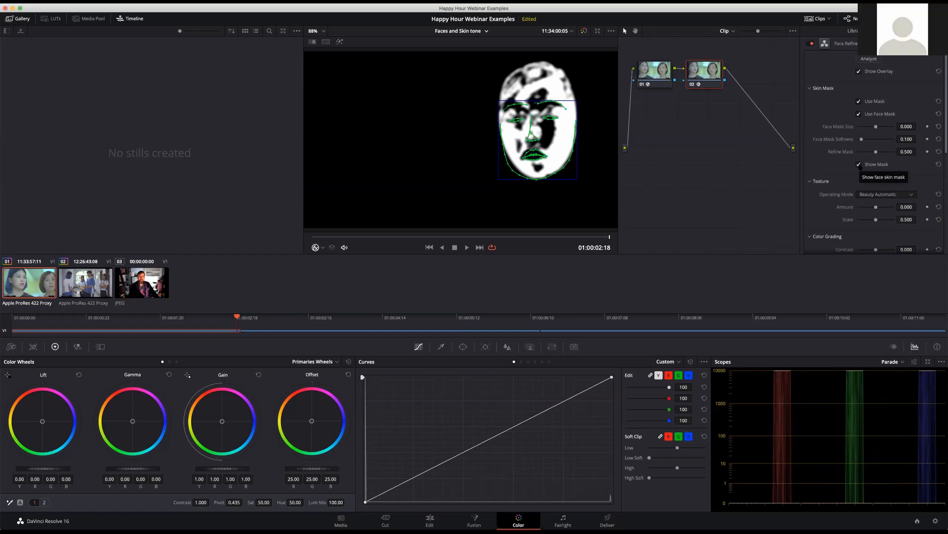
click(859, 165)
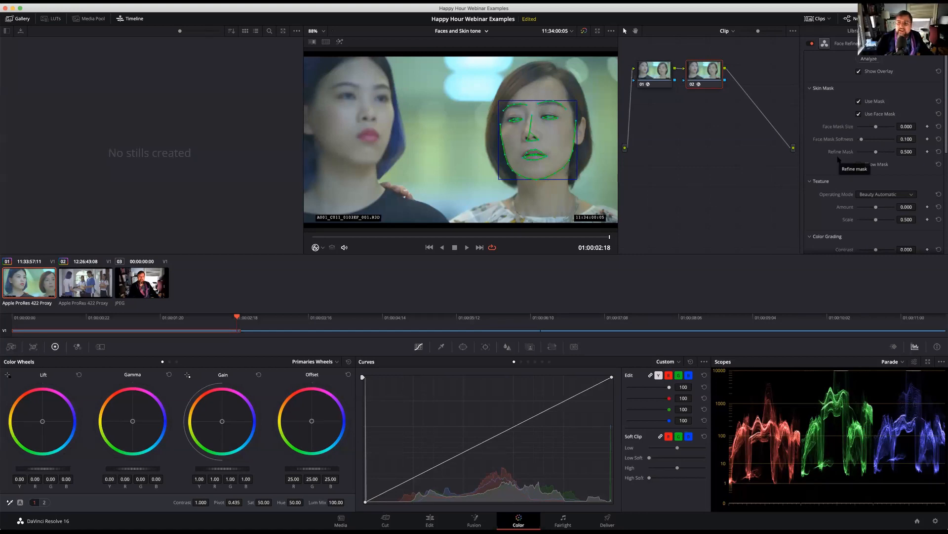
With the skin mask shown, set Face Mask Size to -0.020, Face Mask Softness to 0.490 and Refine Mask to 0.470
click(860, 165)
mouse_move(876, 127)
mouse_down()
mouse_move(866, 130)
mouse_move(875, 129)
mouse_up()
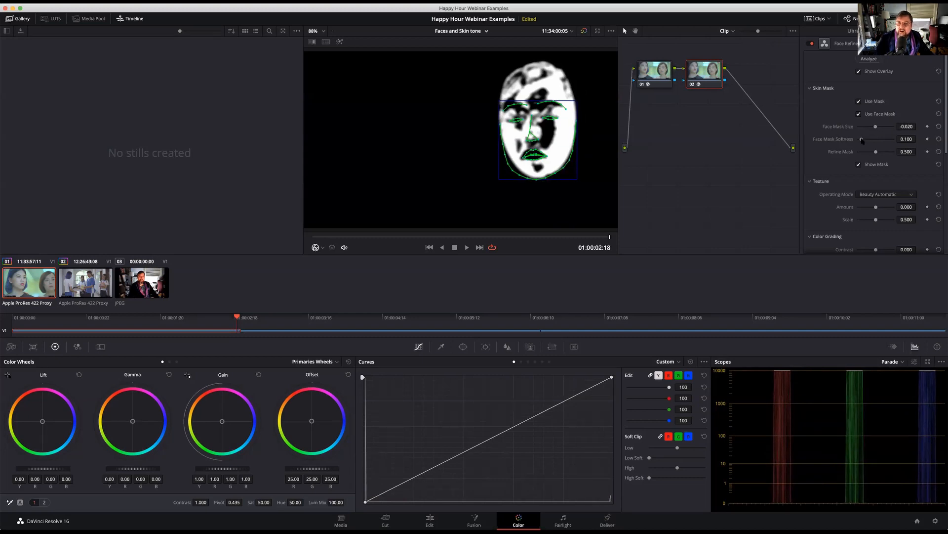
drag(864, 140, 876, 139)
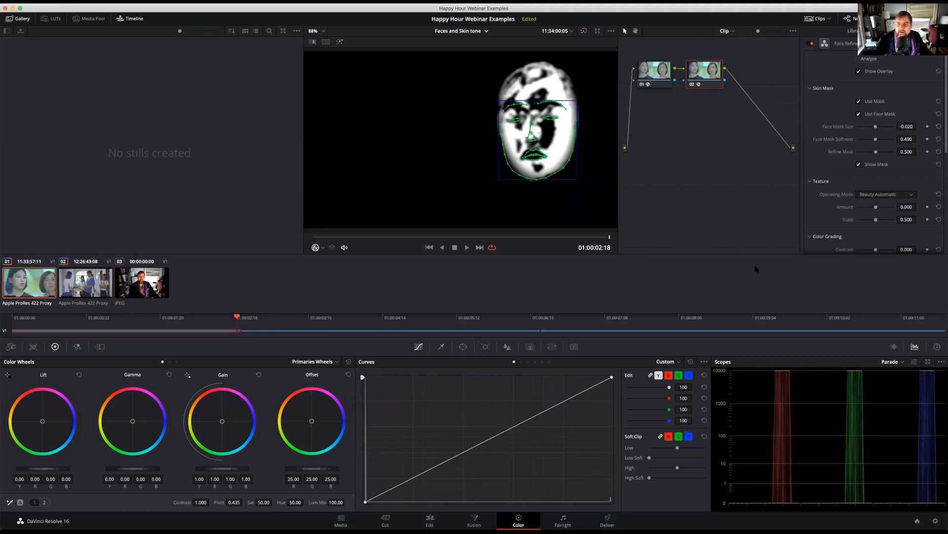
mouse_move(877, 153)
mouse_down()
mouse_move(858, 154)
mouse_move(872, 155)
mouse_up()
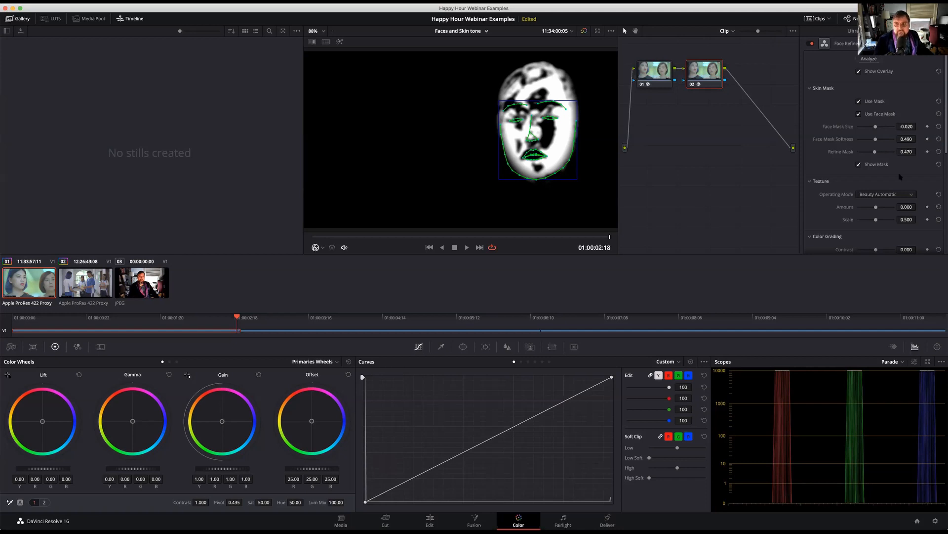
scroll(920, 211, down, 10)
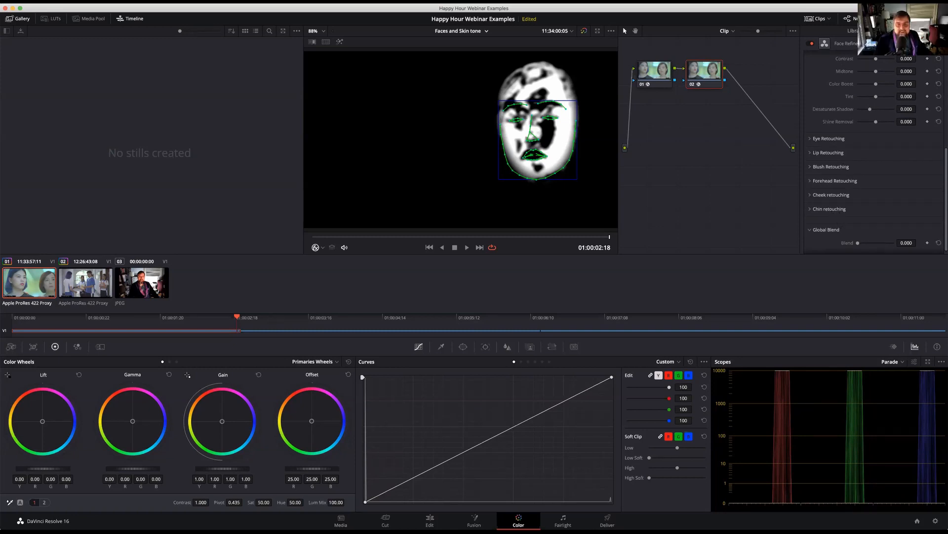
scroll(870, 108, up, 5)
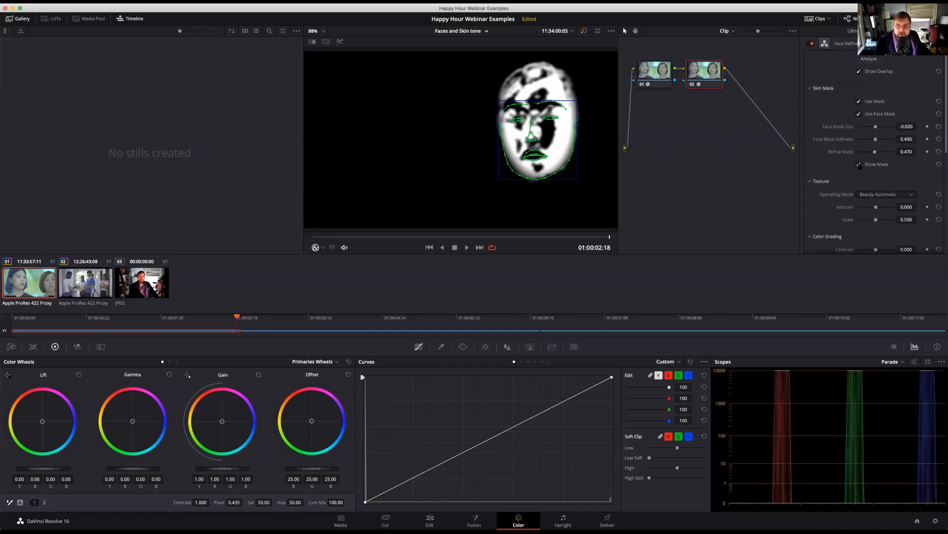
click(859, 165)
Add serial node 03 and rewire the nodes so node 01 feeds its image input and node 02's mask feeds its key input
drag(725, 70, 764, 74)
mouse_move(697, 76)
mouse_down()
mouse_move(704, 87)
mouse_move(697, 75)
mouse_up()
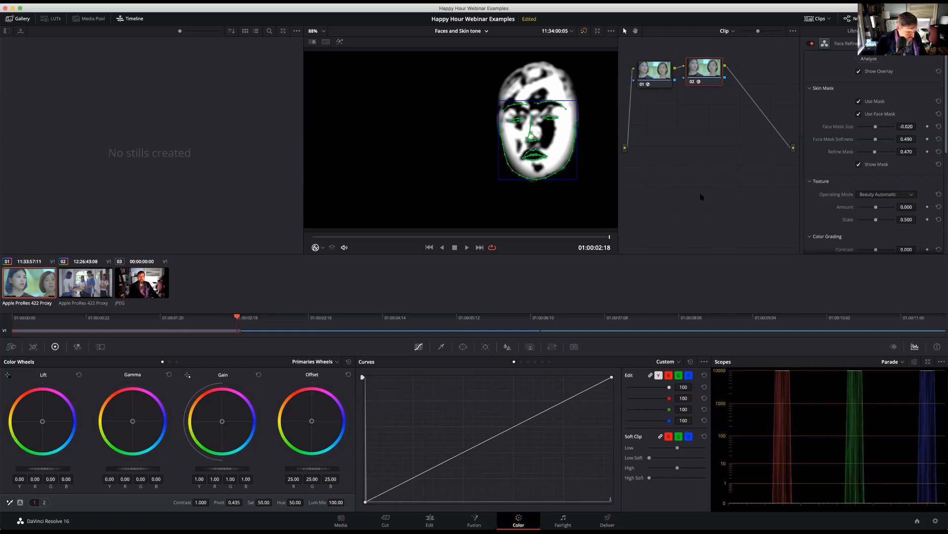
key(alt+s)
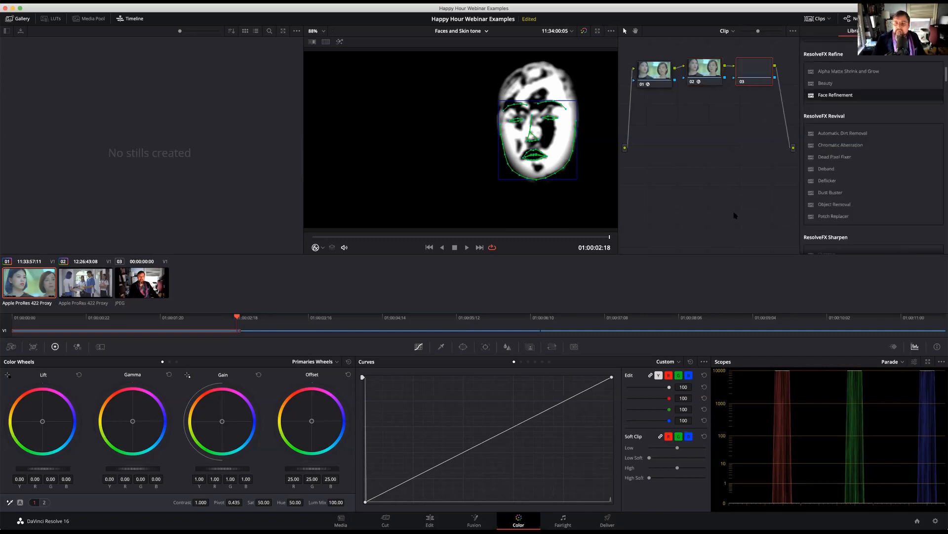
drag(755, 72, 759, 110)
click(703, 71)
drag(703, 71, 706, 143)
drag(677, 71, 736, 107)
drag(706, 141, 736, 119)
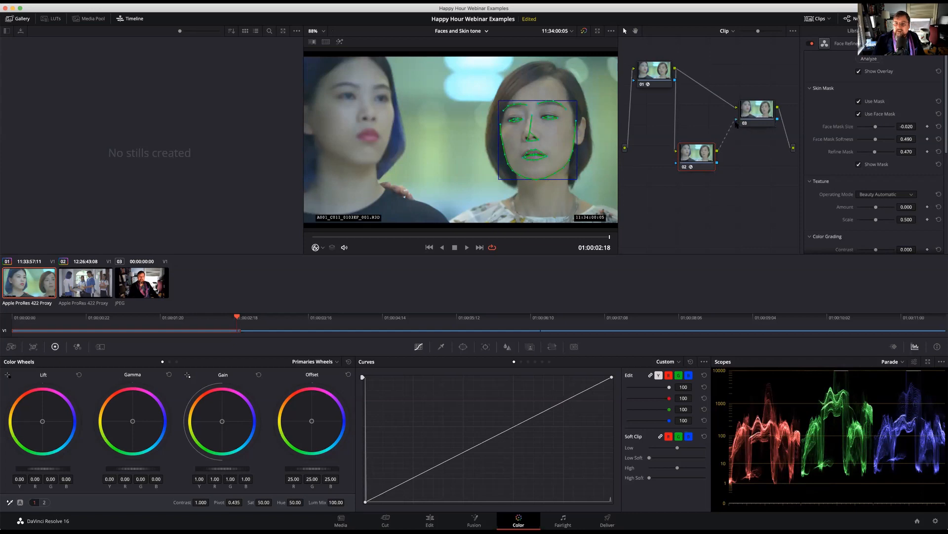
On node 03, push the gamma toward orange to about red 0.21, green -0.03 and blue -0.17
click(768, 108)
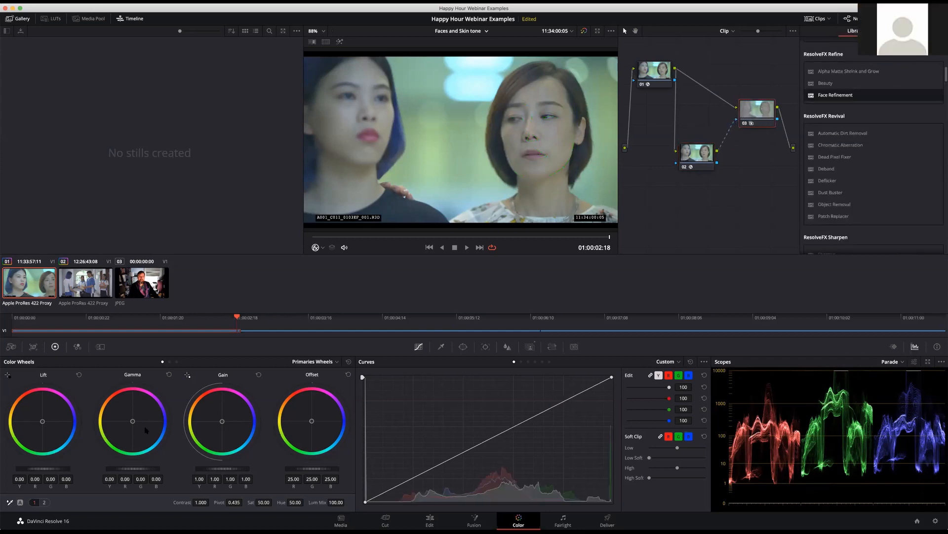
mouse_move(146, 432)
mouse_down()
mouse_move(118, 401)
mouse_move(120, 427)
mouse_up()
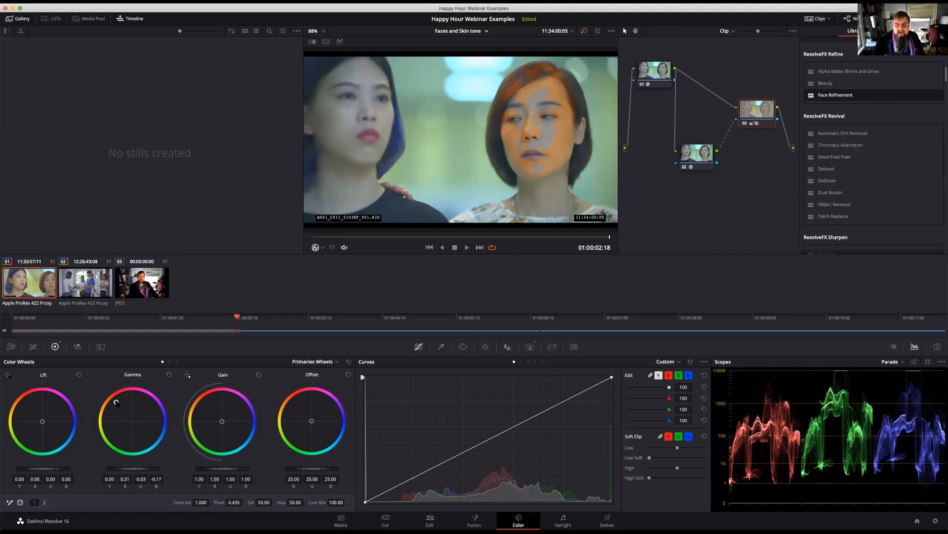
Select node 02 and highlight its output in the viewer to inspect the face mask
click(694, 152)
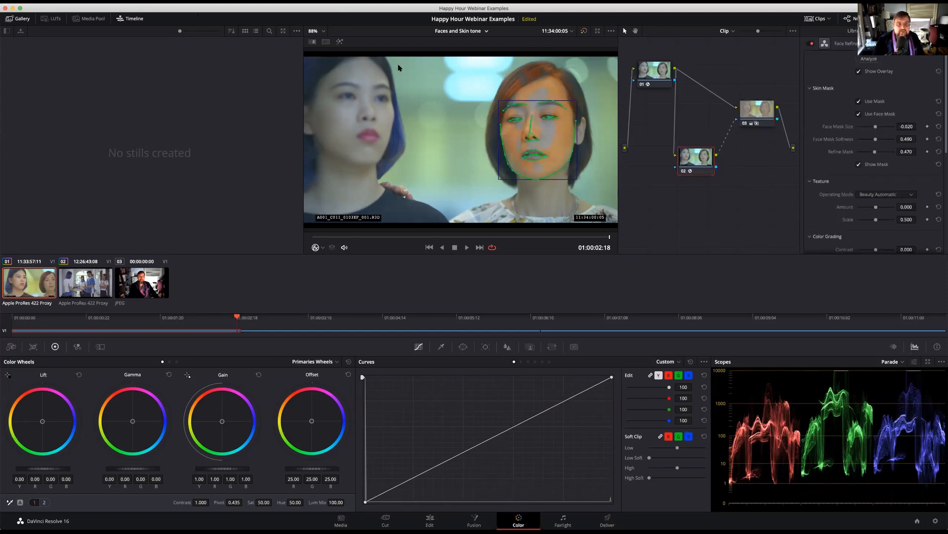
click(340, 42)
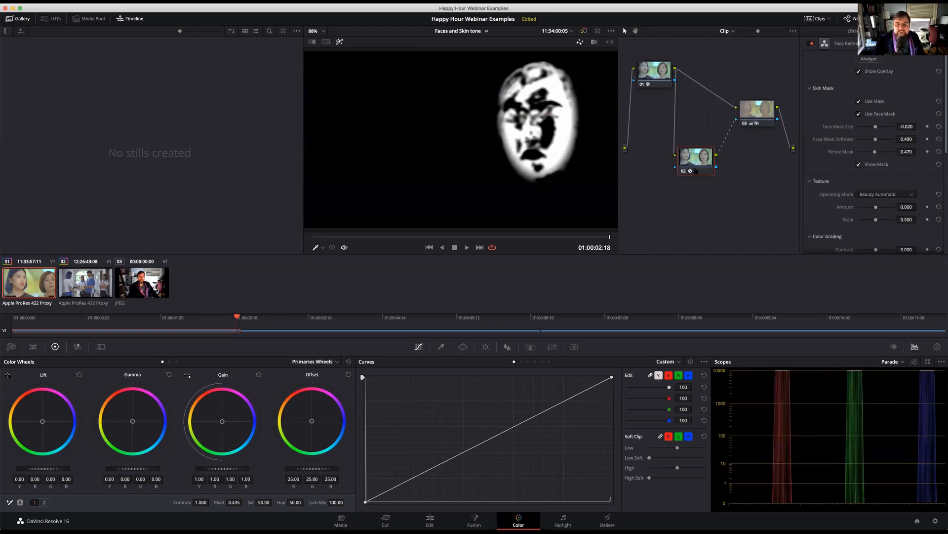
Compare the highlighted outputs of nodes 01, 02 and 03, and turn off the viewer highlight with node 03 selected
click(646, 77)
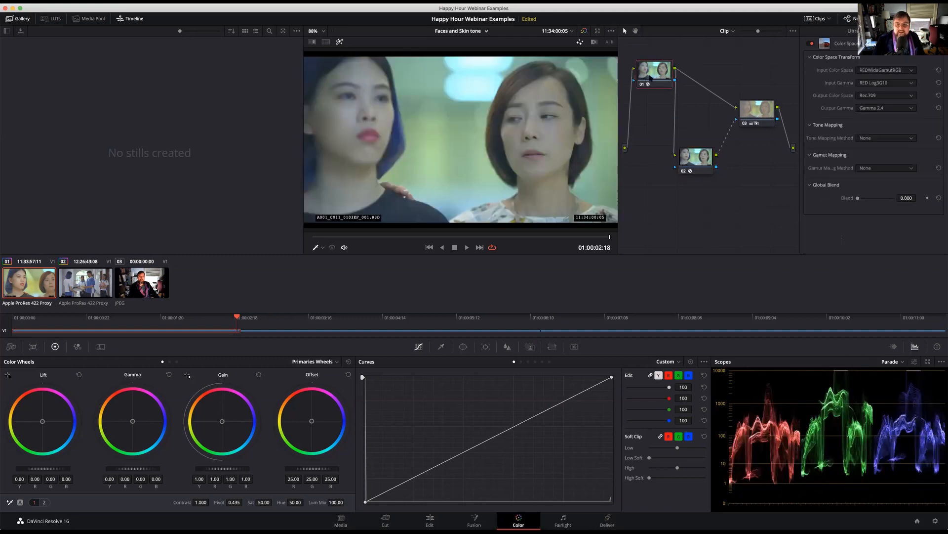
click(702, 163)
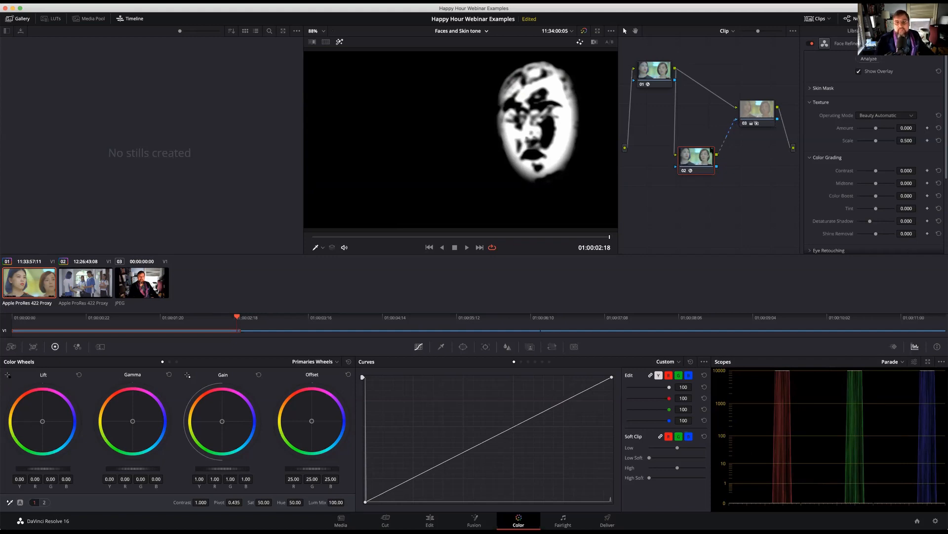
click(758, 112)
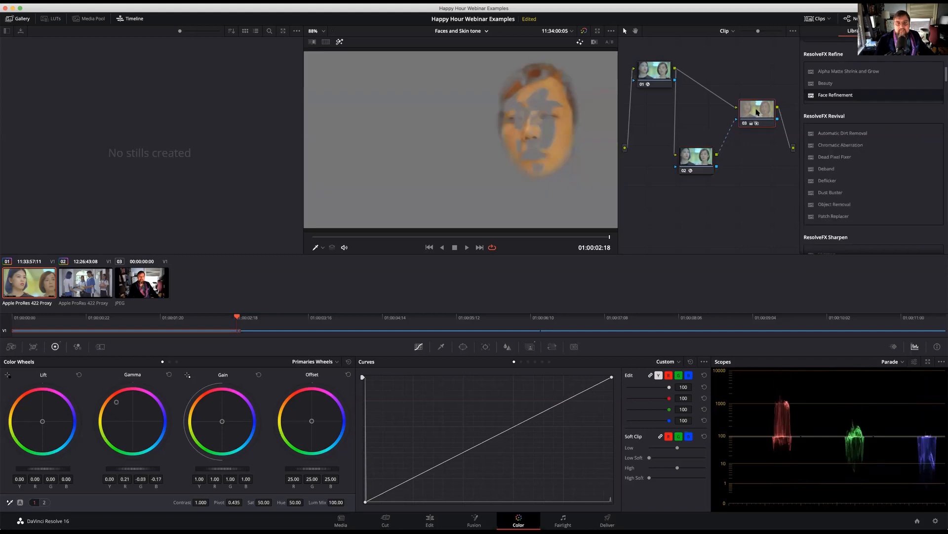
click(340, 42)
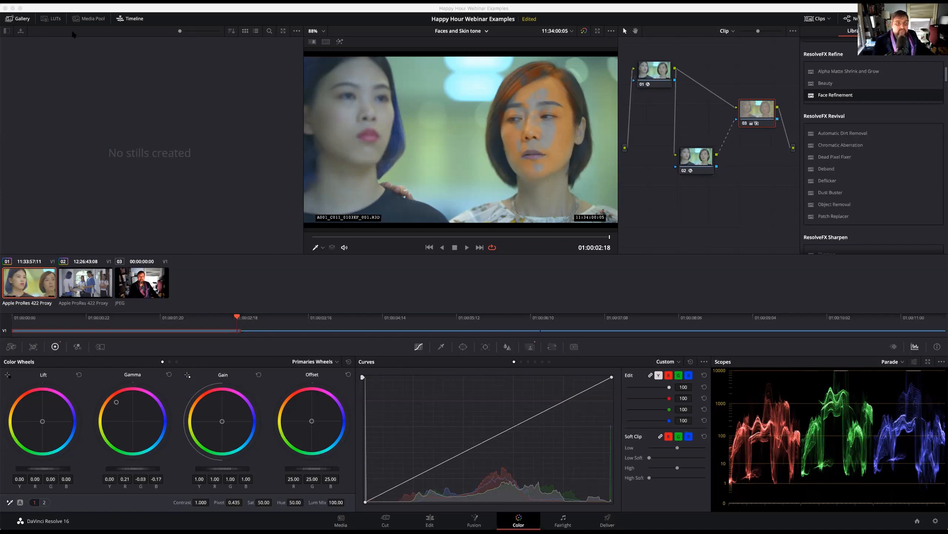
Delete the Face Refinement node 02 and the keyed skin grading node, keeping only the Color Space Transform node
click(693, 158)
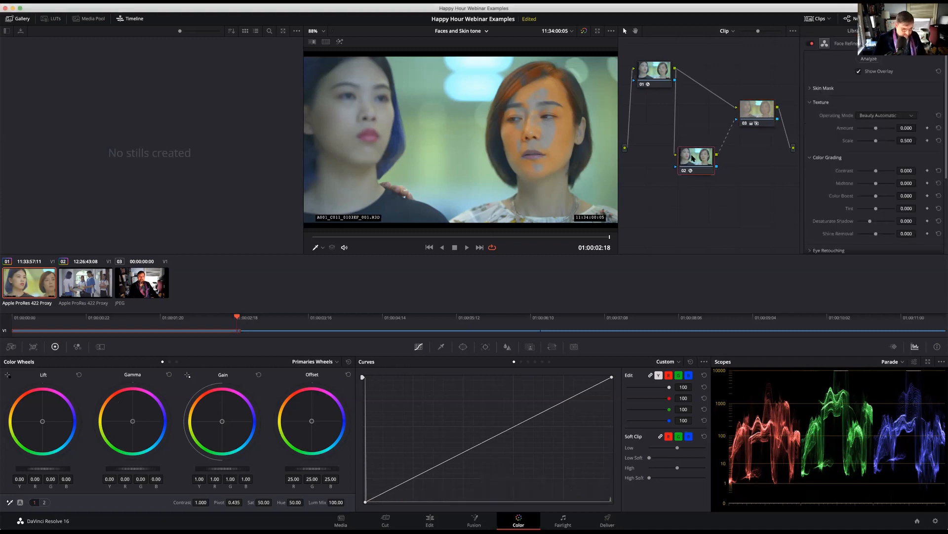
key(Delete)
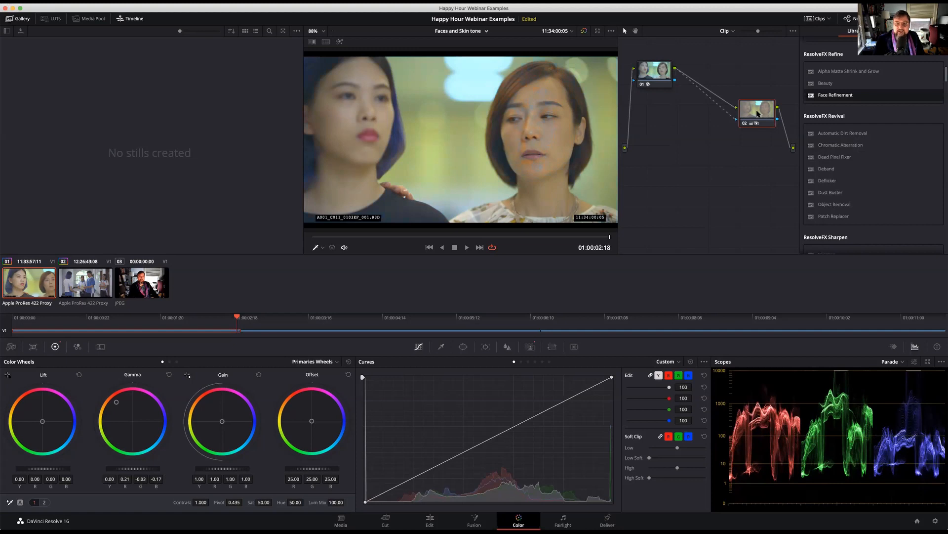
key(Delete)
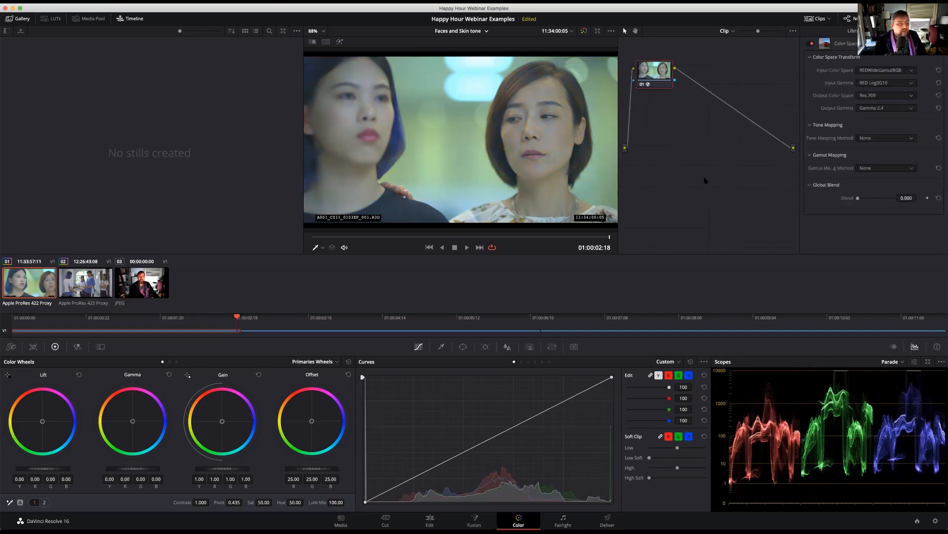
click(234, 2)
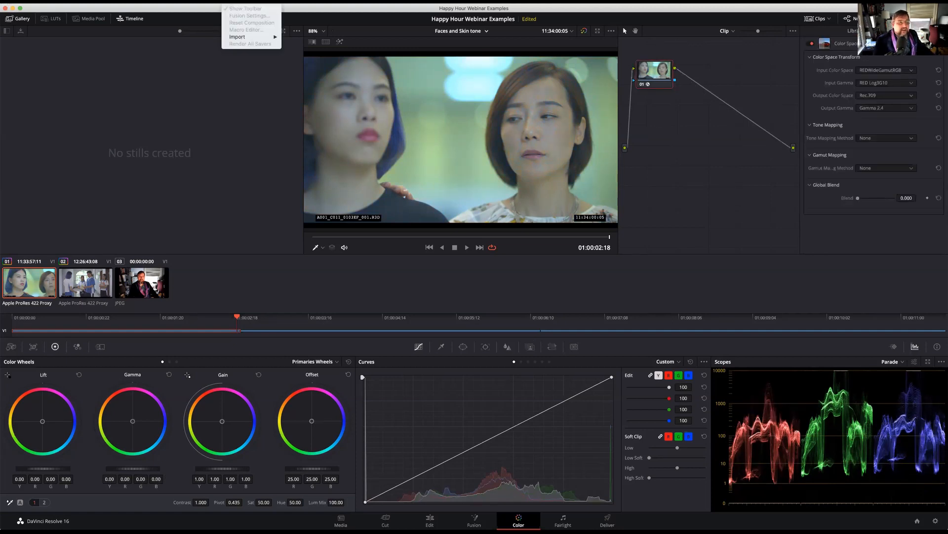
mouse_move(10, 2)
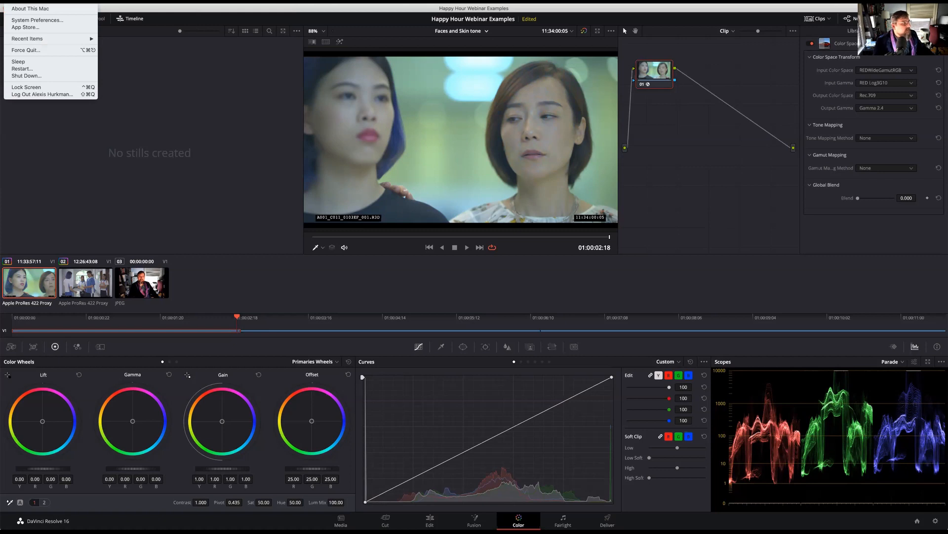
key(Escape)
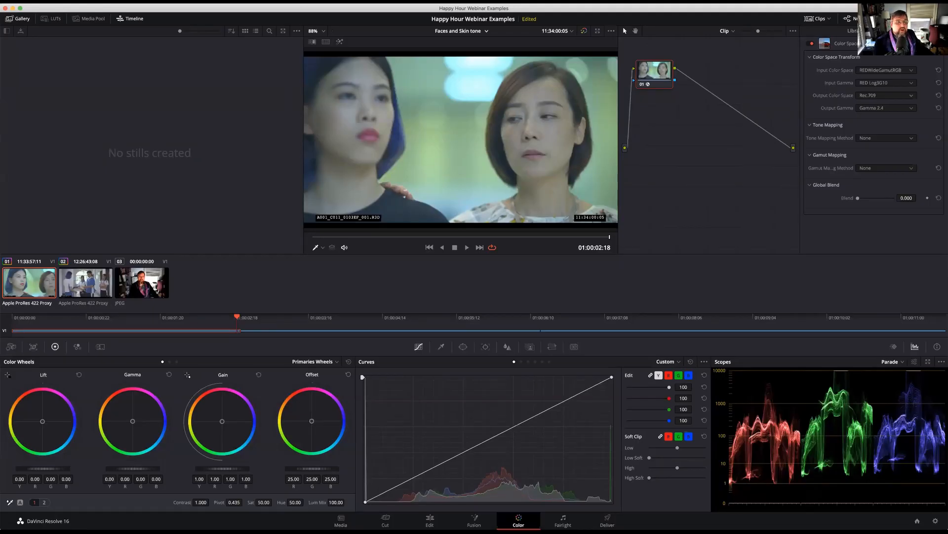
Send the full-screen video clean feed to the LG HDR 4K display
click(308, 2)
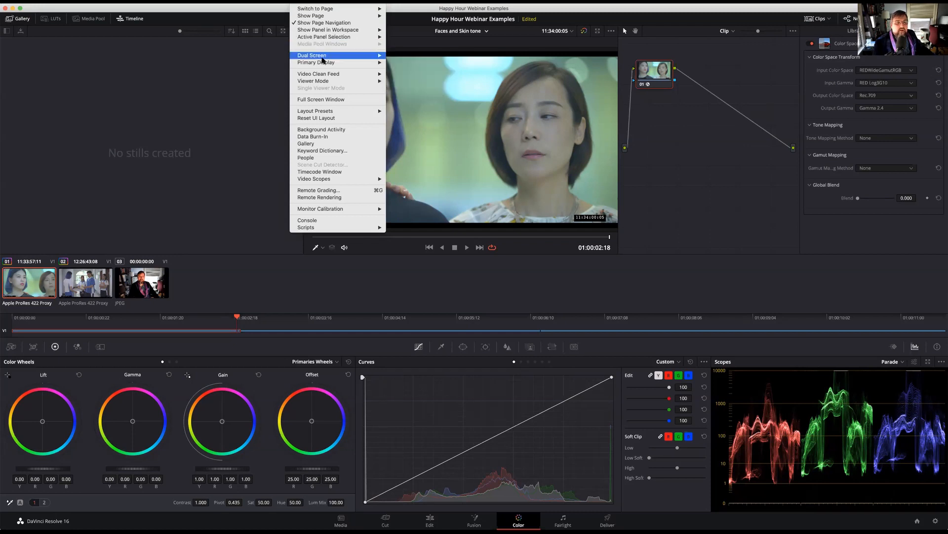
mouse_move(323, 63)
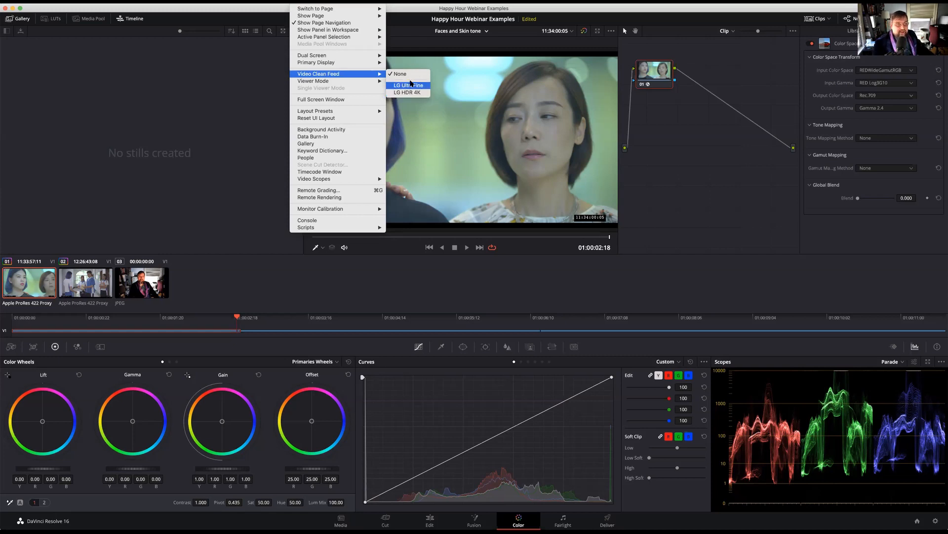
mouse_move(357, 57)
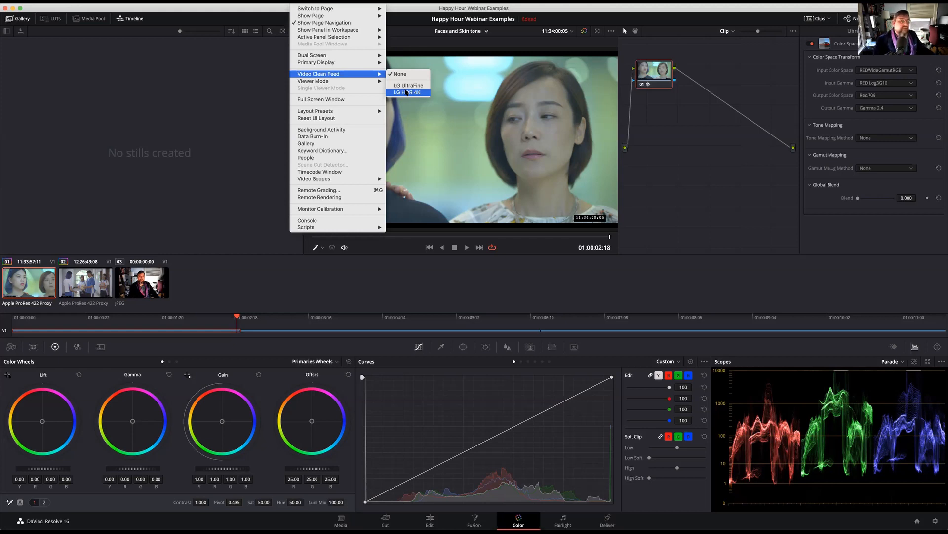
click(407, 92)
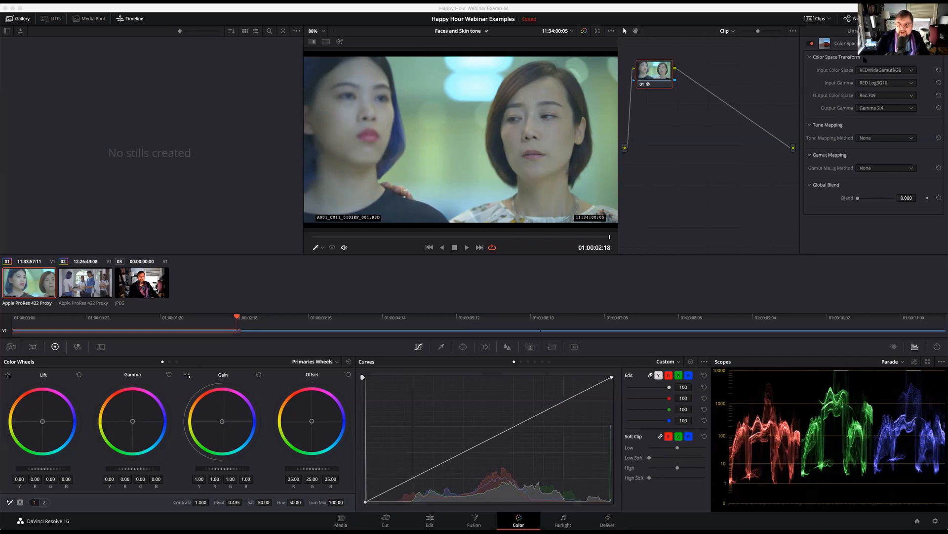
click(885, 58)
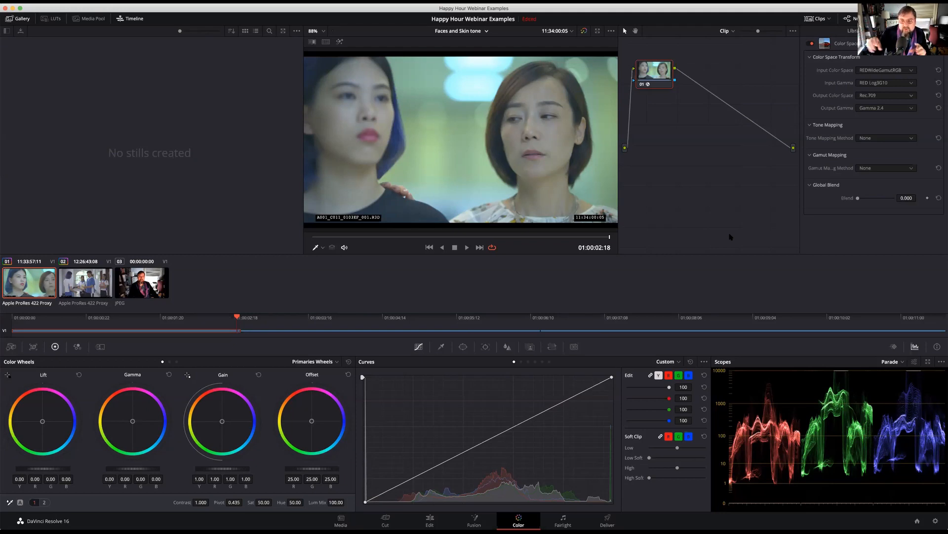
Review the project's Color Management settings, including the color science choices and separate color space and gamma option, and discard any changes
click(935, 520)
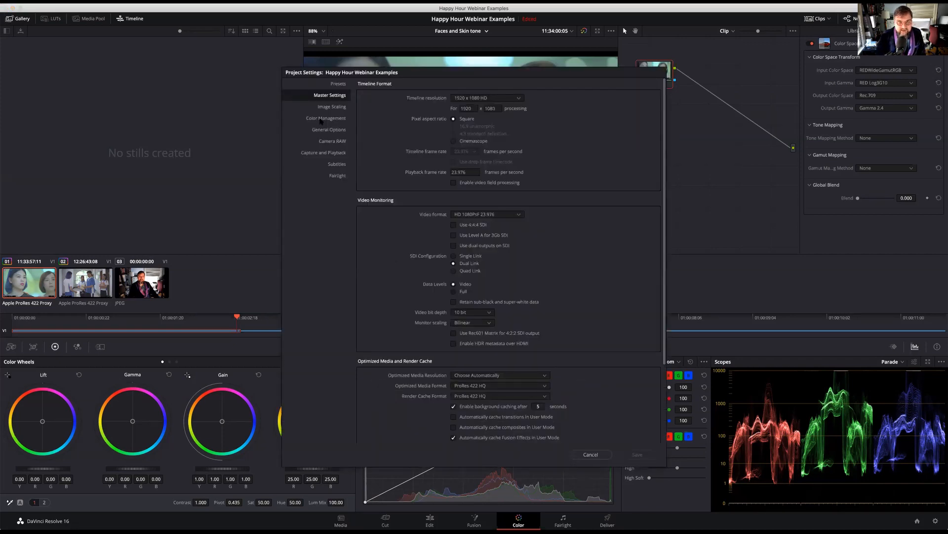
click(321, 119)
click(496, 99)
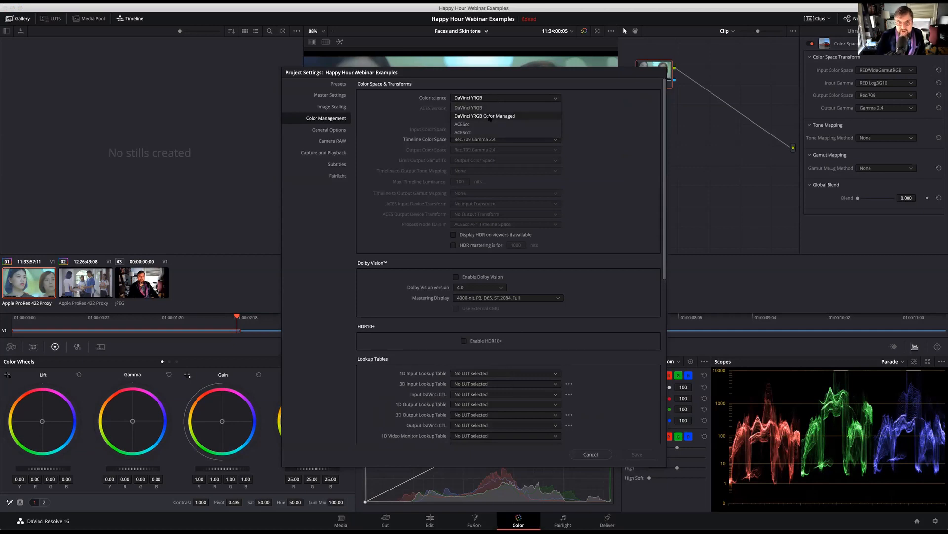
click(414, 123)
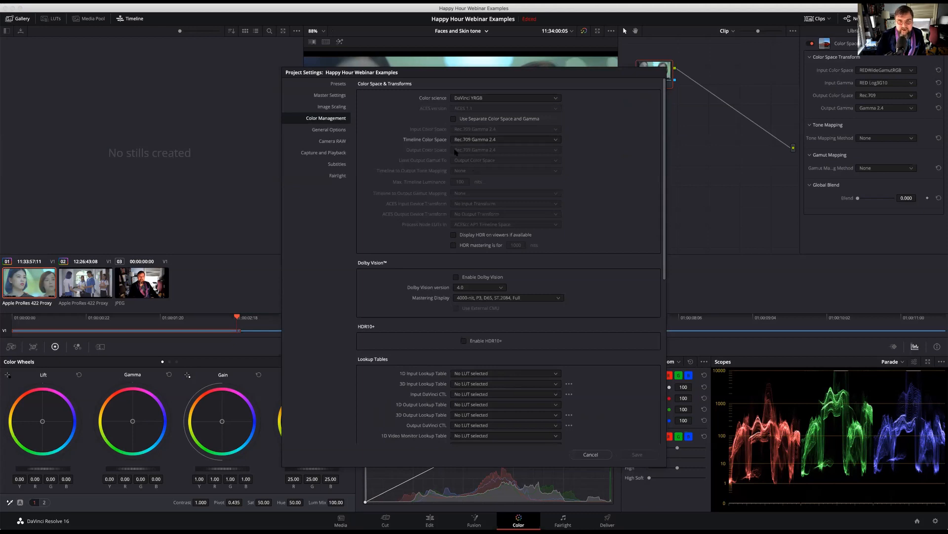
click(454, 120)
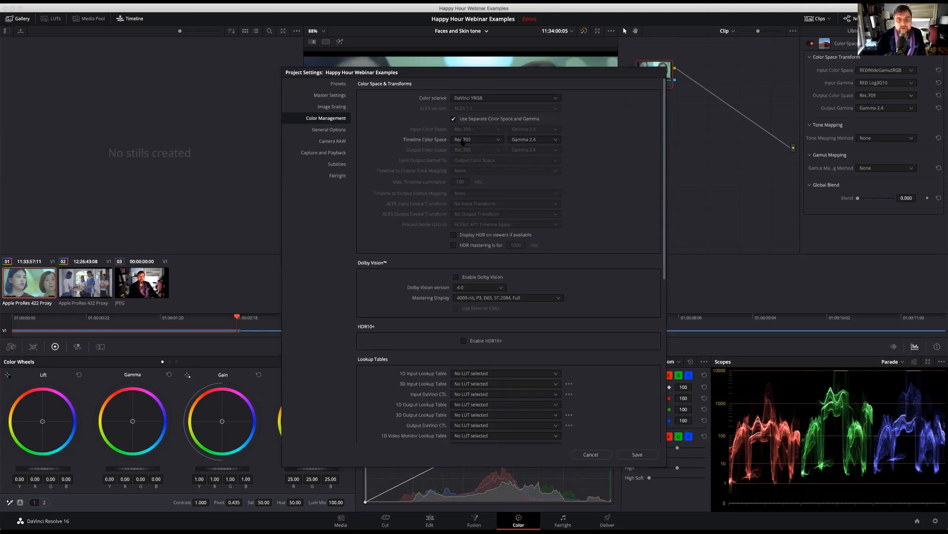
click(453, 119)
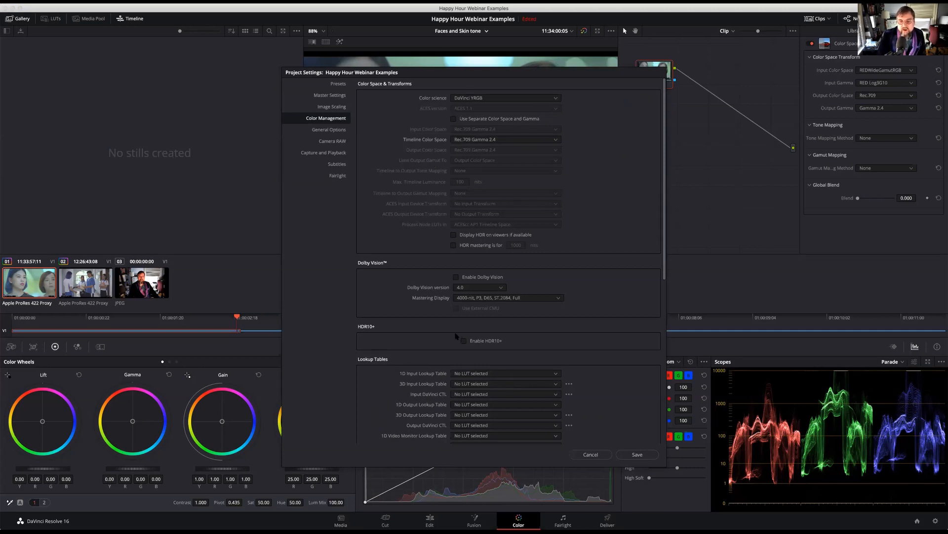
click(591, 454)
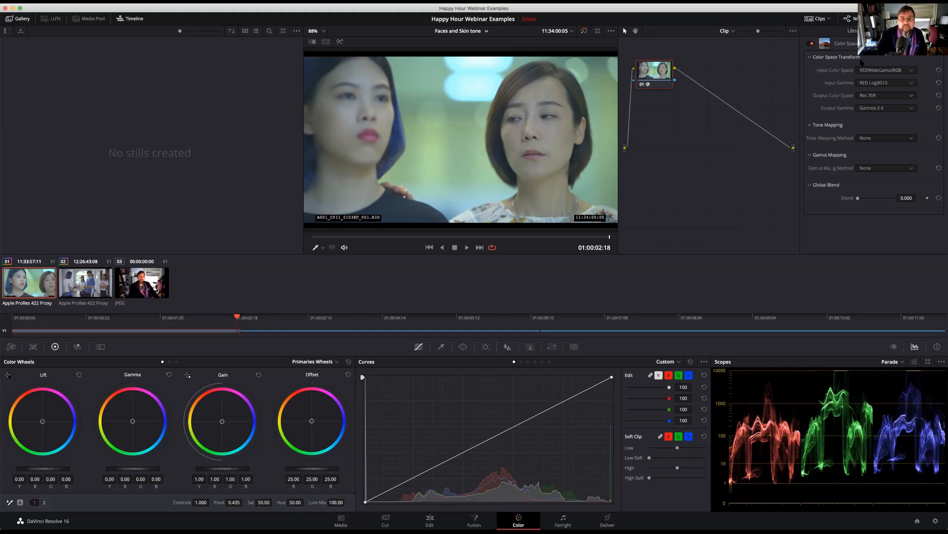
click(866, 71)
click(868, 60)
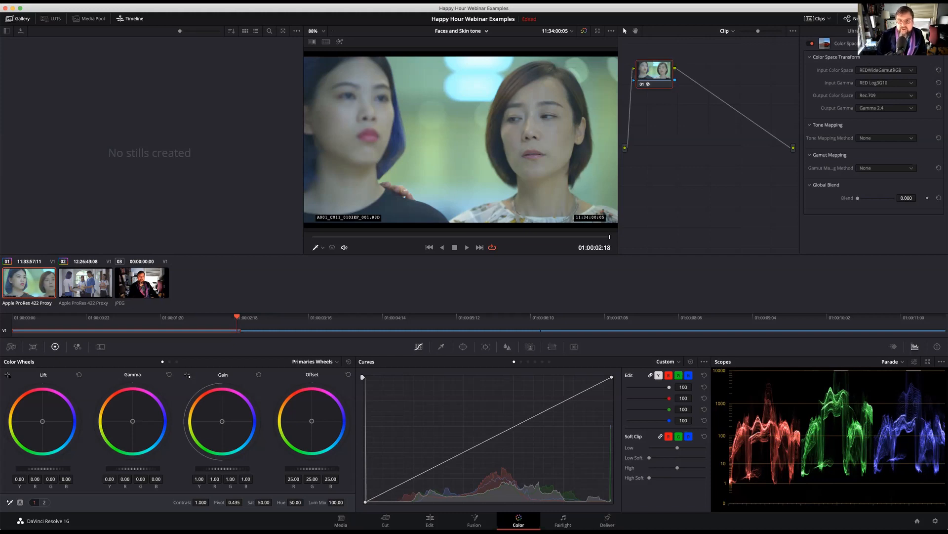
Add one serial node before the Color Space Transform node and another after it, arranging the nodes in a row
drag(653, 72, 694, 74)
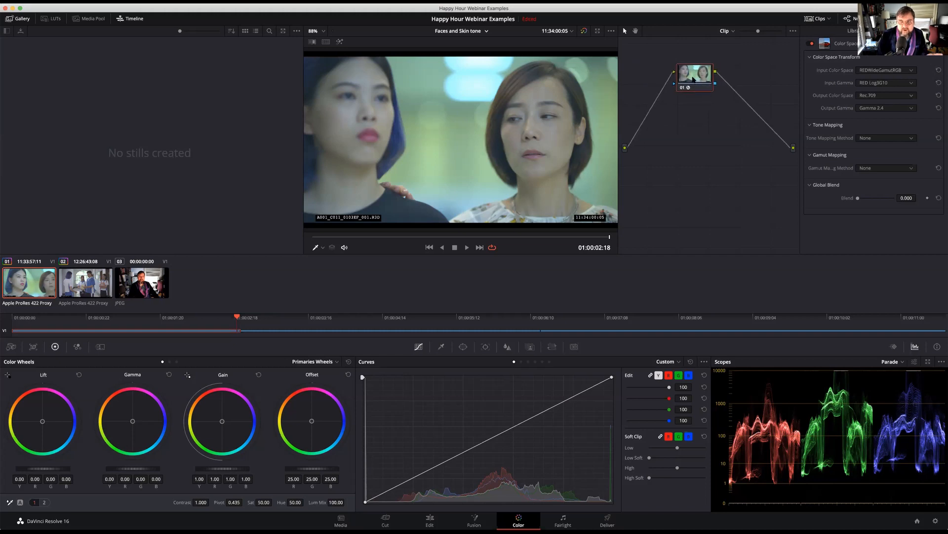
right_click(693, 77)
mouse_move(719, 116)
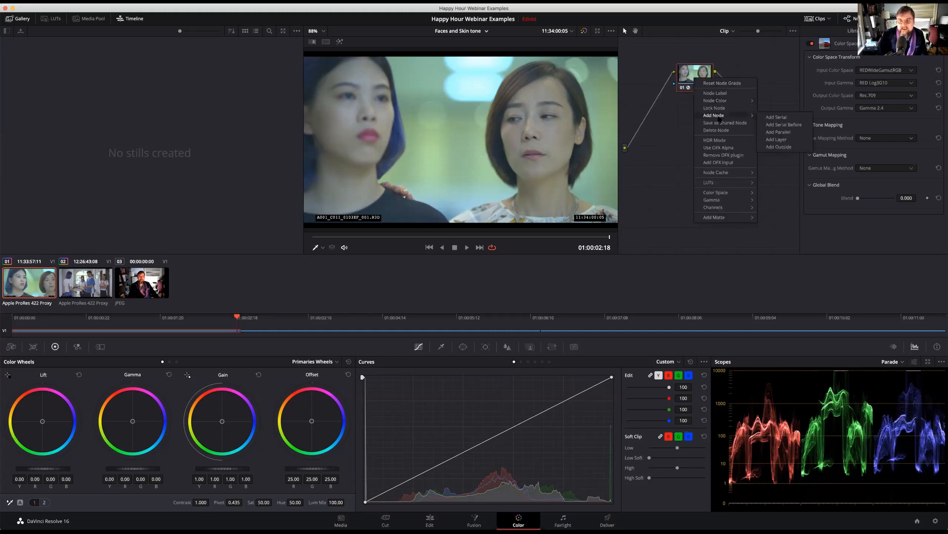
click(783, 125)
drag(684, 105, 648, 75)
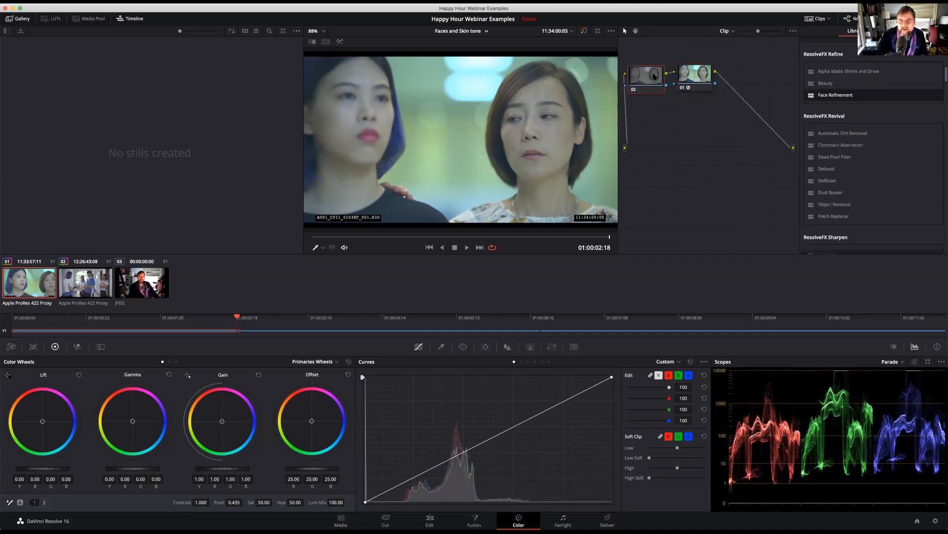
click(689, 79)
key(alt+s)
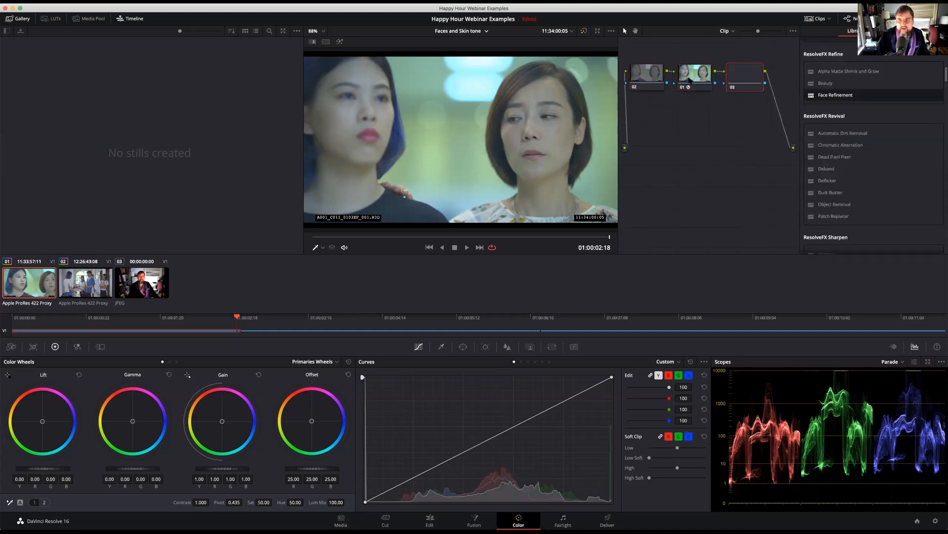
Switch the color wheels to Log mode with node 02 selected, and select node 03 after the Color Space Transform
click(646, 74)
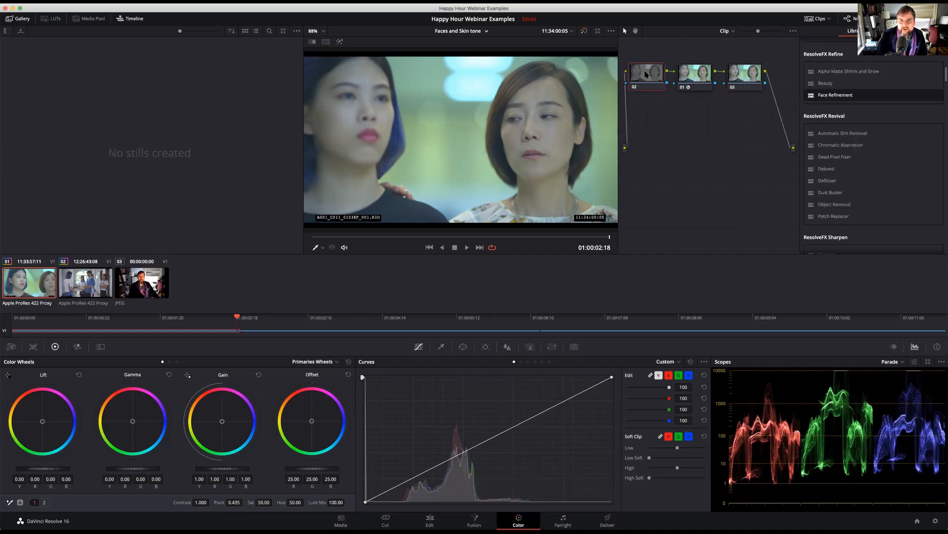
click(176, 362)
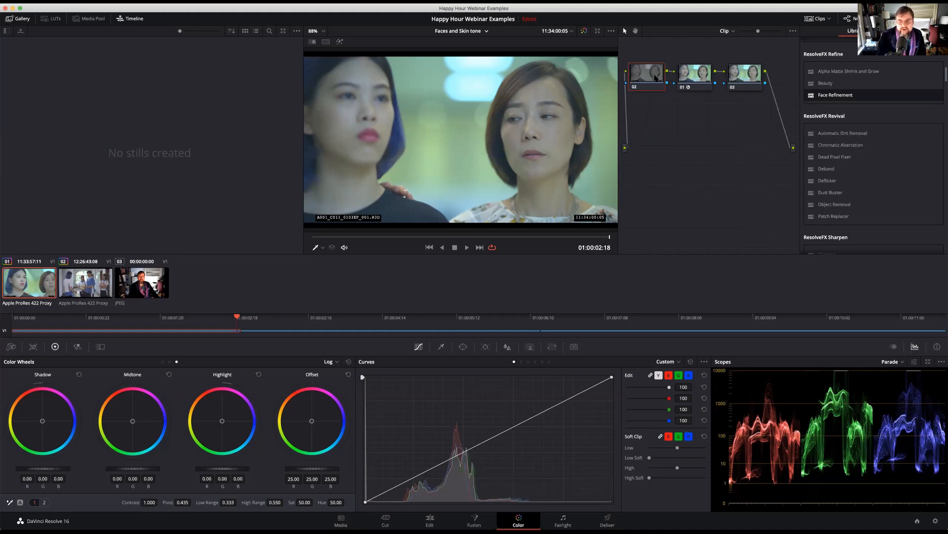
click(747, 78)
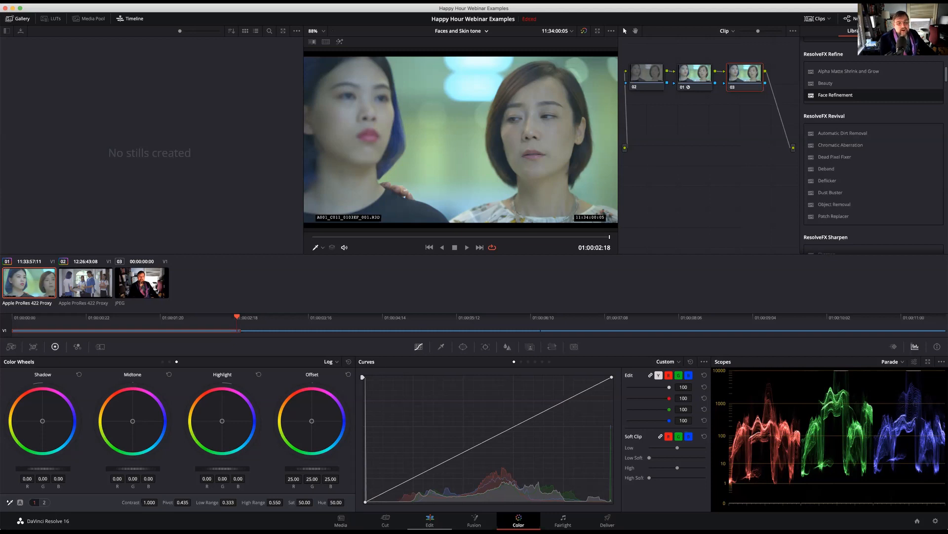
On the Edit page, open the timeline settings of the Simple Adjustments timeline in the Timelines bin
key(shift+4)
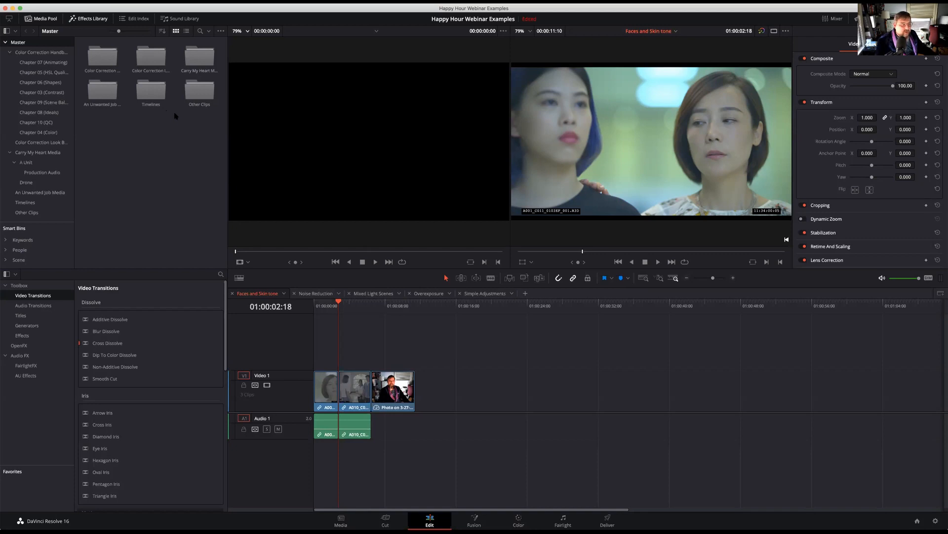
double_click(154, 93)
click(198, 92)
right_click(199, 93)
mouse_move(210, 97)
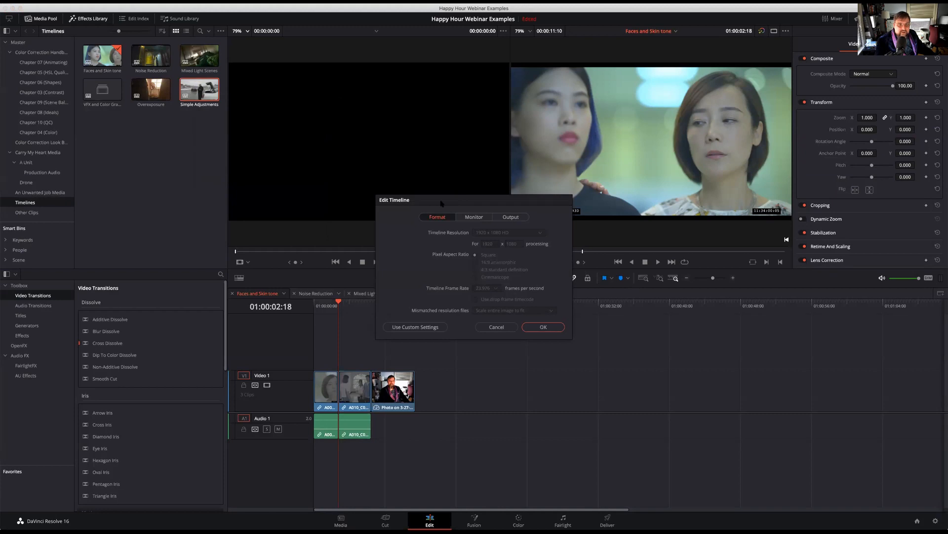
drag(456, 199, 366, 166)
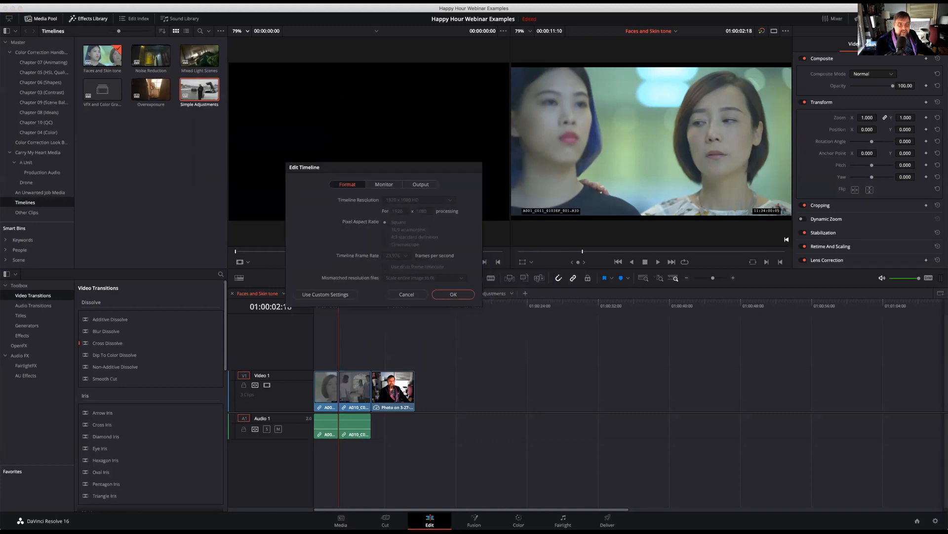
Enable custom settings for the Simple Adjustments timeline and review its Format, Monitor and Output options
click(326, 294)
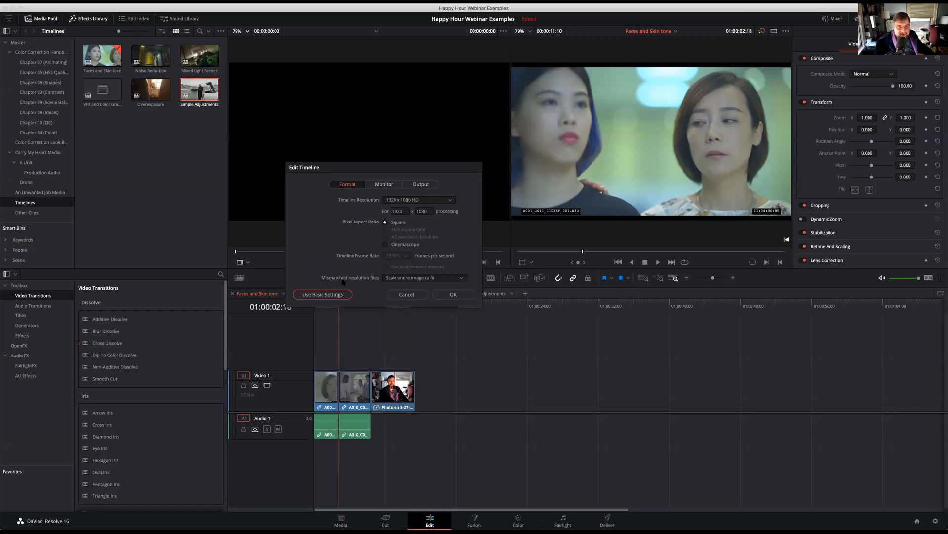
click(384, 185)
click(421, 184)
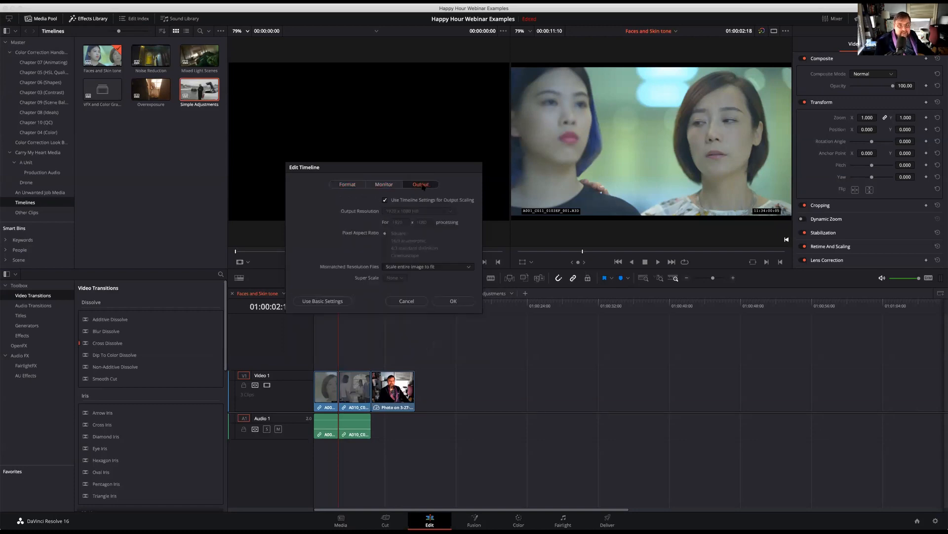
click(357, 185)
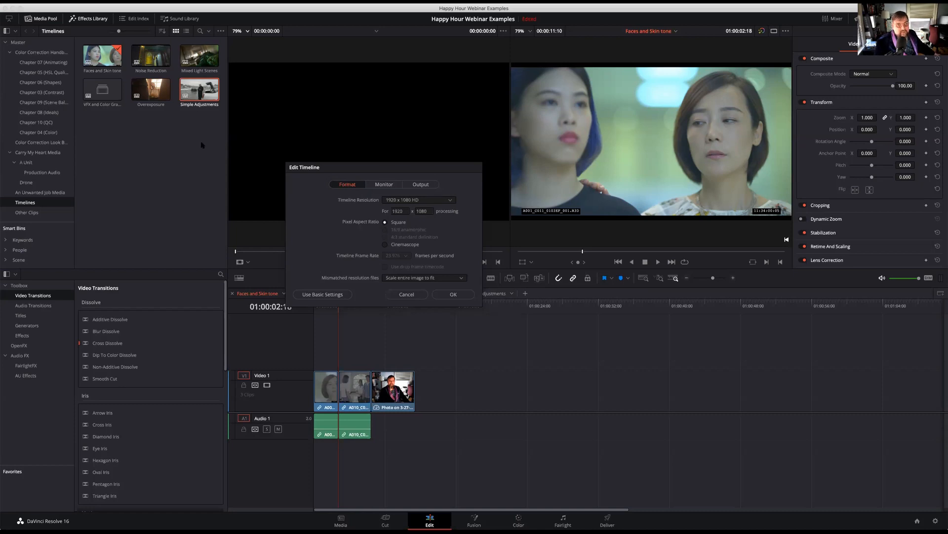
Return the Simple Adjustments timeline to basic settings and apply the timeline settings
click(324, 295)
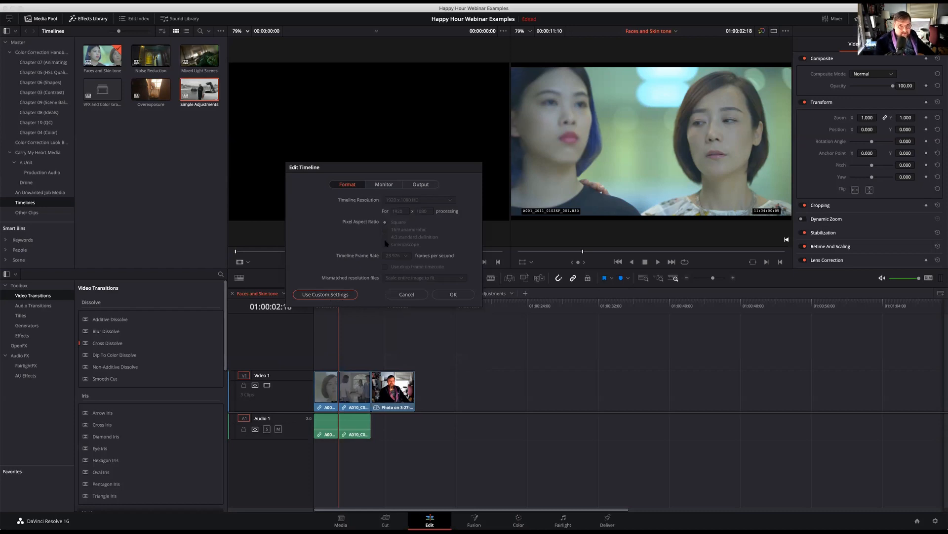
click(337, 295)
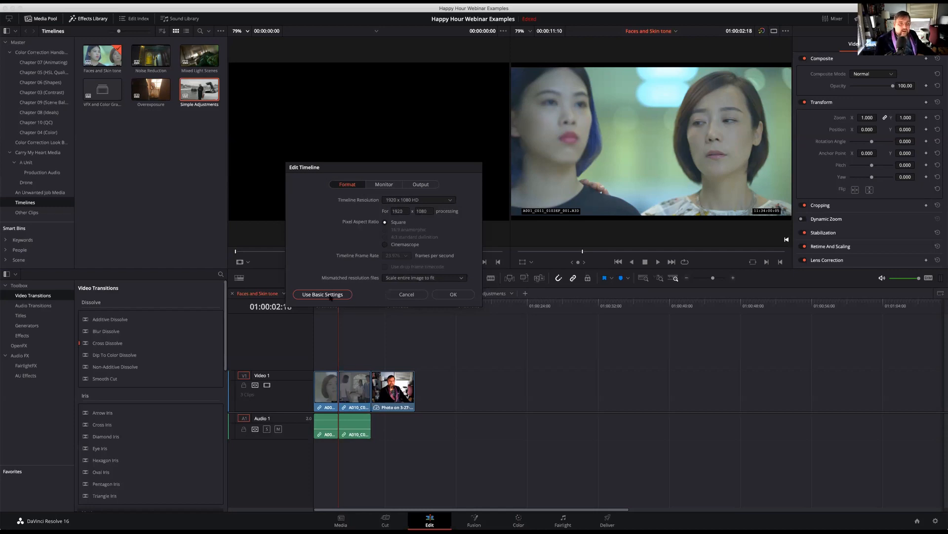
click(326, 295)
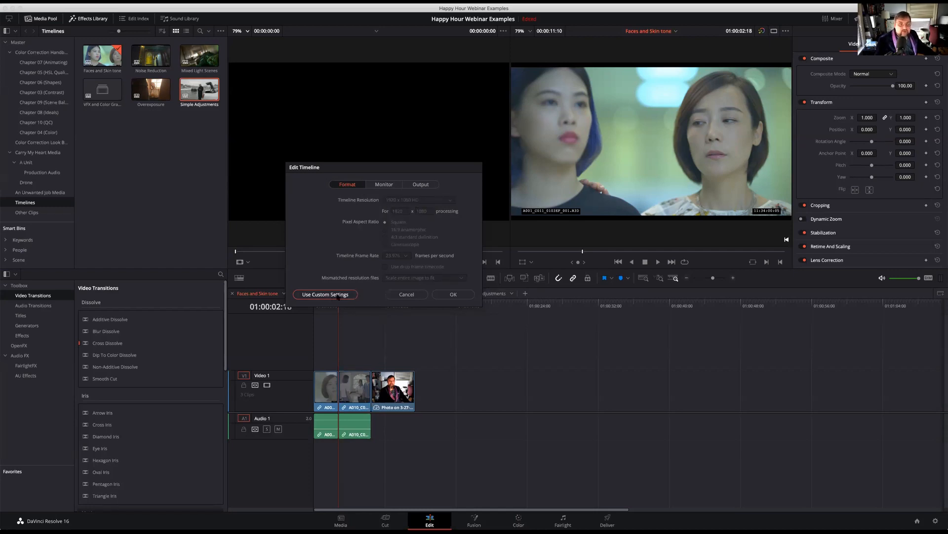
click(453, 295)
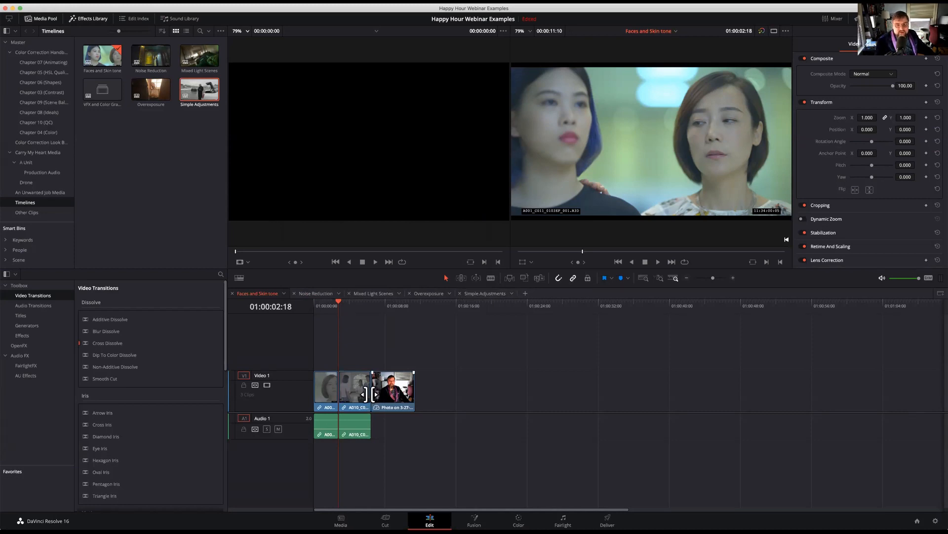
On the Deliver page, expand the render settings to full height and review the available export frame rates
click(608, 520)
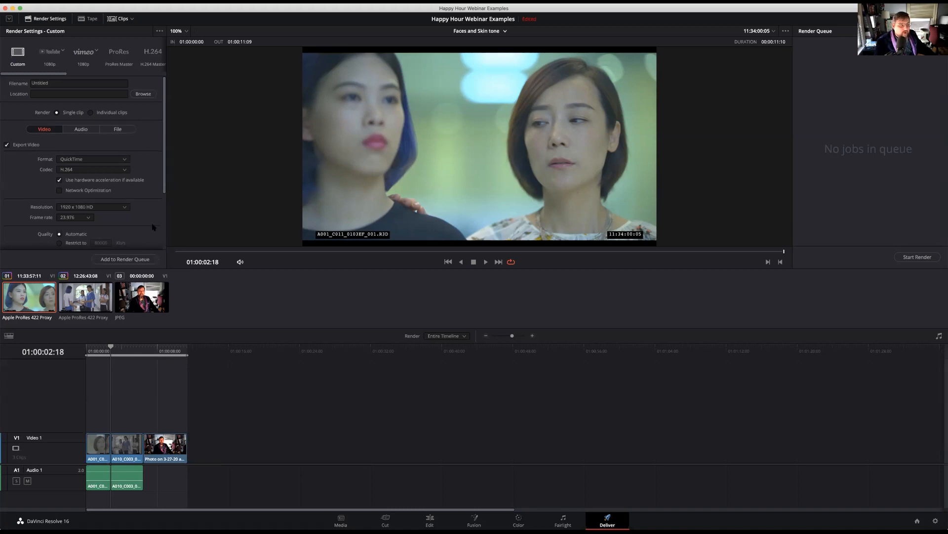
scroll(151, 227, down, 5)
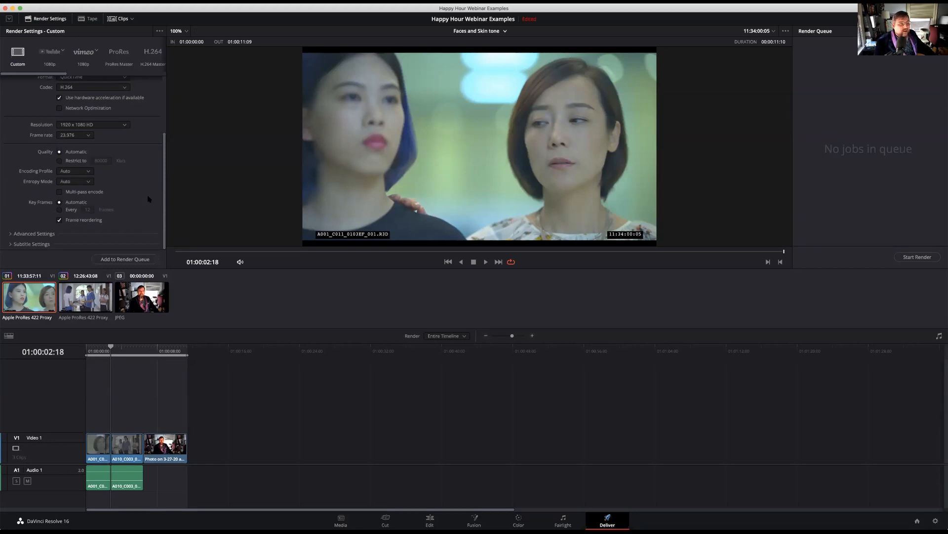
click(9, 18)
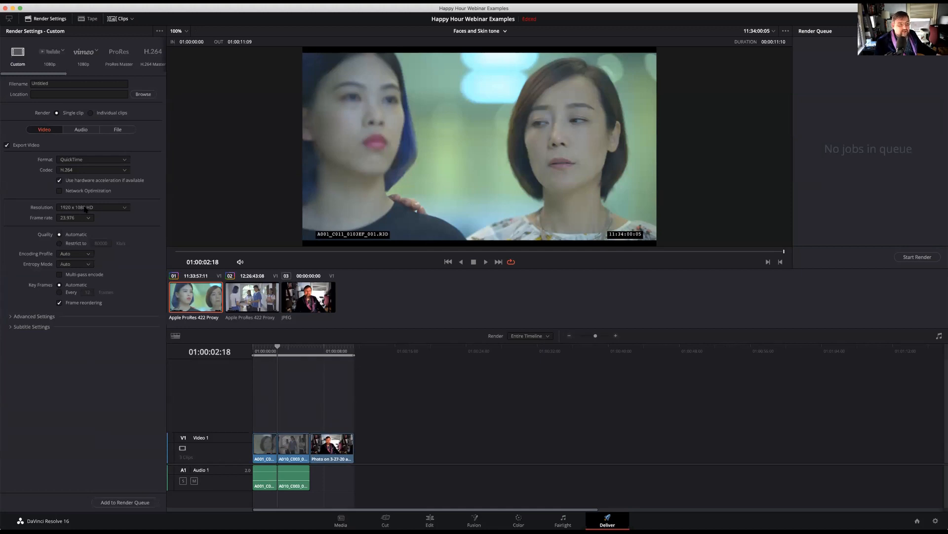
click(87, 218)
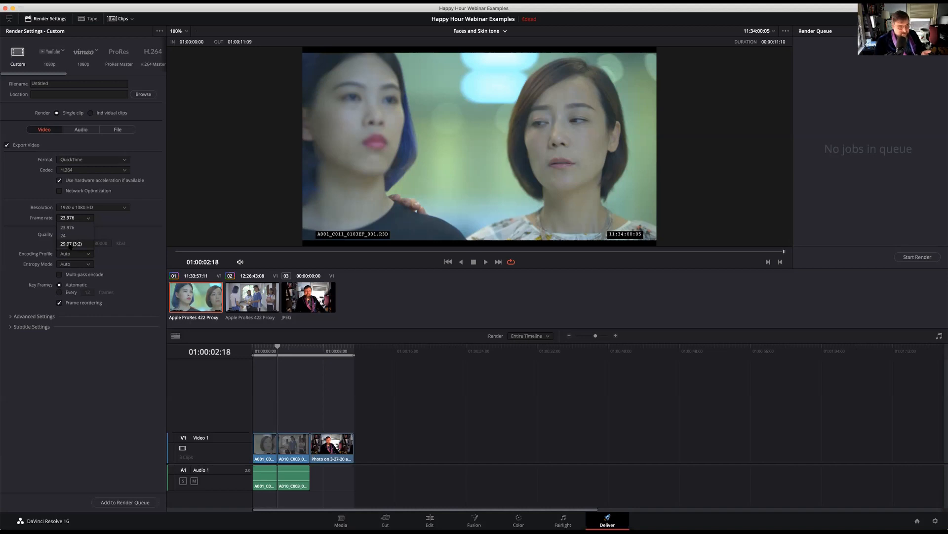
click(83, 357)
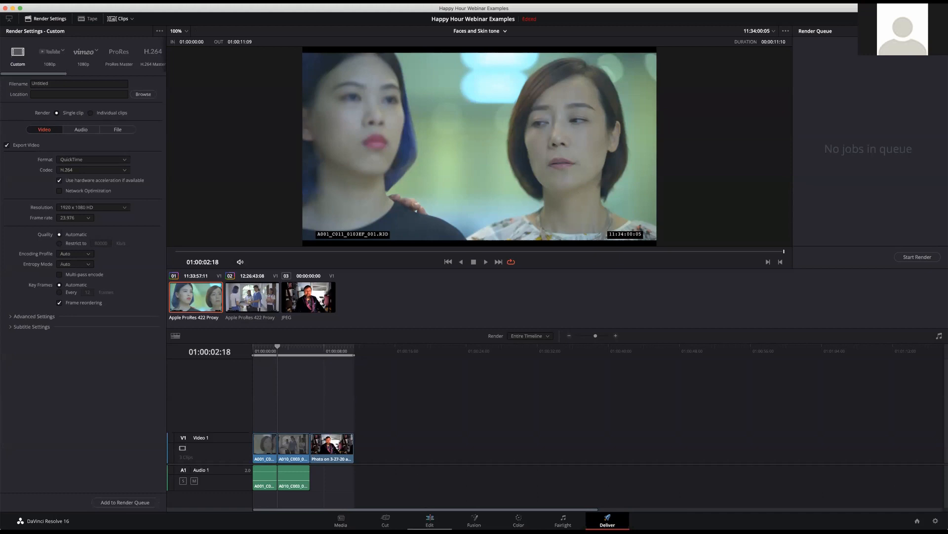
Return to the Color page and save the Happy Hour Webinar Examples project
click(519, 519)
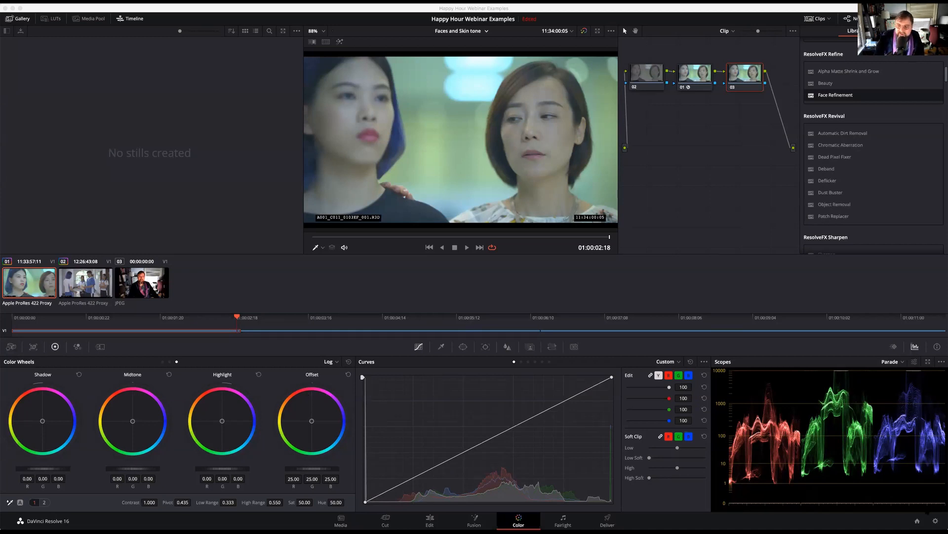
click(695, 298)
key(super+s)
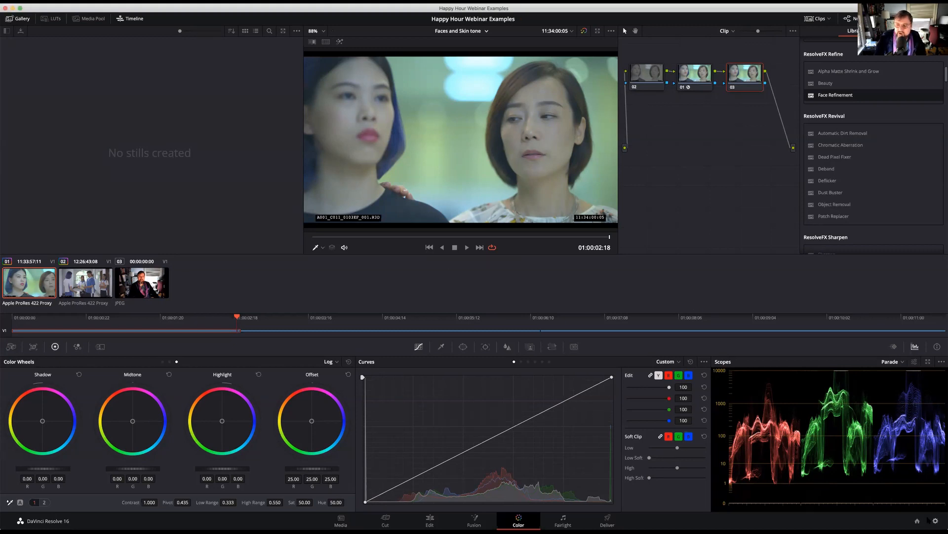
Open the Yellow_River_Demo_APR_07-2019 project from the Project Manager and hide the OpenFX library to widen the node graph
click(917, 521)
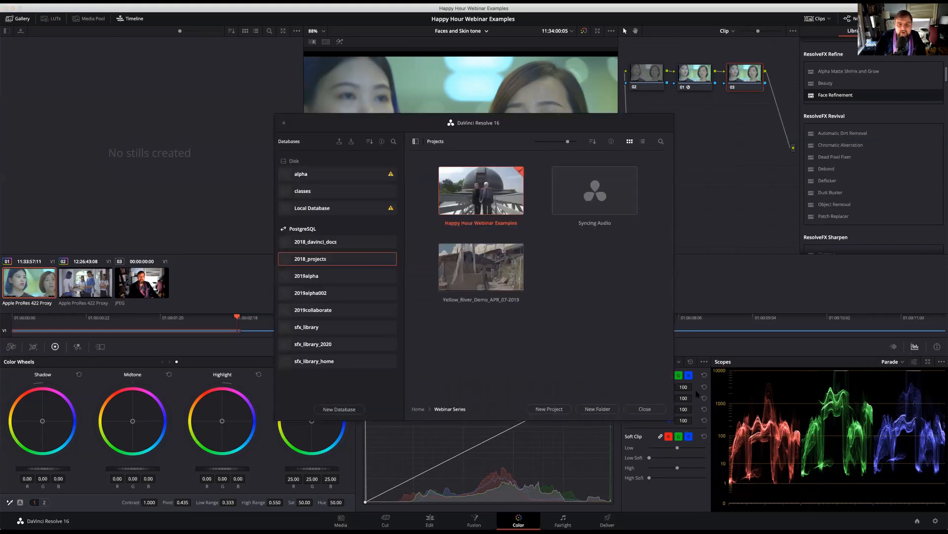
double_click(496, 268)
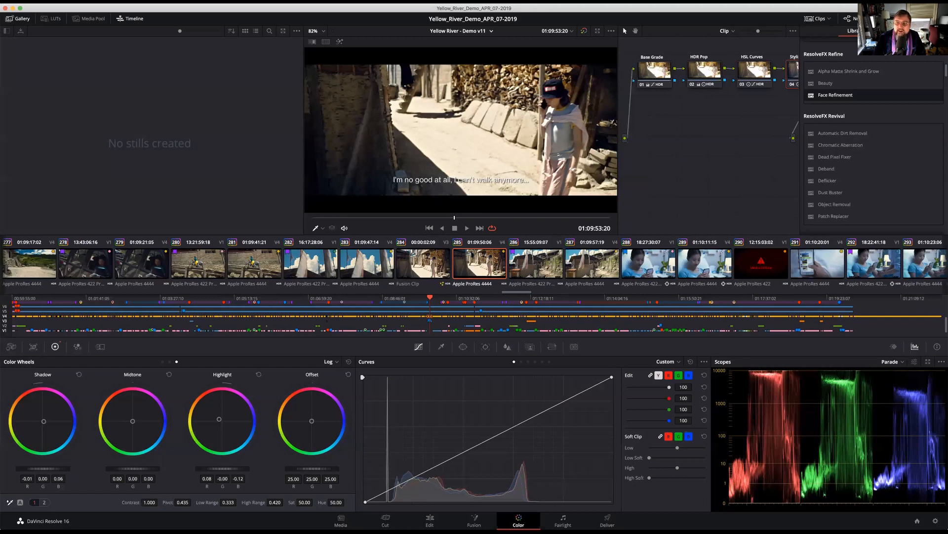
click(892, 19)
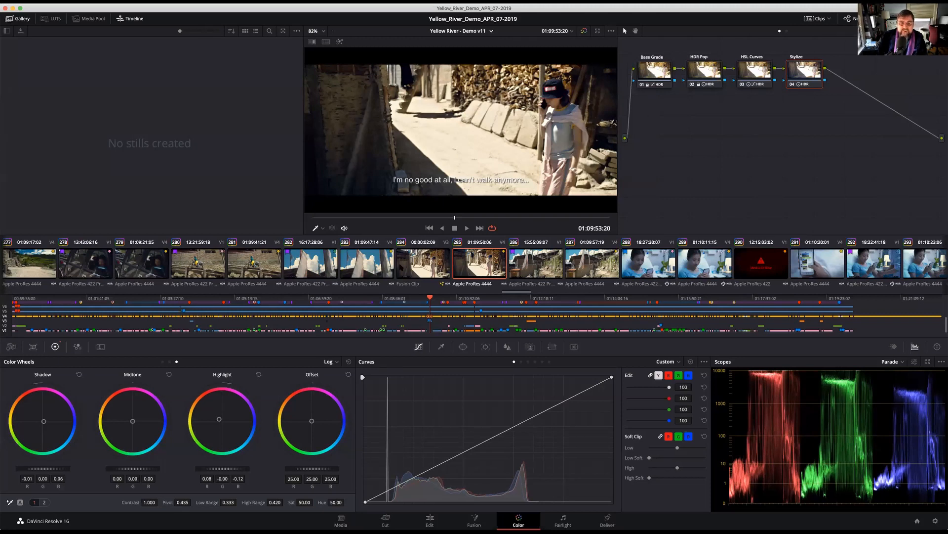
Select clip 283 and examine its Base Grade, HDR Pop, HSL Curves and Stylize nodes with the keyframes shown in place of the scopes
click(370, 266)
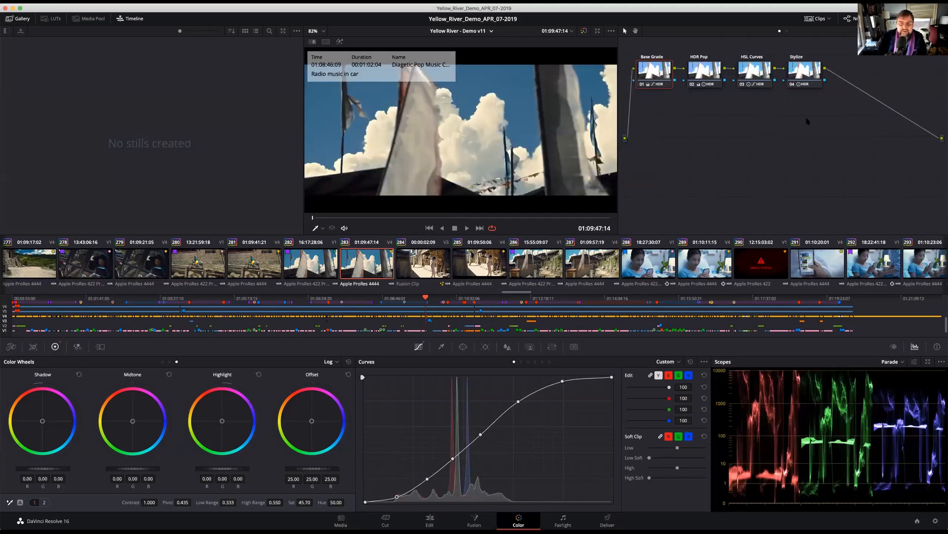
mouse_move(654, 82)
click(700, 73)
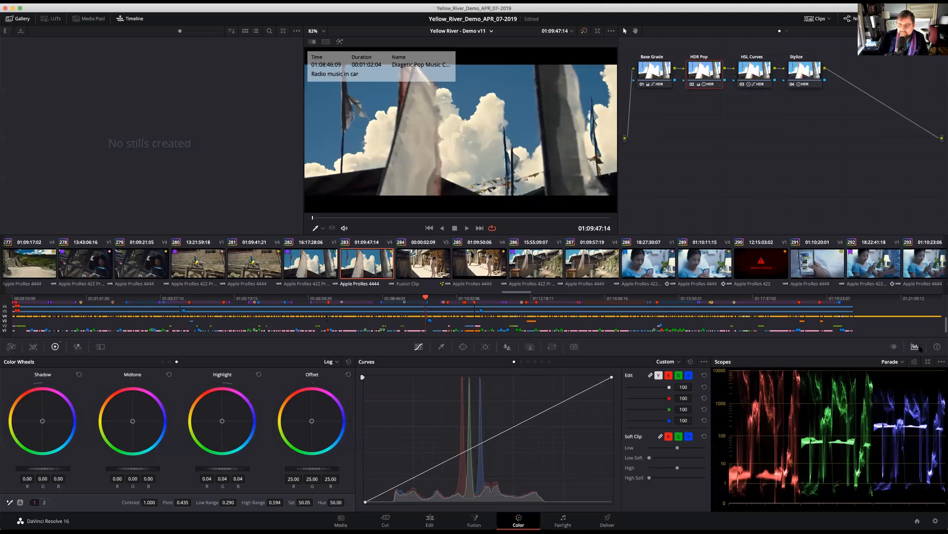
click(893, 346)
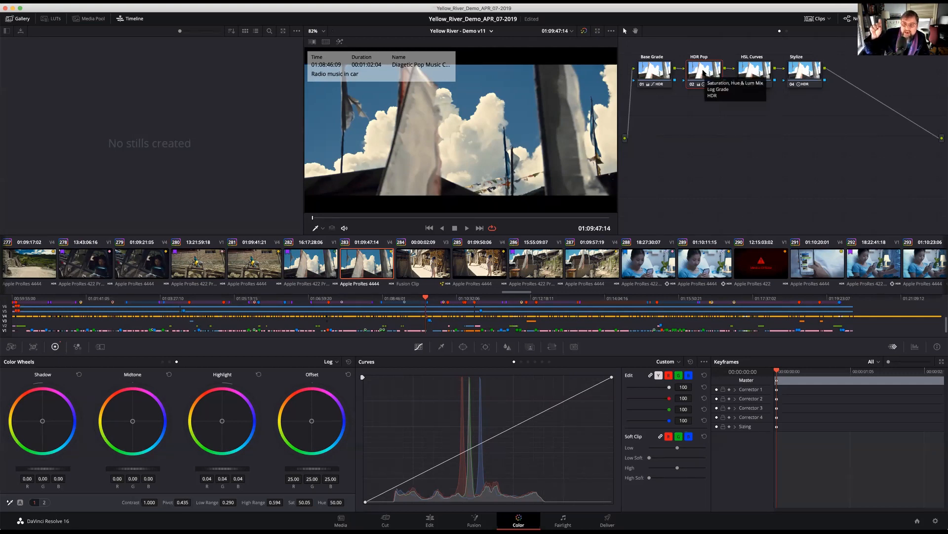
click(752, 69)
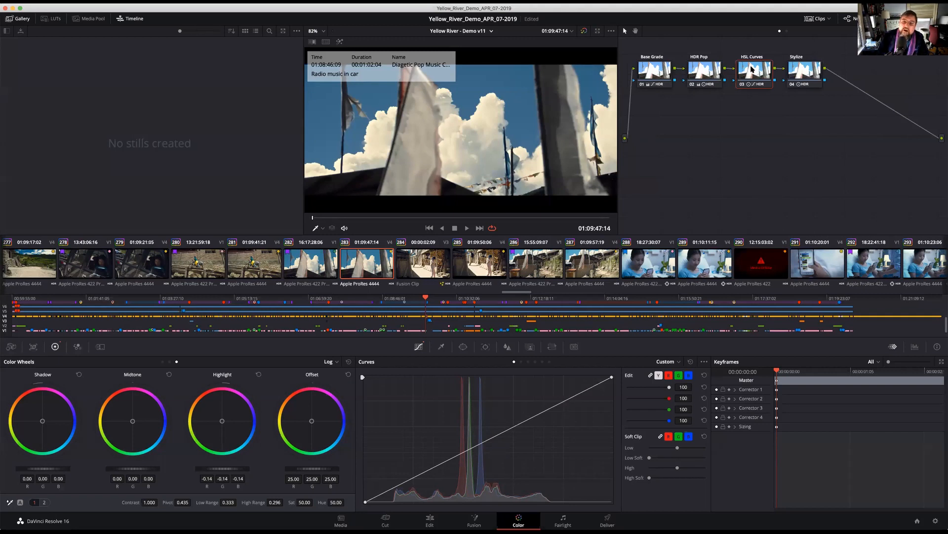
click(806, 70)
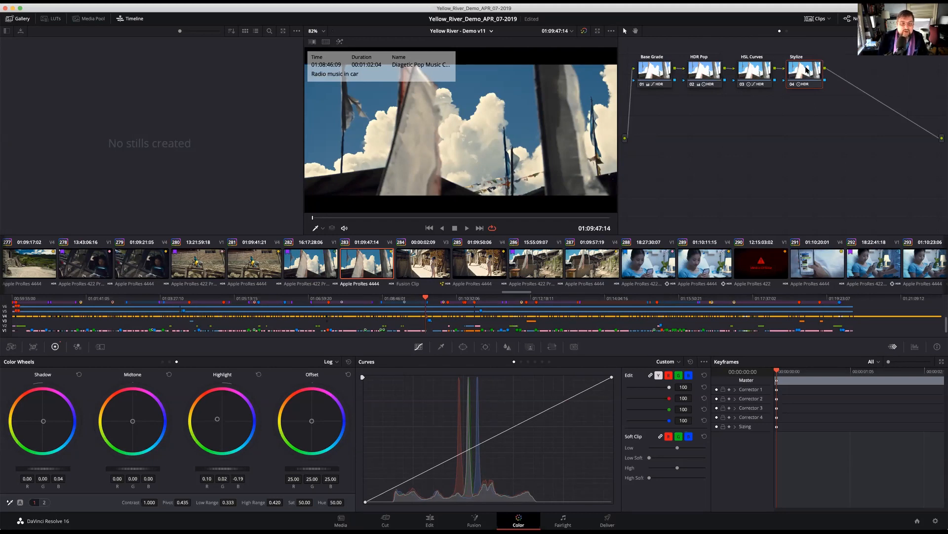
Compare the clip node structures across the bicycle, car, hospital, notebook and blue-room shots, ending on clip 247
click(255, 265)
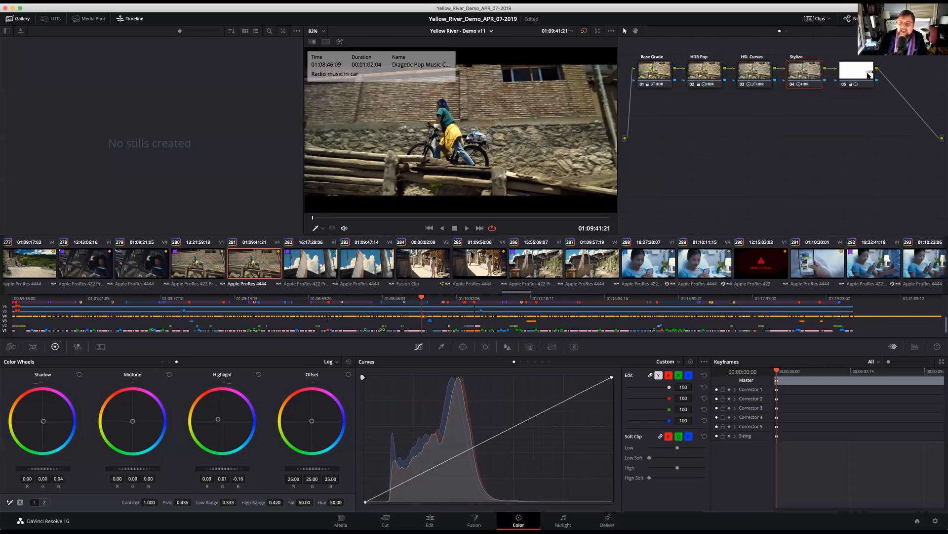
key(Up)
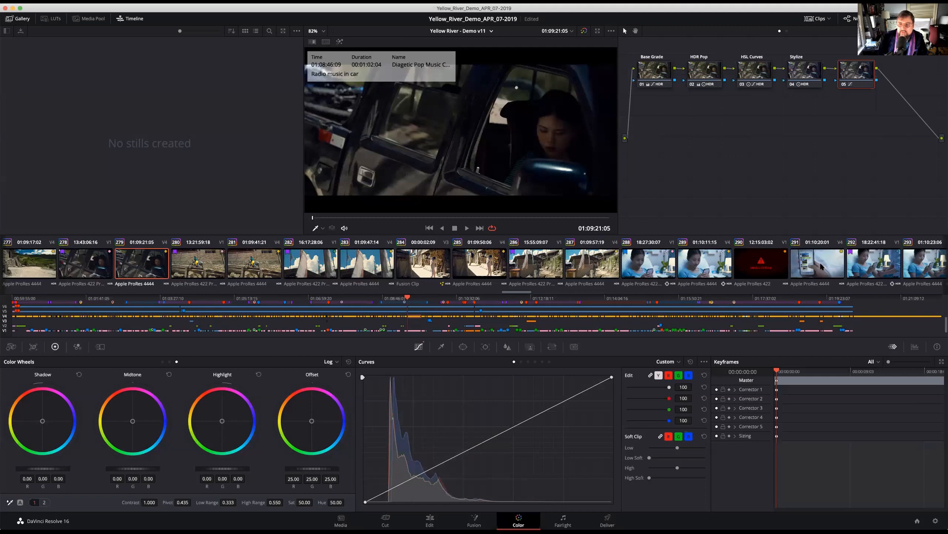
click(822, 266)
click(709, 269)
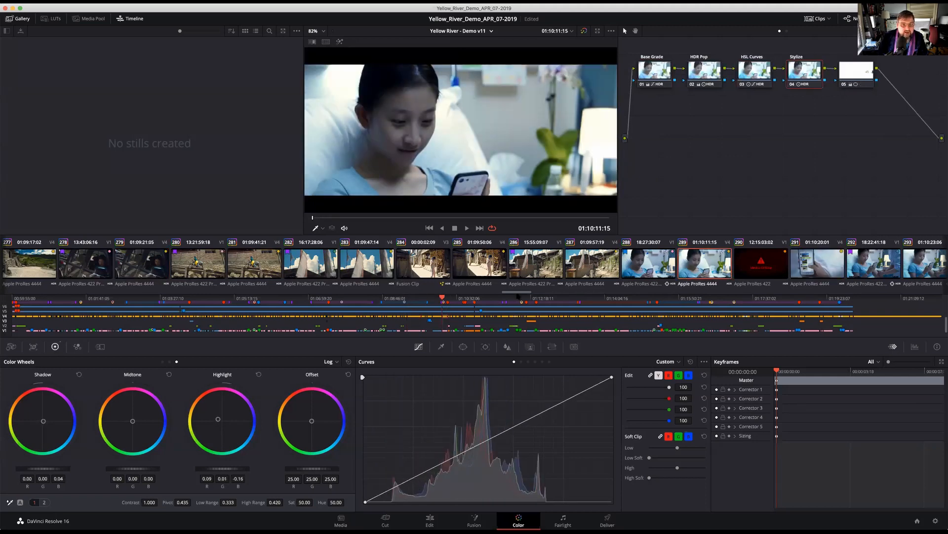
drag(518, 296, 443, 295)
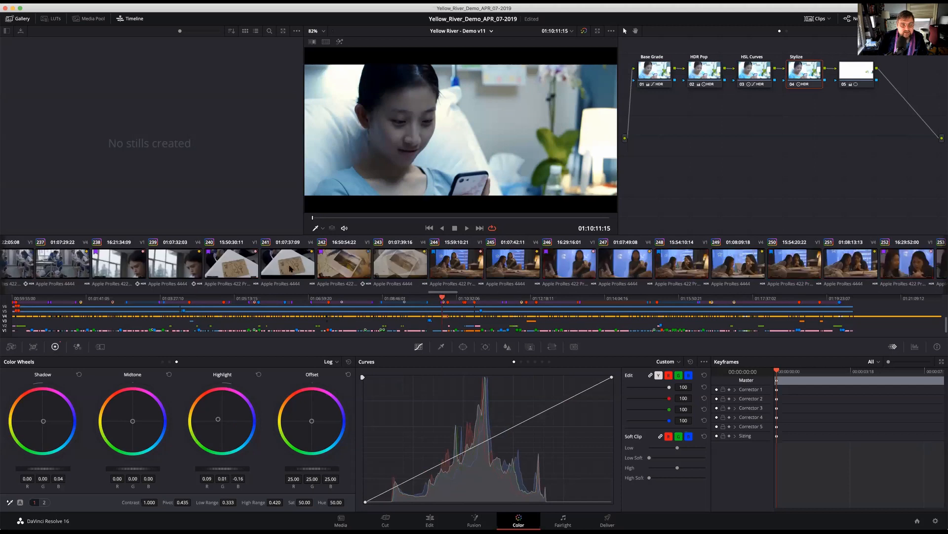
click(290, 268)
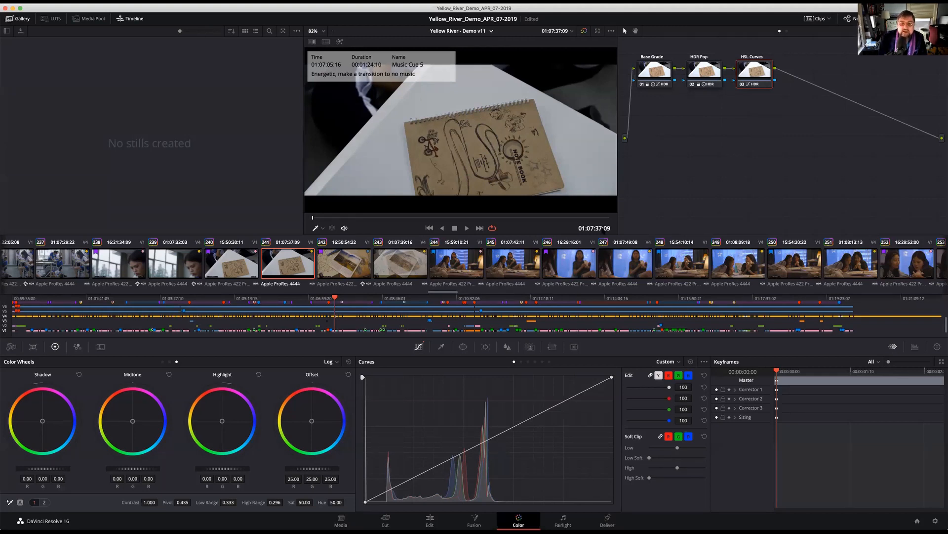
click(624, 269)
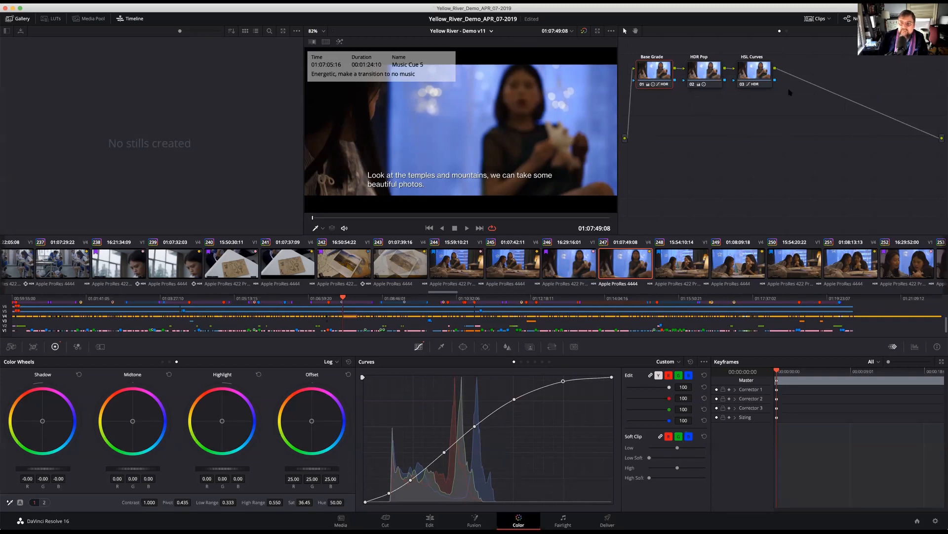
Show the timeline-level node graph, hide the gallery and widen the node editor to reveal all the nodes
click(787, 31)
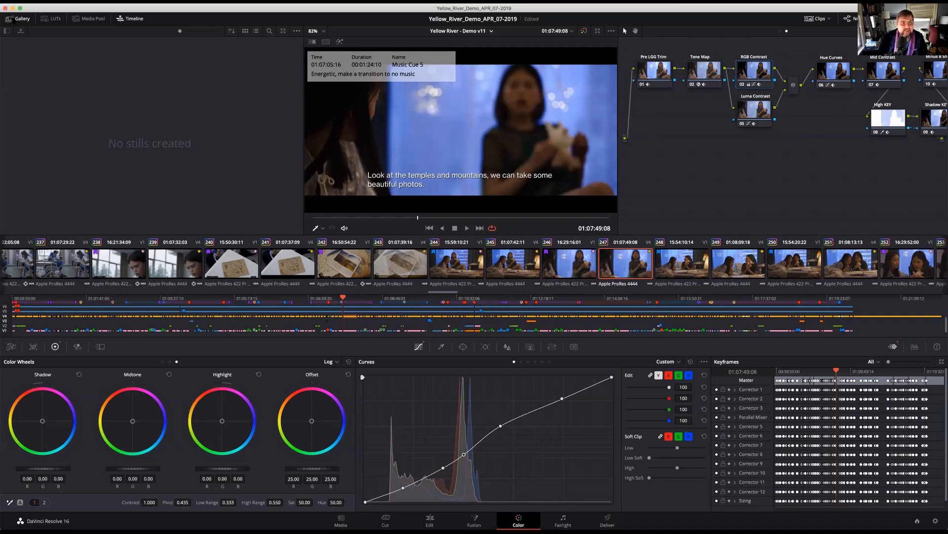
click(18, 19)
drag(618, 159, 460, 166)
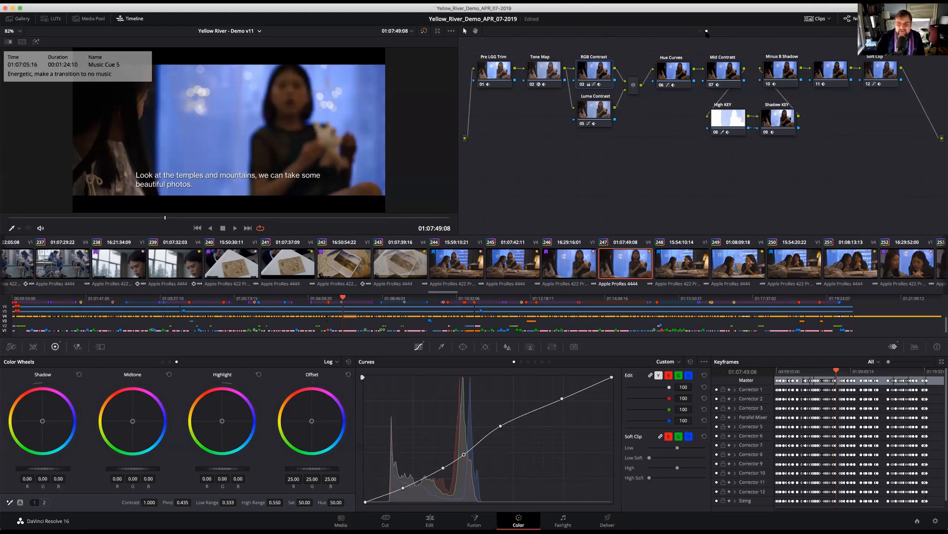
Compare the clip-level and timeline-level node graphs of clip 247 and expand the Keyframes panel
click(700, 31)
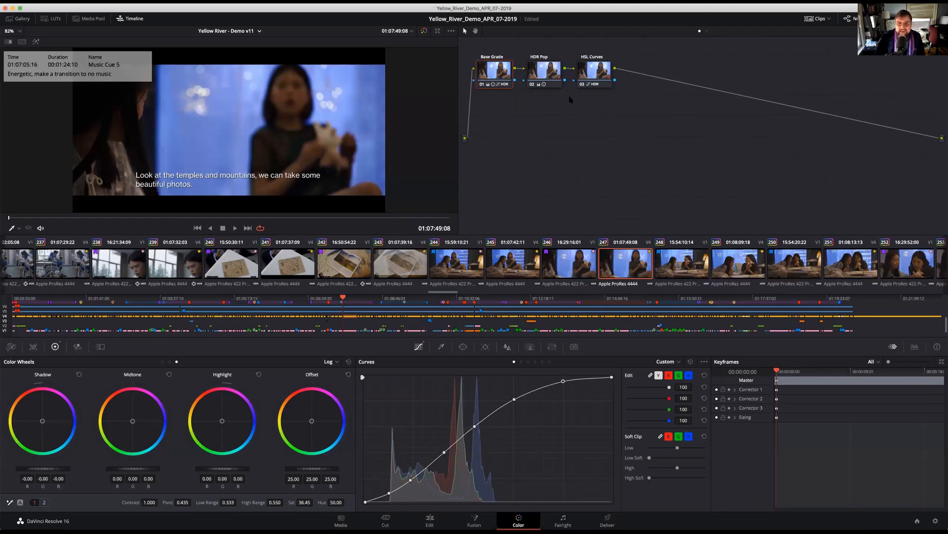
click(707, 31)
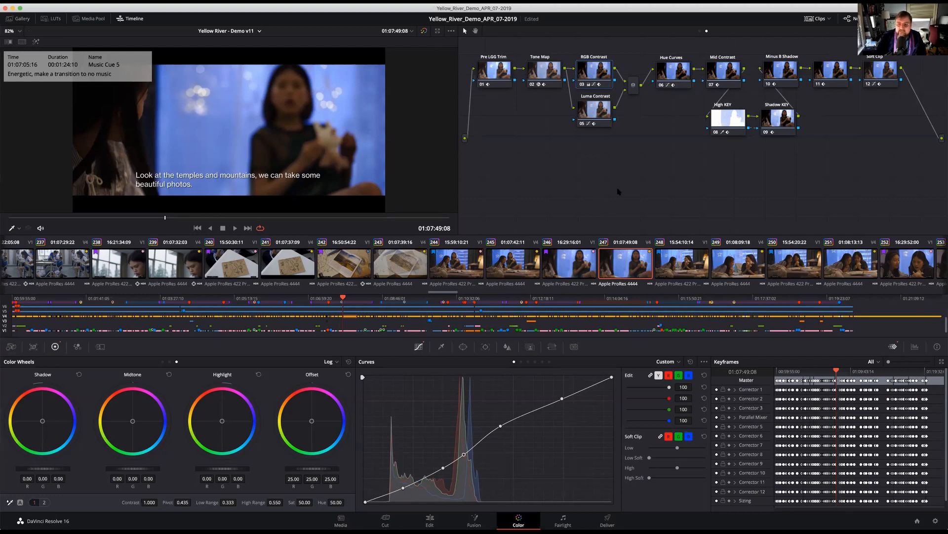
click(942, 361)
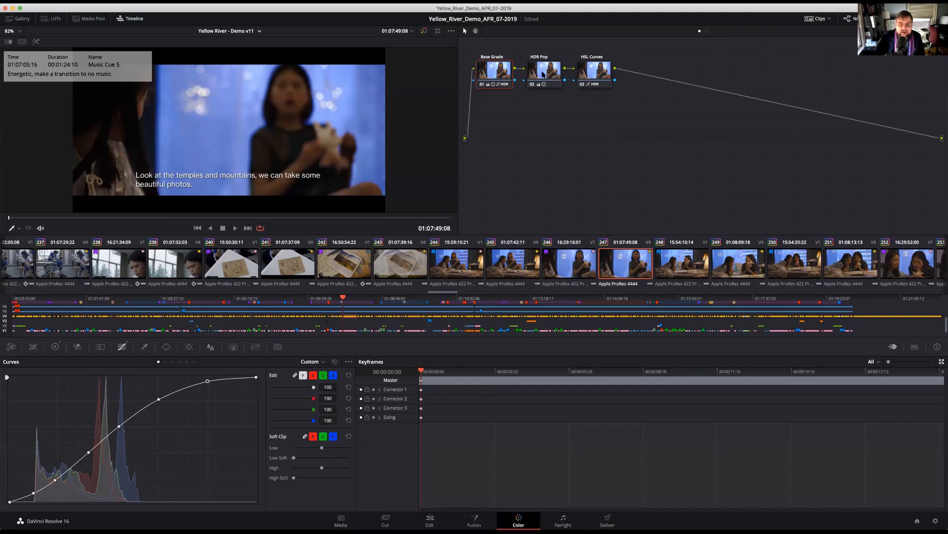
Check clip 247's HDR Pop and Base Grade nodes, then review the keyframe options for the timeline-level Master track
click(544, 74)
click(489, 73)
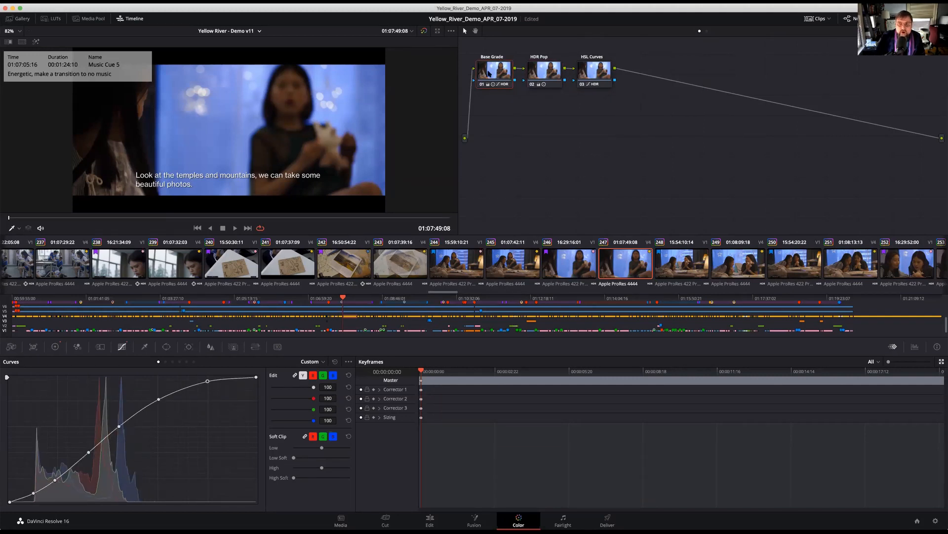
click(706, 31)
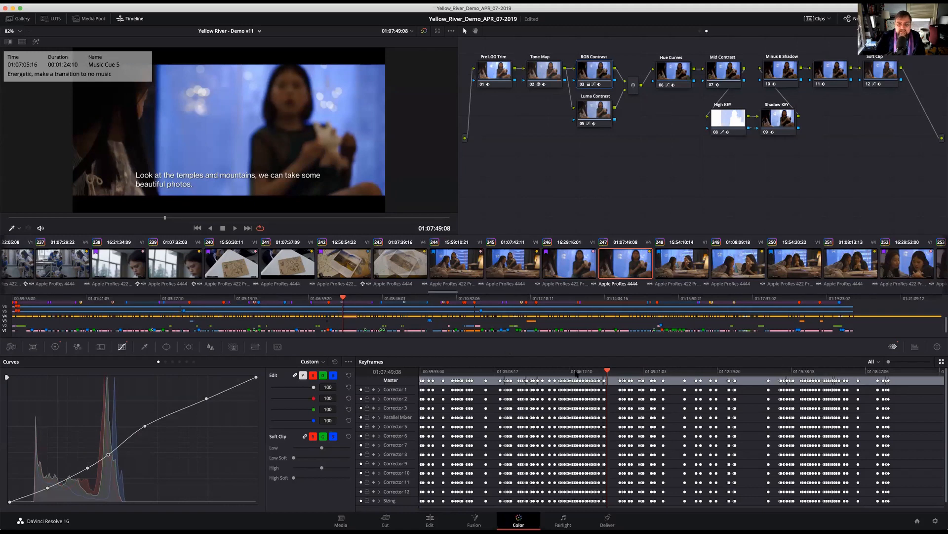
right_click(611, 382)
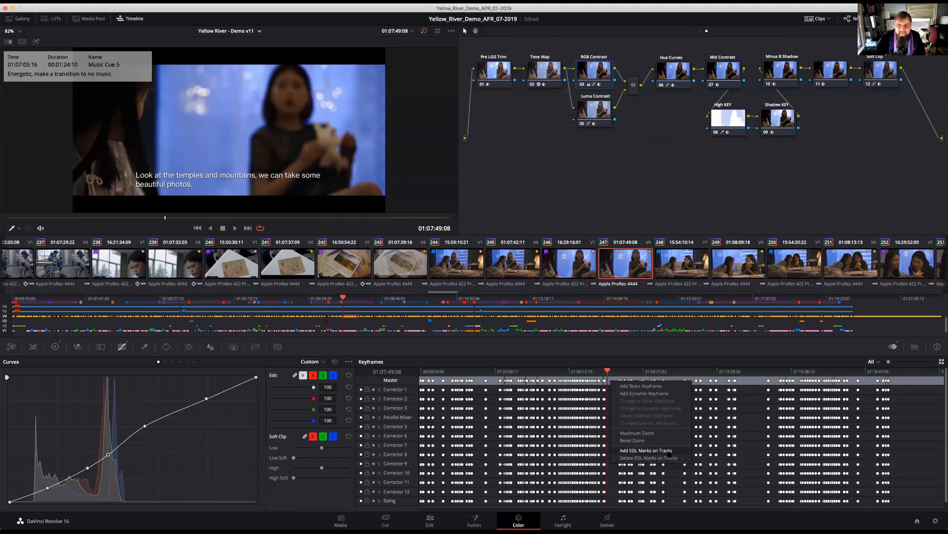
click(685, 363)
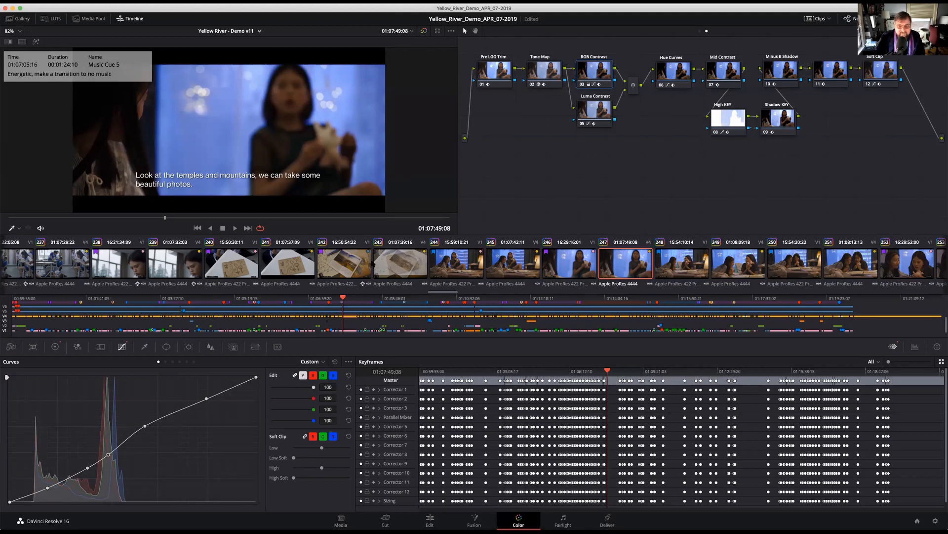
Scrub through the timeline-level keyframes to clip 99 and compare its clip and timeline node graphs
click(478, 371)
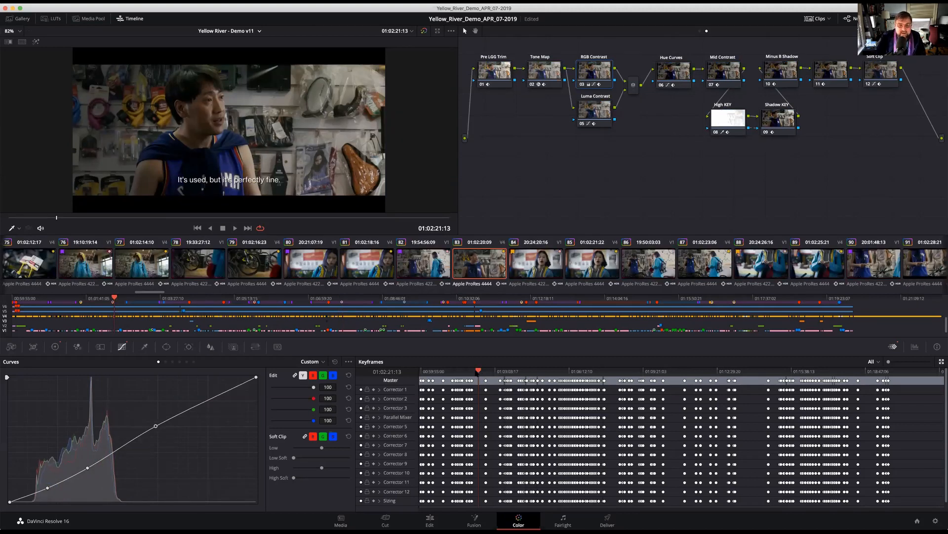
drag(478, 371, 480, 378)
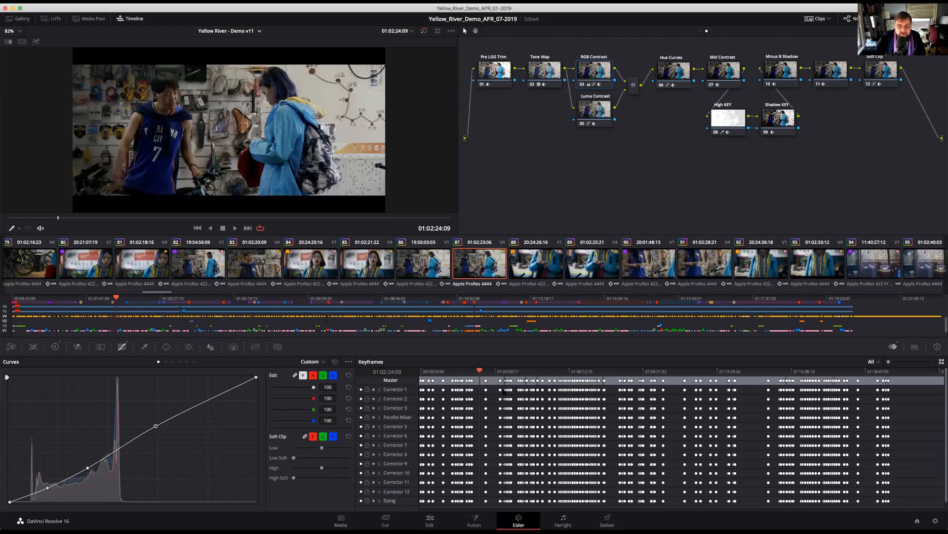
drag(479, 371, 492, 374)
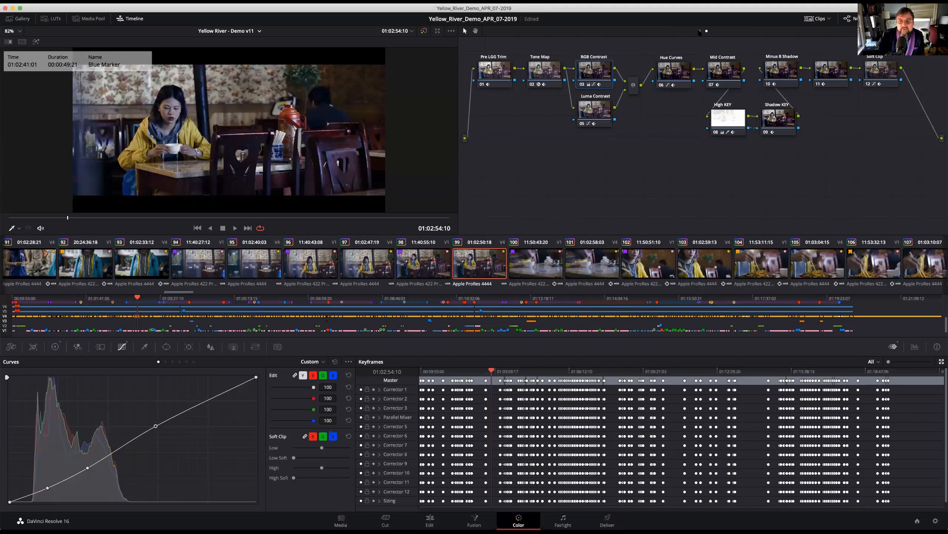
click(699, 30)
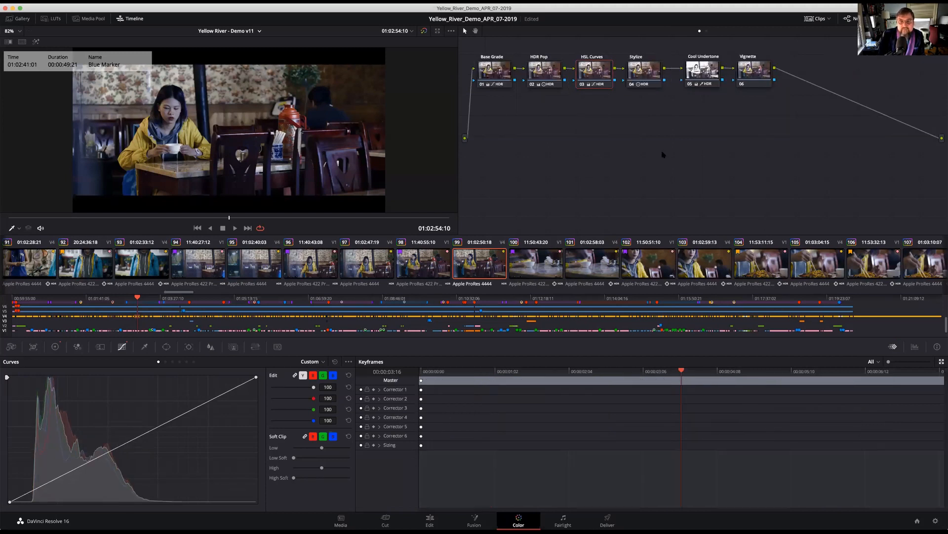
click(706, 31)
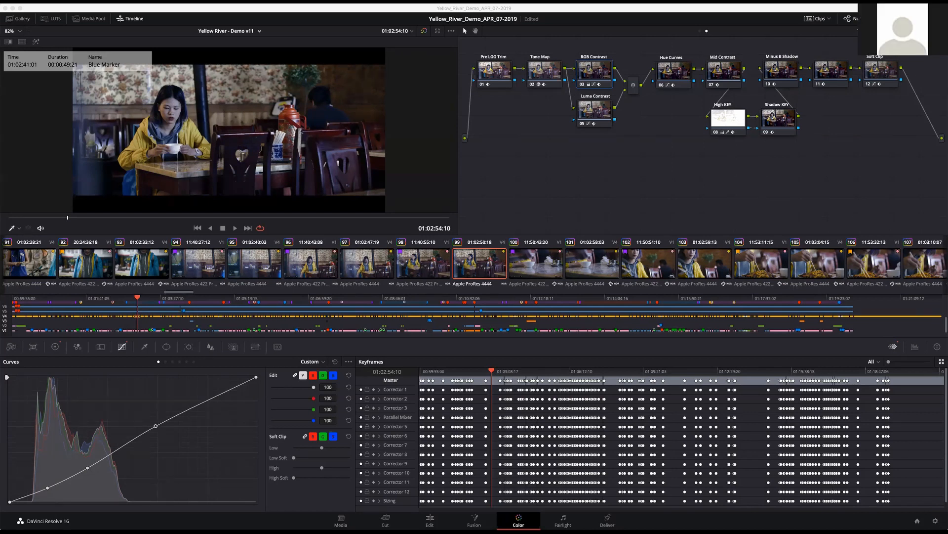
Open the Happy Hour Webinar Examples project from the Project Manager, saving the Yellow River project
key(shift+1)
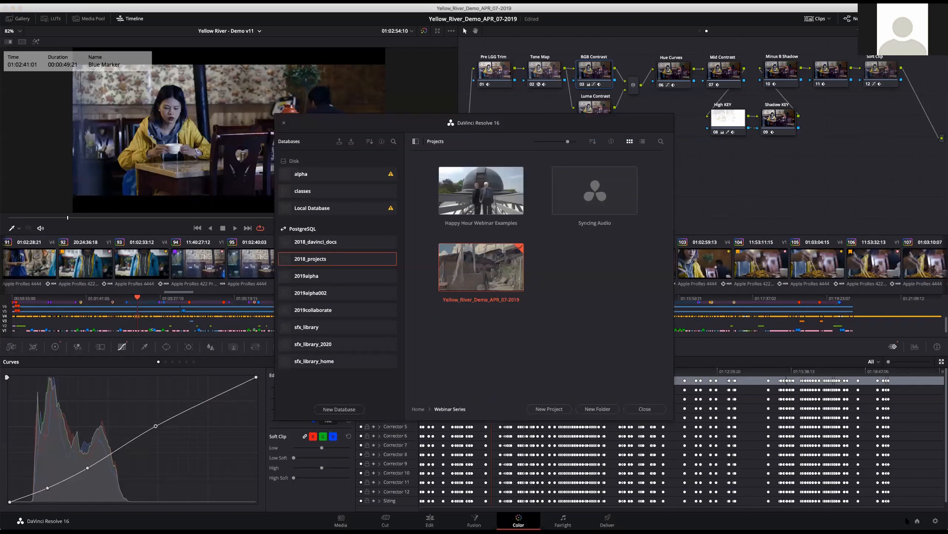
double_click(496, 197)
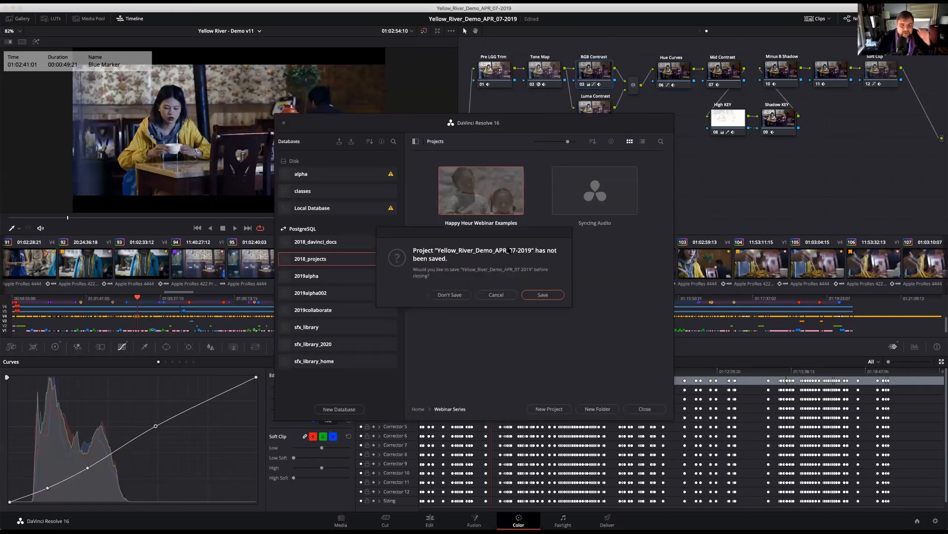
click(542, 295)
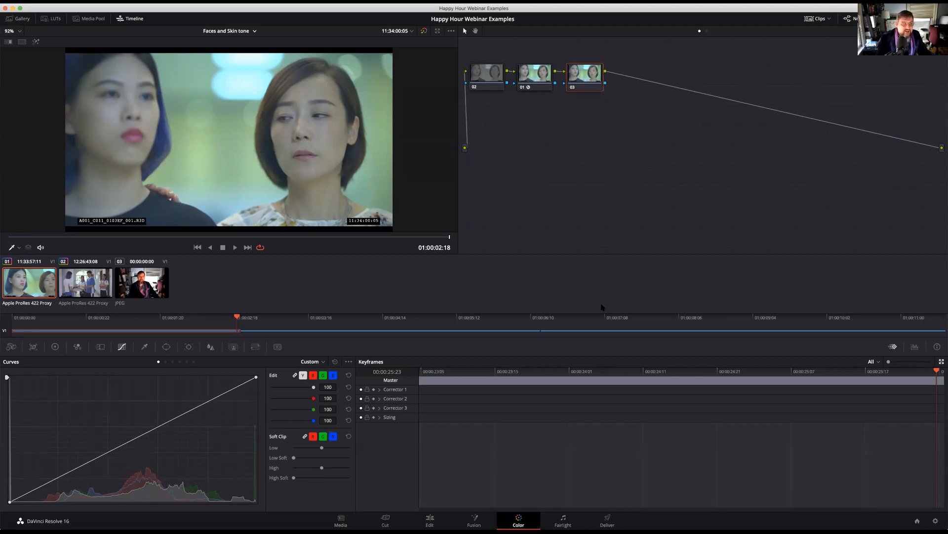
Switch to the Noise Reduction timeline and move node 01 further along the node graph
click(255, 31)
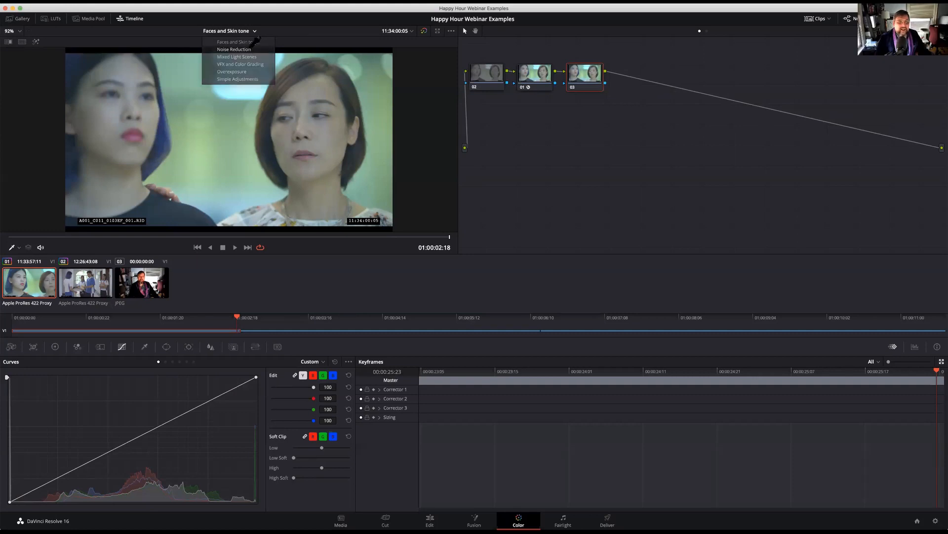
click(247, 49)
drag(492, 78, 570, 80)
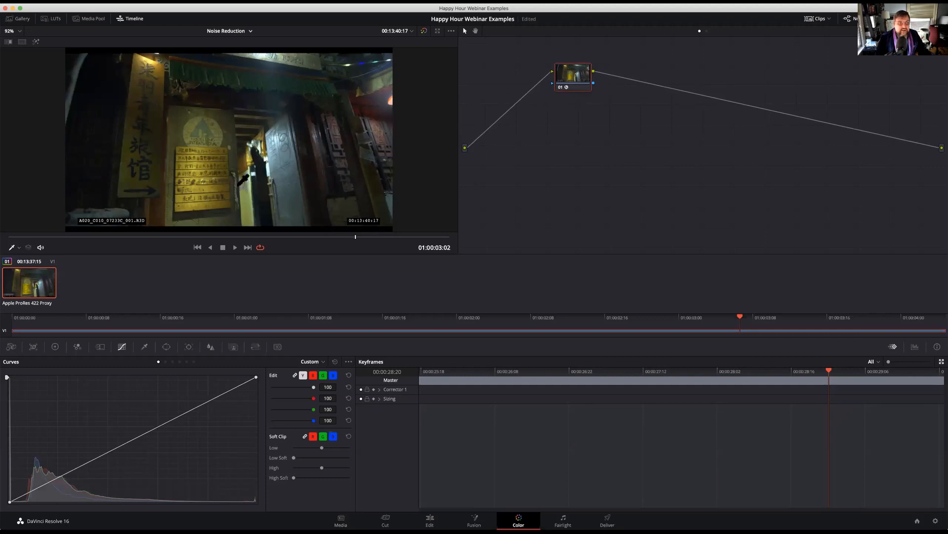
Magnify the hostel sign in the viewer and play the clip to examine its image noise
scroll(229, 163, up, 5)
scroll(229, 163, up, 1)
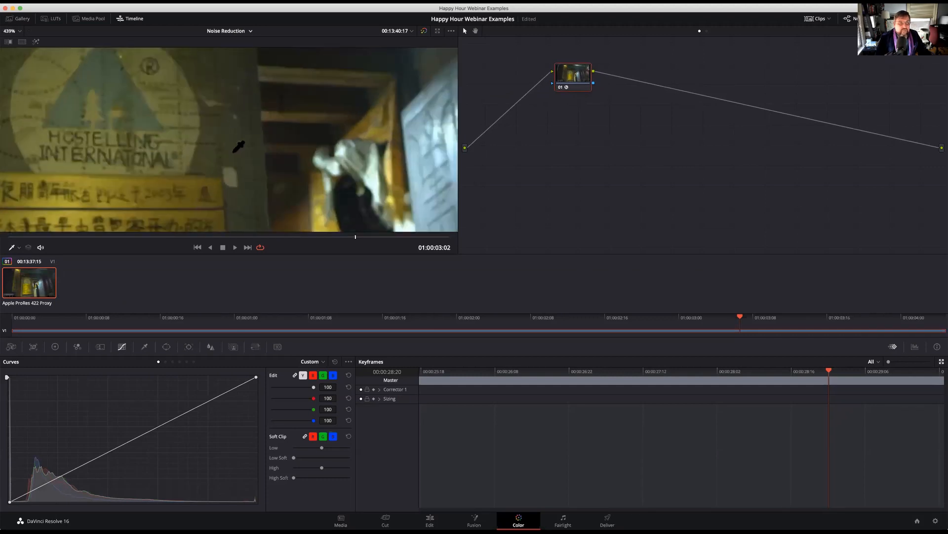
scroll(249, 153, up, 2)
scroll(258, 166, down, 3)
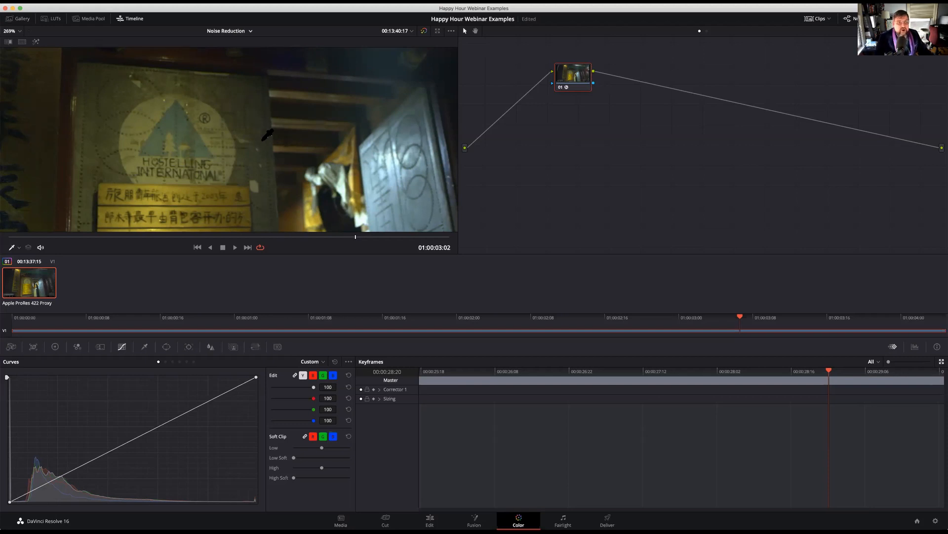
scroll(261, 168, up, 3)
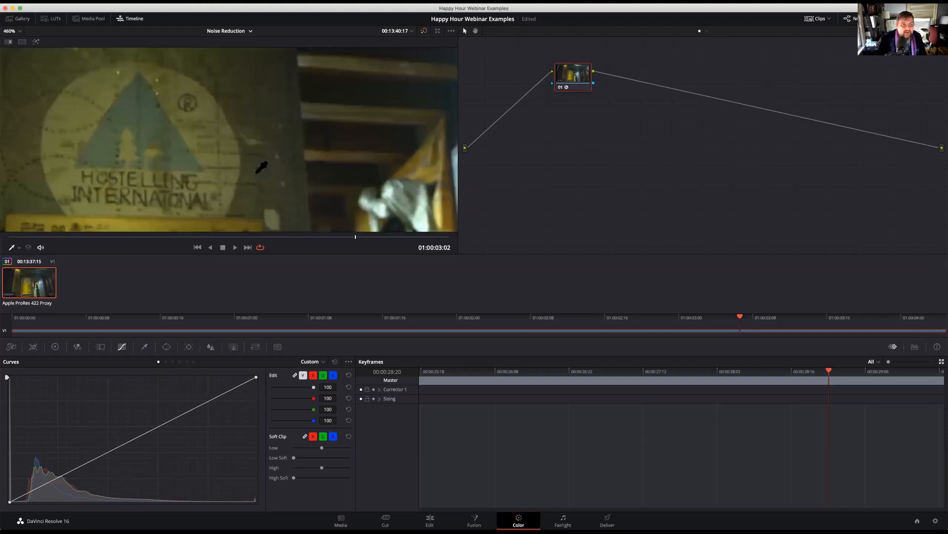
scroll(261, 168, up, 1)
click(211, 237)
key(space)
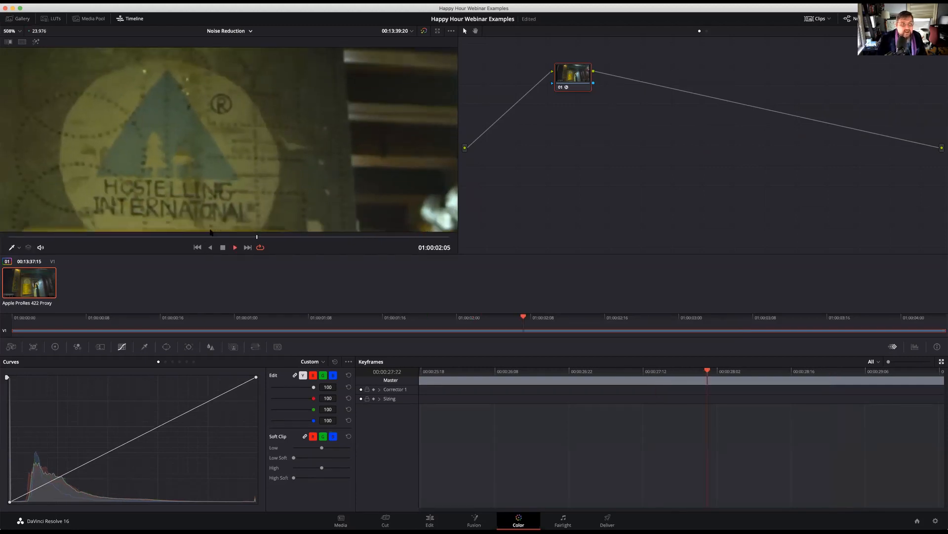
click(197, 246)
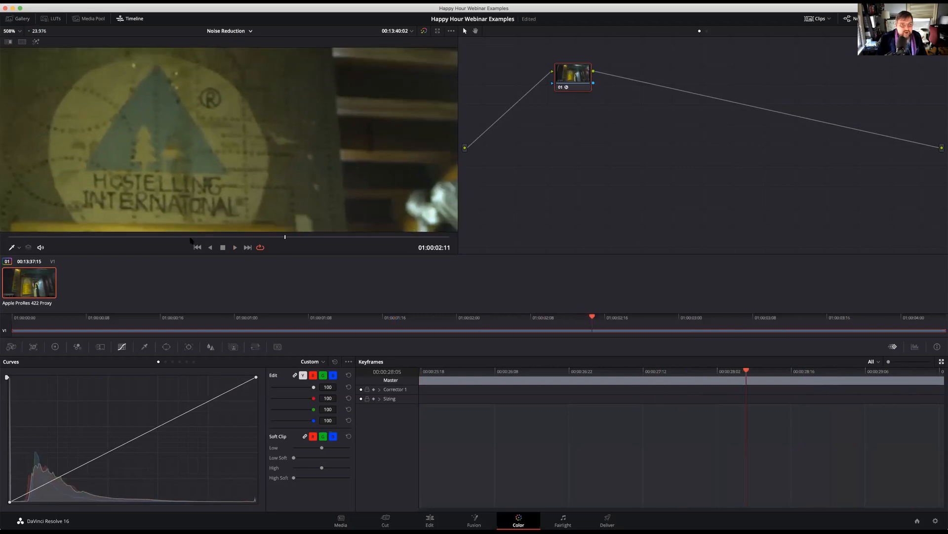
Nudge node 01 in the clip graph and compare the clip-level node graph with the timeline-level one
drag(577, 86, 578, 90)
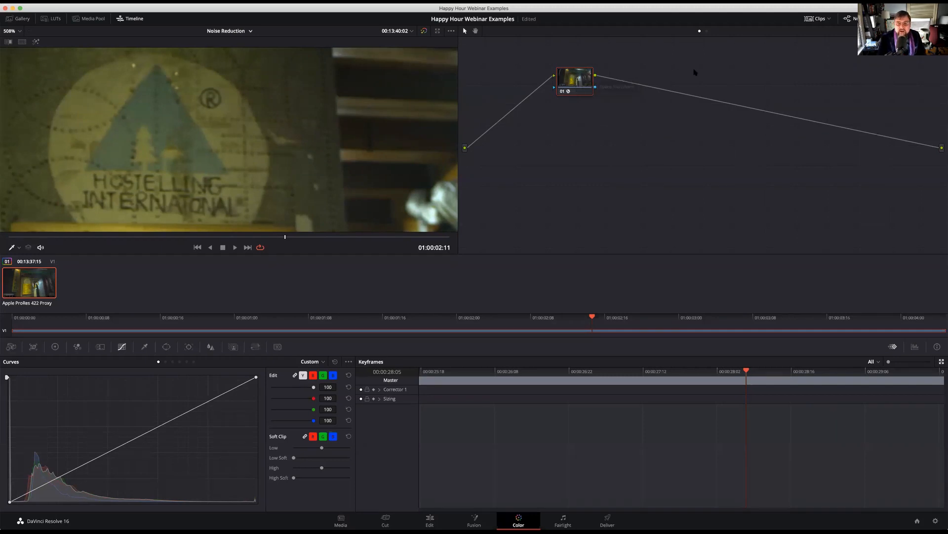
click(707, 32)
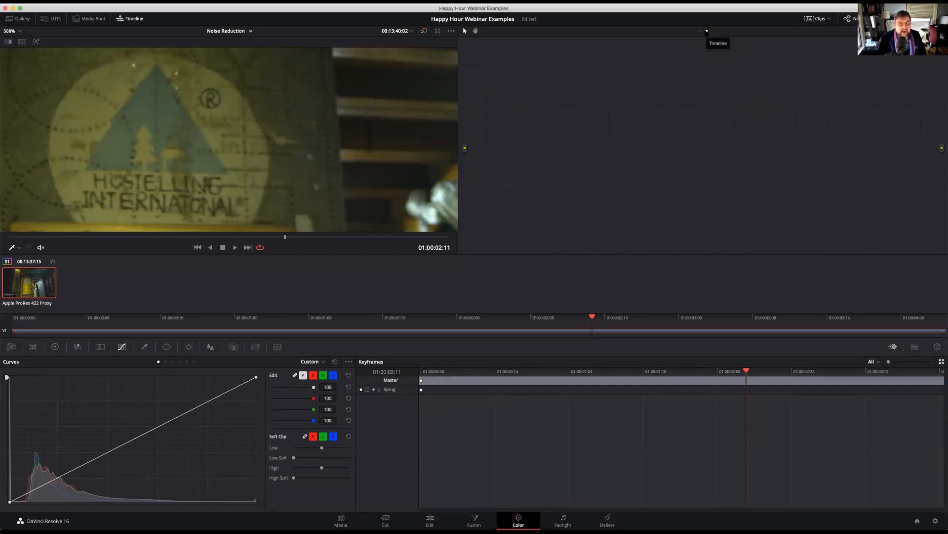
click(699, 32)
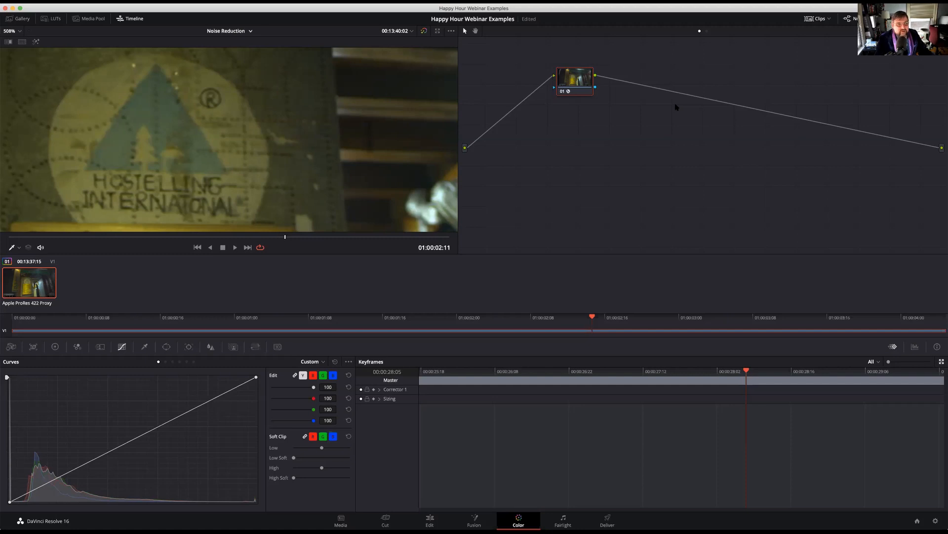
Add a serial node before node 01, the Color Space Transform node, and space the two nodes apart
scroll(314, 179, down, 8)
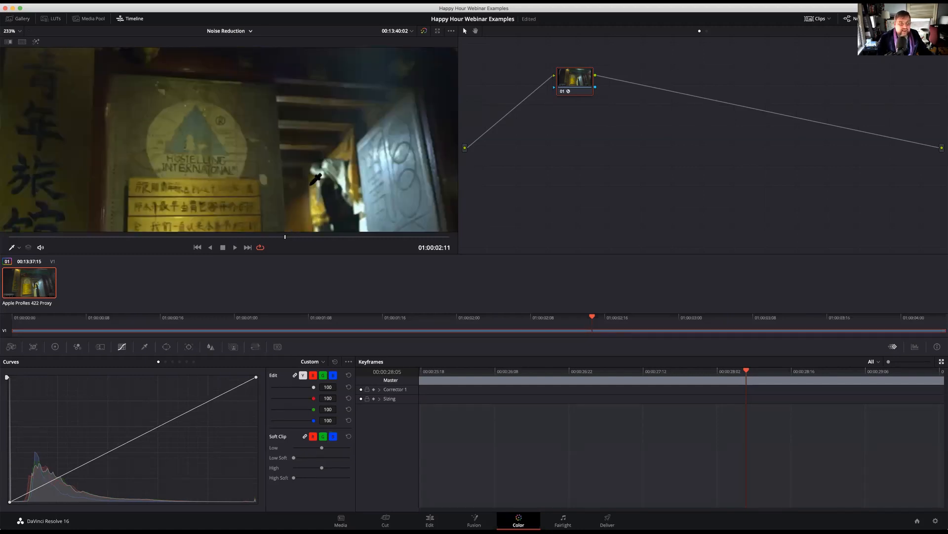
scroll(315, 179, up, 4)
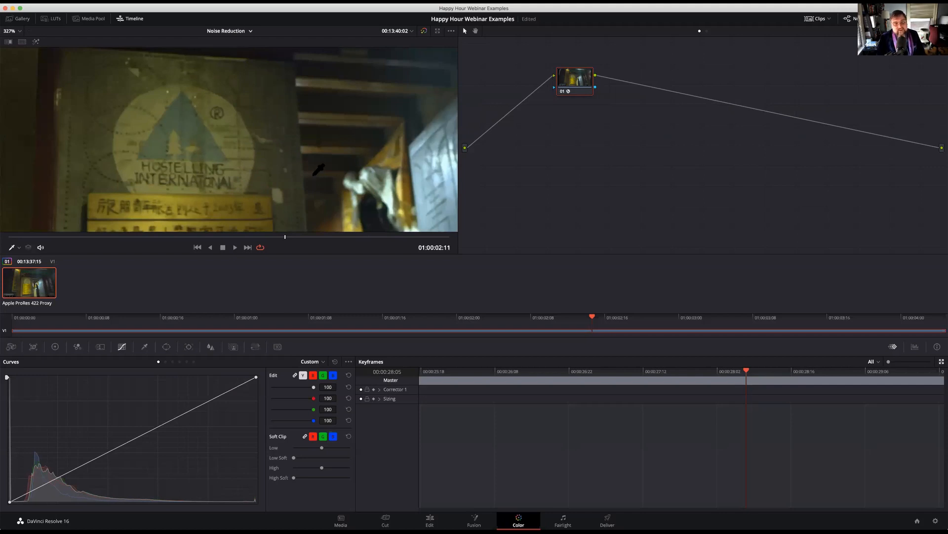
scroll(319, 169, up, 1)
scroll(318, 169, up, 6)
drag(307, 173, 276, 173)
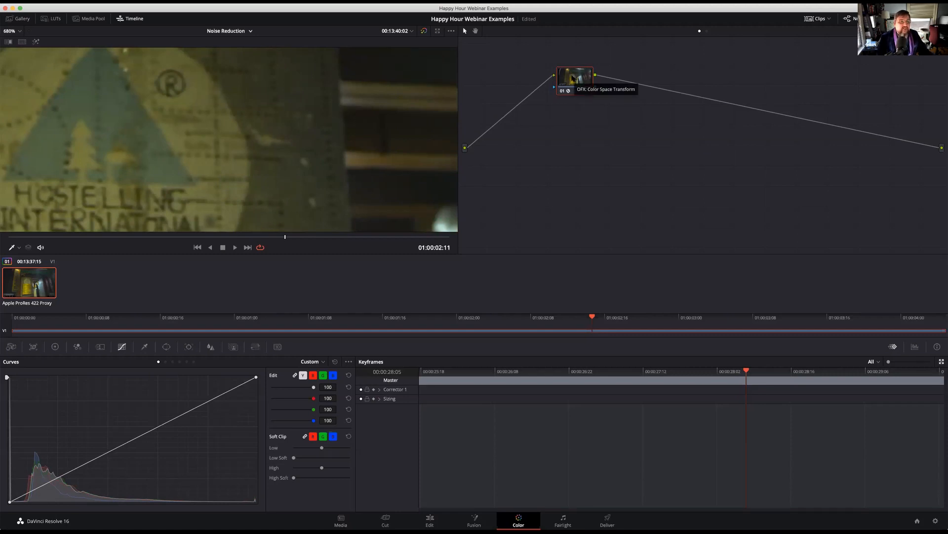
right_click(573, 78)
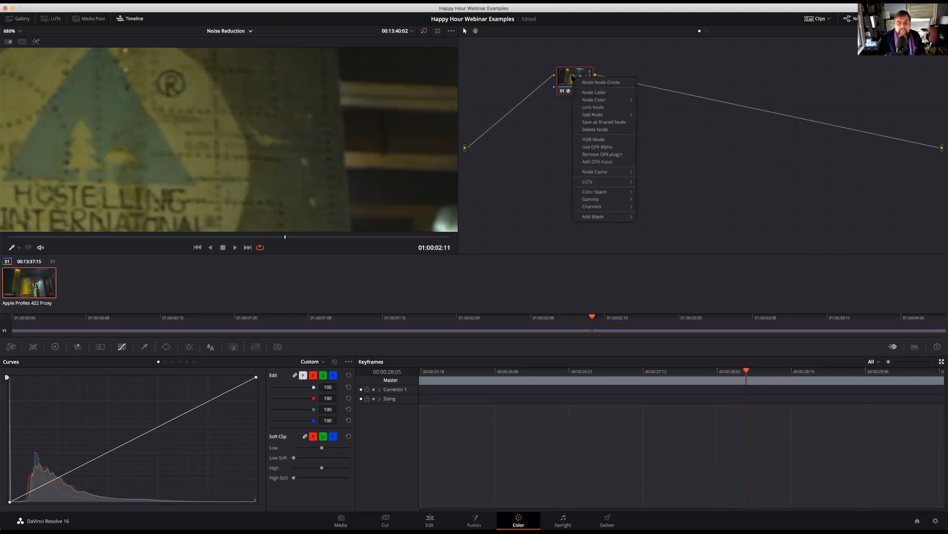
mouse_move(593, 115)
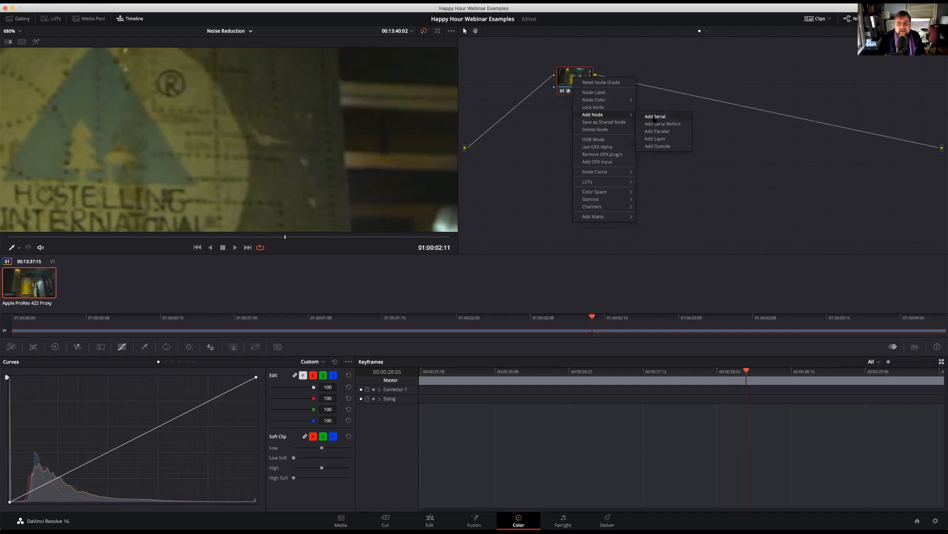
click(662, 124)
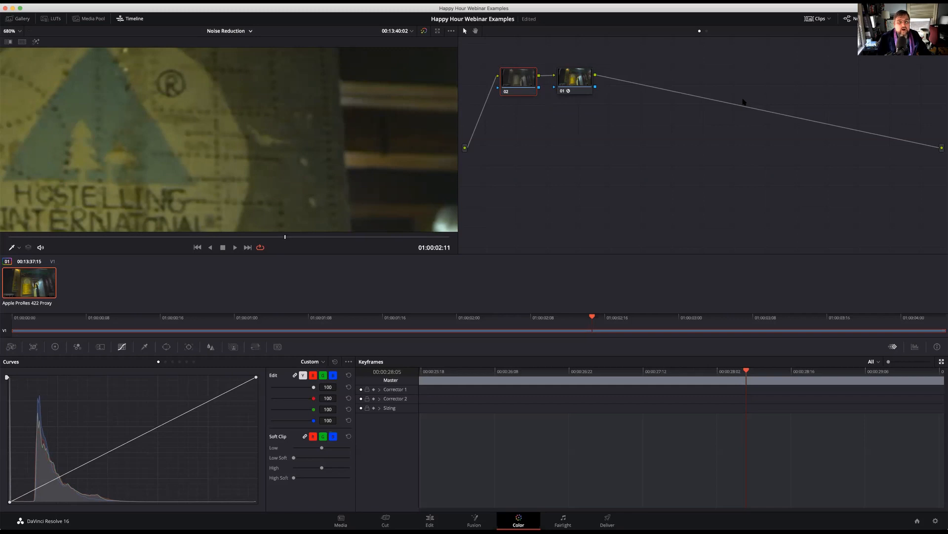
mouse_move(519, 79)
mouse_down()
mouse_move(496, 88)
mouse_move(507, 78)
mouse_up()
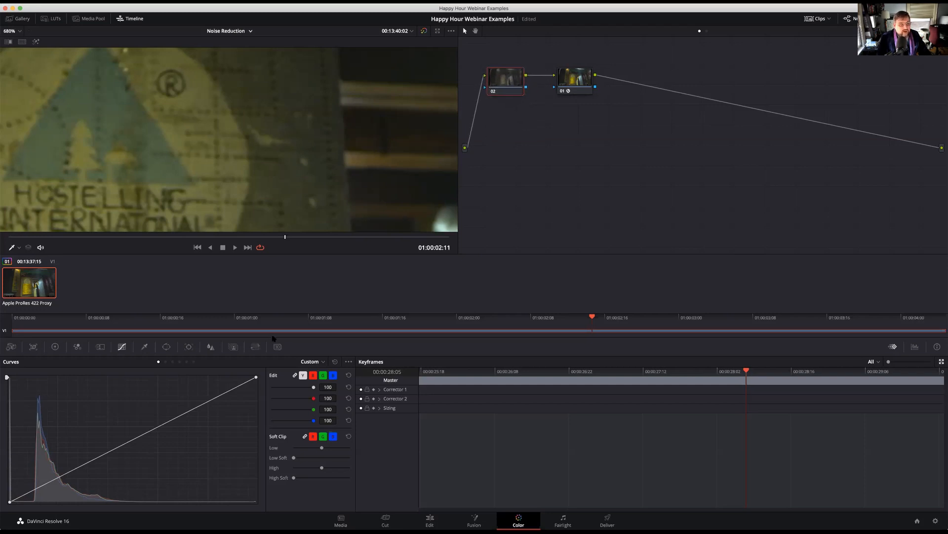
In Motion Effects for node 02, set temporal noise reduction to 2 frames with Better motion estimation
click(210, 347)
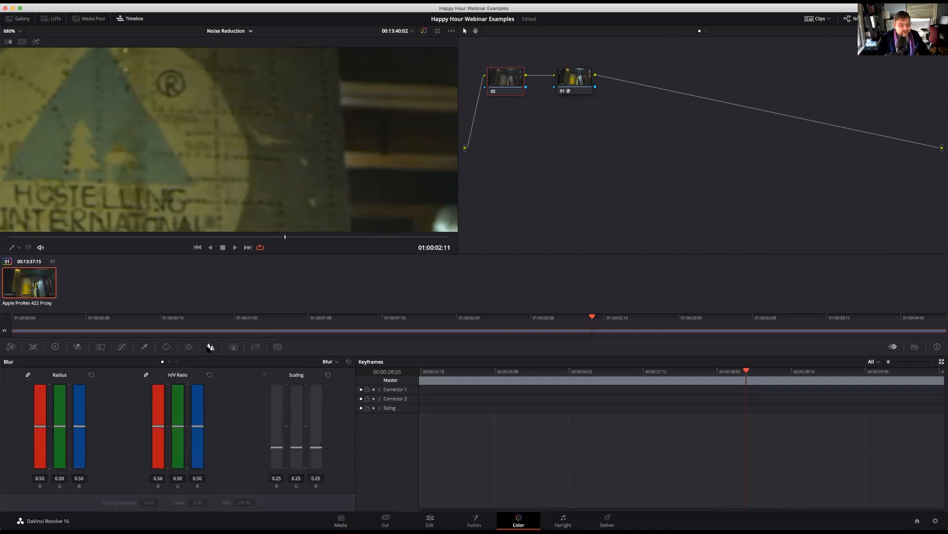
click(102, 347)
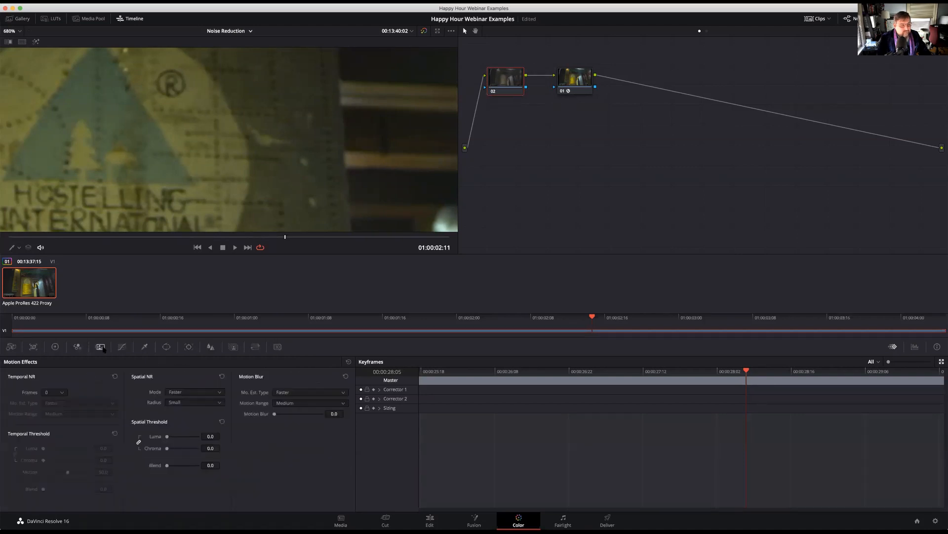
click(122, 348)
click(102, 347)
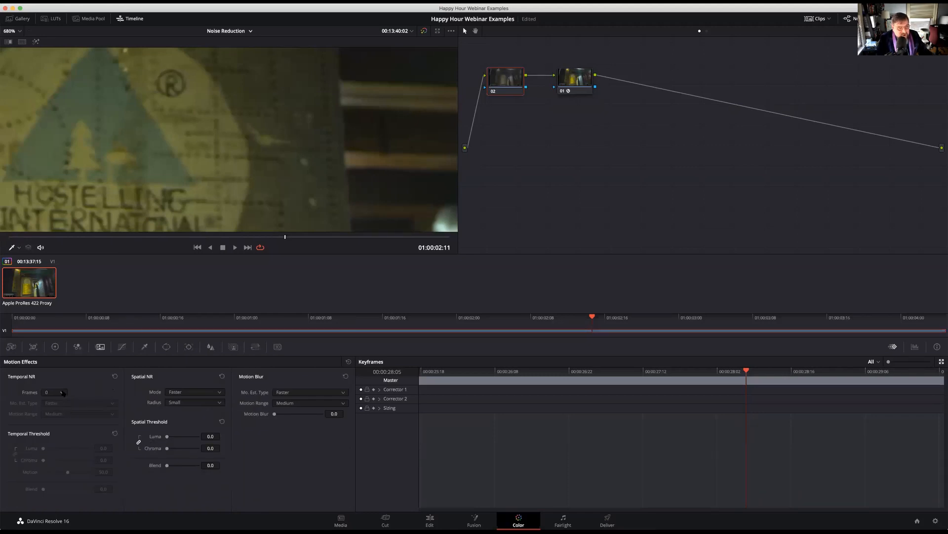
click(63, 393)
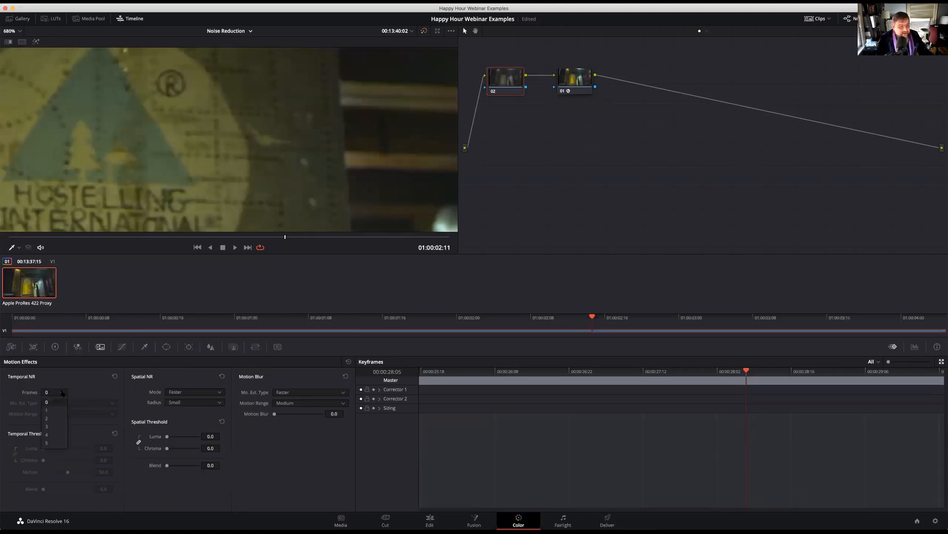
click(49, 418)
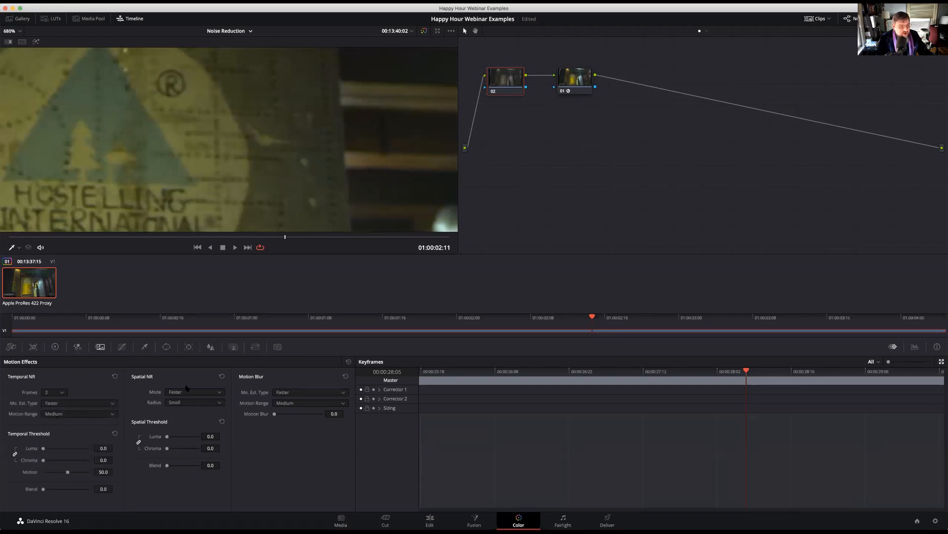
click(62, 402)
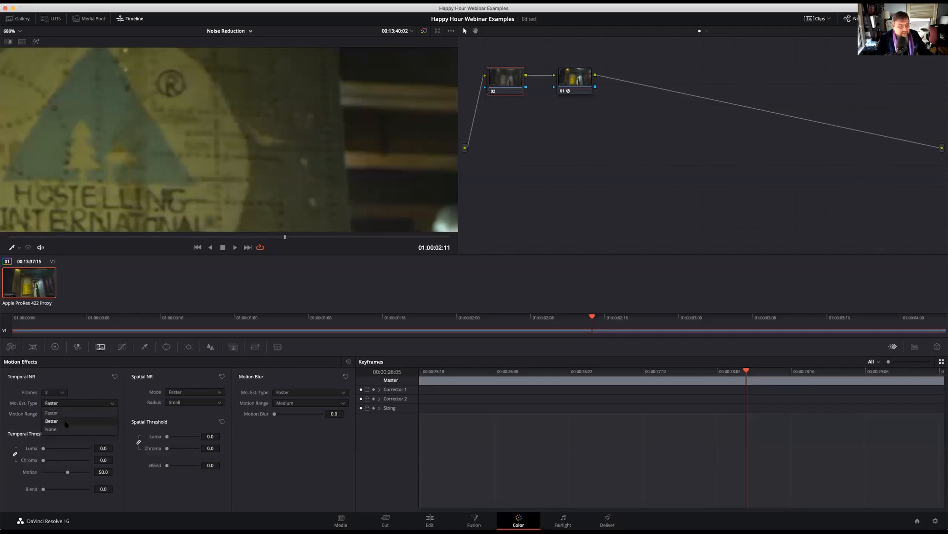
click(66, 421)
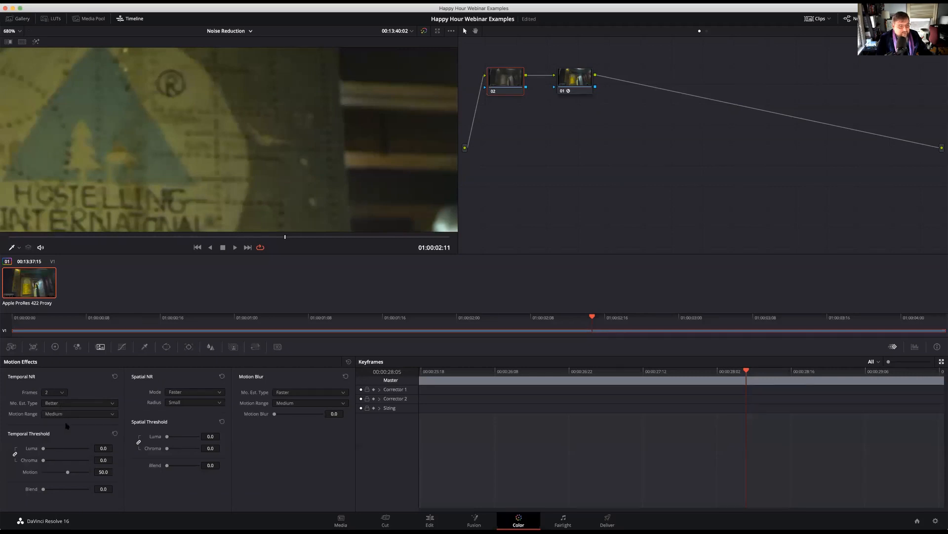
Try linked temporal luma and chroma thresholds of 25.8 during playback and reduce both to 15.2
mouse_move(43, 448)
mouse_down()
mouse_move(78, 452)
mouse_move(39, 450)
mouse_move(56, 449)
mouse_up()
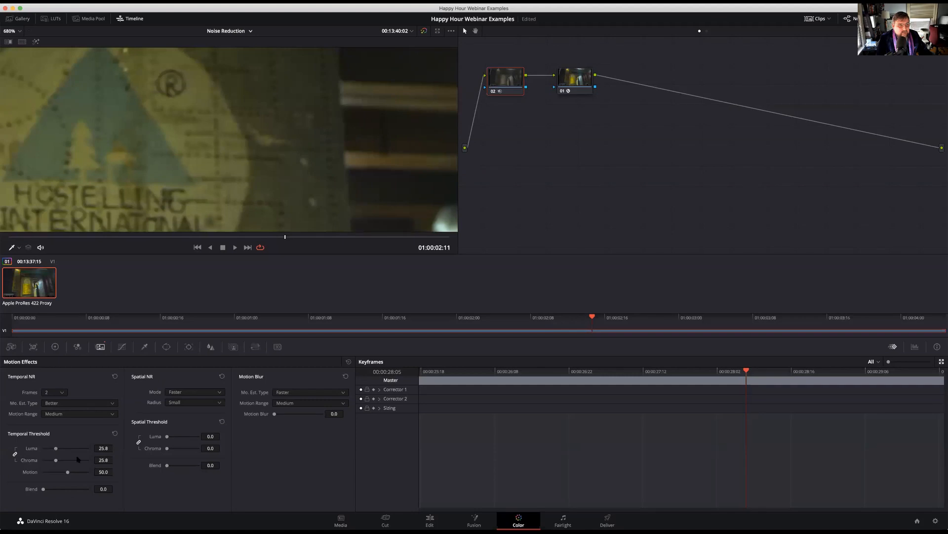
click(215, 237)
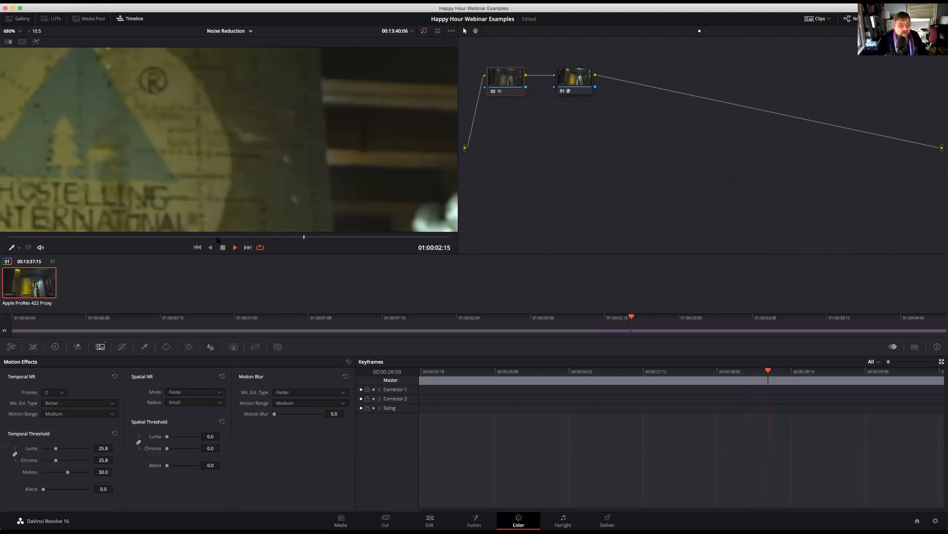
key(space)
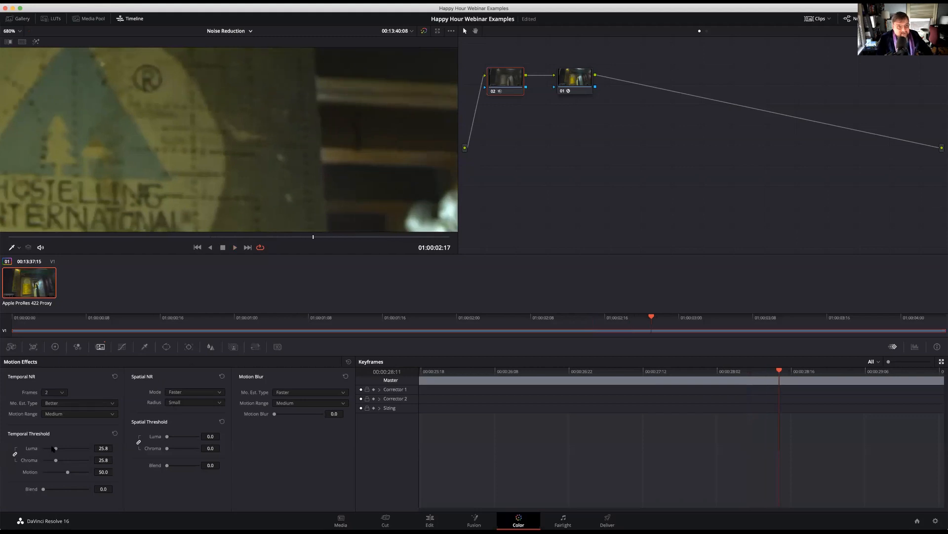
drag(56, 449, 51, 450)
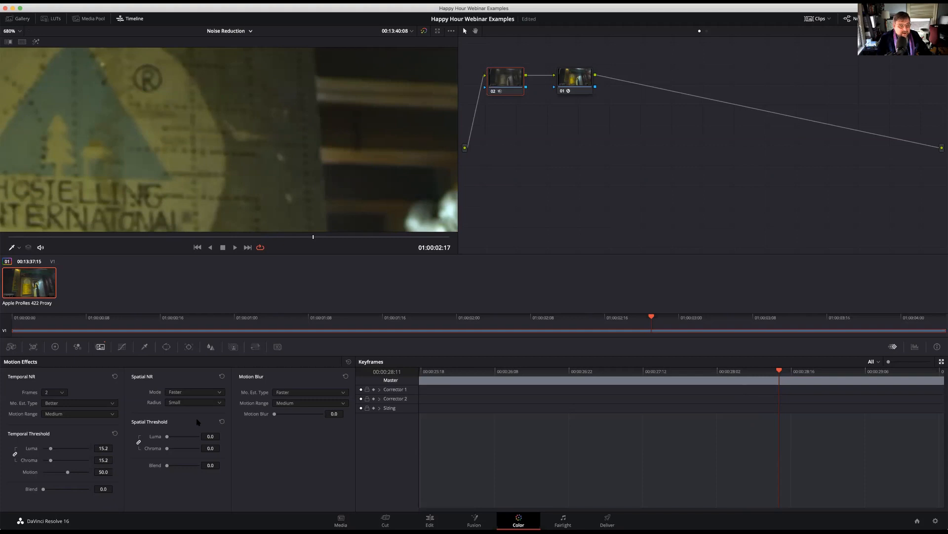
Set spatial noise reduction to Enhanced mode, Small radius and linked thresholds of 21.8, and compare the image with node 02 bypassed and enabled
click(179, 392)
click(184, 419)
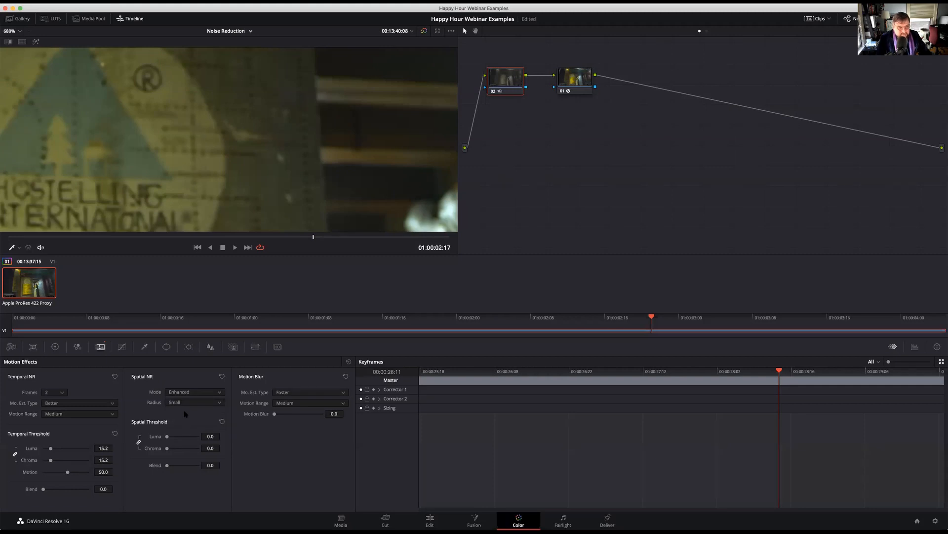
click(184, 403)
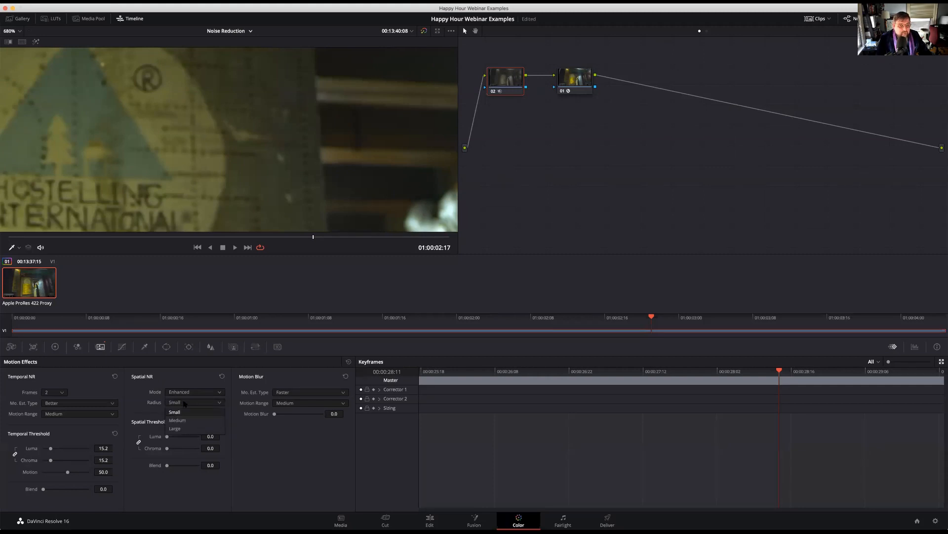
click(181, 411)
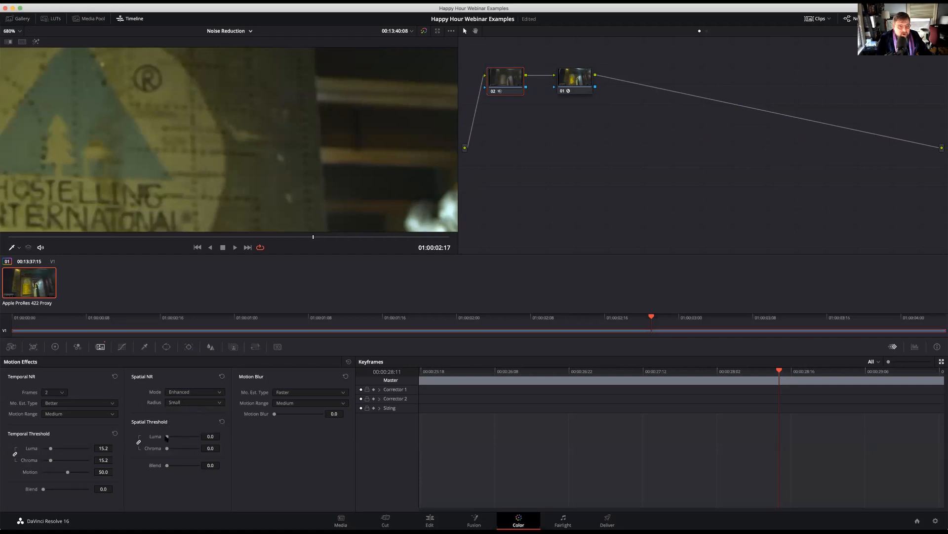
drag(167, 436, 174, 436)
click(493, 92)
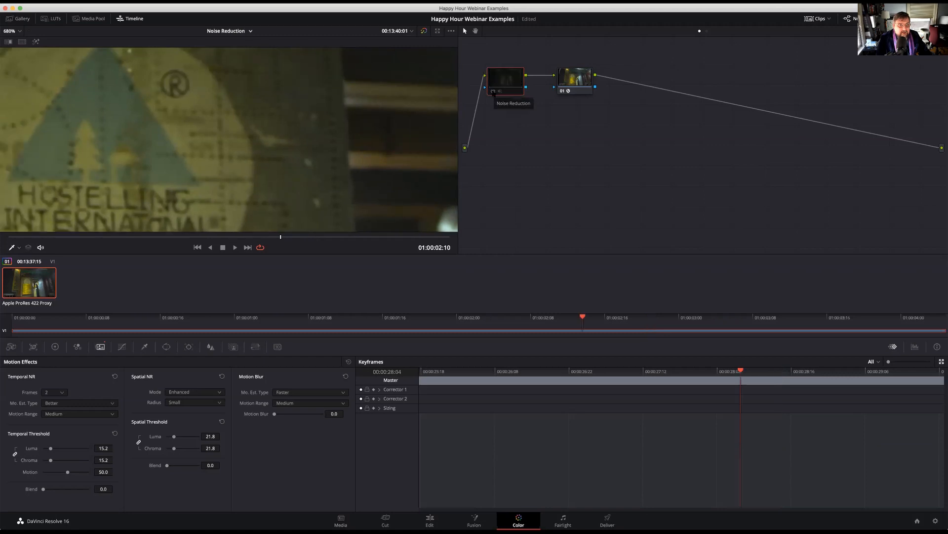
click(493, 92)
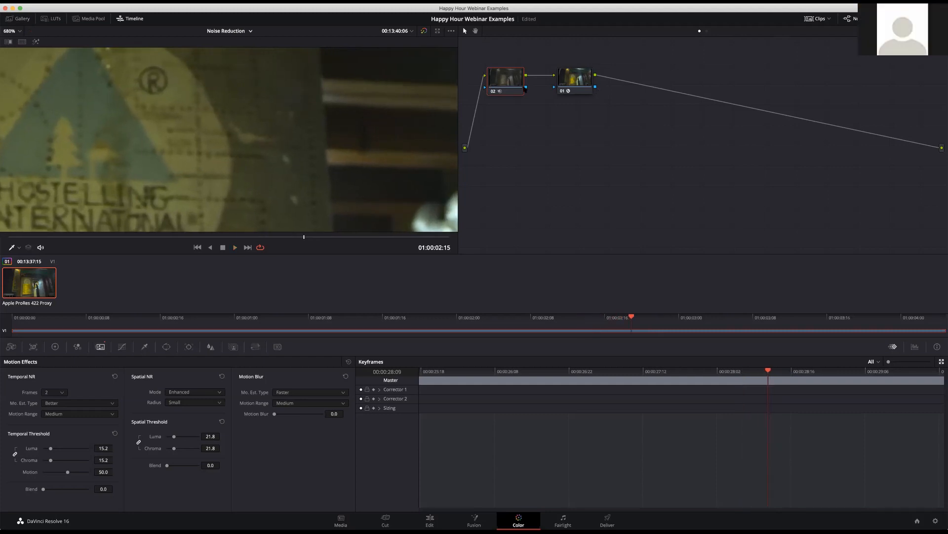
Turn node caching on for noise reduction node 02 and set the render cache mode to User
right_click(510, 81)
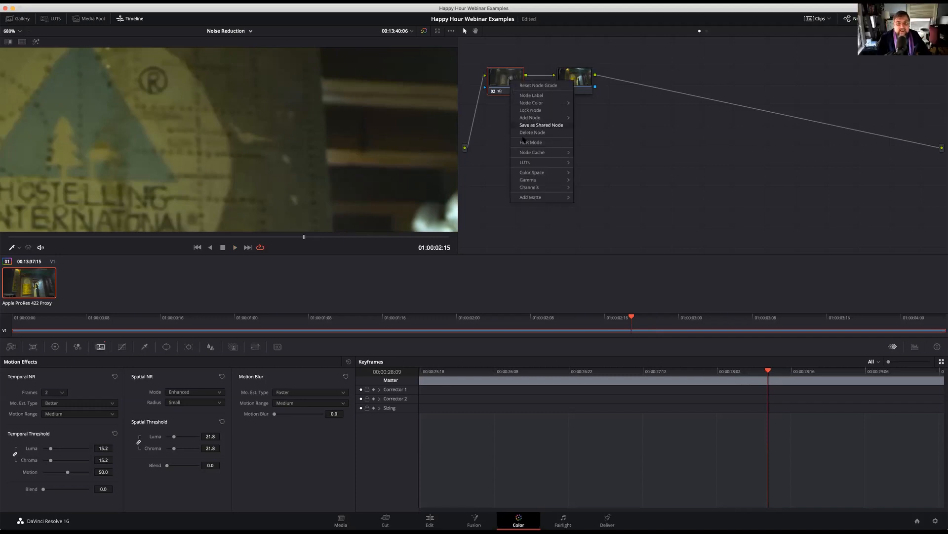
mouse_move(532, 153)
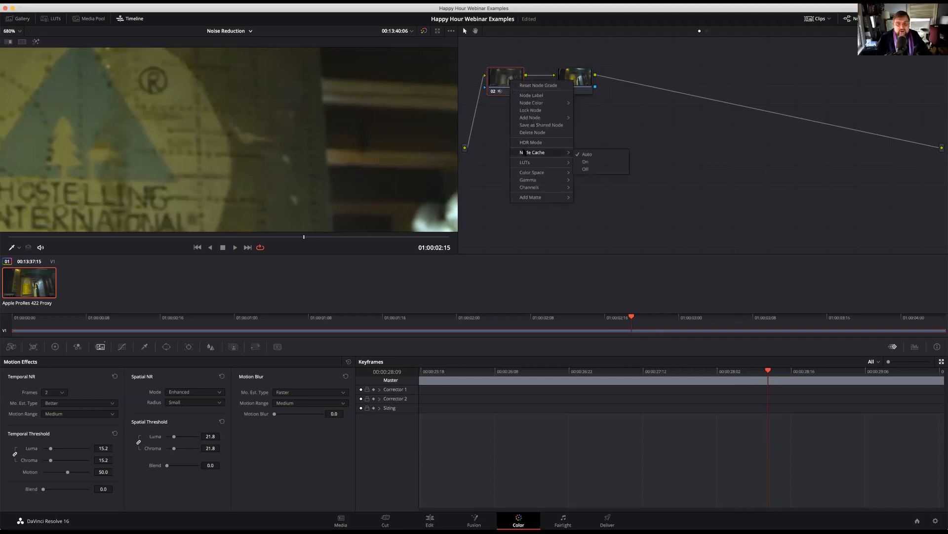
click(590, 163)
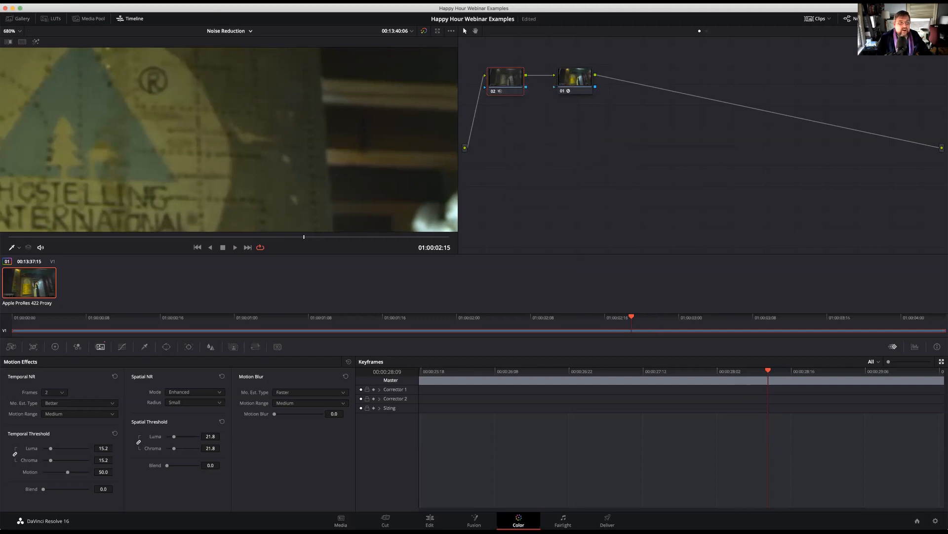
click(181, 5)
mouse_move(184, 2)
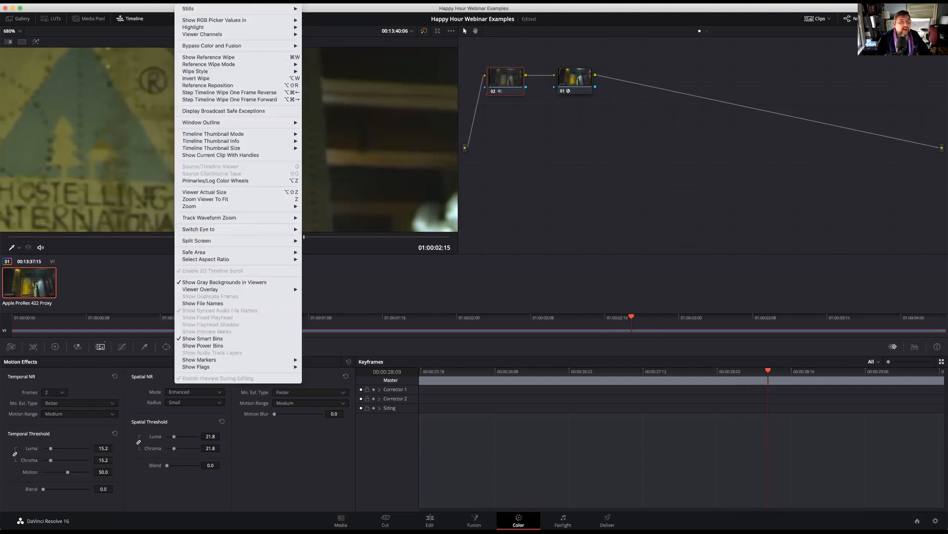
mouse_move(211, 39)
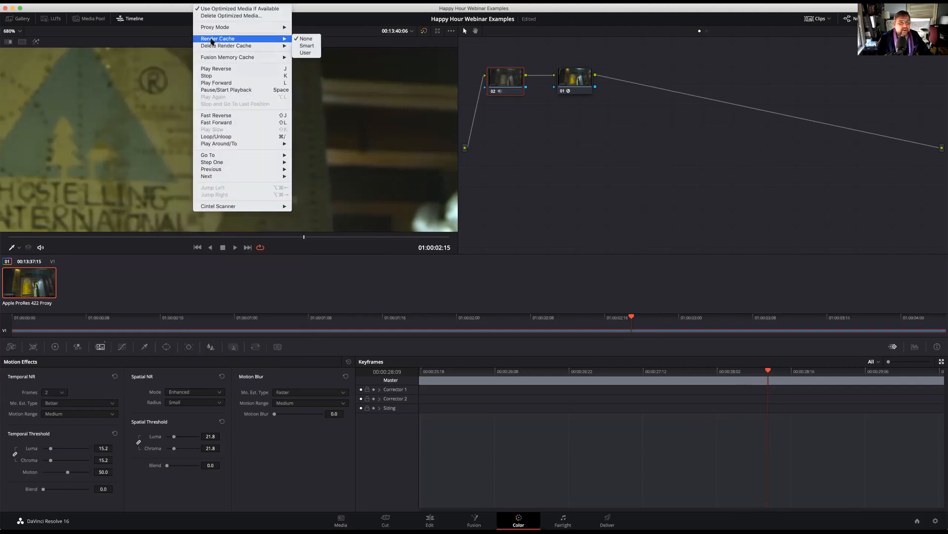
click(306, 53)
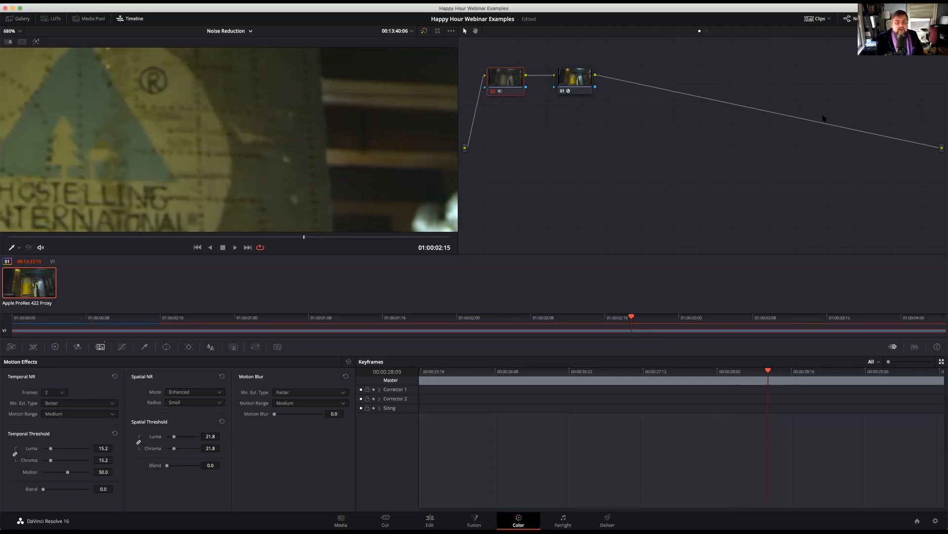
Add three serial nodes after the Color Space Transform node 01
click(575, 79)
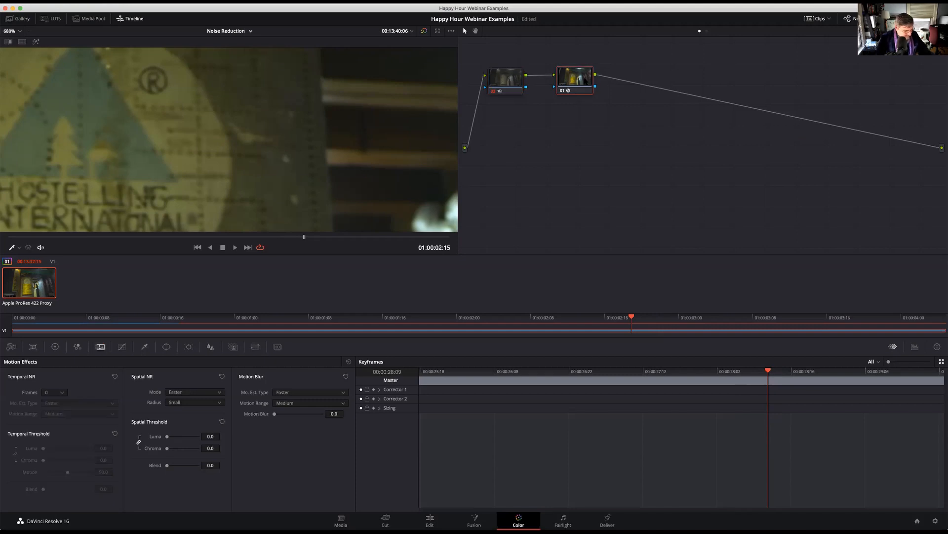
key(alt+s)
key(alt+s)
key(alt+s)
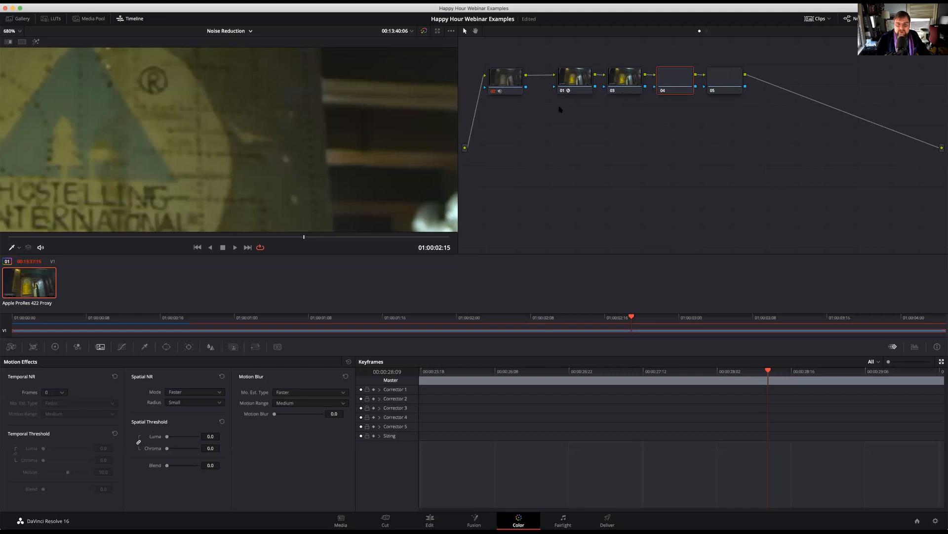
Select noise reduction node 02 and examine the options for deleting the render cache without deleting anything
click(510, 82)
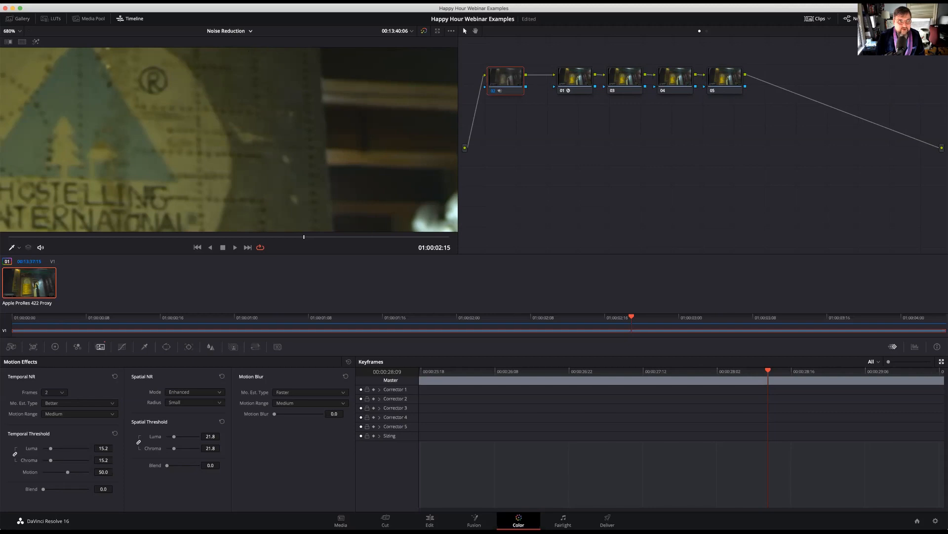
click(208, 1)
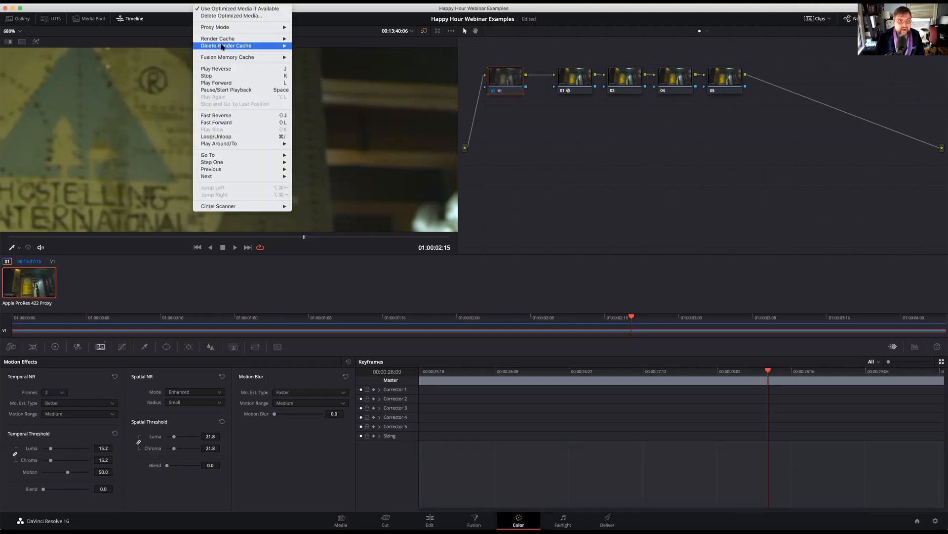
mouse_move(222, 47)
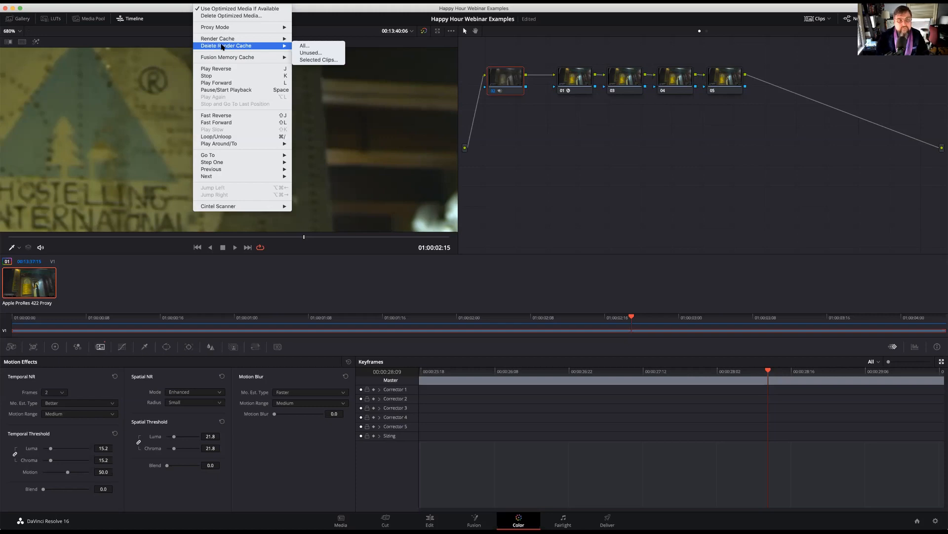
key(Escape)
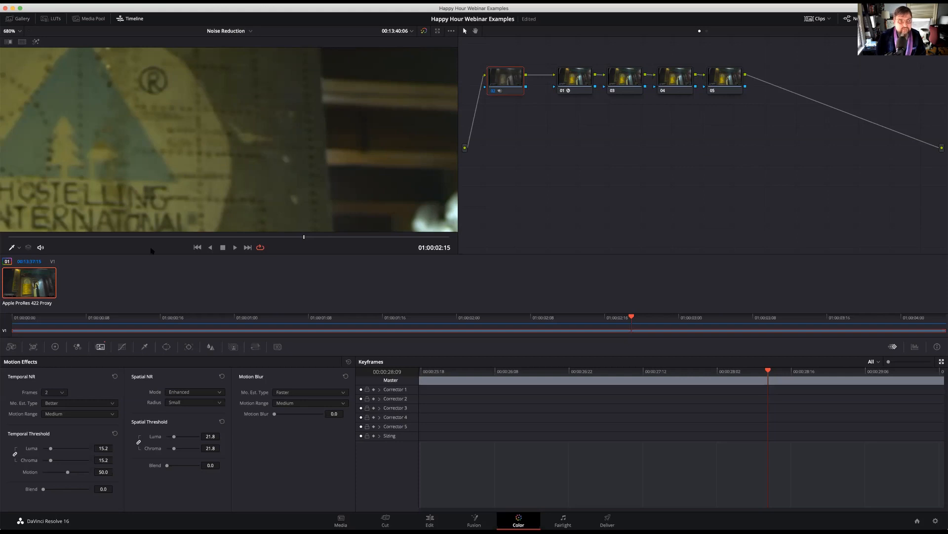
click(233, 2)
mouse_move(203, 1)
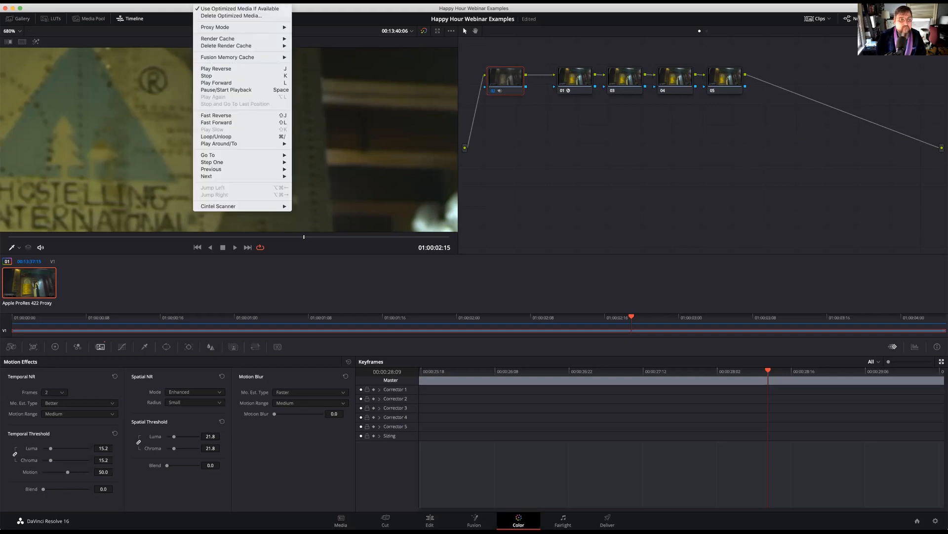
mouse_move(255, 51)
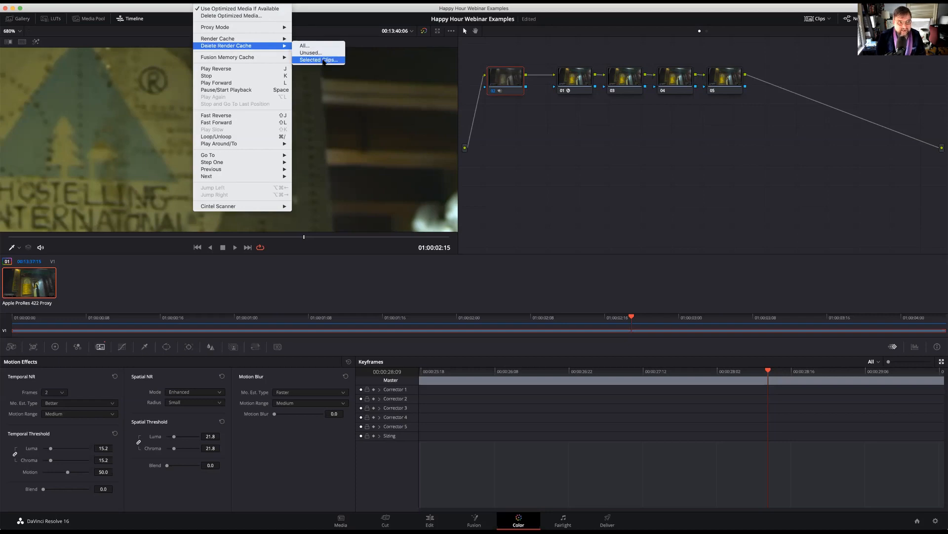
click(121, 297)
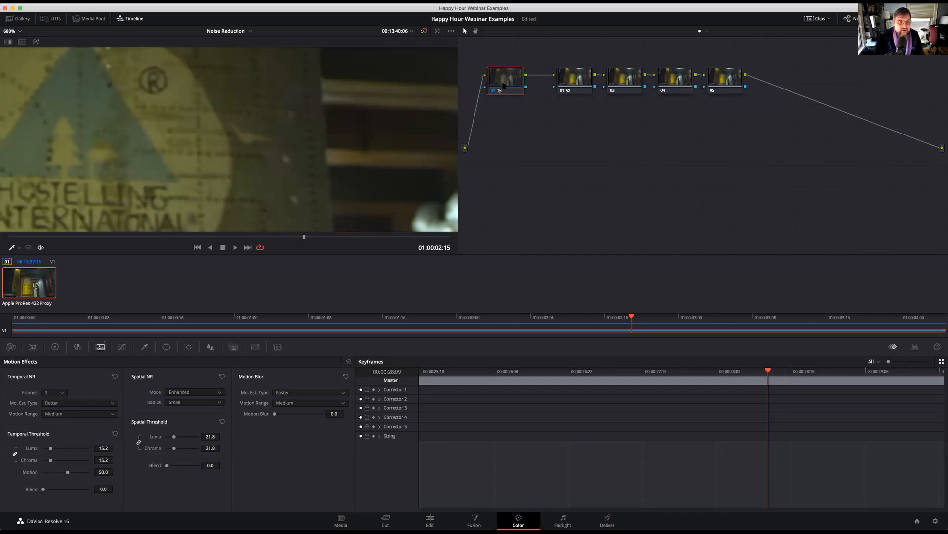
Examine the Qualifier's HSL, RGB, LUM and 3D modes, and display the Power Window controls
click(167, 346)
click(146, 347)
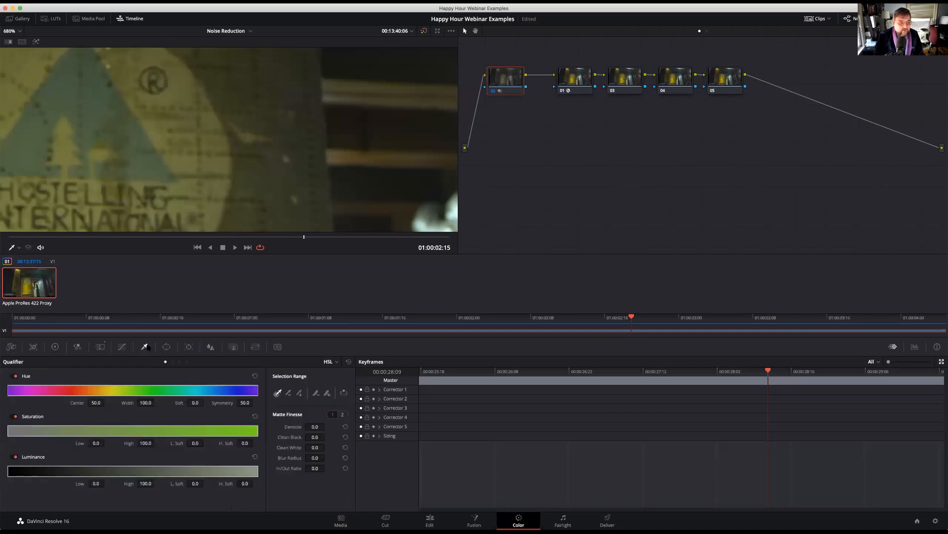
click(172, 361)
click(179, 362)
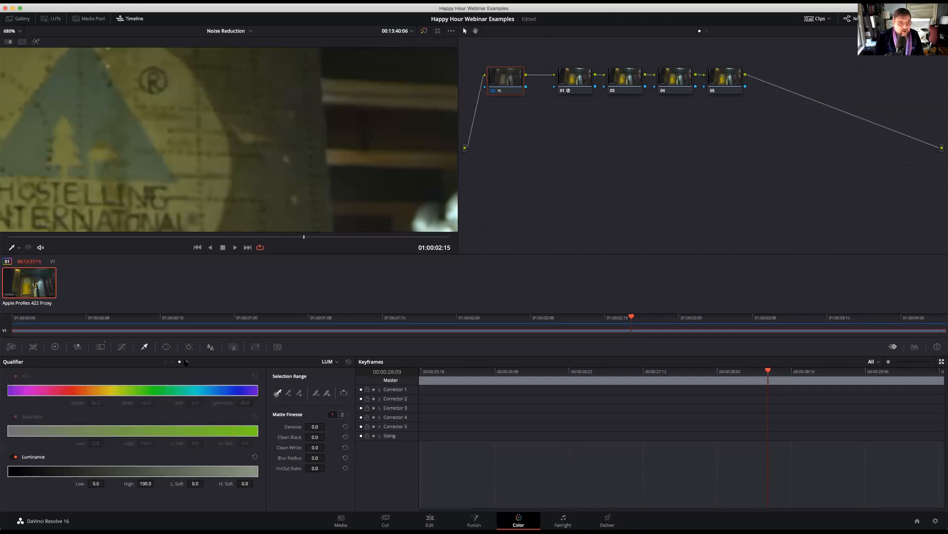
click(186, 361)
click(166, 362)
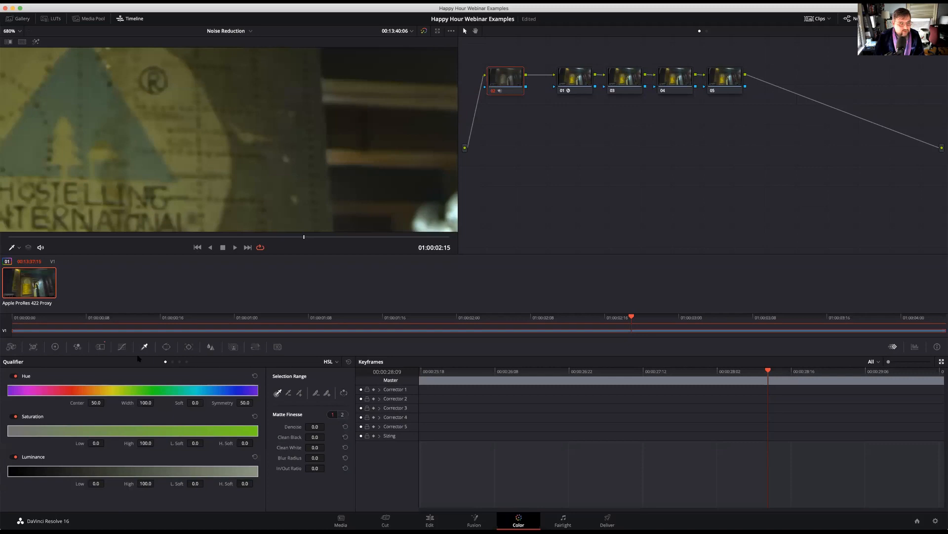
click(172, 362)
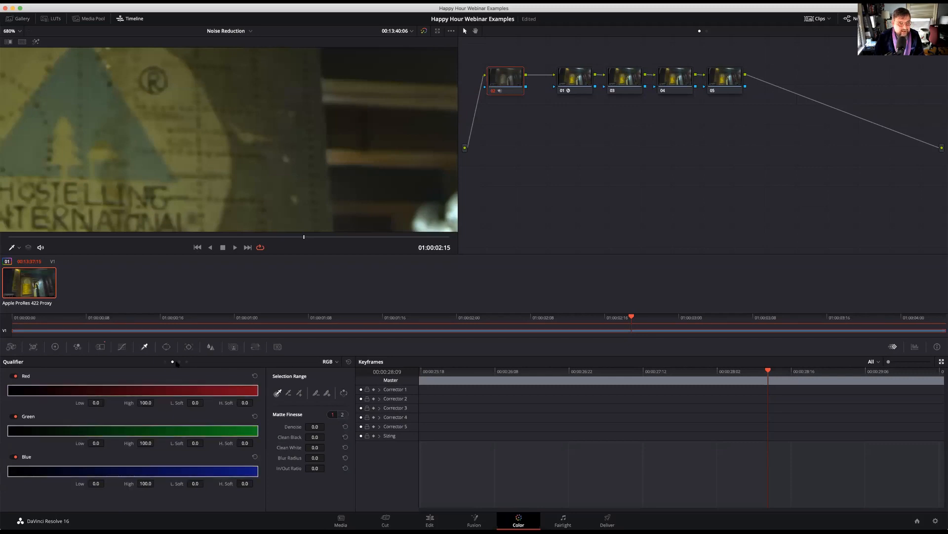
click(179, 362)
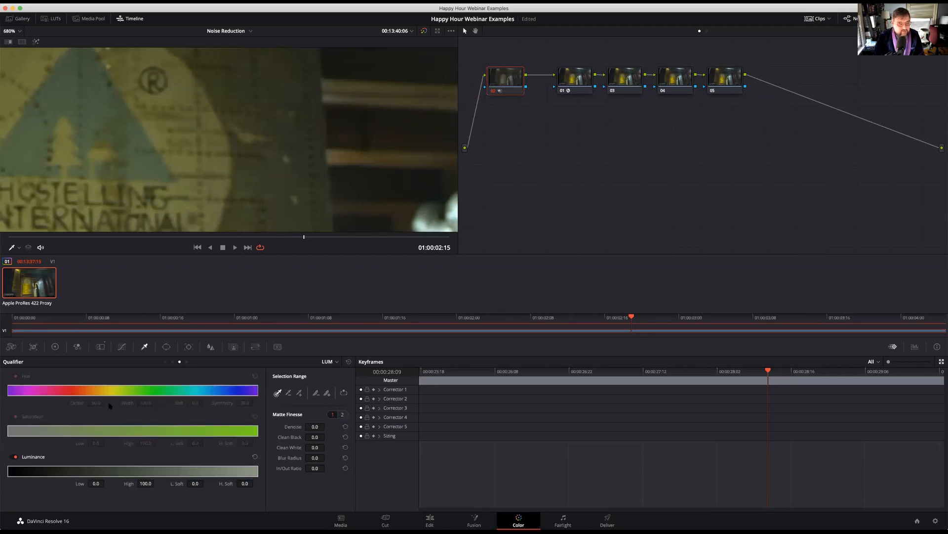
click(187, 362)
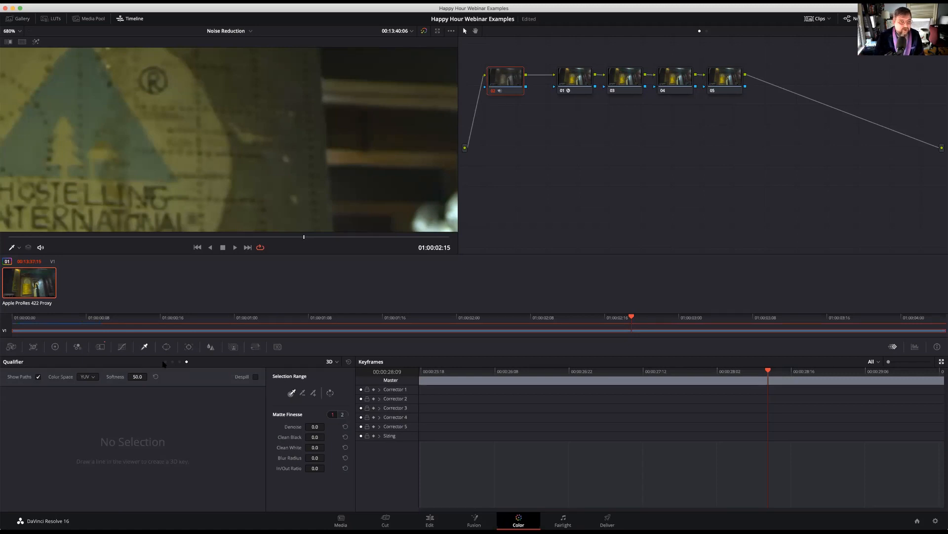
click(166, 347)
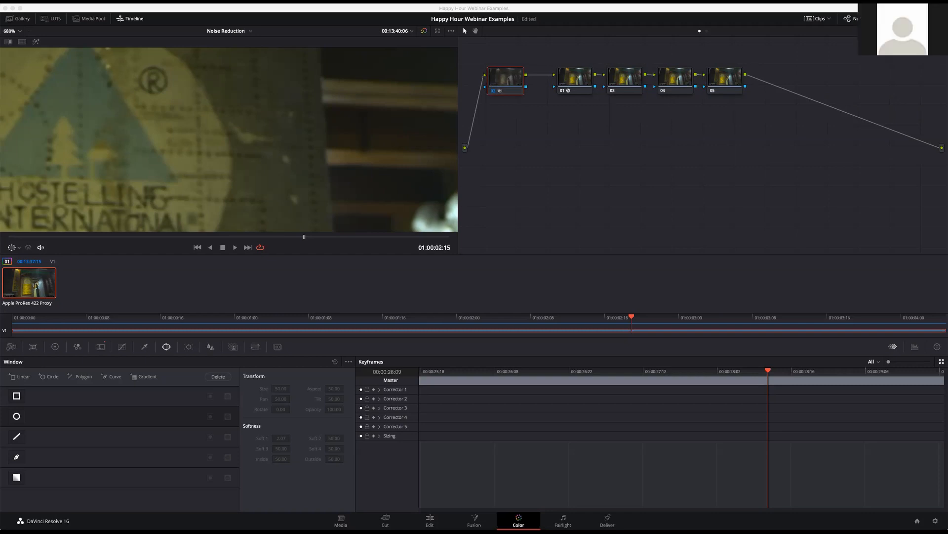
Switch to the Mixed Light Scenes timeline, play it from the start, and fit the whole image in the viewer
click(250, 31)
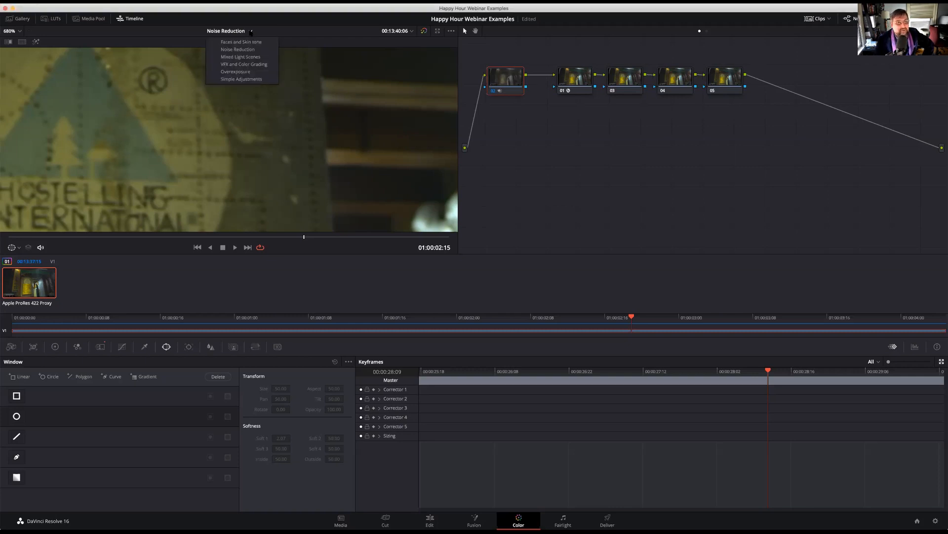
click(249, 58)
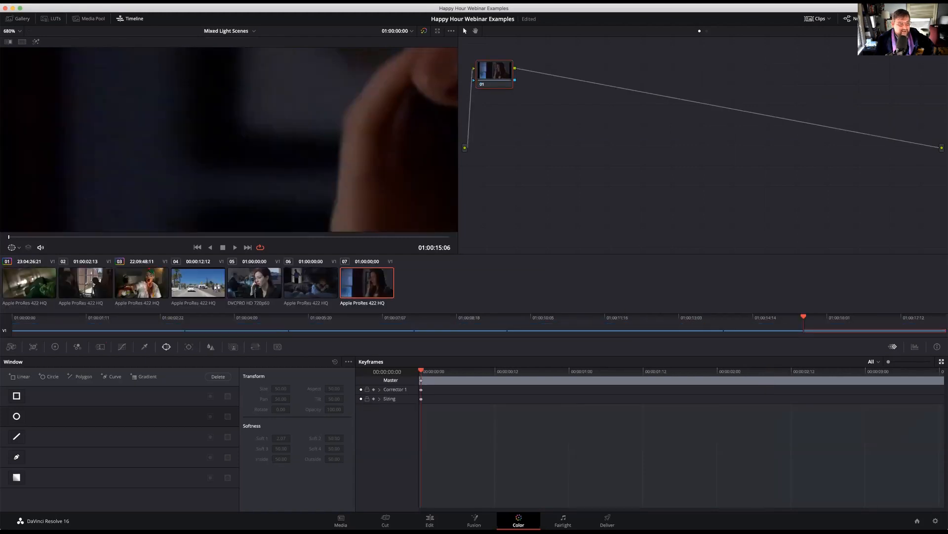
key(Home)
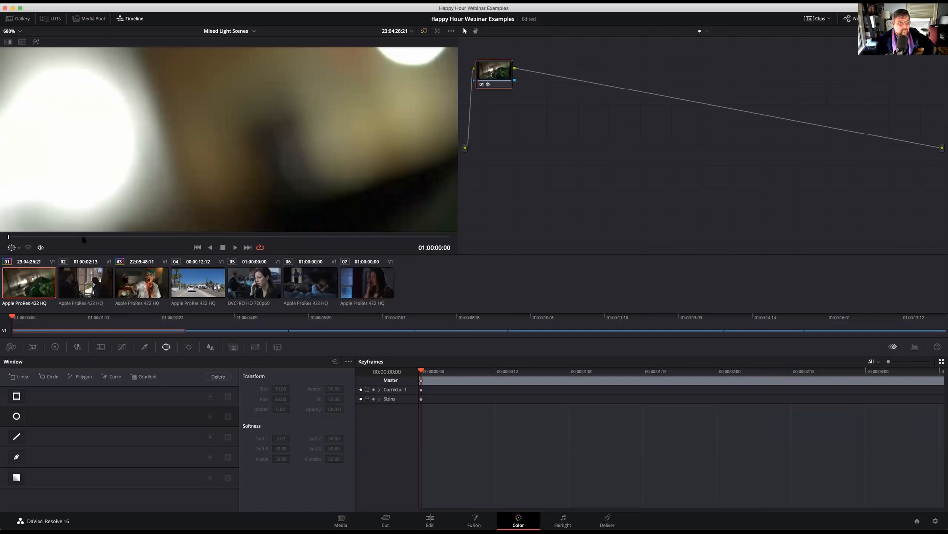
key(space)
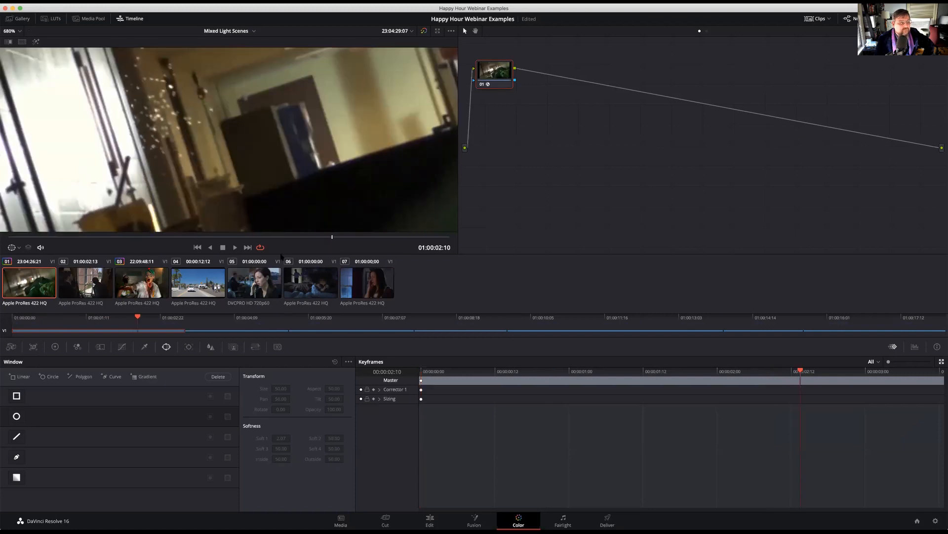
right_click(270, 130)
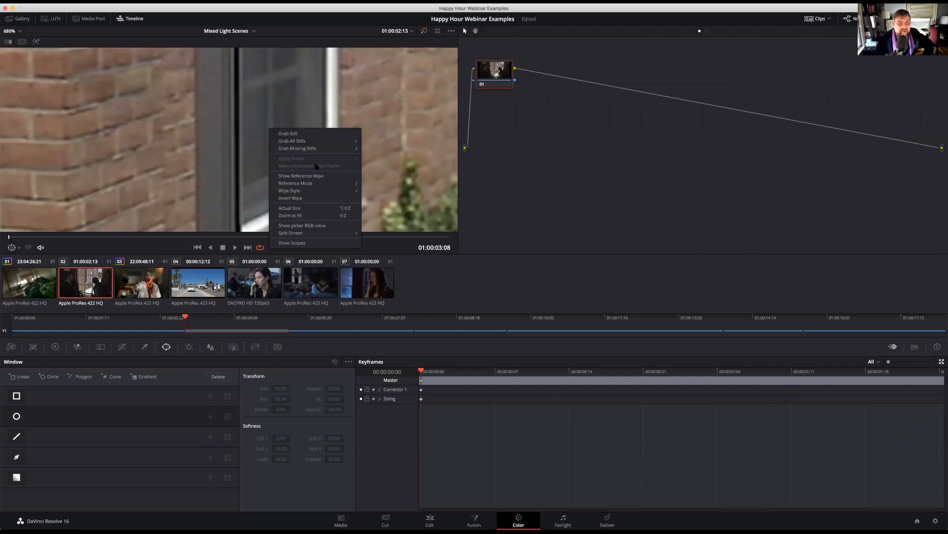
click(307, 216)
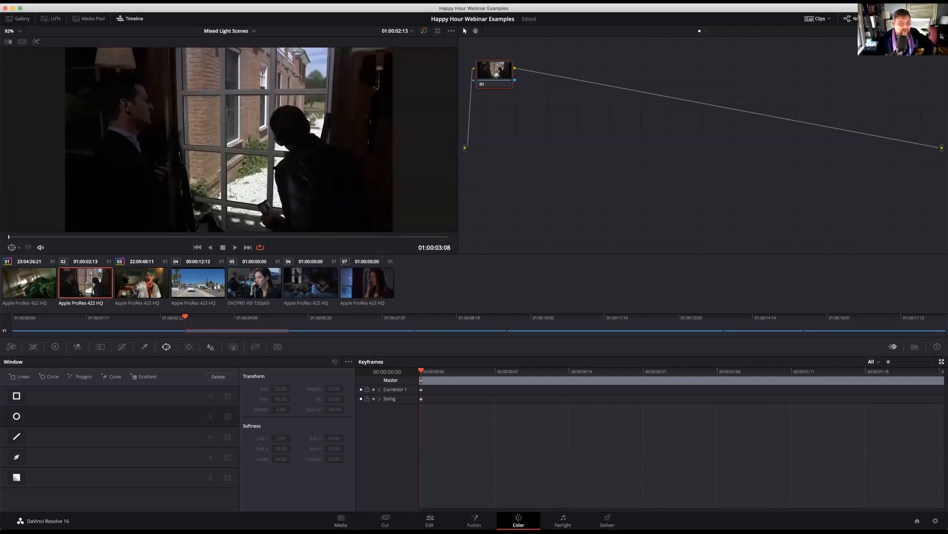
Look through the shots of the Mixed Light Scenes timeline to compare their lighting
click(43, 292)
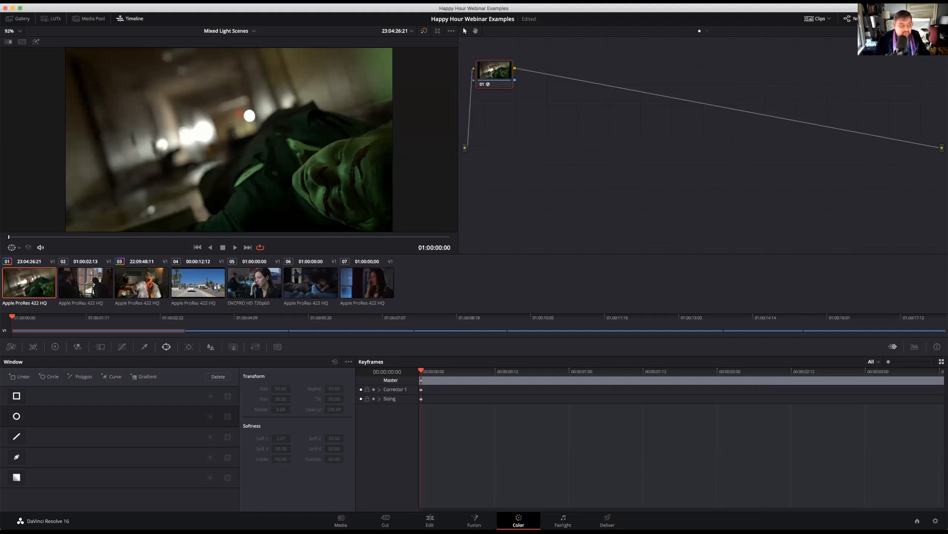
click(162, 288)
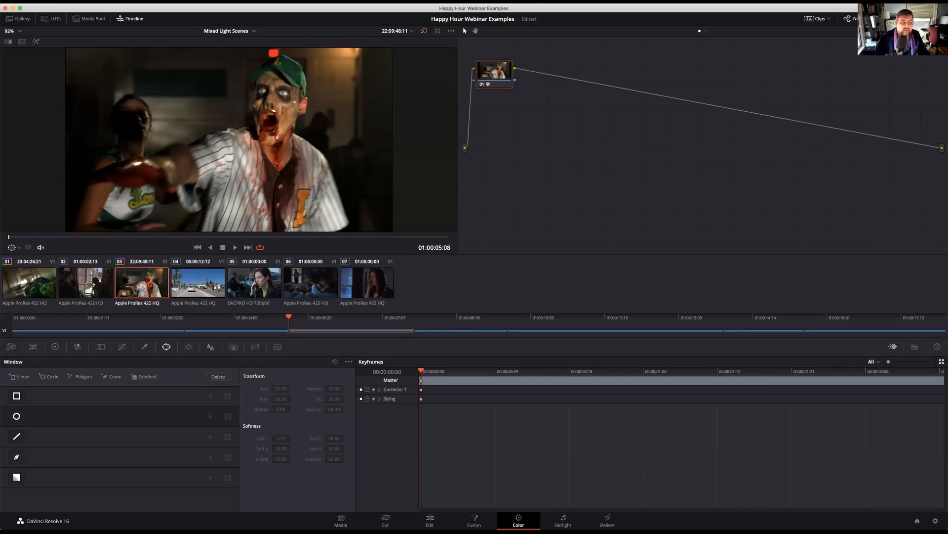
click(192, 282)
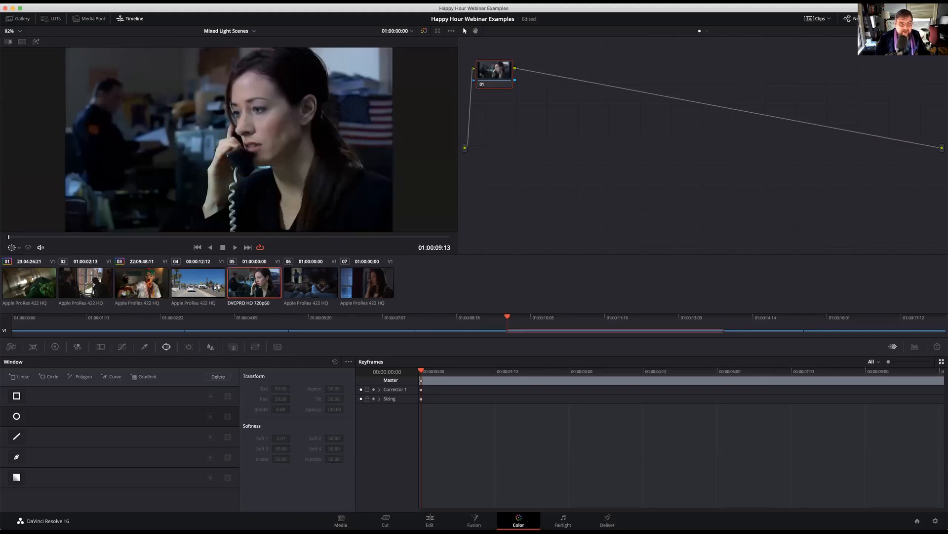
key(Down)
key(Down)
key(Up)
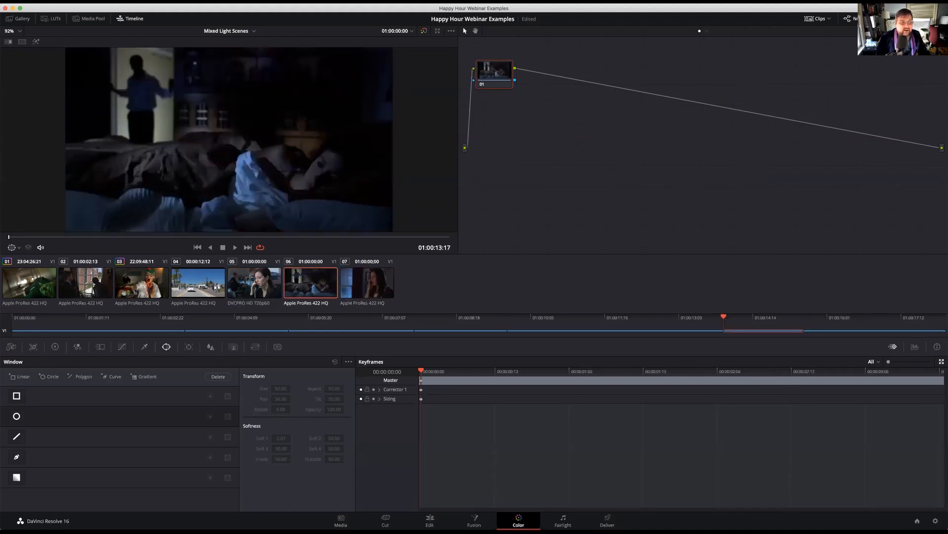
Add a second serial node to each of the seven clips, from clip 01 through clip 07
click(24, 280)
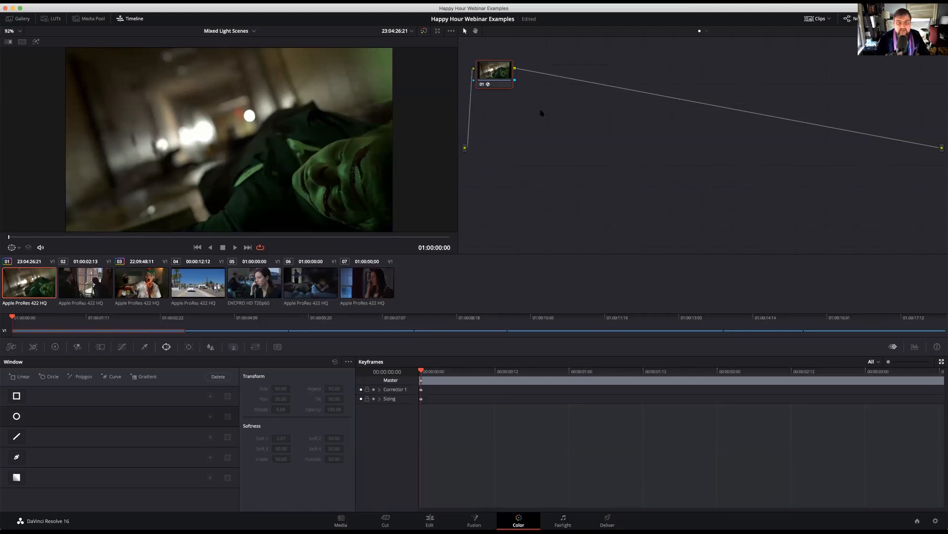
key(alt+s)
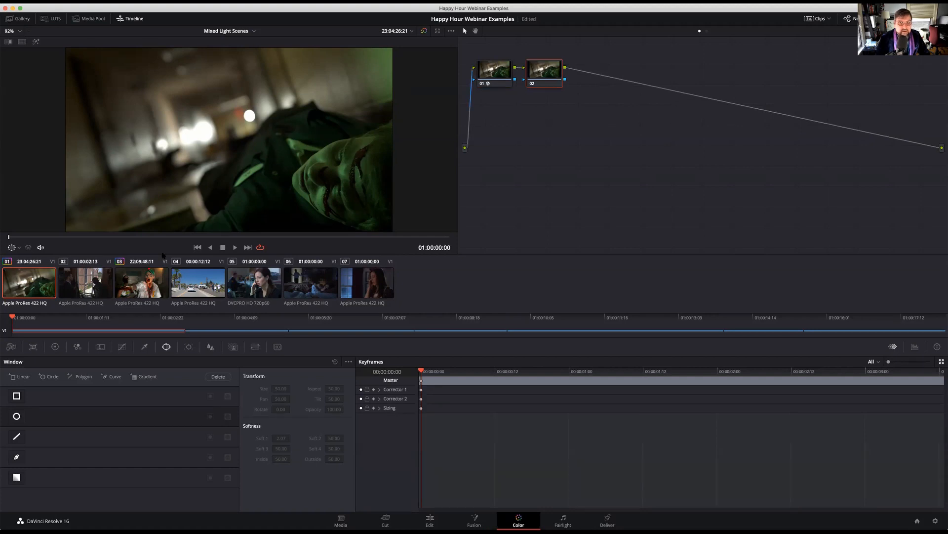
key(Down)
key(alt+s)
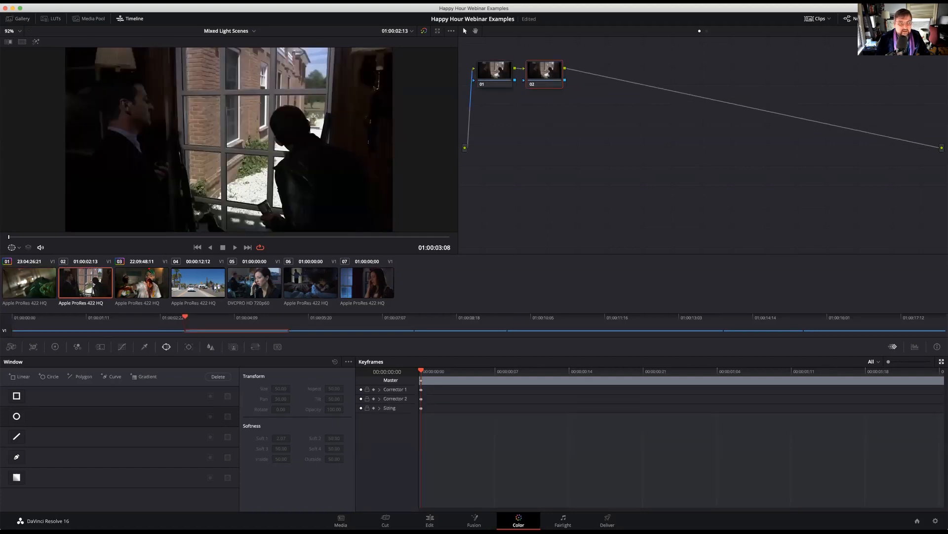
key(Down)
key(alt+s)
key(Down)
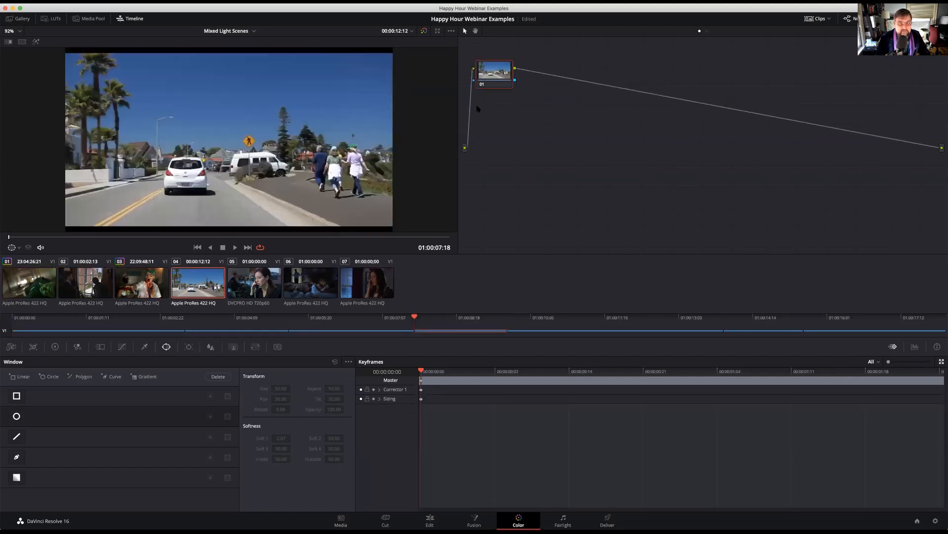
key(alt+s)
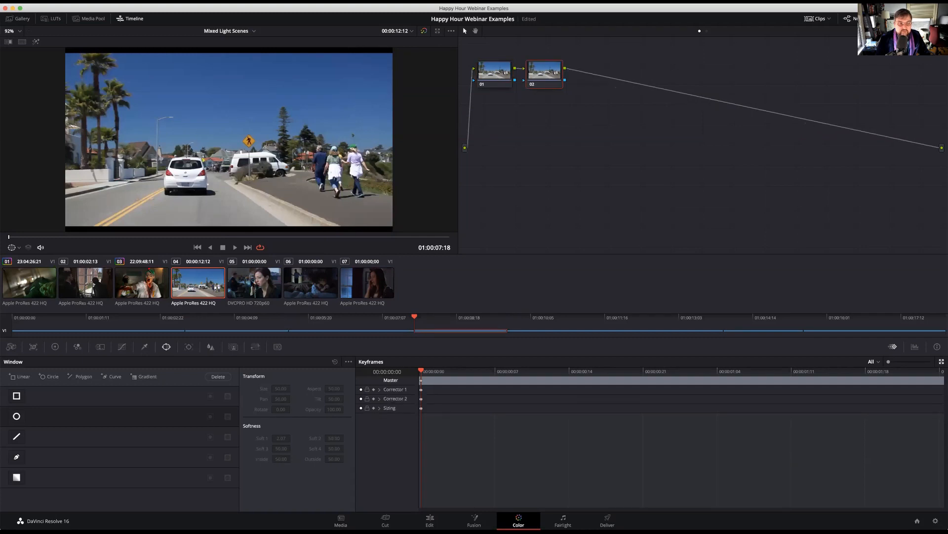
key(Down)
key(alt+s)
key(Down)
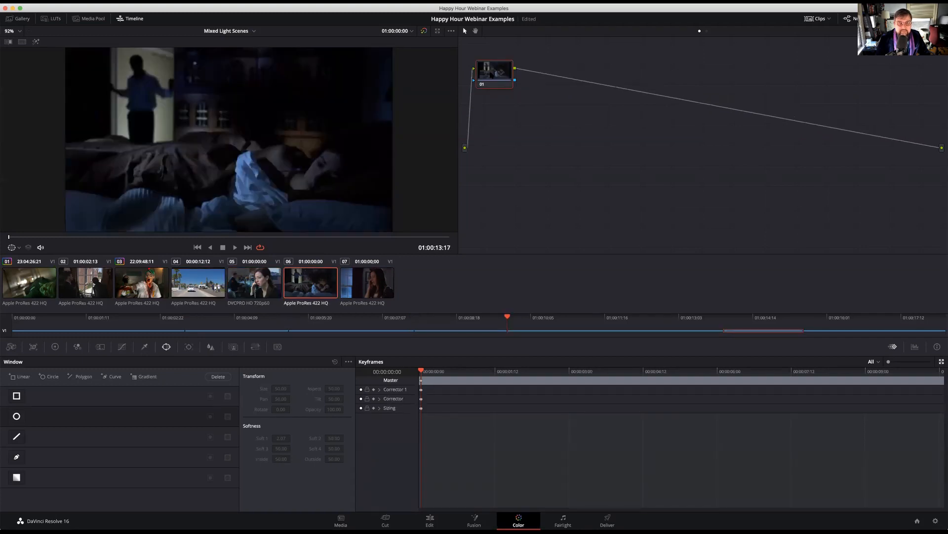
key(alt+s)
key(Down)
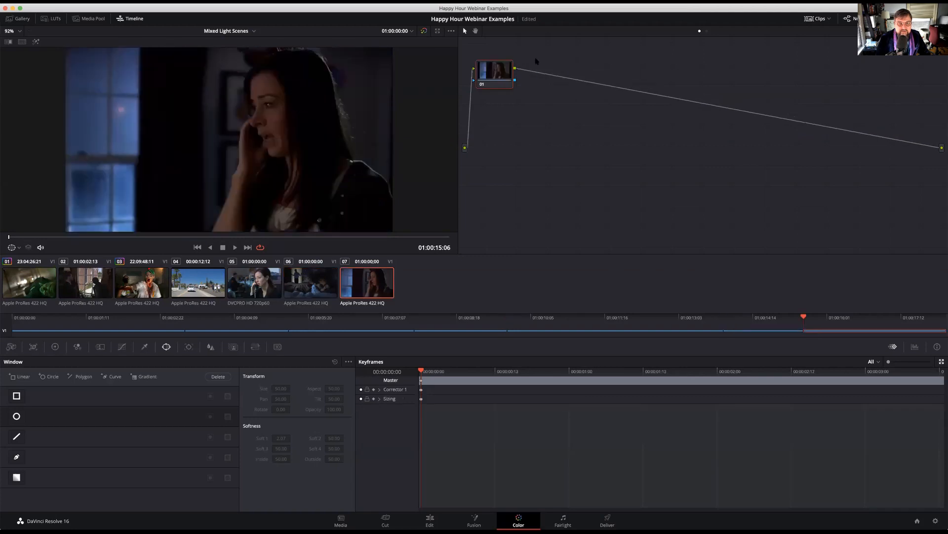
key(alt+s)
On node 02 of clip 01, sample the green-lit face with the Qualifier in HSL mode
key(Home)
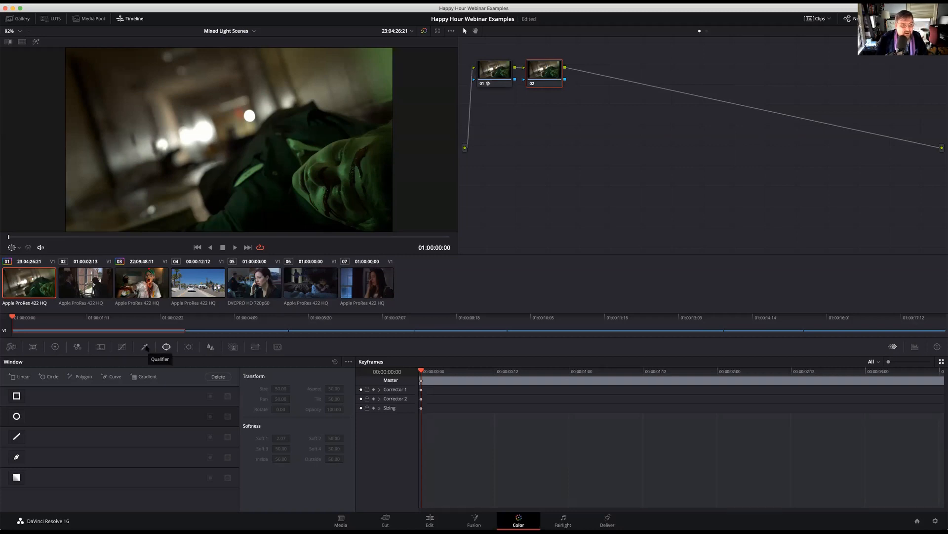
click(145, 347)
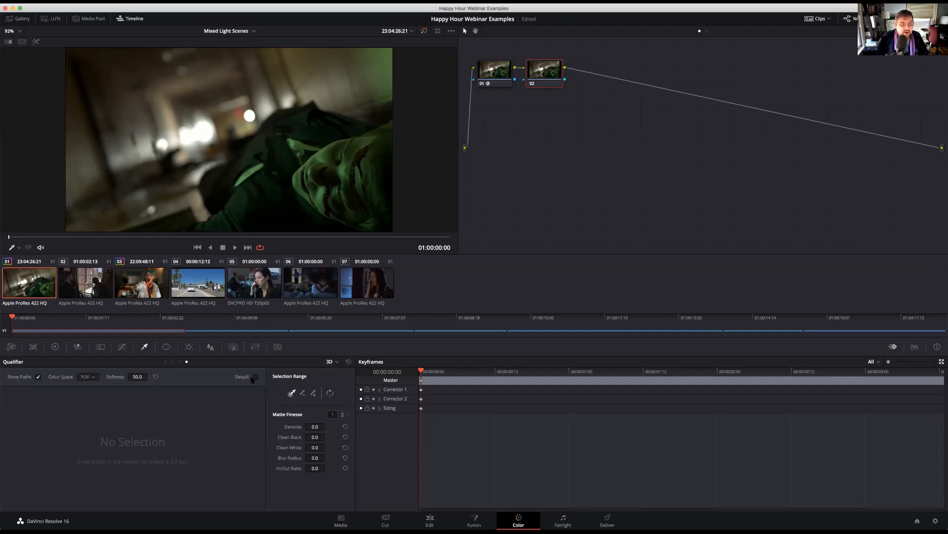
click(166, 361)
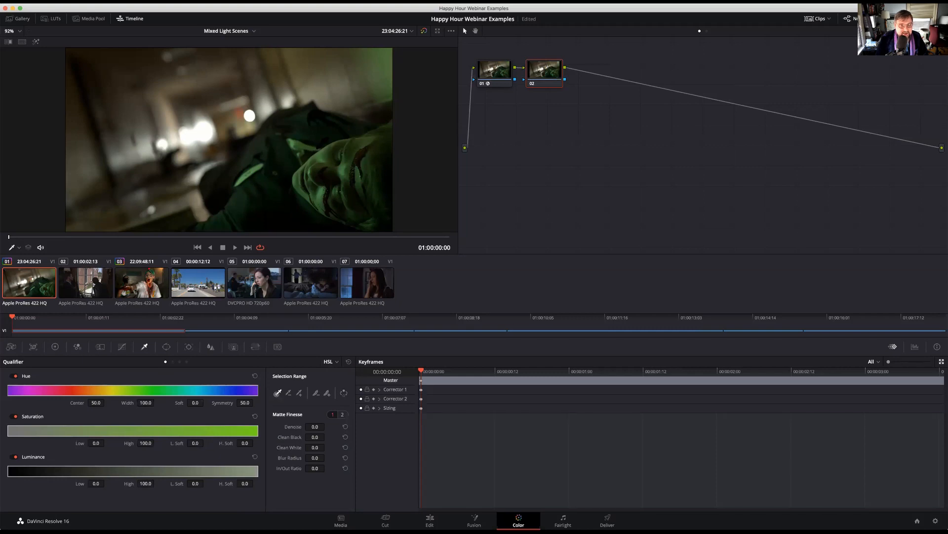
click(325, 149)
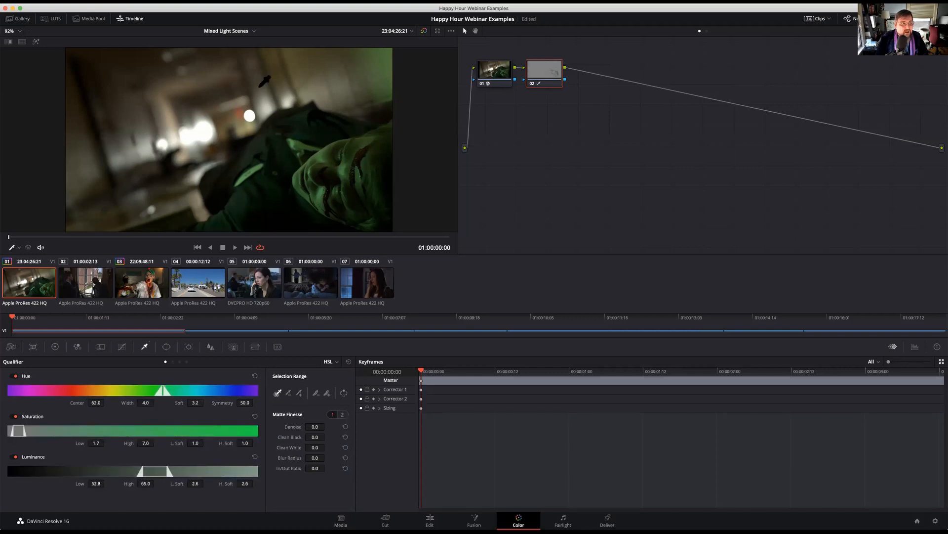
Turn on the highlight view for node 02's selection and widen the qualifier's hue width to 23.0
click(35, 42)
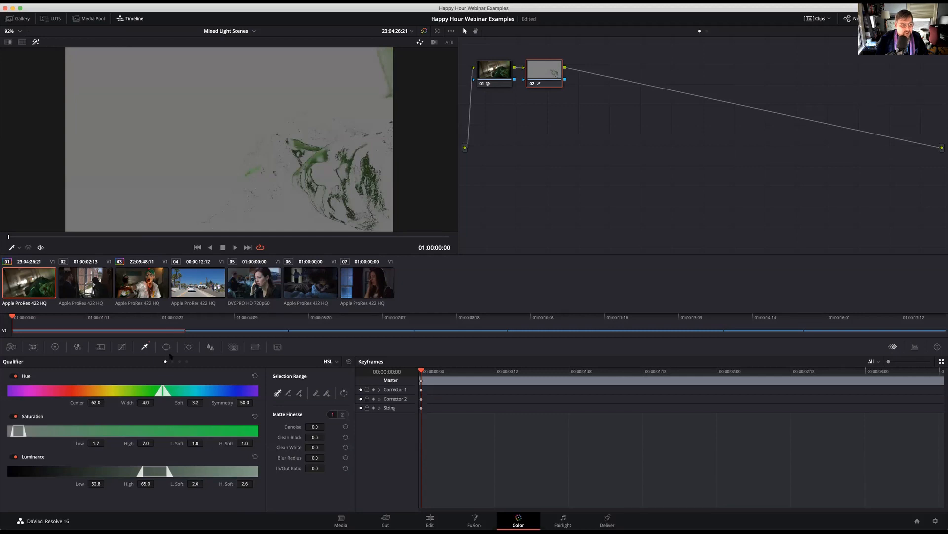
mouse_move(147, 403)
mouse_down()
mouse_move(172, 402)
mouse_move(157, 403)
mouse_up()
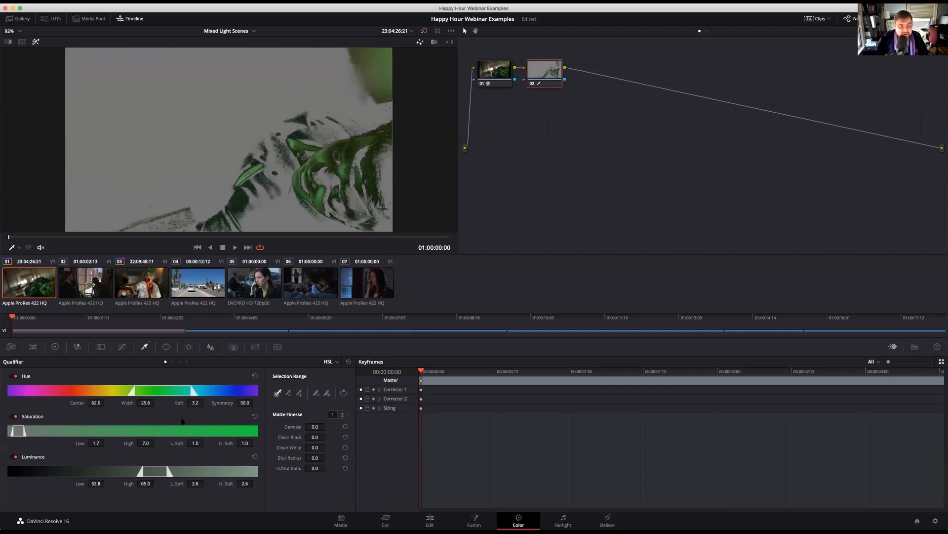
mouse_move(146, 403)
mouse_down()
mouse_move(156, 403)
mouse_move(141, 408)
mouse_up()
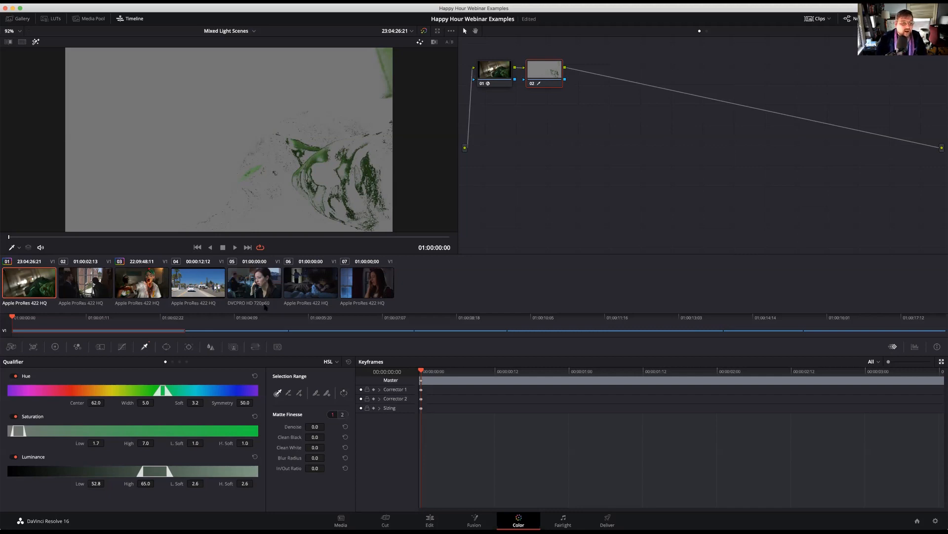
drag(144, 403, 154, 403)
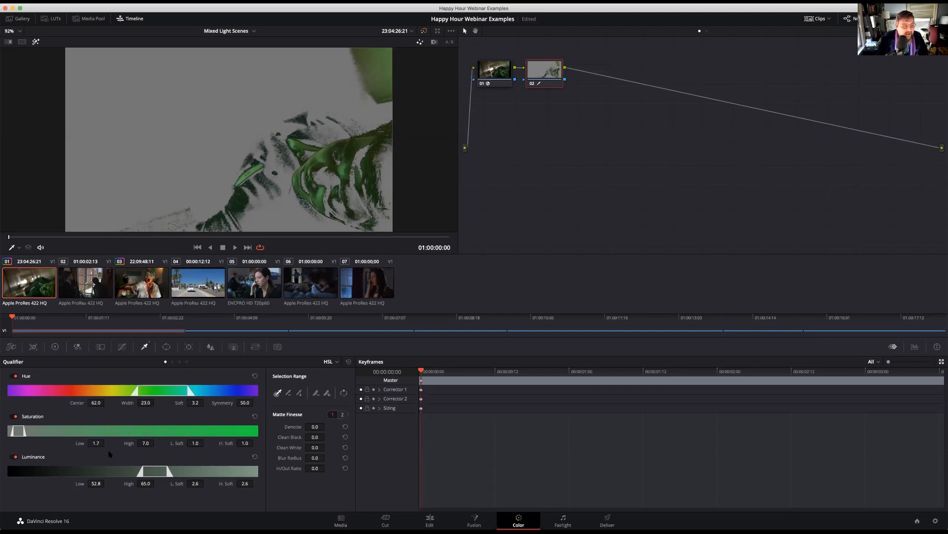
Widen the qualifier to hue width 24.3, saturation 1.3 to 12.0 with low softness 2.5, and luminance 48.2 to 64.8 with low softness 5.3
drag(106, 443, 105, 443)
drag(194, 443, 165, 442)
drag(107, 484, 101, 484)
drag(195, 484, 145, 483)
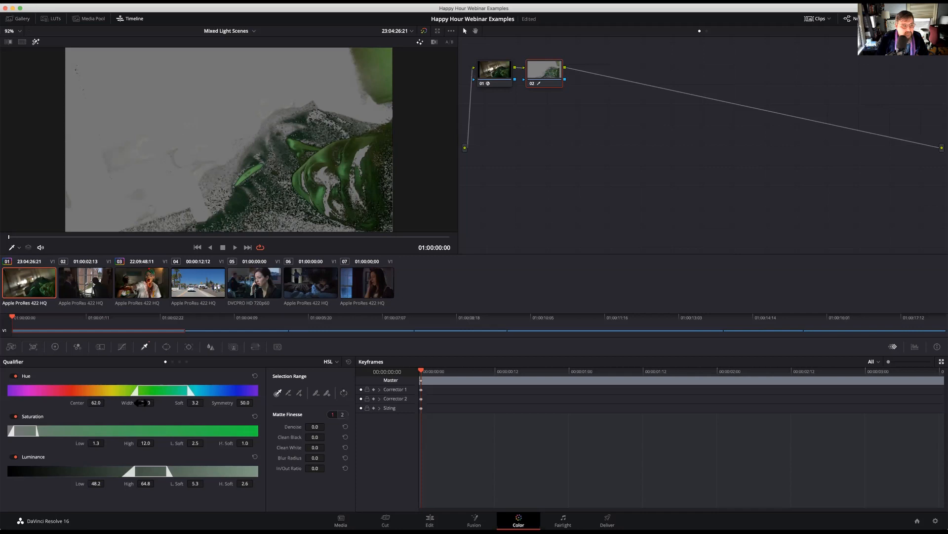
mouse_move(144, 403)
mouse_down()
mouse_move(156, 402)
mouse_move(144, 403)
mouse_up()
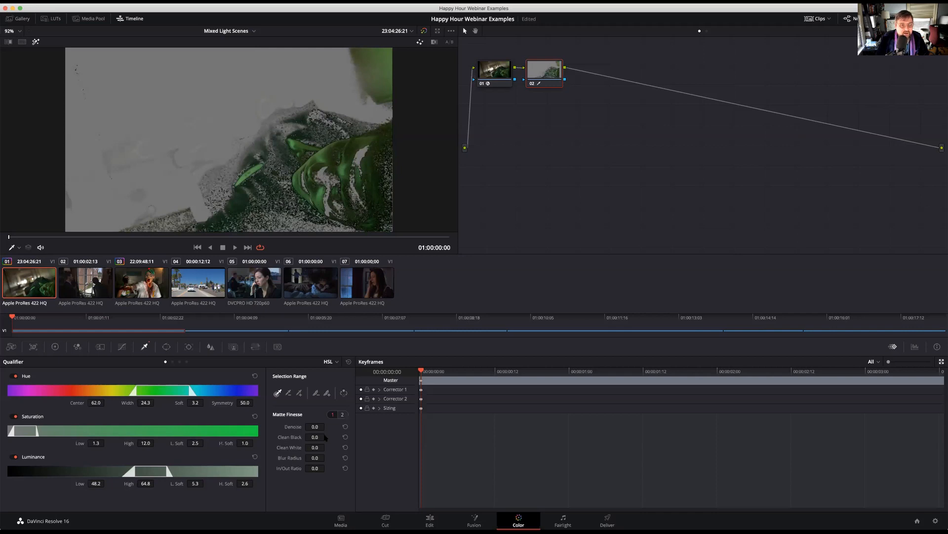
Clean the matte with Denoise 4.7, Clean Black 10.1 and Clean White 16.0, check it in playback, and turn off the highlight view
mouse_move(316, 436)
mouse_down()
mouse_move(328, 436)
mouse_move(326, 447)
mouse_up()
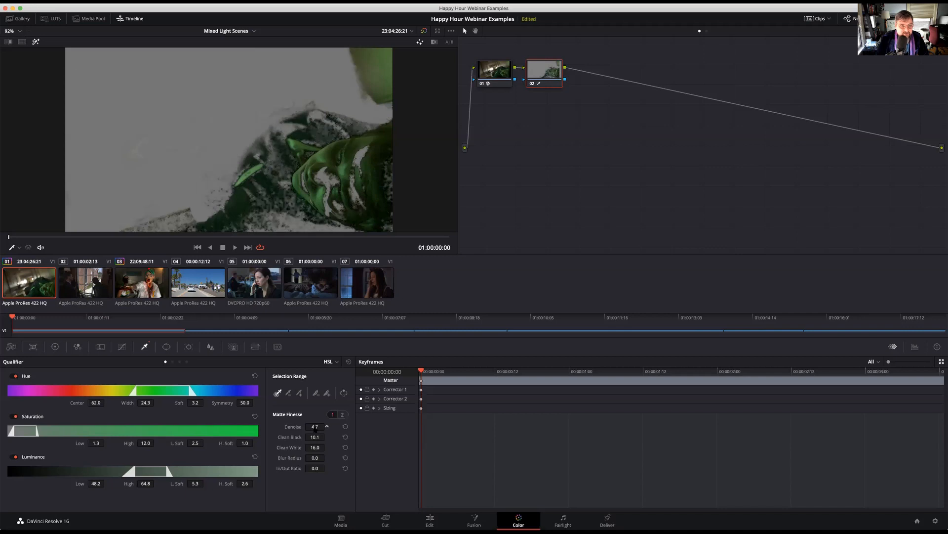
key(space)
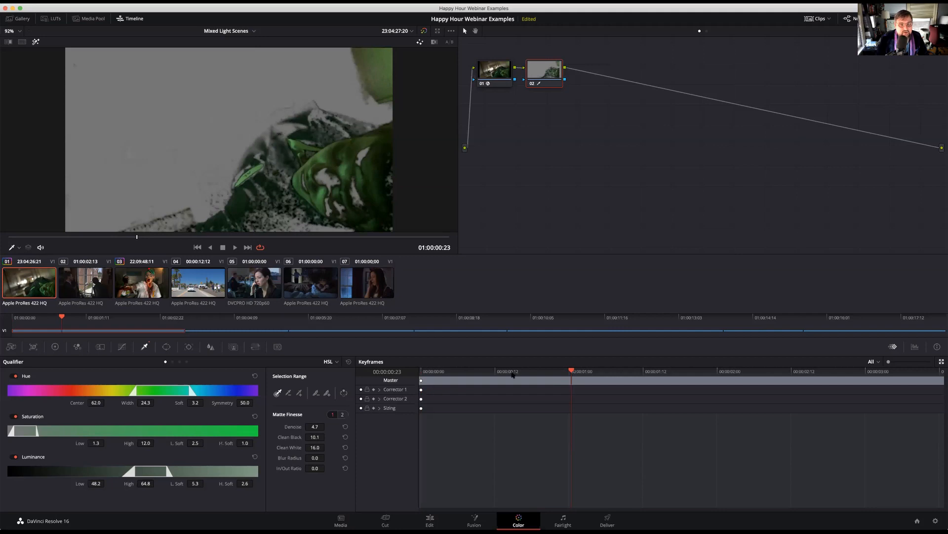
drag(571, 370, 399, 371)
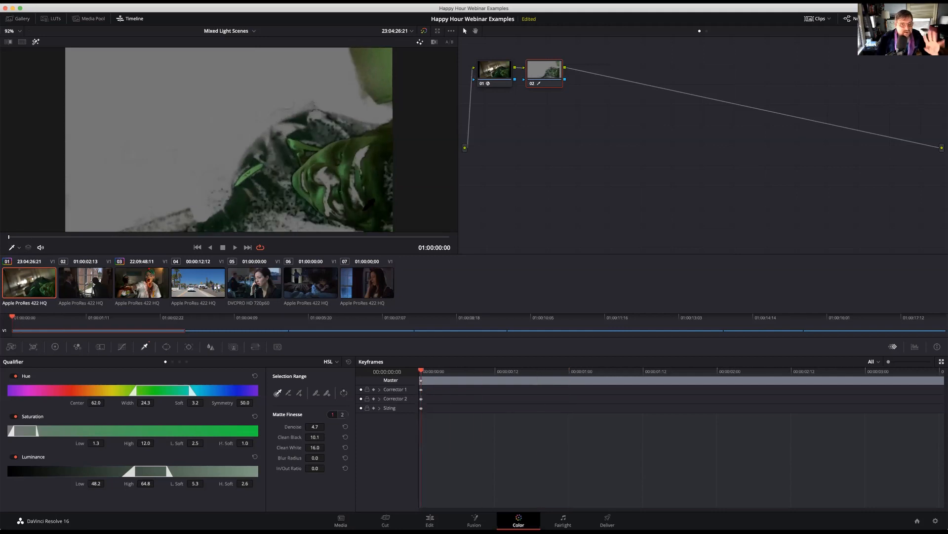
scroll(299, 172, up, 1)
scroll(307, 176, up, 3)
scroll(313, 180, down, 5)
scroll(312, 180, up, 2)
scroll(375, 163, down, 3)
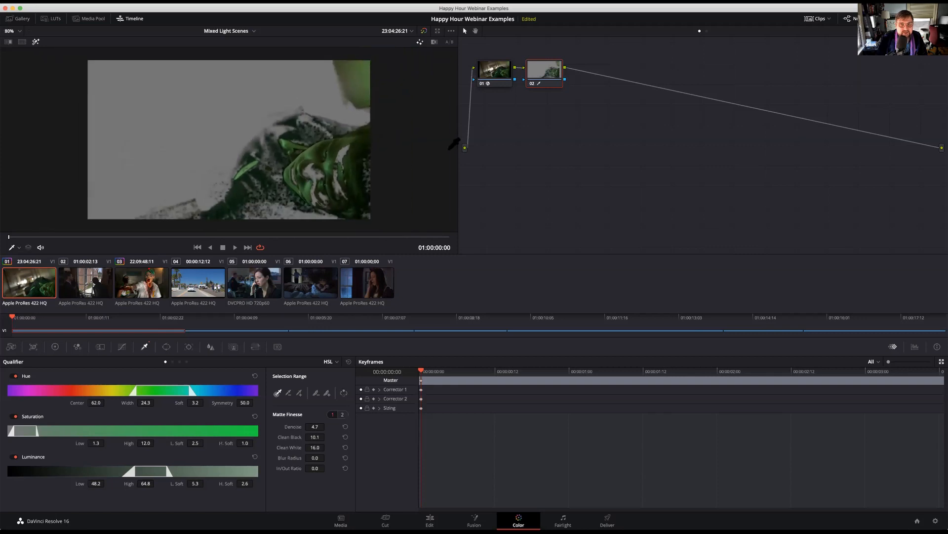
scroll(73, 41, up, 1)
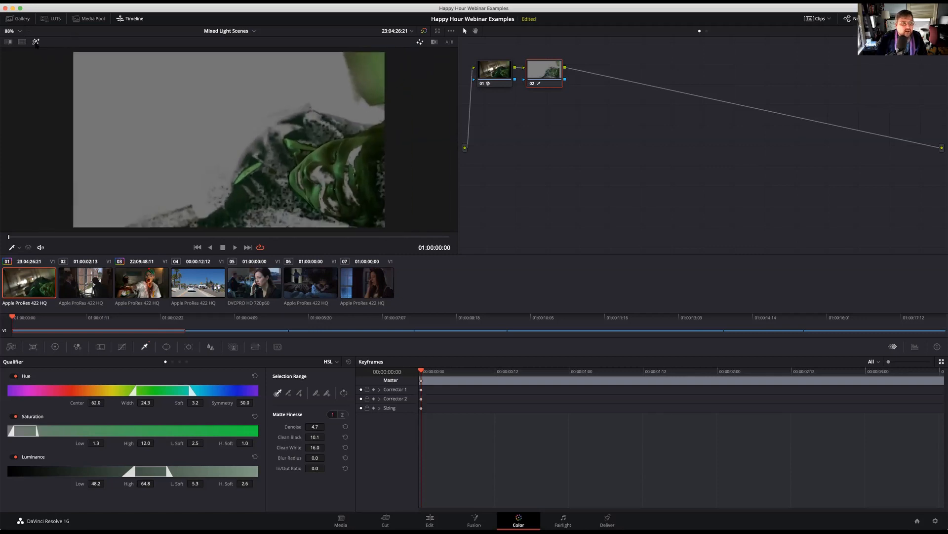
click(36, 41)
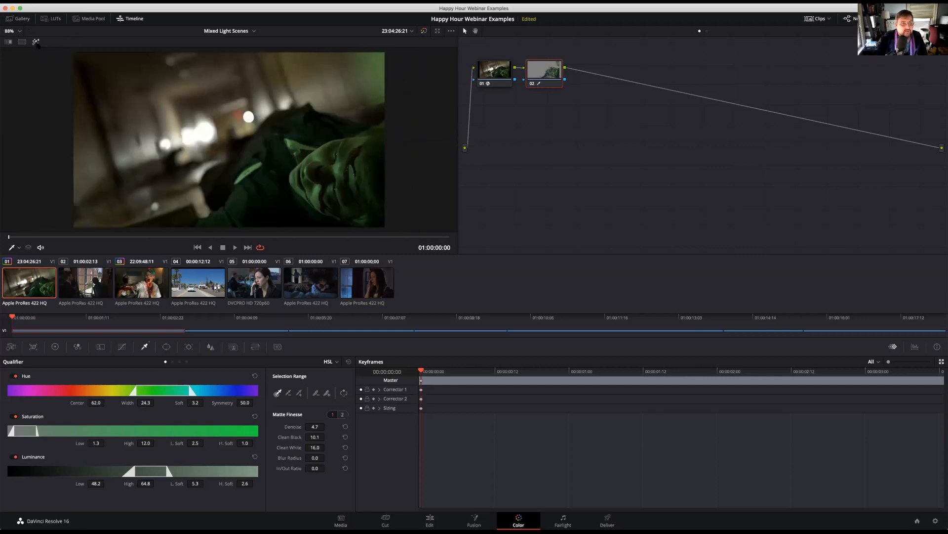
Using the primaries wheels, push the selected greens' Gamma and Gain toward magenta-red
click(55, 347)
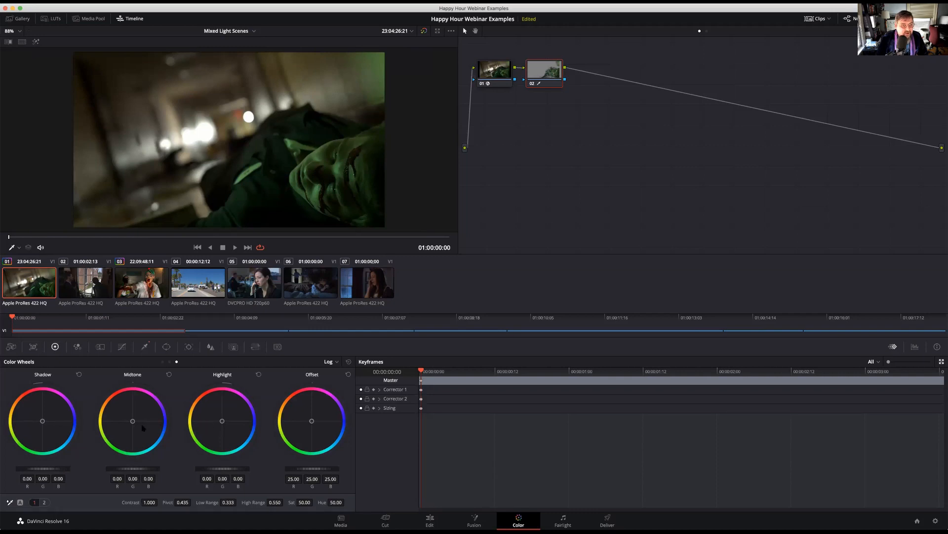
mouse_move(138, 429)
mouse_down()
mouse_move(159, 431)
mouse_move(147, 426)
mouse_up()
click(163, 361)
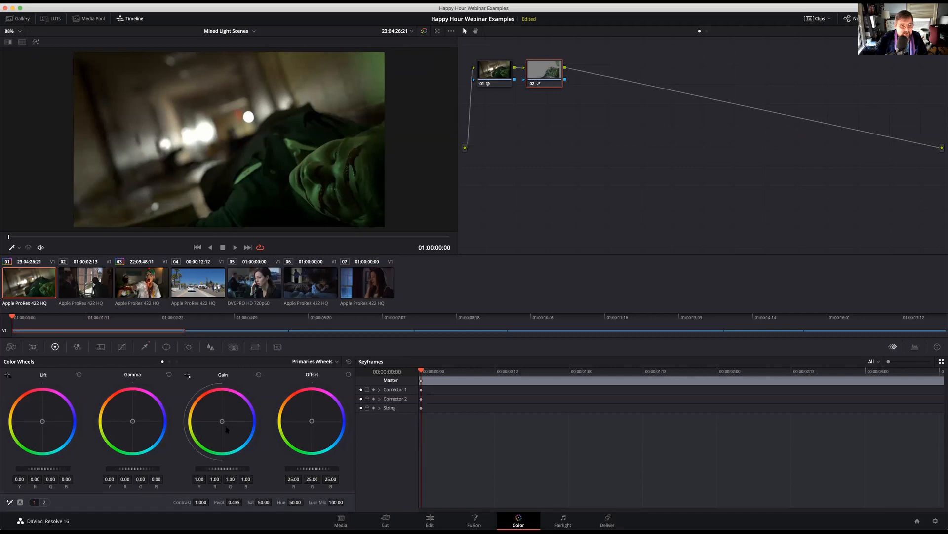
drag(133, 421, 141, 410)
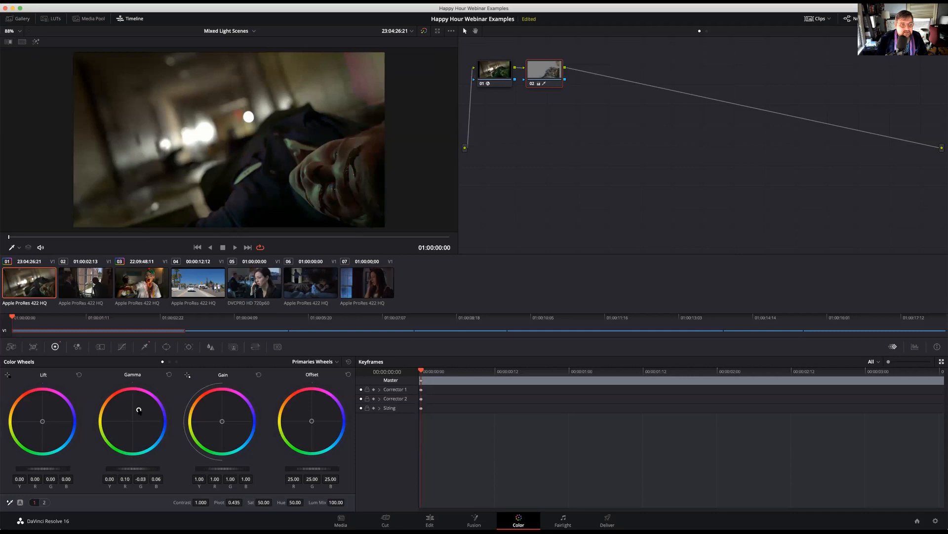
drag(222, 421, 222, 420)
Reset the wheel adjustments, lower the selection's saturation to 28.40, and push its Gamma toward red after trying the Offset wheel
drag(47, 427, 47, 429)
click(168, 374)
mouse_move(312, 421)
mouse_down()
mouse_move(304, 412)
mouse_move(319, 410)
mouse_move(311, 420)
mouse_up()
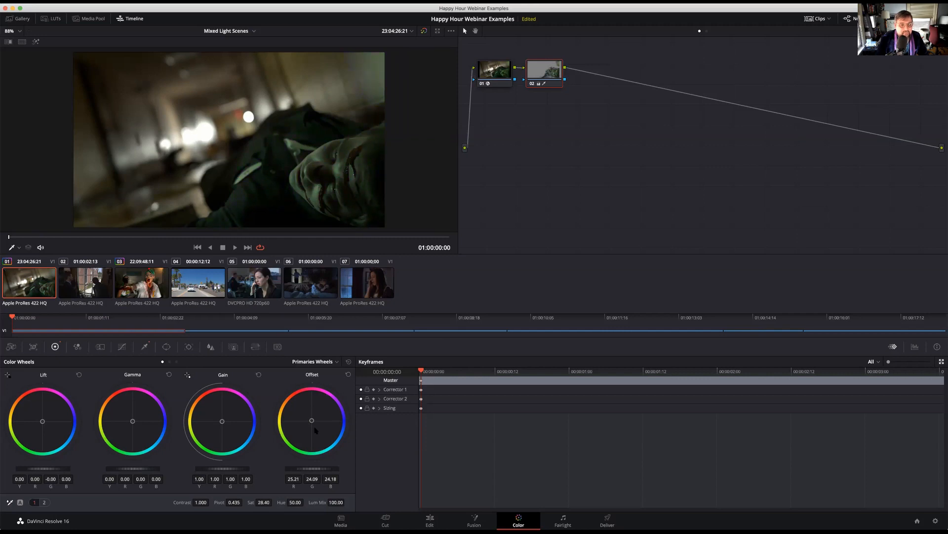
drag(312, 420, 303, 414)
click(348, 375)
drag(132, 421, 126, 404)
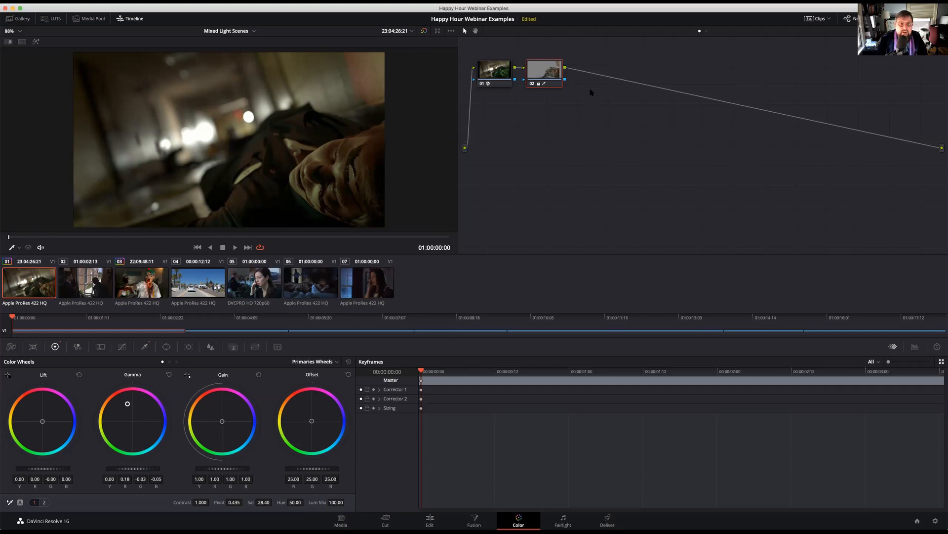
Reset the grade of node 02 and display the Hue Vs Hue curve beside the primaries wheels
right_click(560, 79)
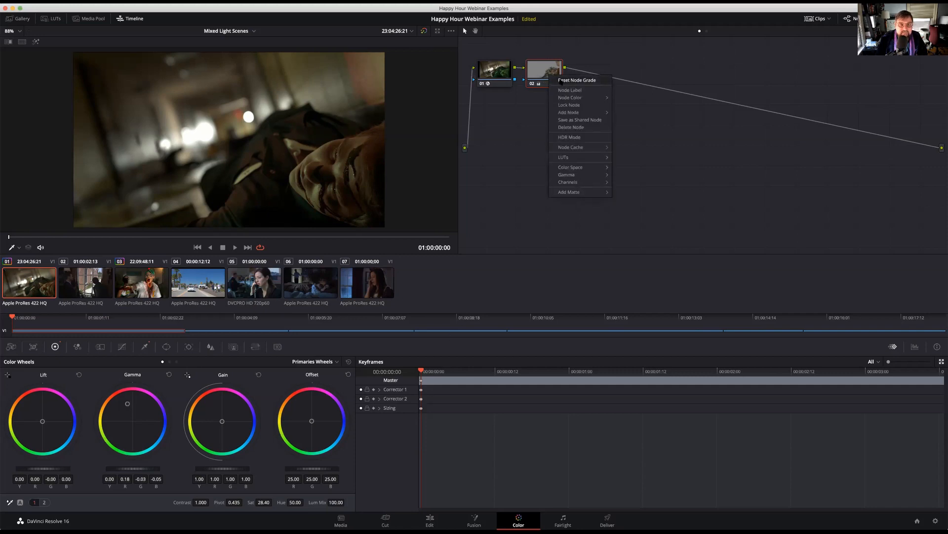
click(573, 80)
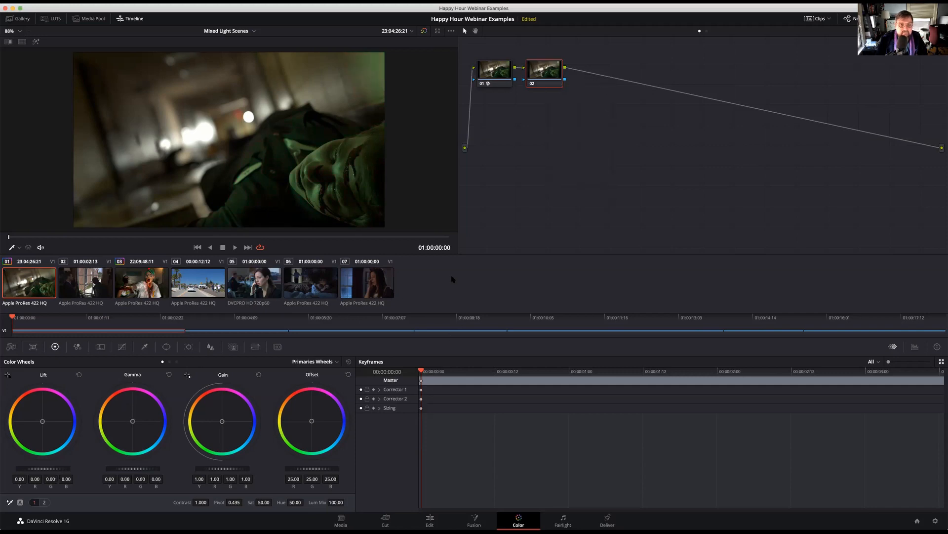
click(122, 347)
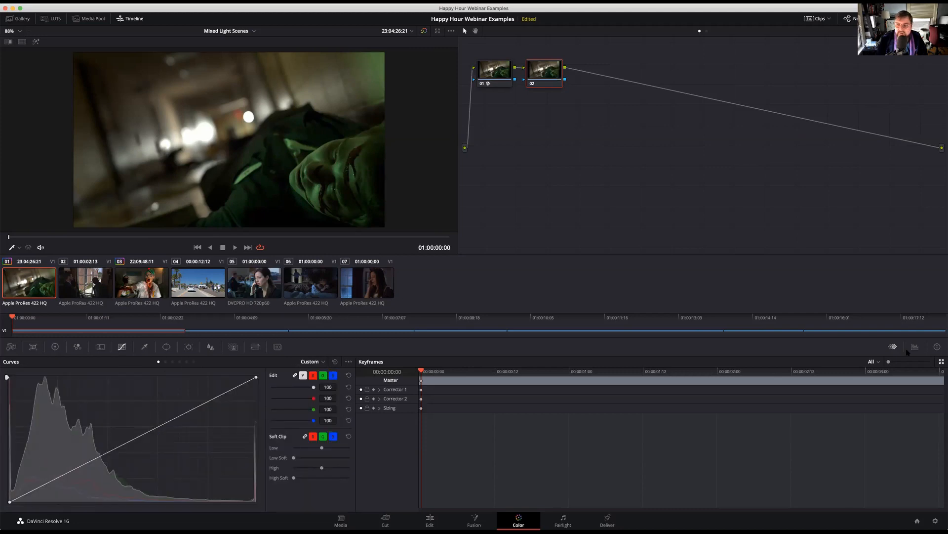
click(55, 347)
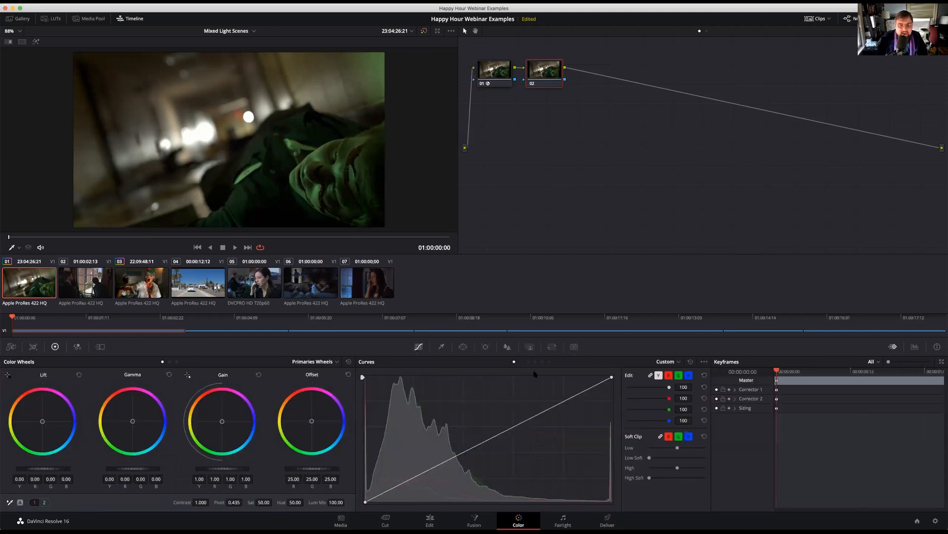
click(522, 362)
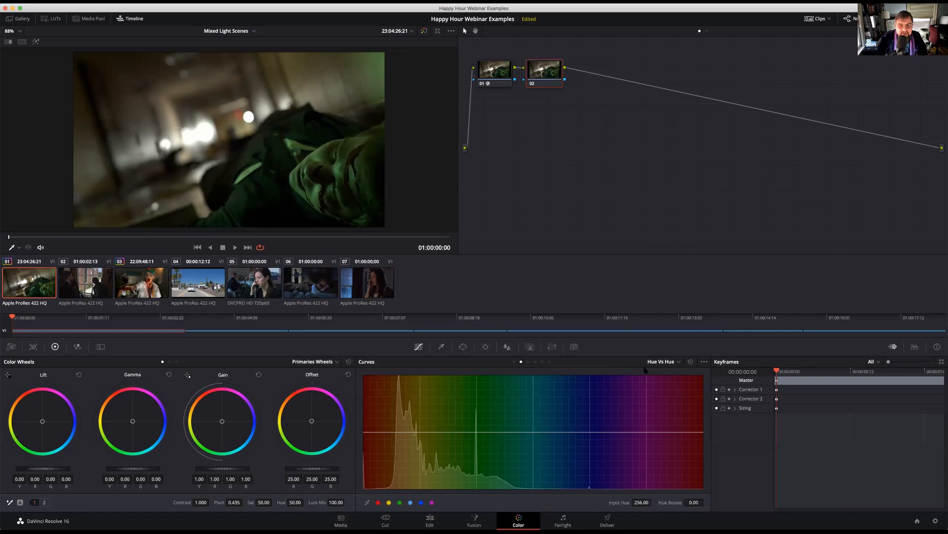
Sample the green face, rotate its hue by about 84 on the Hue Vs Hue curve, and replace the inner boundary points with wider ones
click(322, 150)
drag(472, 431, 473, 405)
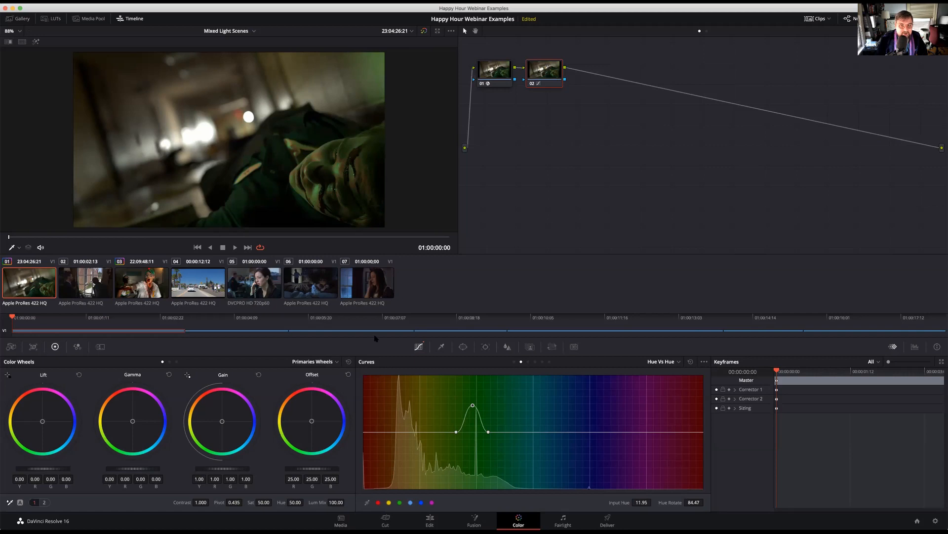
click(428, 431)
click(520, 432)
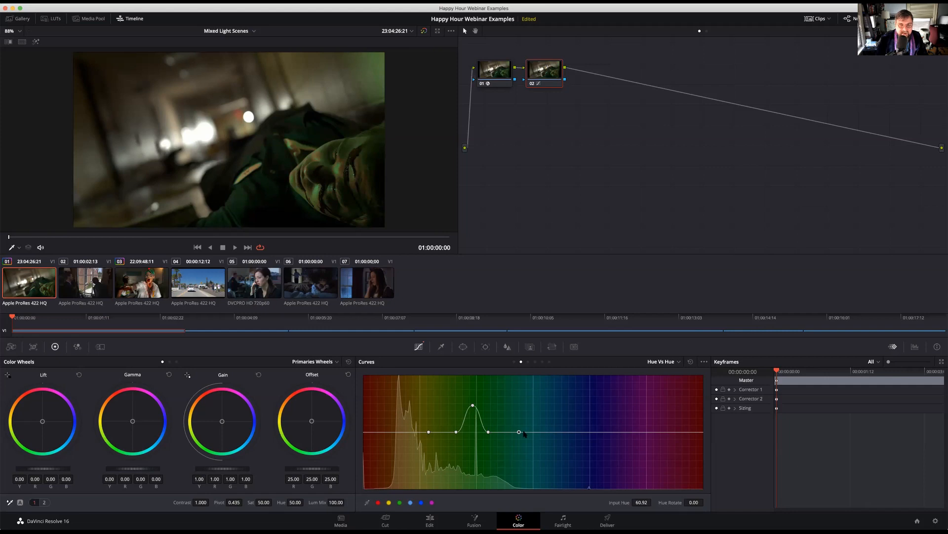
click(548, 433)
right_click(547, 432)
right_click(456, 433)
right_click(488, 433)
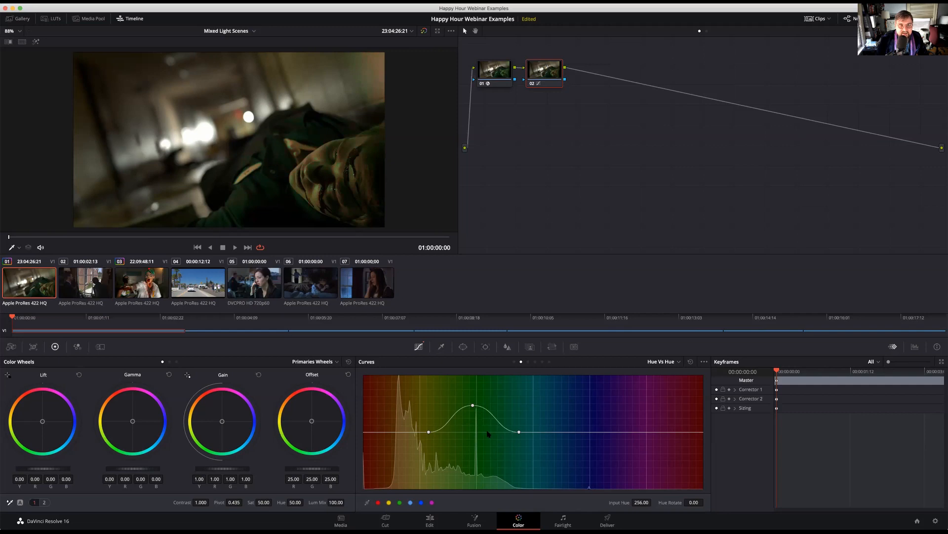
Spread the Hue Vs Hue boundary points further apart and adjust the green point to a hue rotation of about 73
mouse_move(473, 407)
mouse_down()
mouse_move(474, 425)
mouse_move(474, 395)
mouse_move(475, 433)
mouse_move(475, 403)
mouse_move(475, 424)
mouse_move(474, 410)
mouse_up()
click(411, 432)
right_click(429, 432)
right_click(519, 432)
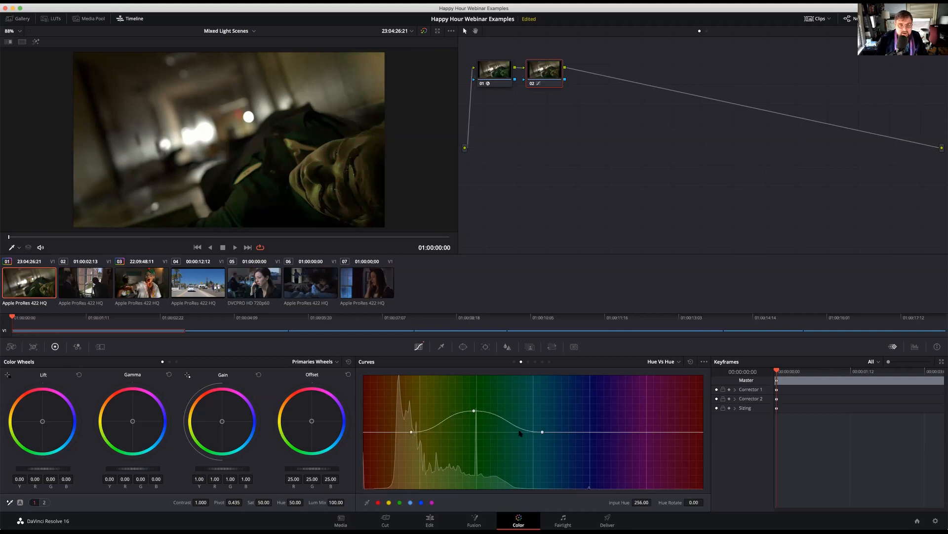
drag(474, 411, 476, 410)
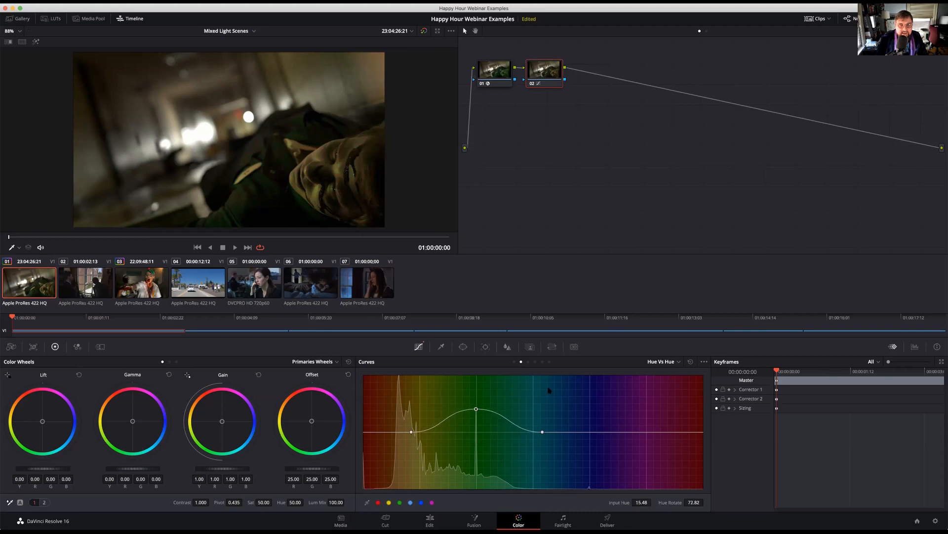
On the Hue Vs Sat curve, bound the yellow-to-cyan range with two points and lower the green saturation to 0.89
click(528, 361)
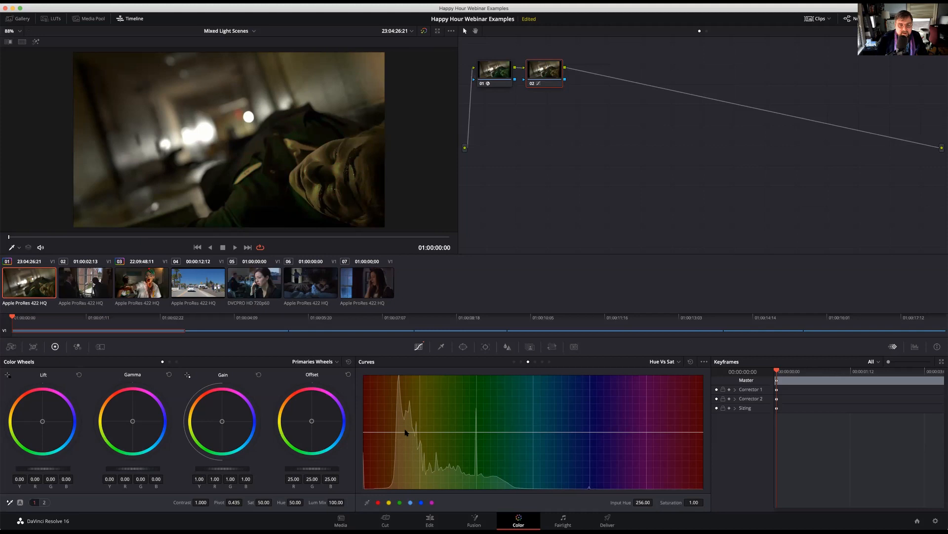
click(405, 432)
click(527, 432)
mouse_move(465, 432)
mouse_down()
mouse_move(464, 448)
mouse_move(468, 424)
mouse_move(467, 439)
mouse_up()
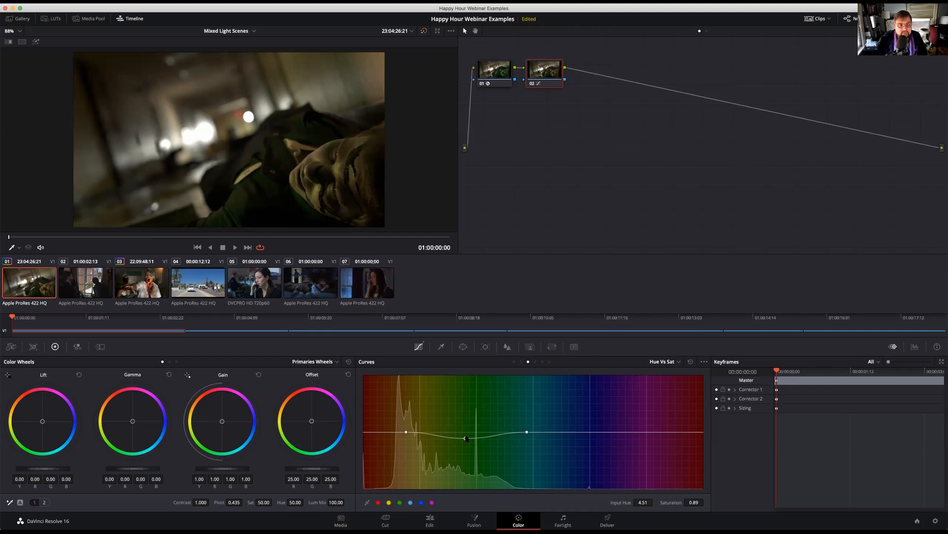
On clip 03's node 02, add a circle window over the warm light in the image's upper-right corner, with softness 5.32
click(153, 283)
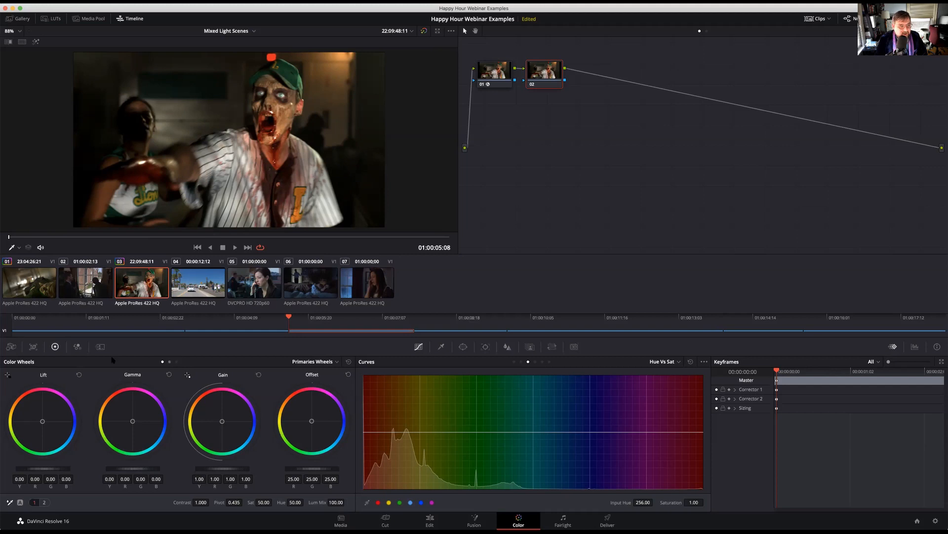
click(463, 346)
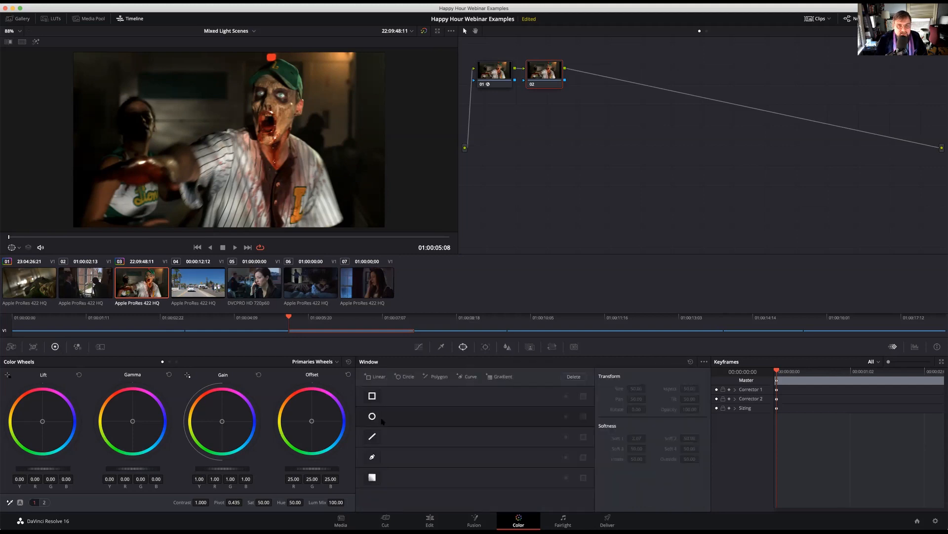
scroll(315, 186, up, 1)
drag(247, 147, 370, 55)
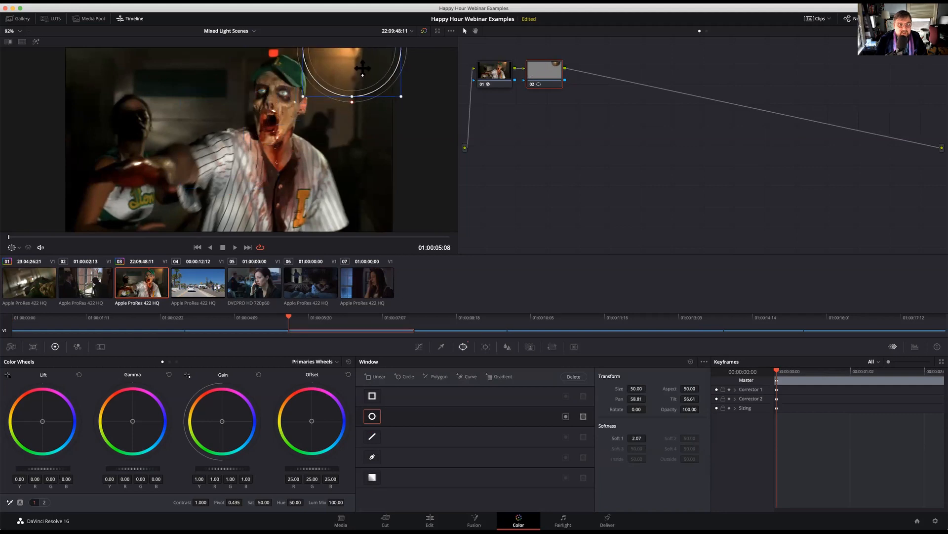
drag(351, 102, 351, 110)
Try tinting the windowed light with the Gamma and Offset wheels, resetting each wheel
mouse_move(139, 434)
mouse_down()
mouse_move(133, 419)
mouse_move(131, 428)
mouse_up()
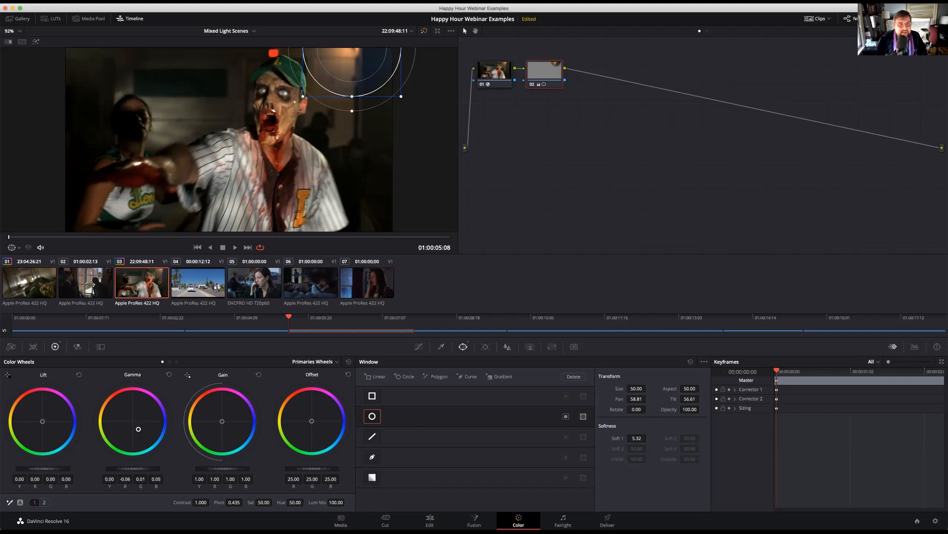
click(169, 374)
drag(311, 420, 313, 425)
click(348, 374)
Lower the saturation of the windowed light to 25.40
drag(274, 502, 274, 502)
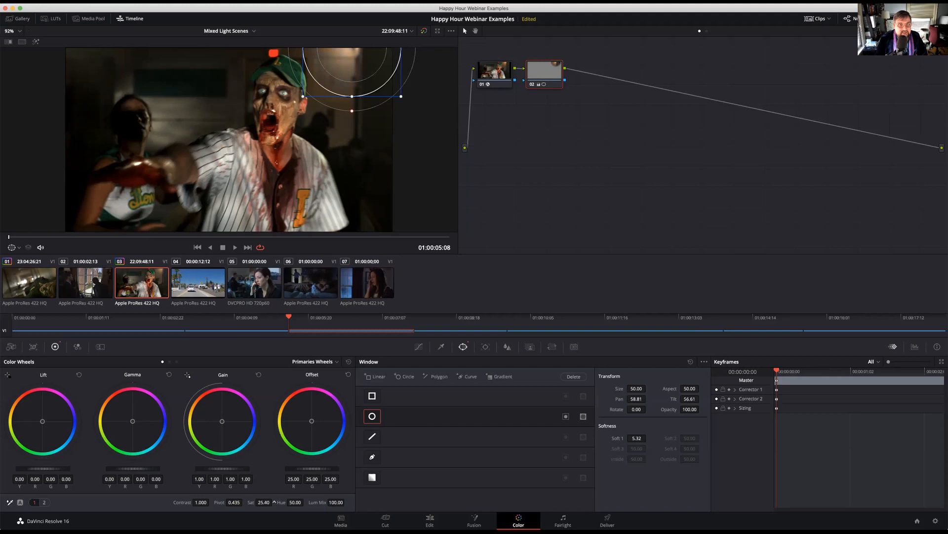
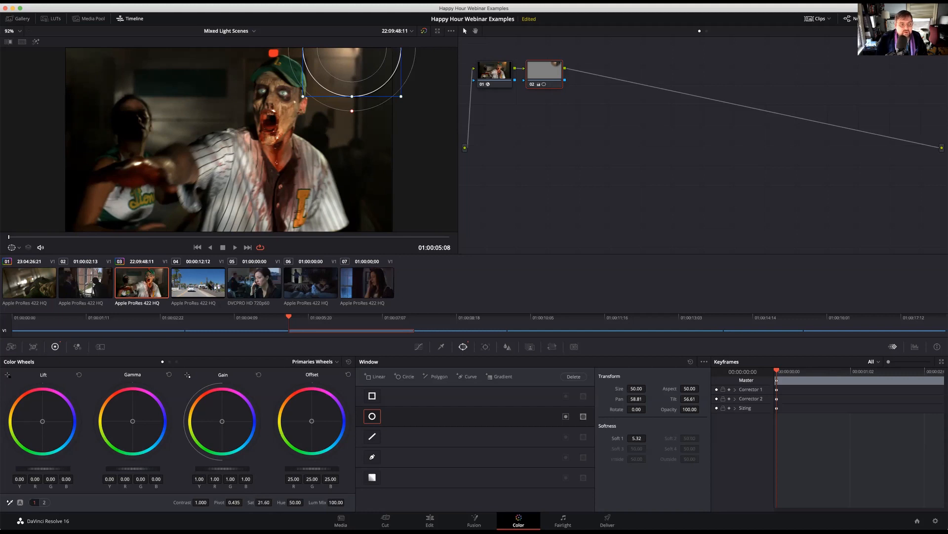
On clip 04's node 02, draw a closed four-point curve window with one side along the passing car pillar's edge at 00:00:13:07
click(211, 285)
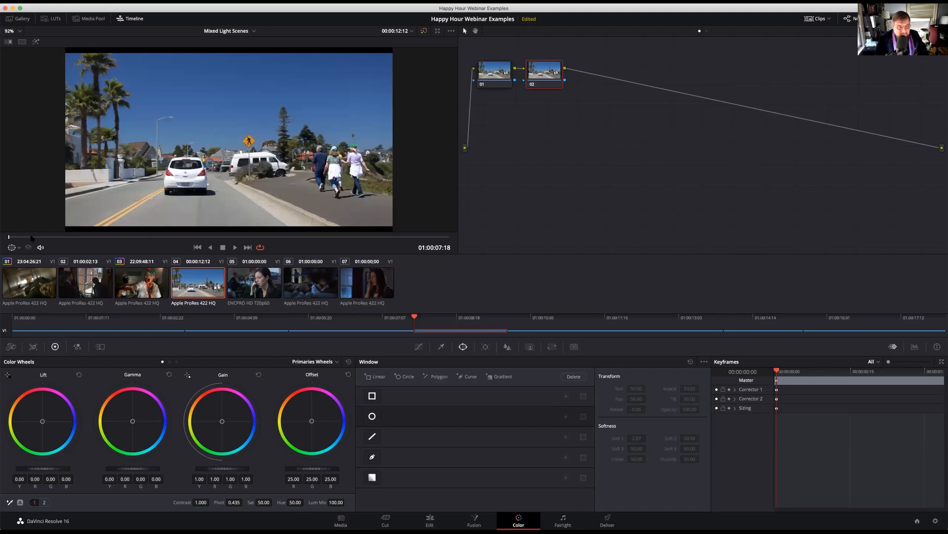
mouse_move(29, 237)
mouse_down()
mouse_move(309, 247)
mouse_move(64, 237)
mouse_up()
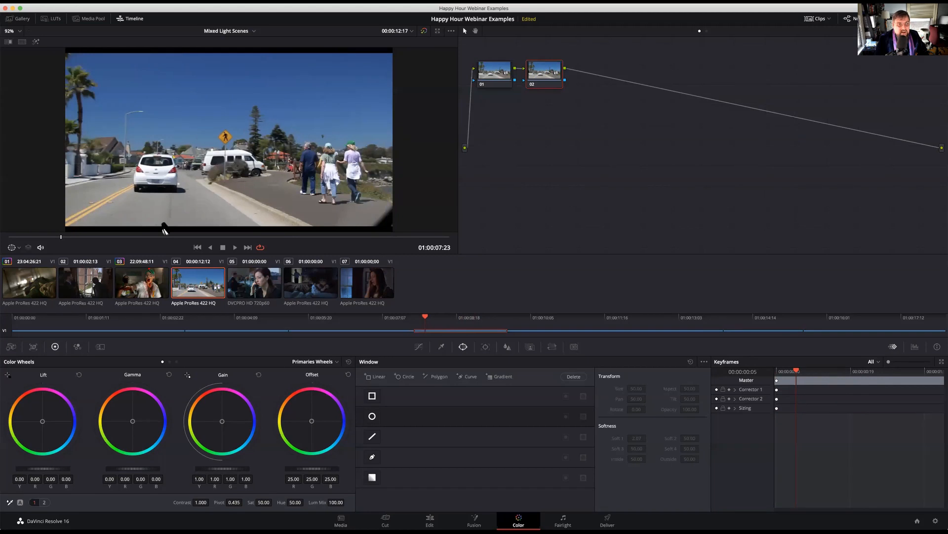
drag(61, 238, 313, 237)
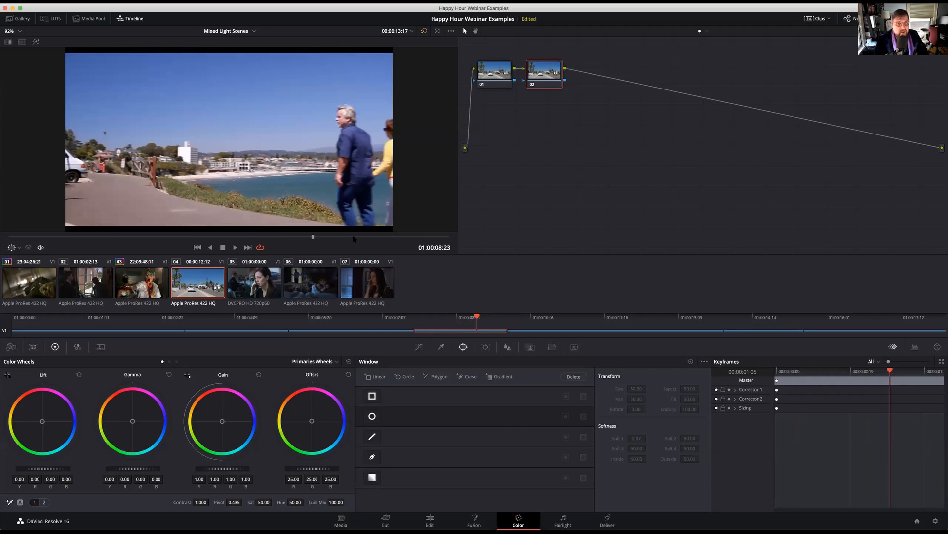
drag(314, 239, 210, 246)
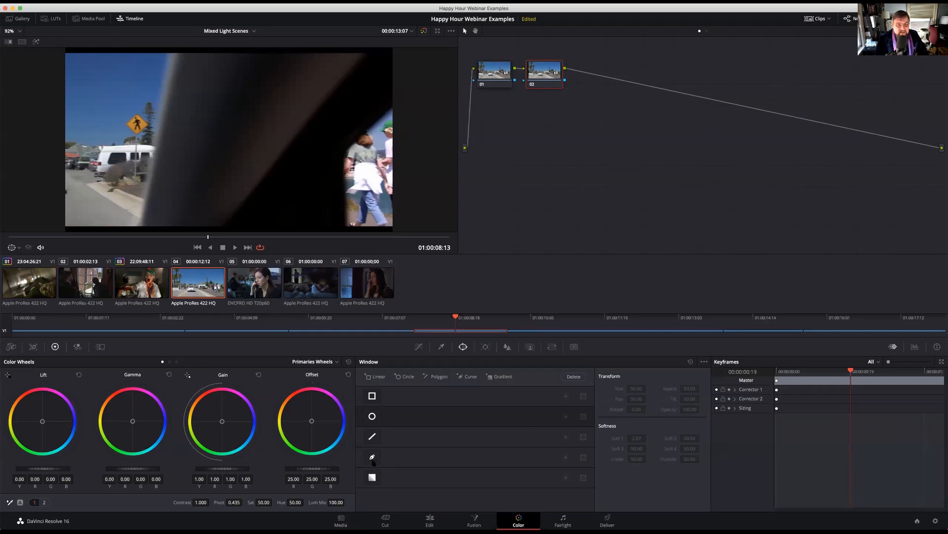
click(372, 456)
scroll(303, 87, down, 3)
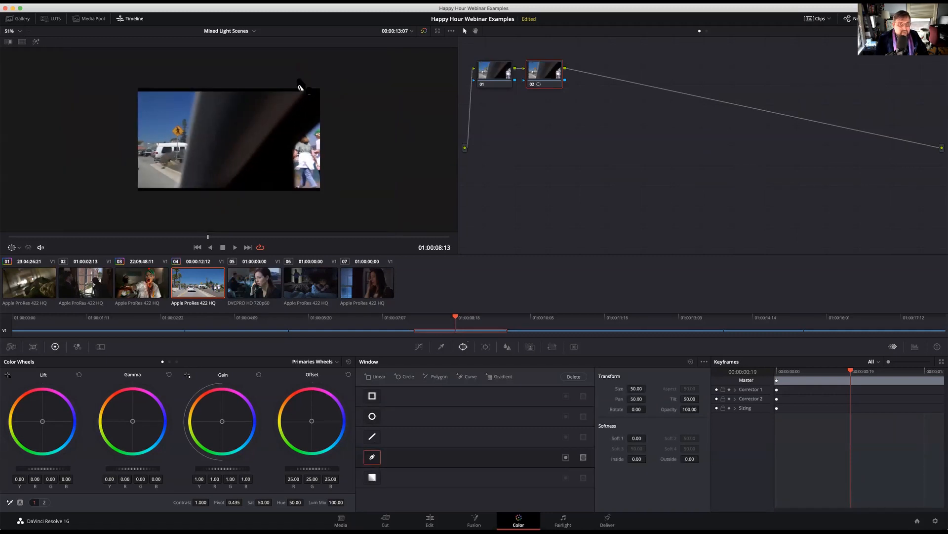
click(298, 73)
click(199, 211)
click(100, 207)
click(82, 77)
click(297, 73)
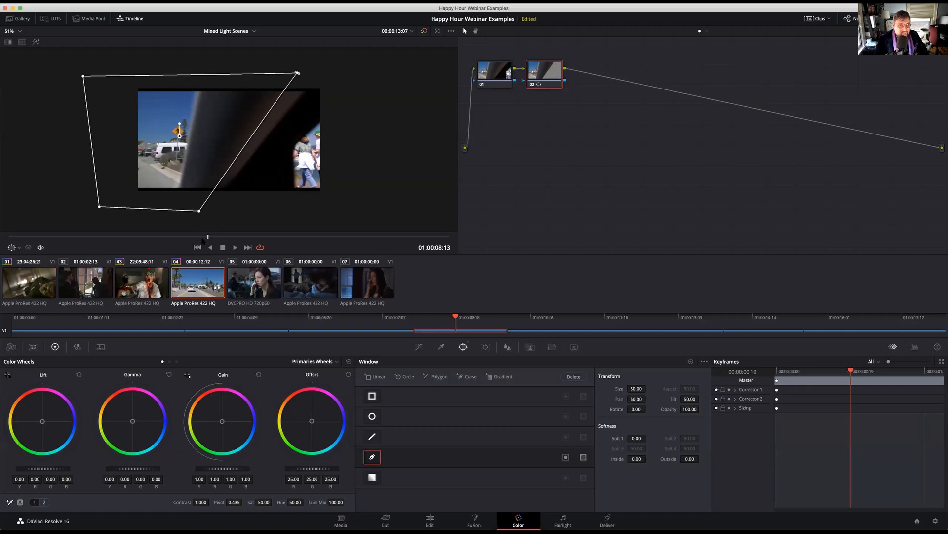
Shift the curve window across several frames to follow the car pillar out of view, reaching Pan 32.33 and Tilt 50.91
drag(209, 237, 235, 233)
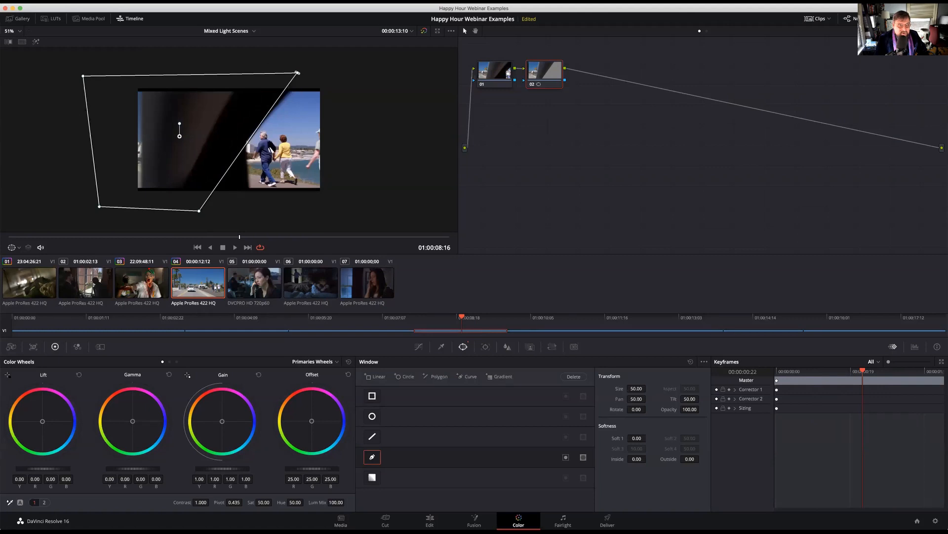
drag(206, 138, 141, 139)
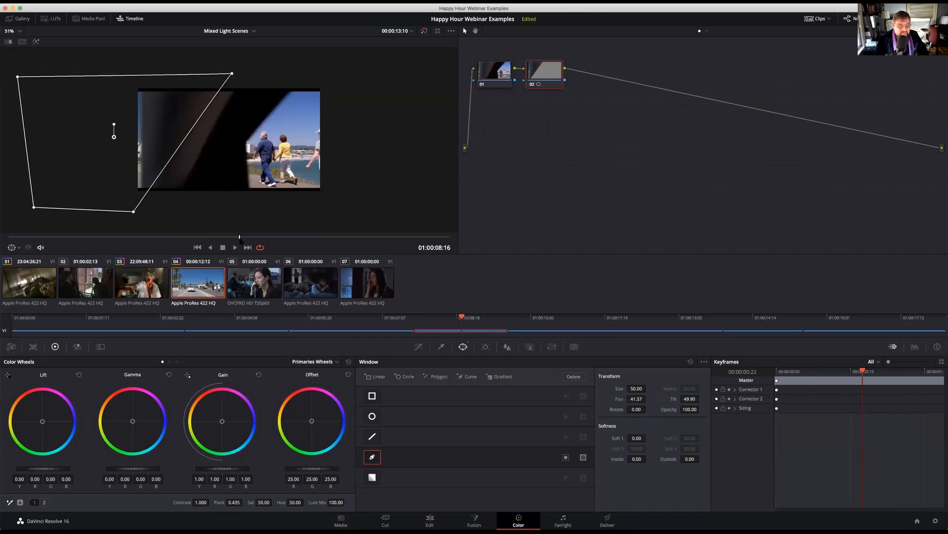
drag(268, 237, 270, 237)
drag(143, 154, 109, 153)
drag(287, 237, 292, 238)
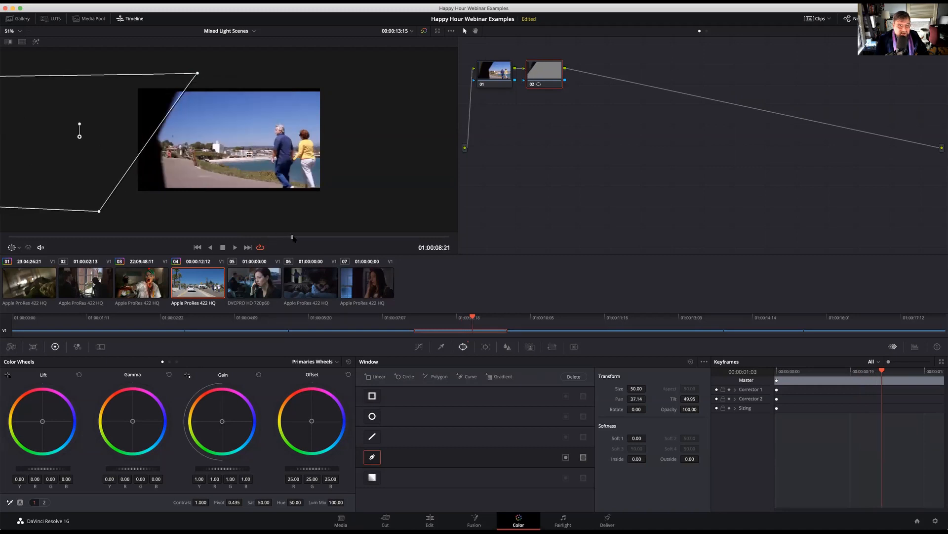
drag(123, 154, 87, 145)
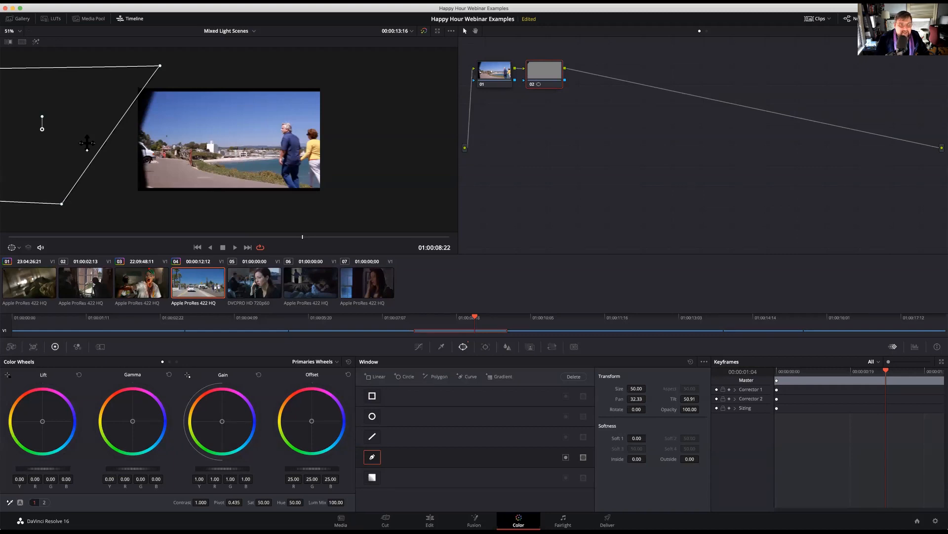
On clip 06's node 02, draw a closed curve window following the bed's upper contour and enclosing the sleeper and the lower part of the image
click(307, 281)
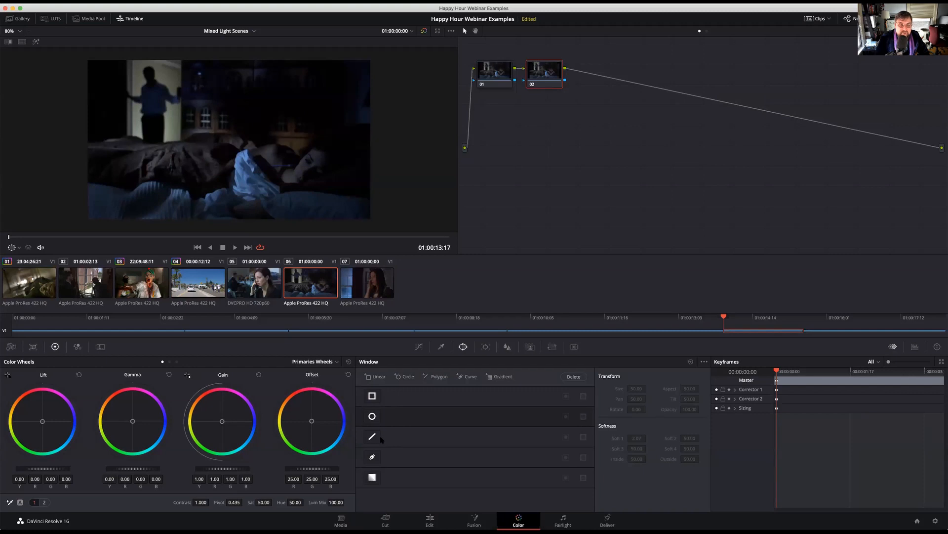
click(372, 457)
click(62, 144)
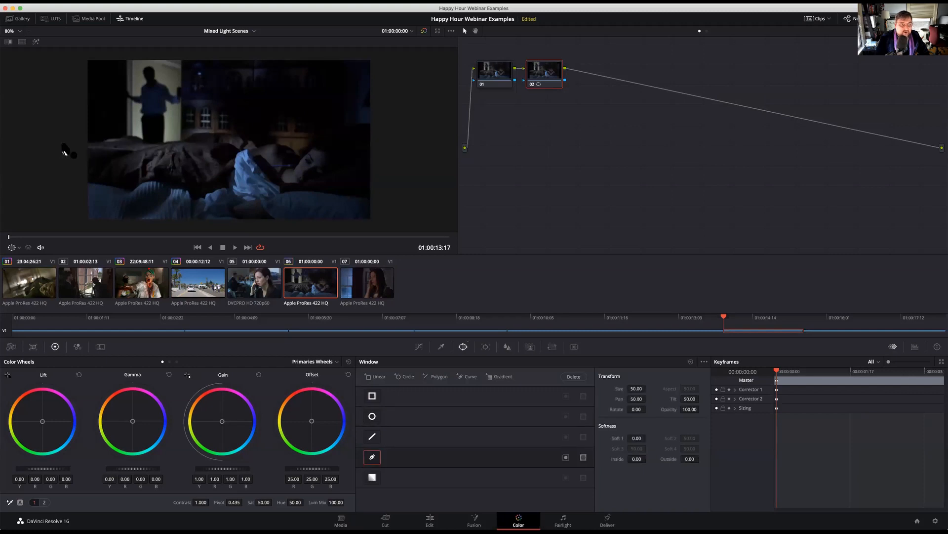
click(120, 145)
click(184, 145)
click(202, 139)
click(228, 143)
click(285, 153)
click(319, 150)
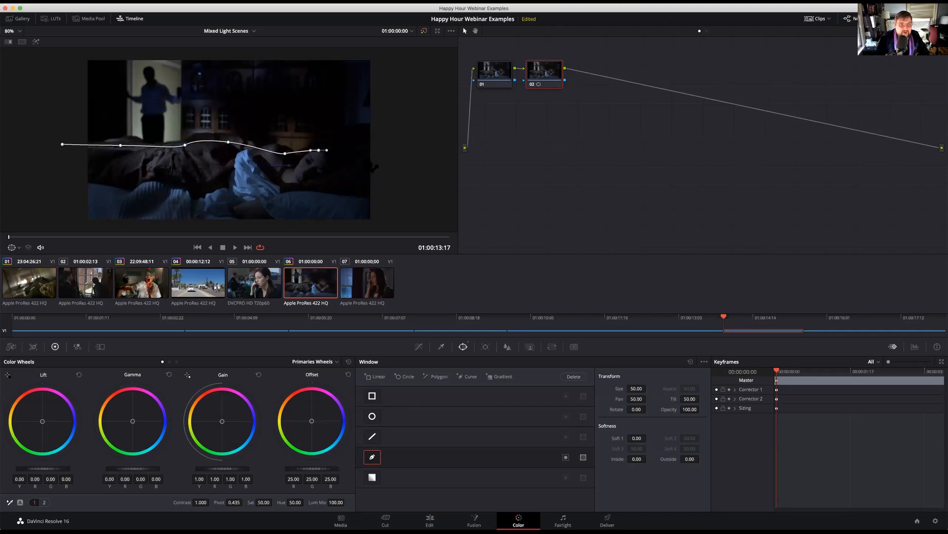
click(386, 157)
click(407, 224)
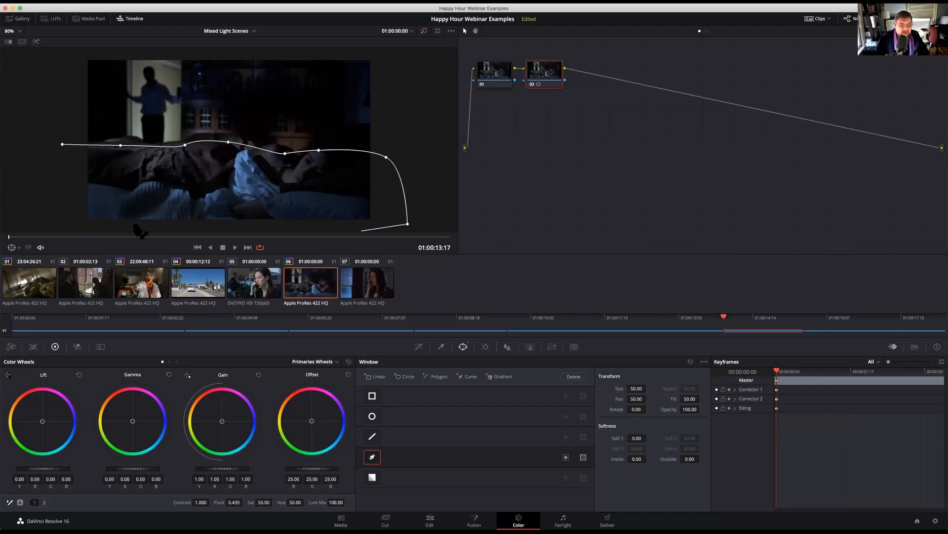
click(54, 227)
click(62, 145)
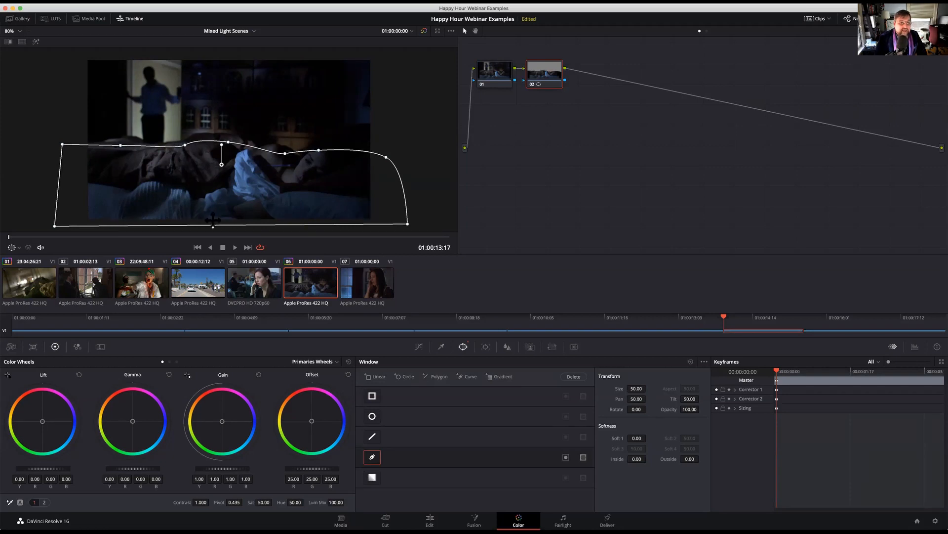
Warm the windowed bed area with Gamma at R 0.04, G -0.01, B -0.05, and set the window's Soft 1 to 9.00
key(space)
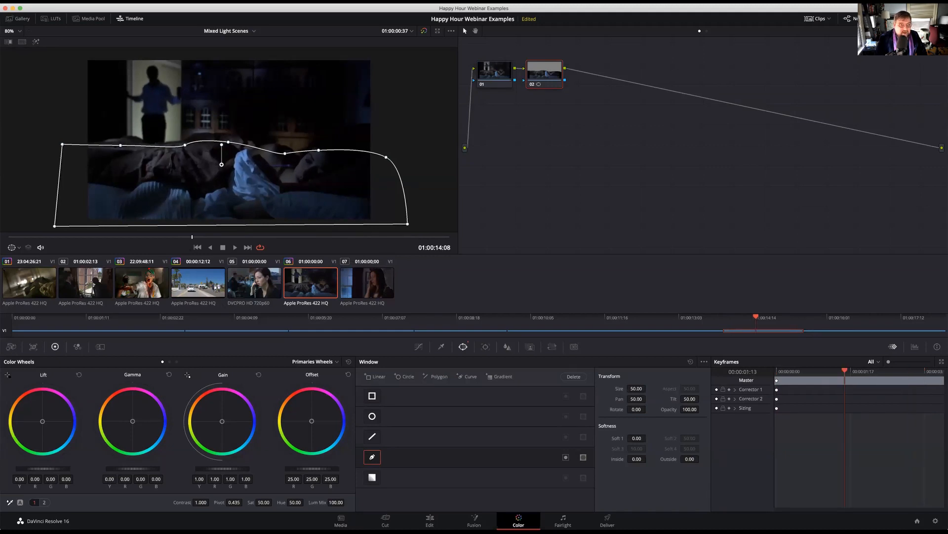
drag(129, 418, 128, 416)
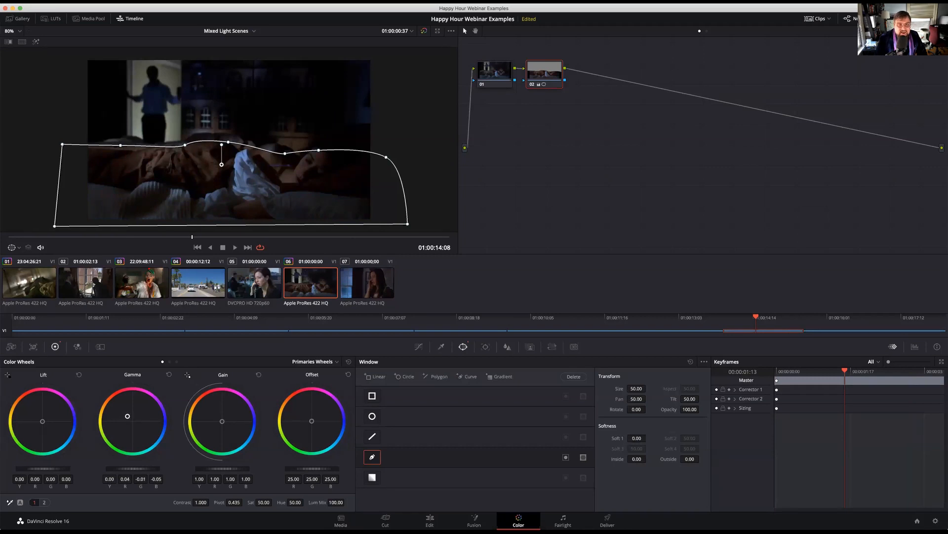
drag(644, 438, 665, 438)
Play and scrub through clip 05, and compare its lighting with the other clips in the timeline
click(267, 302)
key(space)
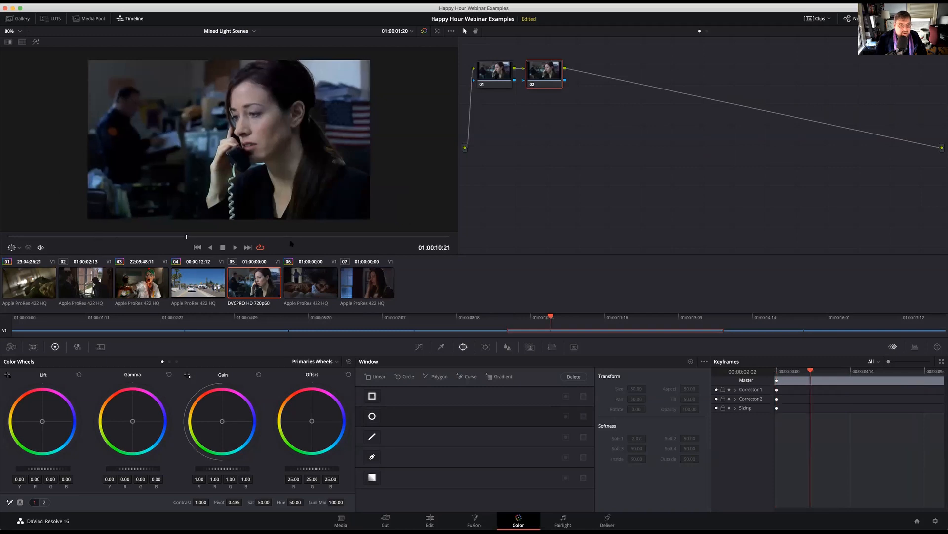
drag(115, 237, 453, 264)
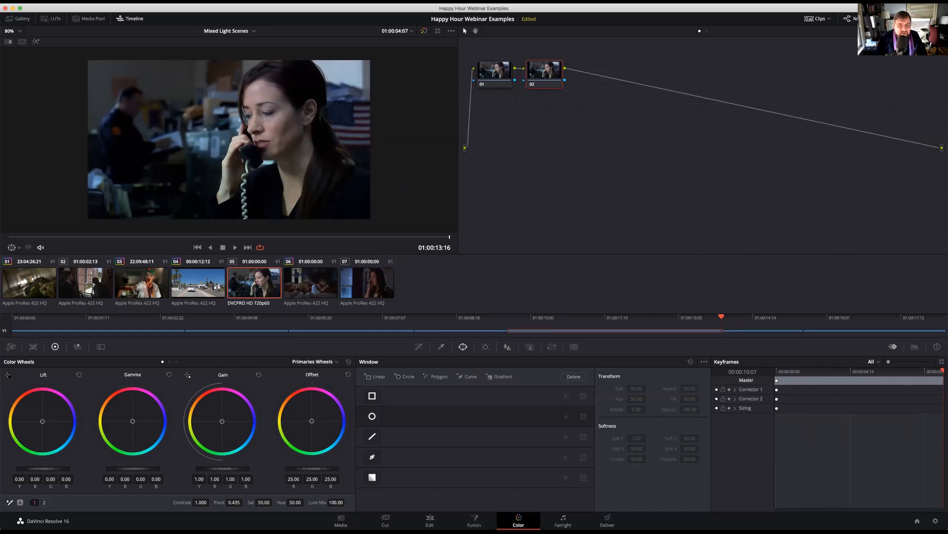
click(346, 285)
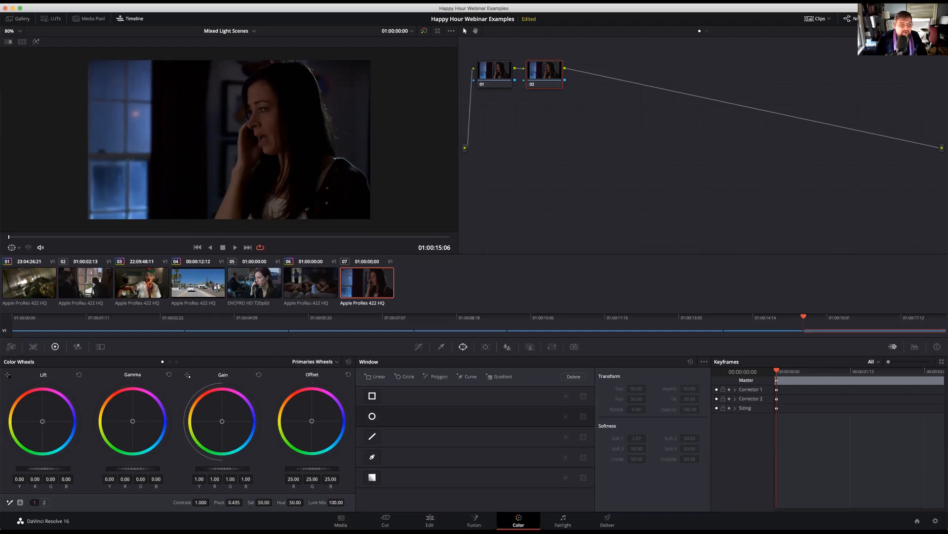
key(Up)
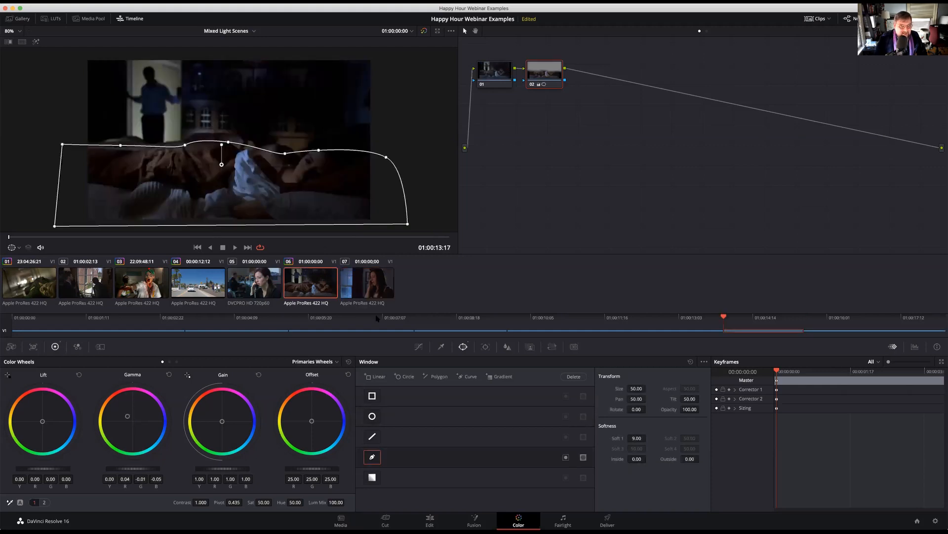
key(Down)
key(Up)
key(Up)
key(Up)
key(Up)
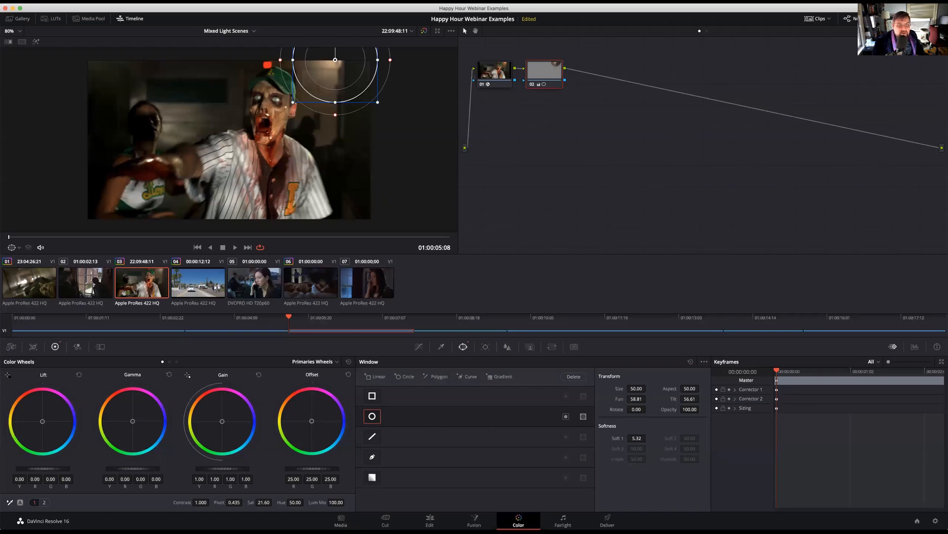
click(255, 283)
click(86, 287)
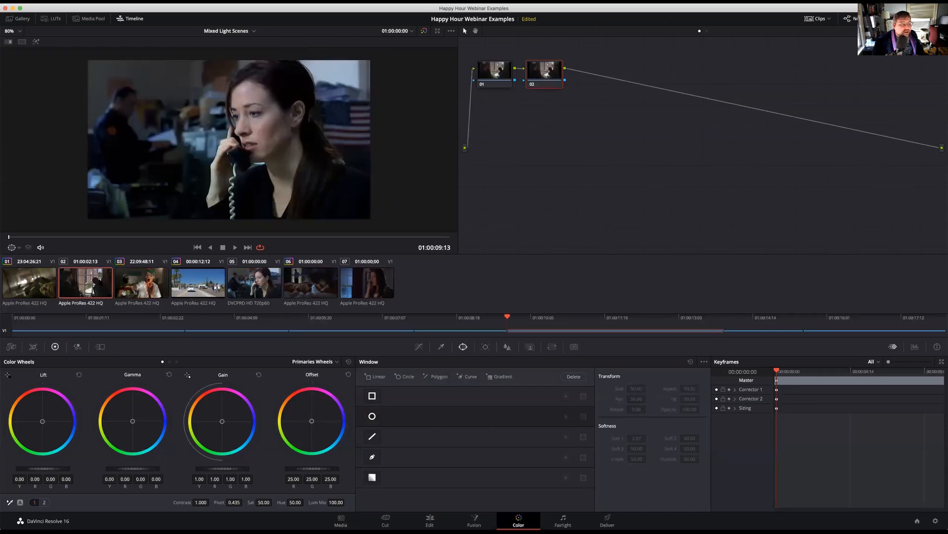
On clip 03, turn off the circle window on node 02 and reset that node's grade
click(139, 291)
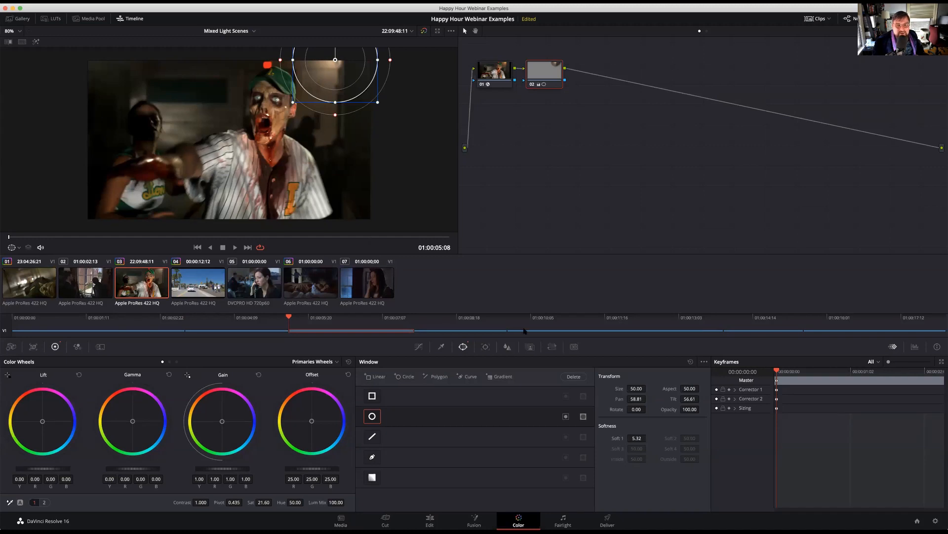
click(374, 416)
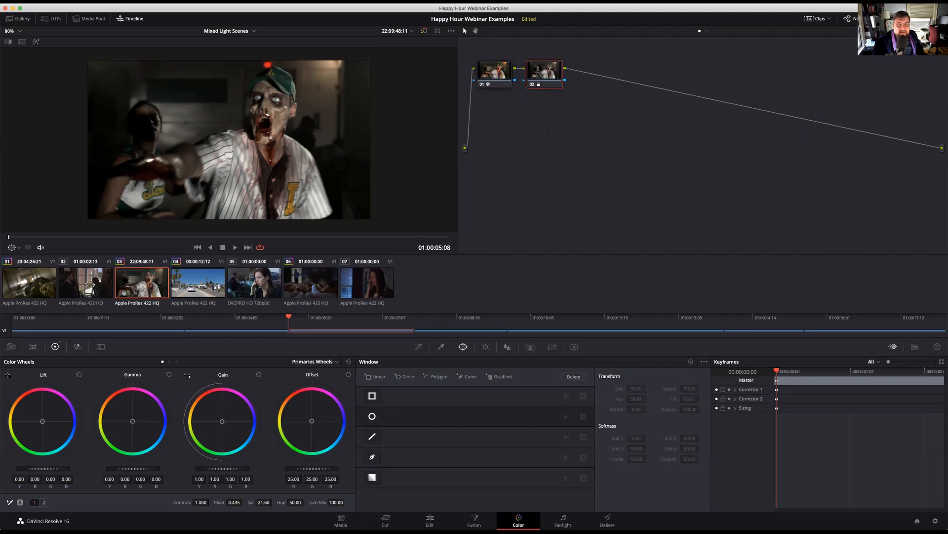
right_click(541, 70)
click(561, 74)
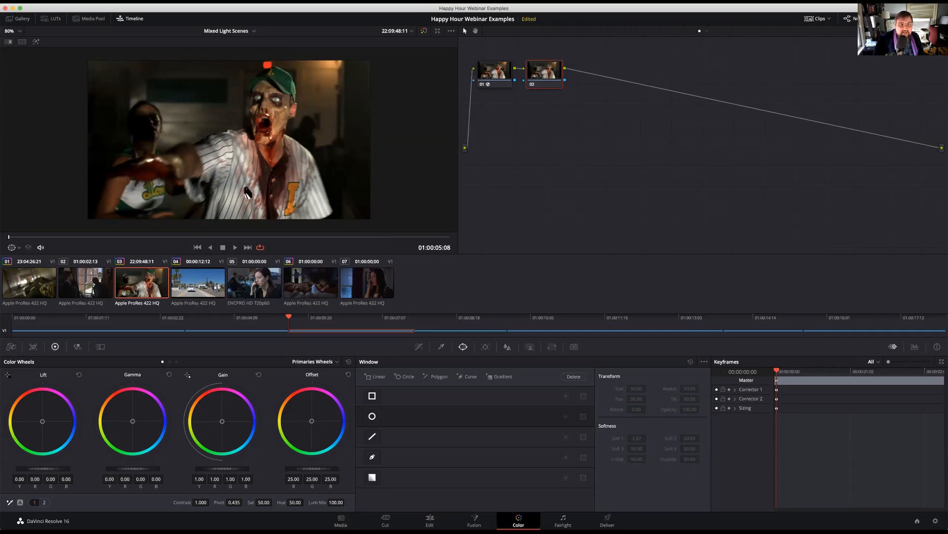
Add a circle window on node 02 and fit it tightly around the baseball player's face, with Soft 1 at 1.25
click(372, 416)
drag(233, 149, 298, 110)
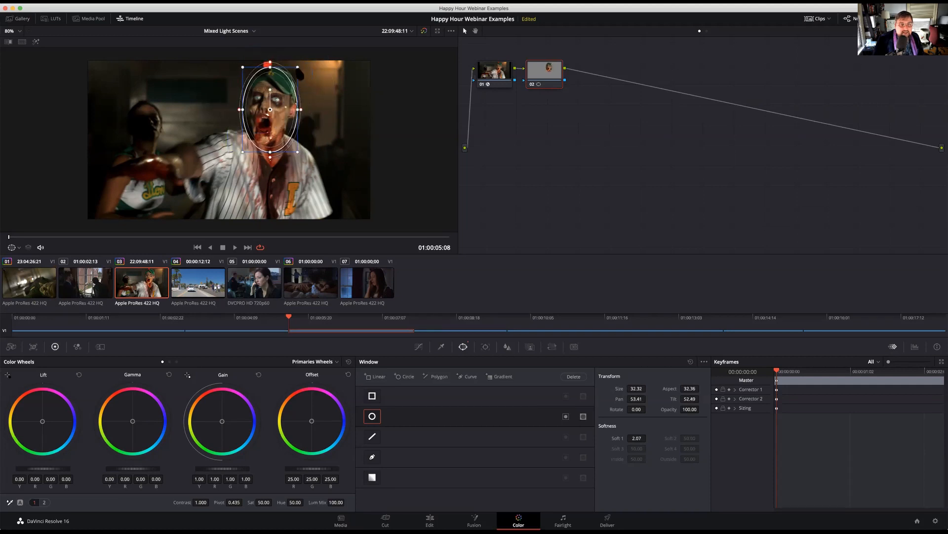
drag(297, 67, 295, 71)
mouse_move(275, 102)
mouse_down()
mouse_move(295, 110)
mouse_move(278, 108)
mouse_up()
drag(294, 71, 292, 77)
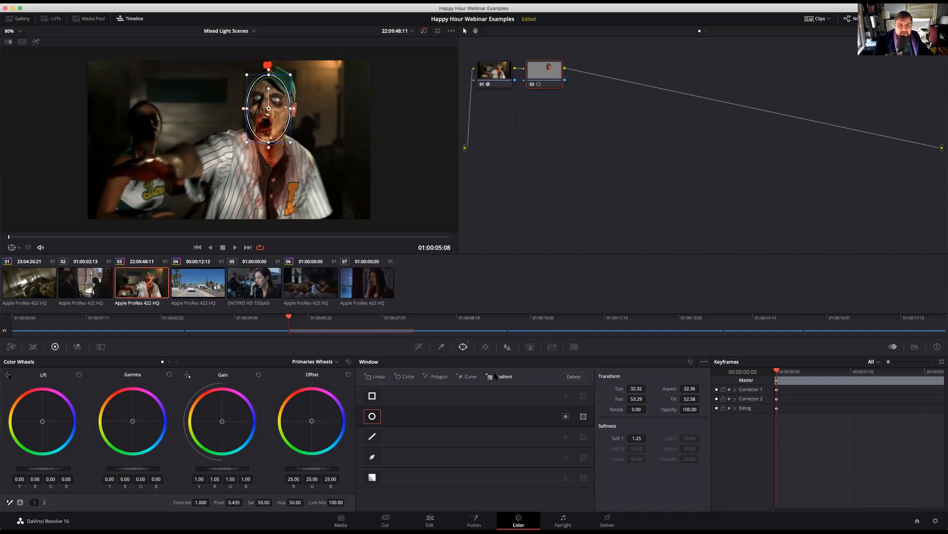
Search the OpenFX library for "com" and apply the Color Compressor effect to node 02
click(890, 18)
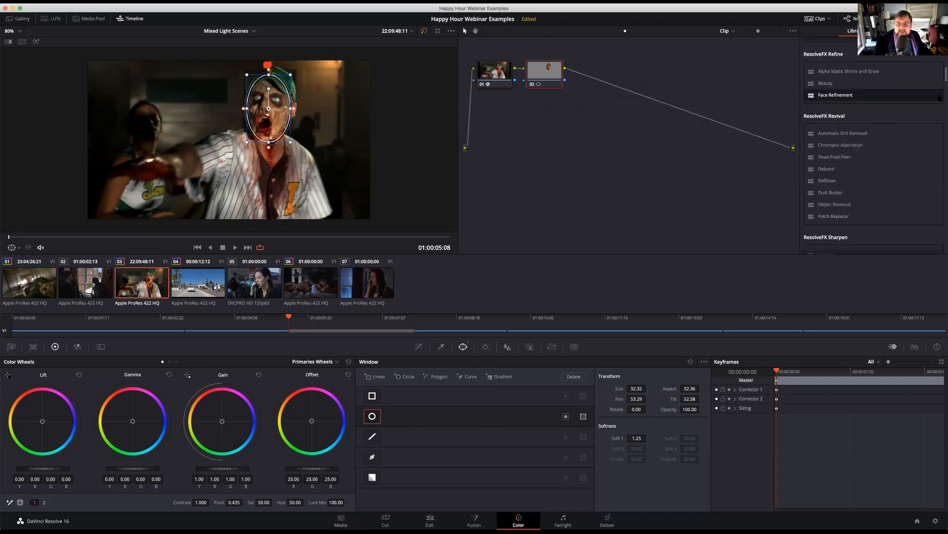
scroll(889, 163, up, 10)
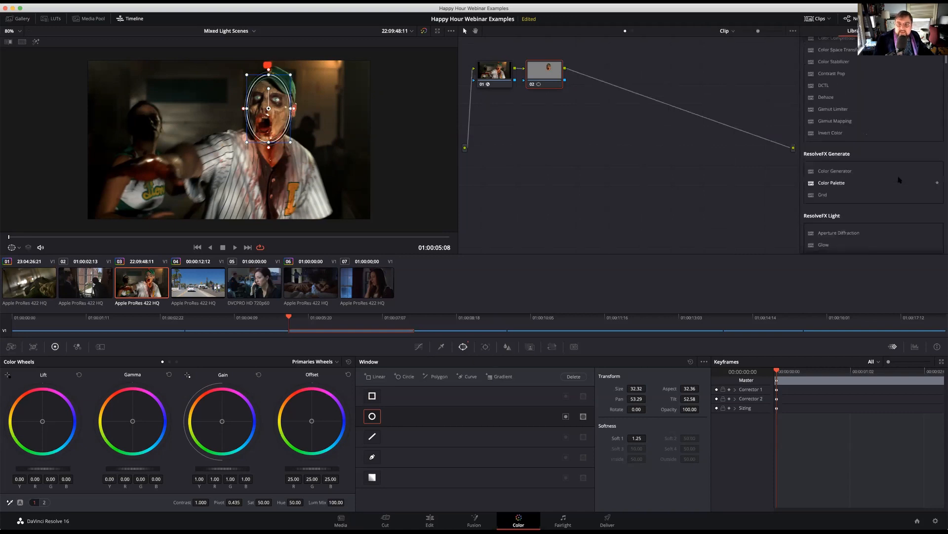
scroll(900, 180, down, 5)
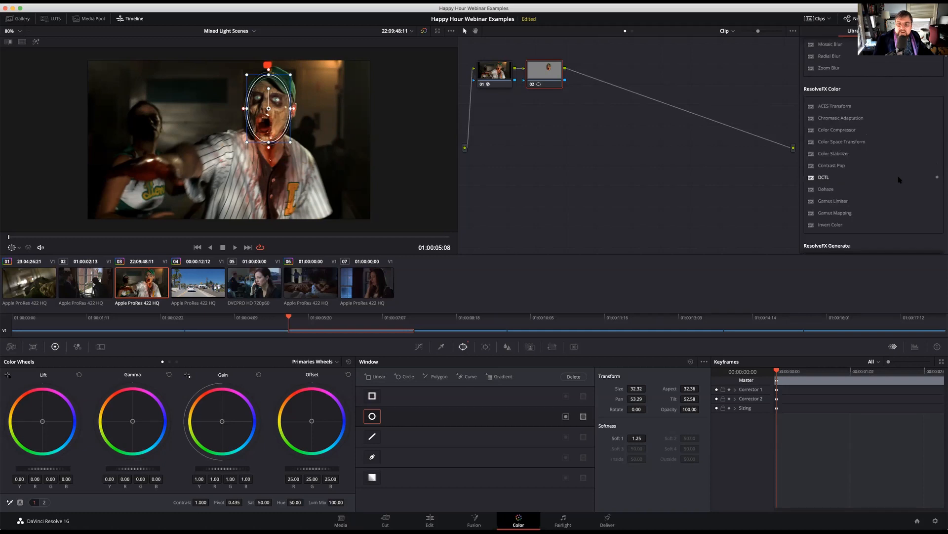
scroll(899, 180, up, 5)
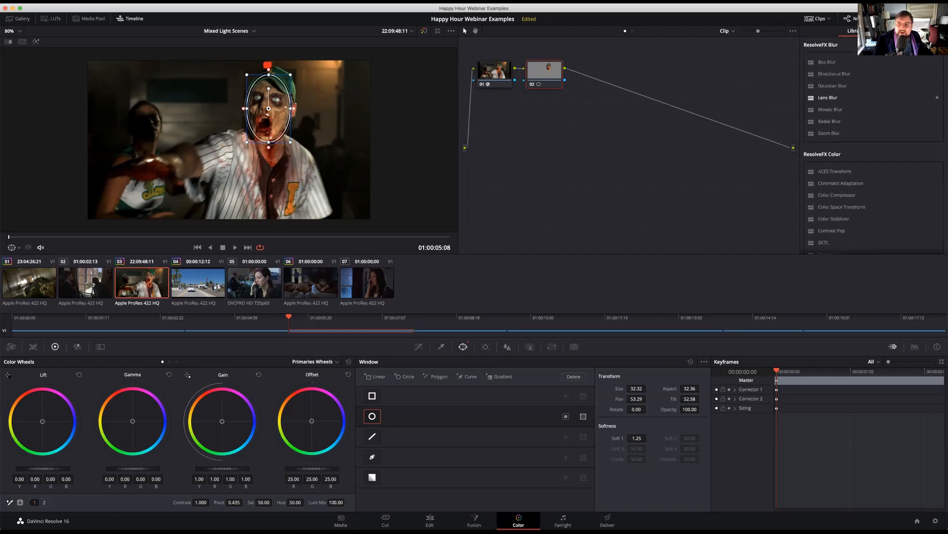
click(929, 30)
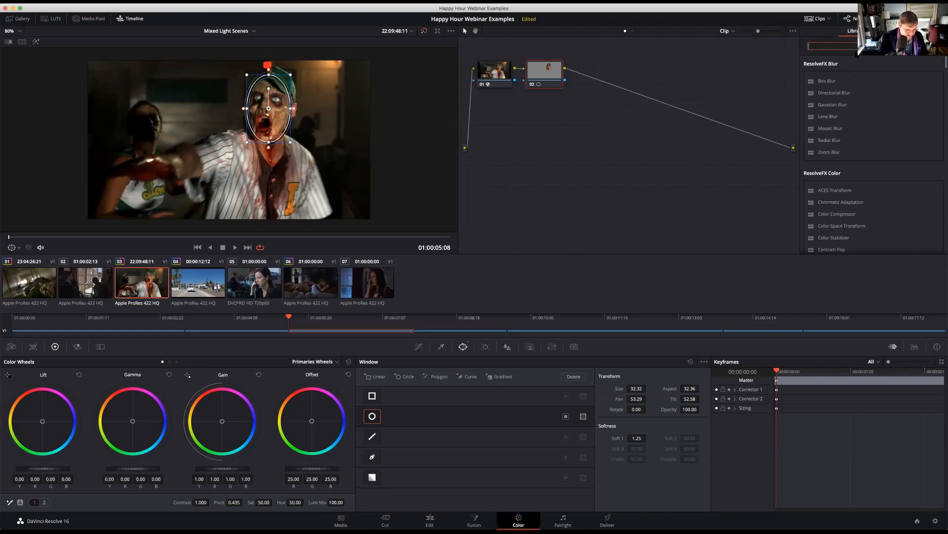
text(com)
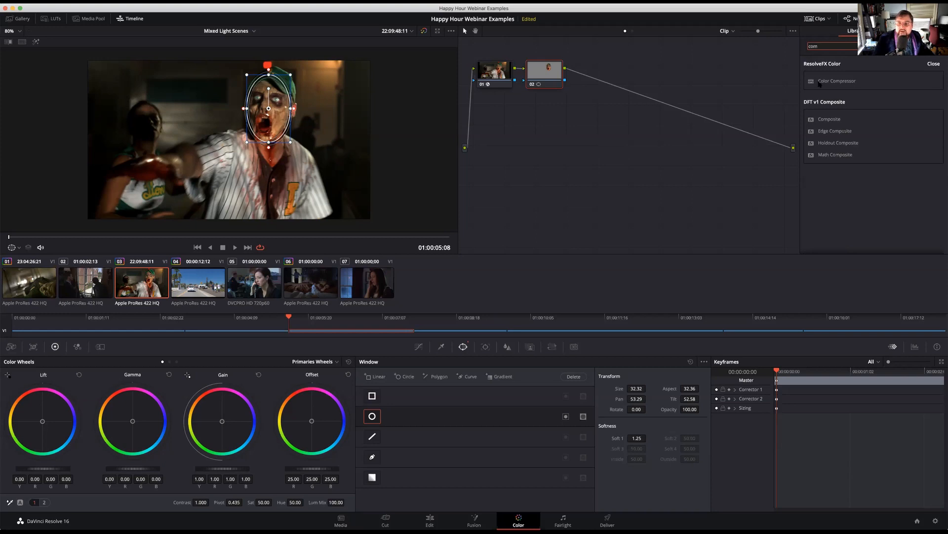
drag(836, 81, 543, 74)
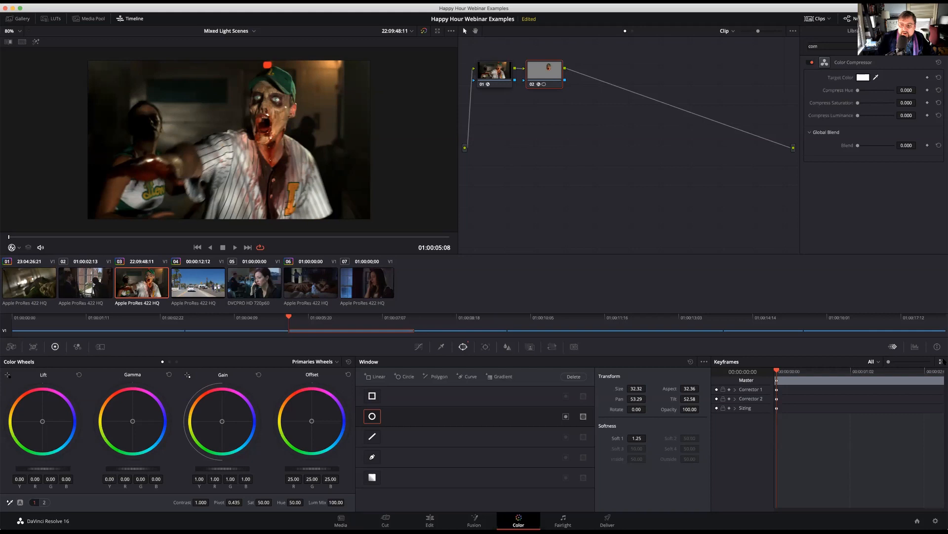
Show the video scopes in place of the keyframes and switch the scope type to Vectorscope
click(915, 348)
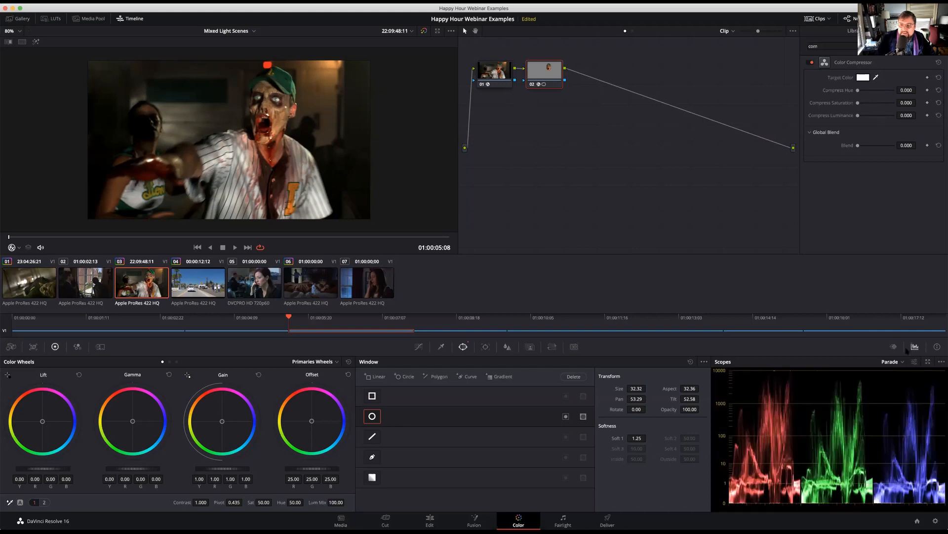
click(893, 347)
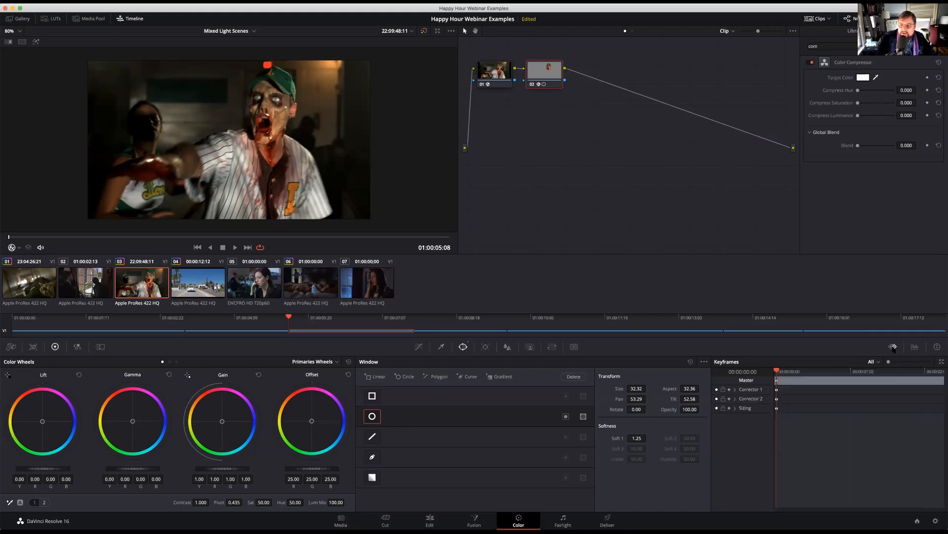
click(915, 347)
click(902, 362)
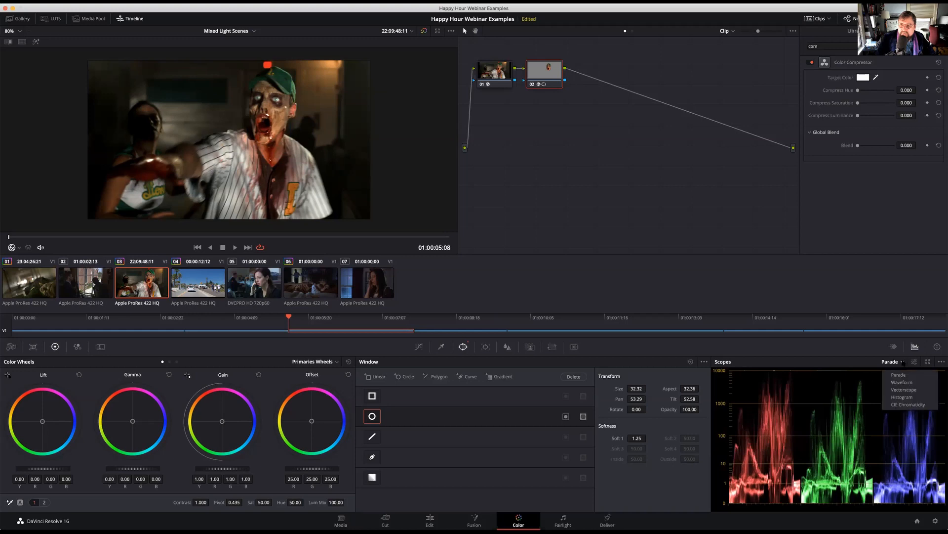
click(903, 389)
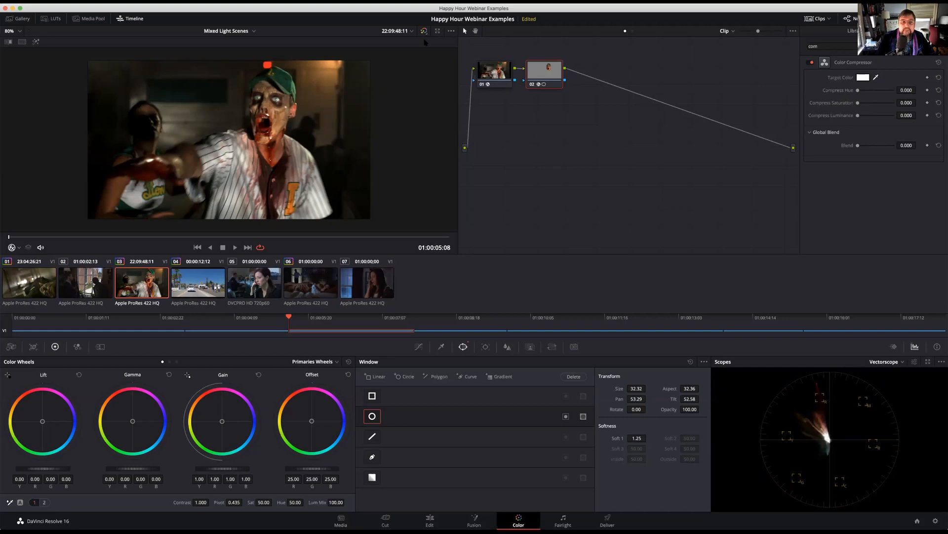
Turn on the highlight for node 02's face window and raise the vectorscope trace brightness to near maximum
click(36, 42)
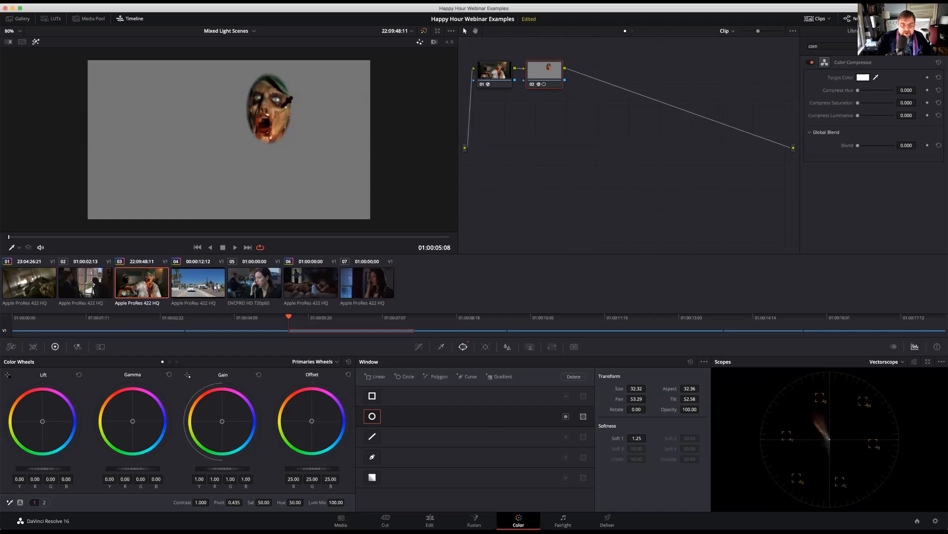
click(914, 362)
drag(902, 399, 925, 398)
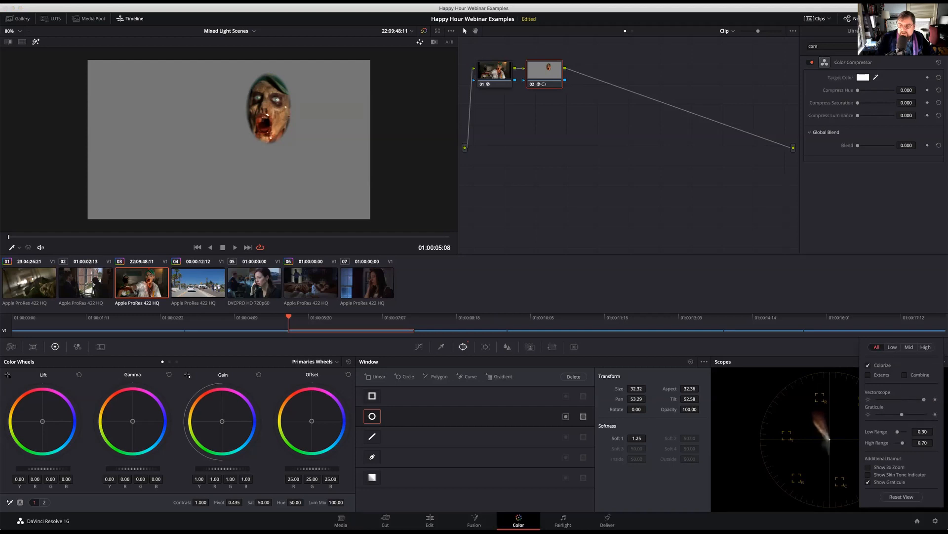
click(801, 377)
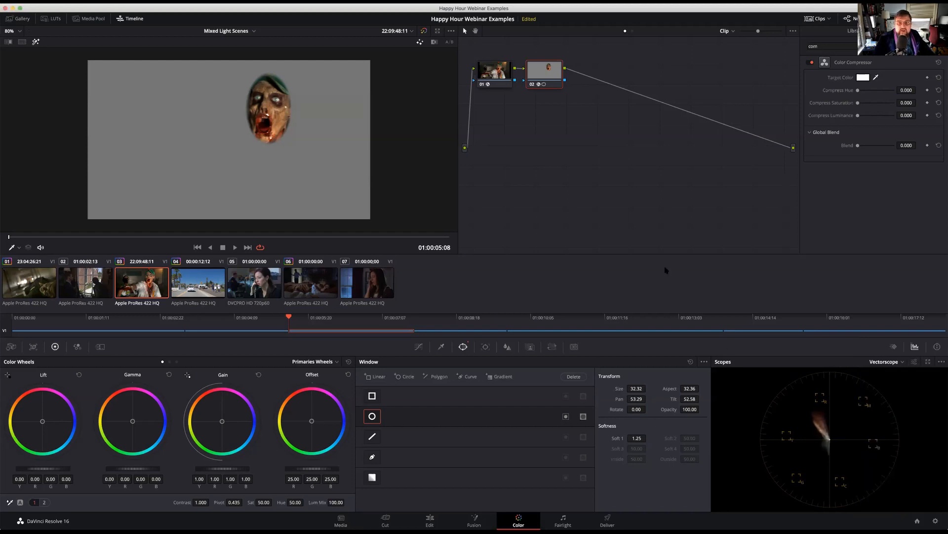
Sample the orange skin tone of the player's face as the Color Compressor target color and set Compress Hue to 1.000
click(876, 78)
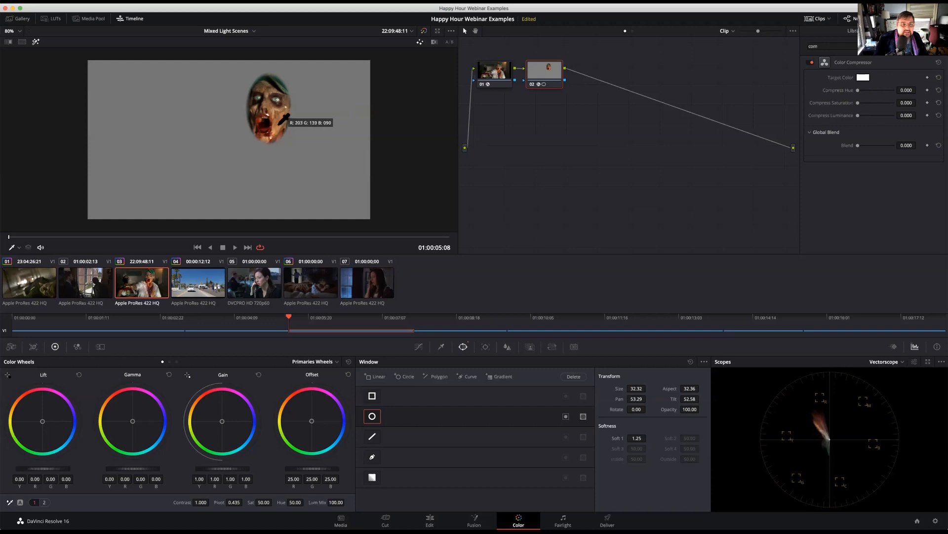
click(359, 139)
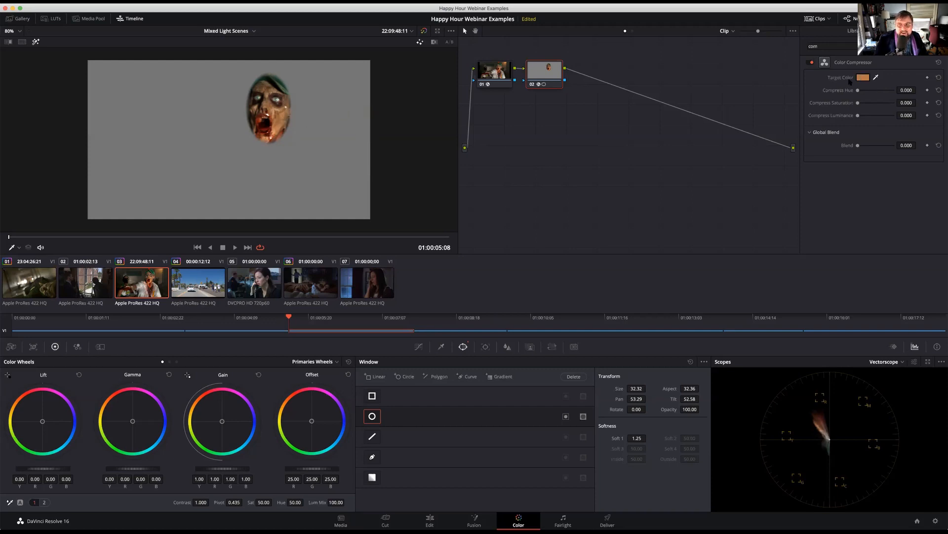
mouse_move(865, 78)
drag(858, 91, 920, 96)
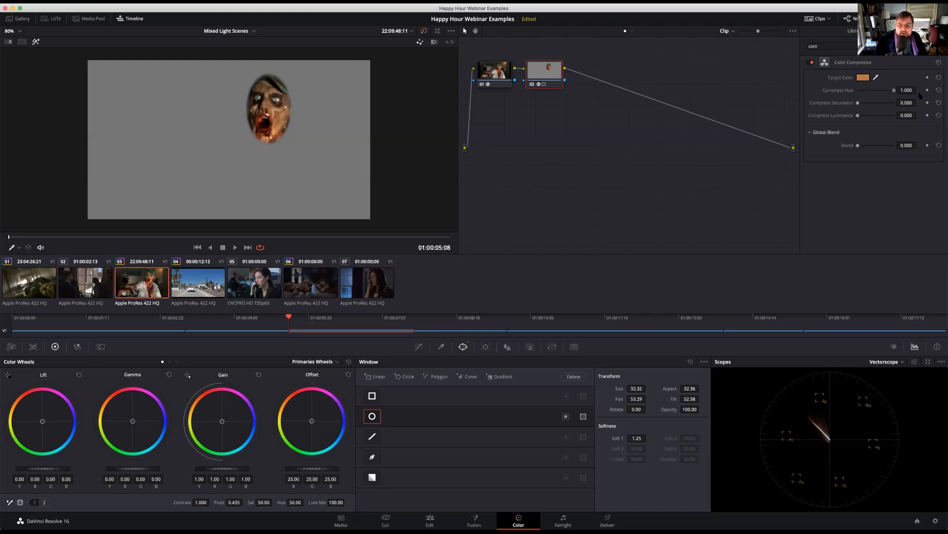
Set the Color Compressor's Compress Saturation to 0.132 and Compress Luminance to 0.163
drag(862, 93, 898, 98)
drag(858, 103, 934, 121)
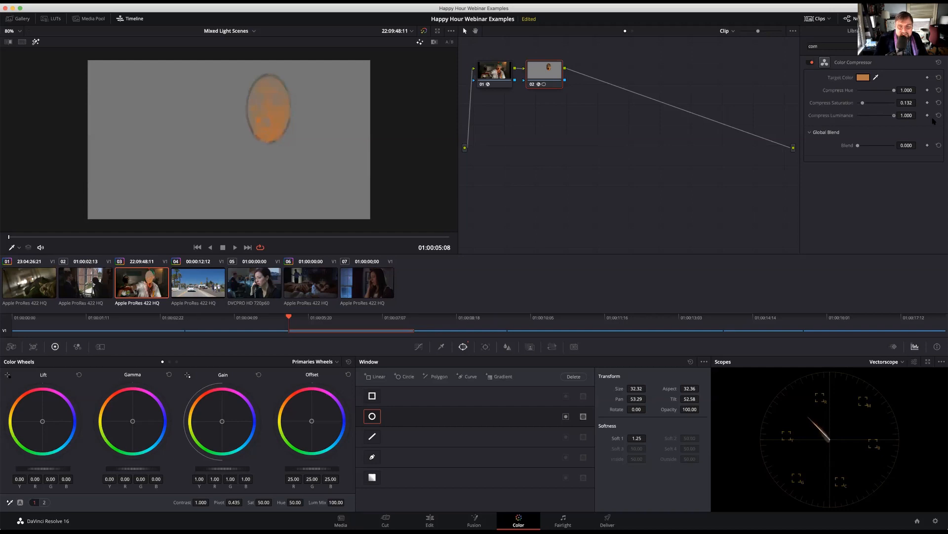
drag(894, 116, 865, 120)
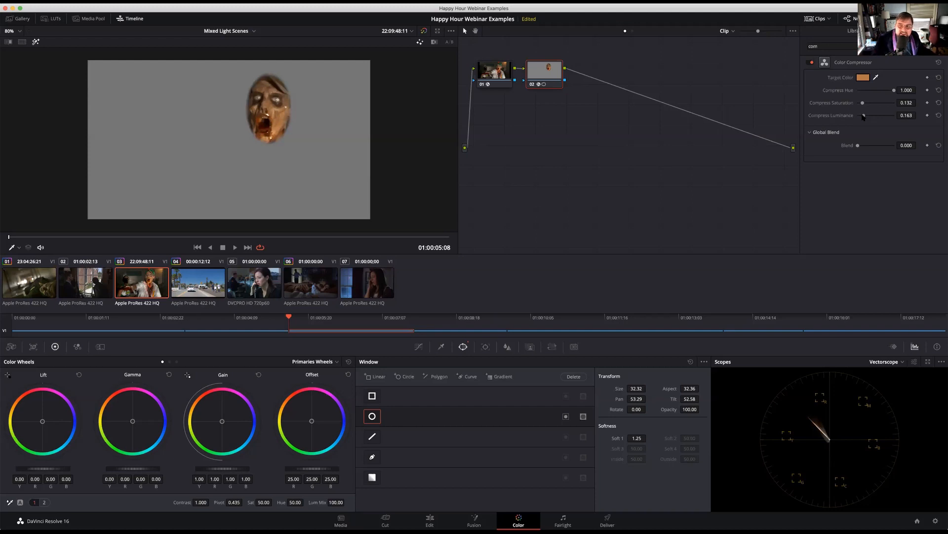
Reduce the Color Compressor's Compress Hue to 0.377
drag(894, 91, 932, 94)
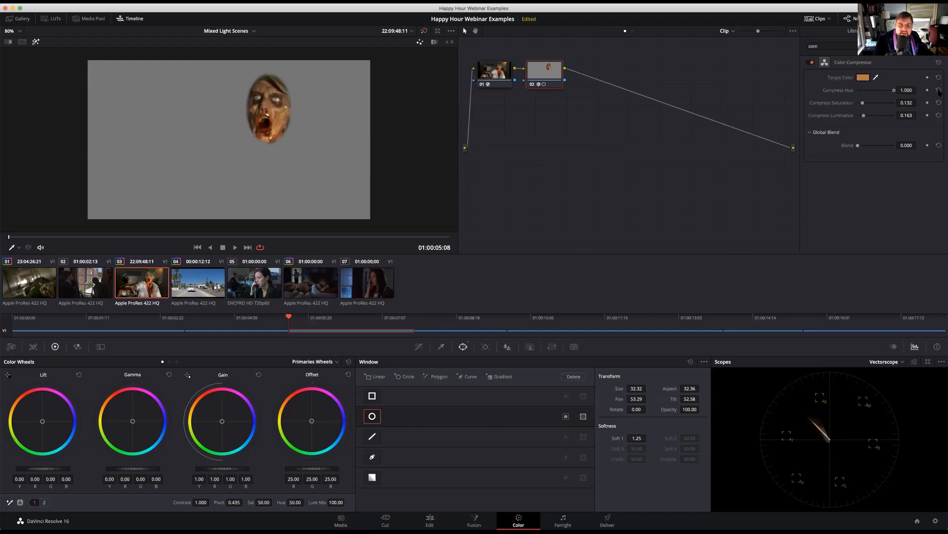
drag(940, 93, 893, 92)
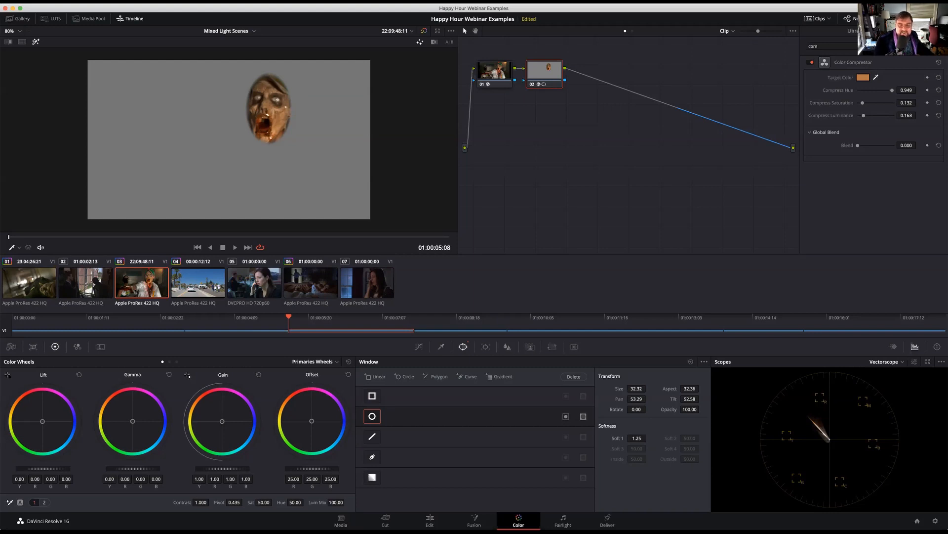
mouse_move(892, 91)
mouse_down()
mouse_move(861, 95)
mouse_move(872, 96)
mouse_up()
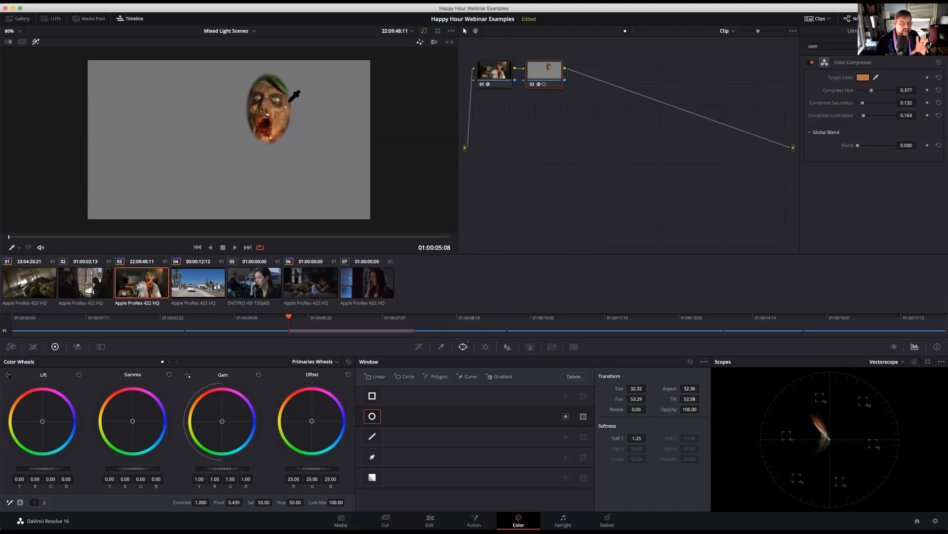
Turn off the highlight, show the window outline, and reshape the circle into a narrow tilted ellipse over one cheek, rotated 19.23 with Soft 1 at 3.22
scroll(257, 127, down, 1)
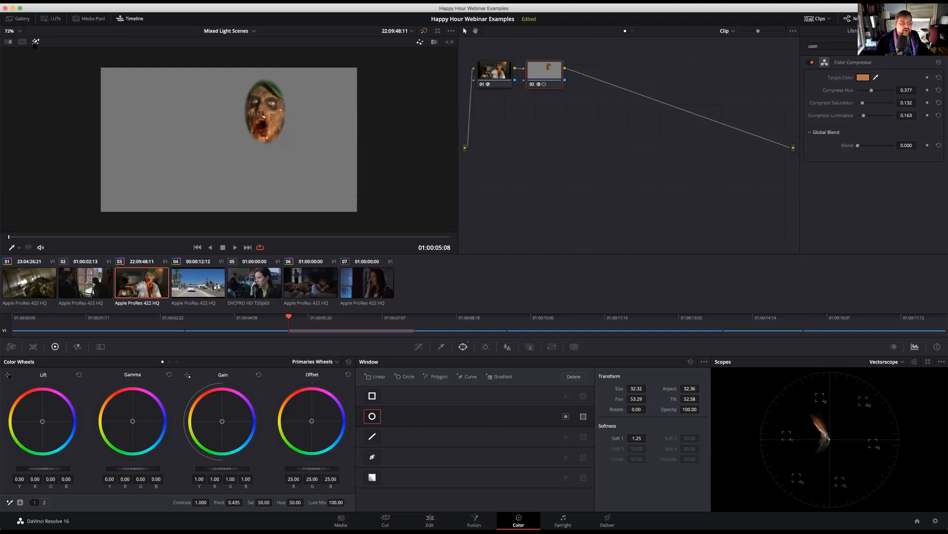
key(shift+h)
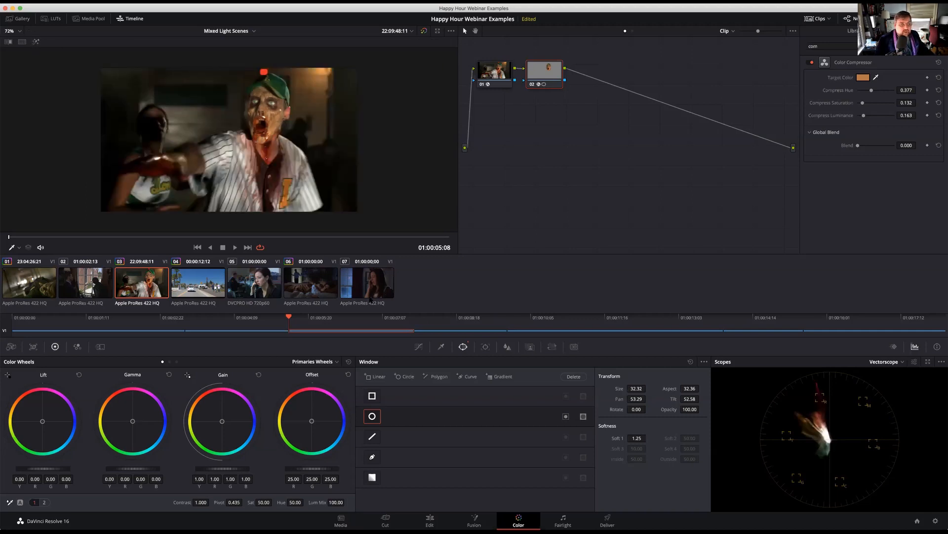
click(19, 248)
click(23, 281)
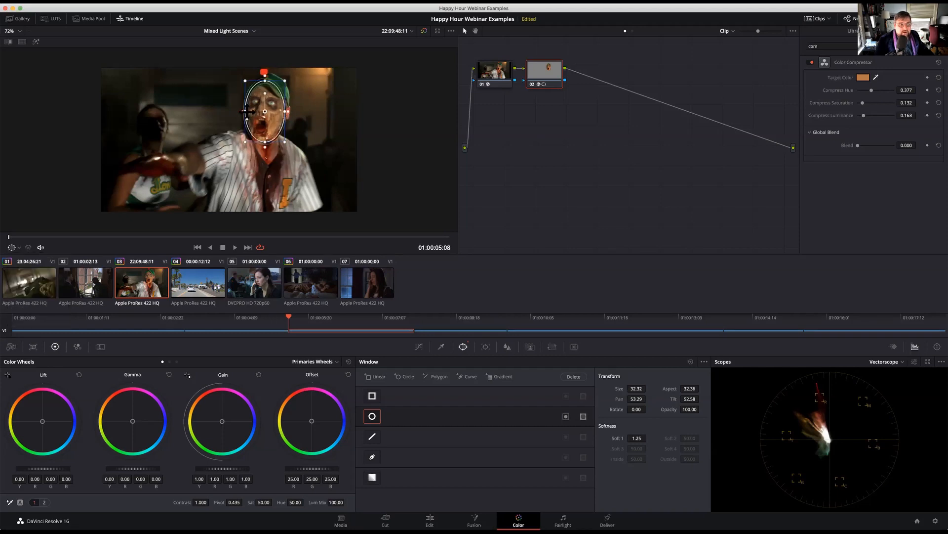
drag(243, 111, 271, 108)
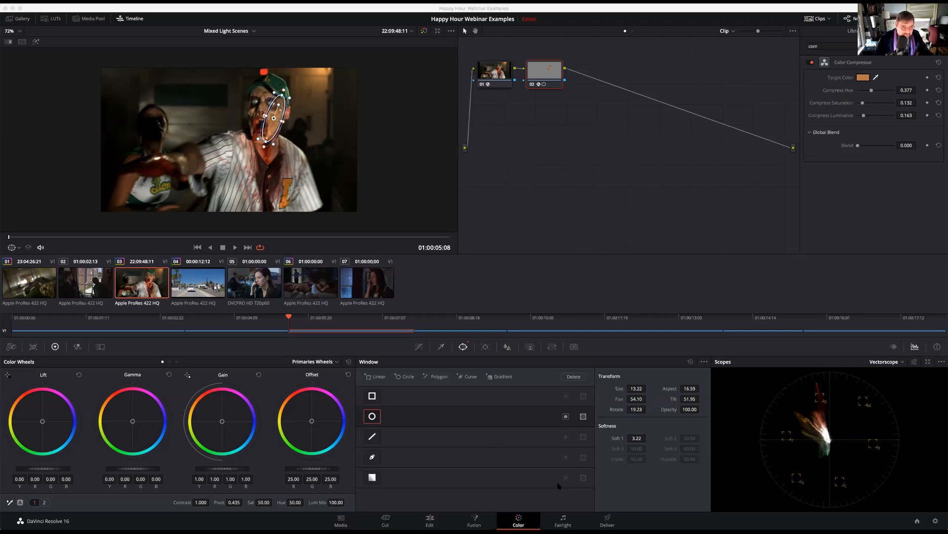
Save the current project and open the Syncing Audio project from the Webinar Series folder
click(935, 521)
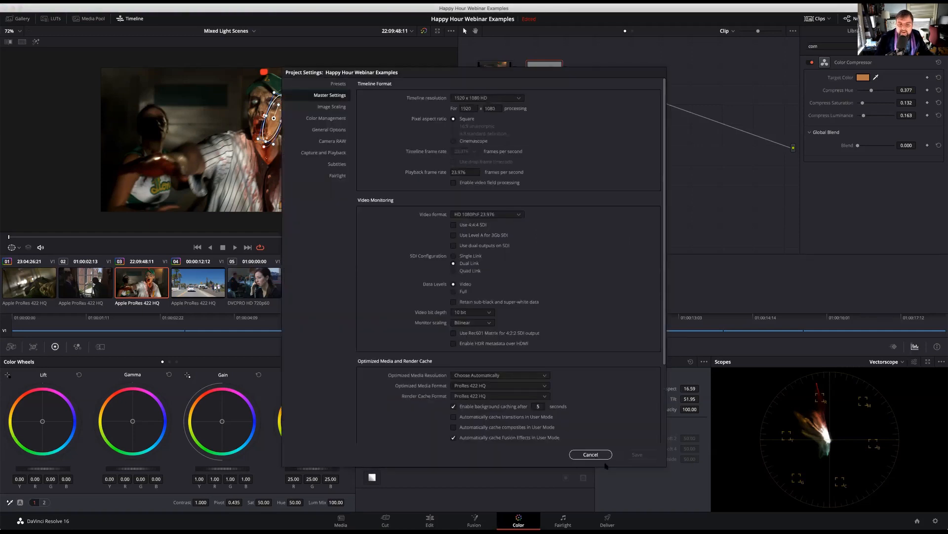
click(590, 455)
key(super+s)
key(shift+1)
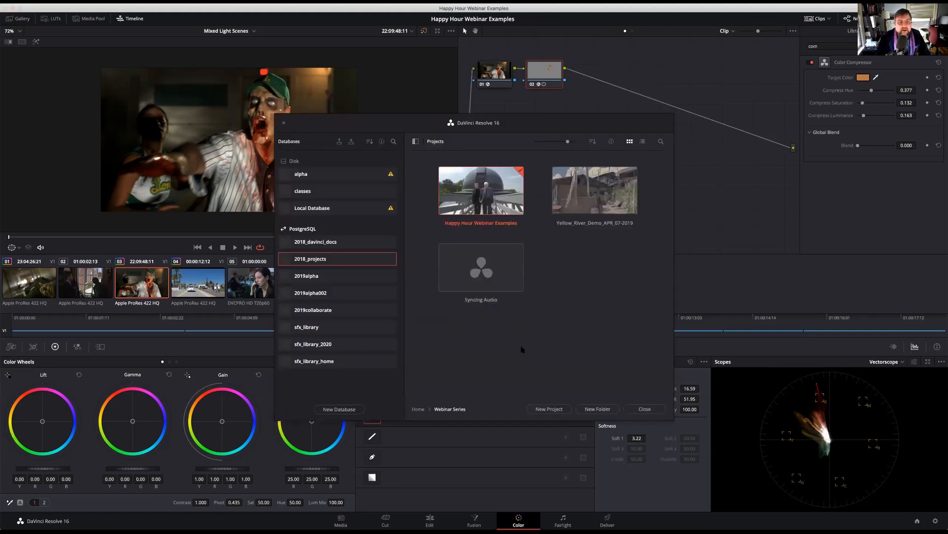
double_click(479, 269)
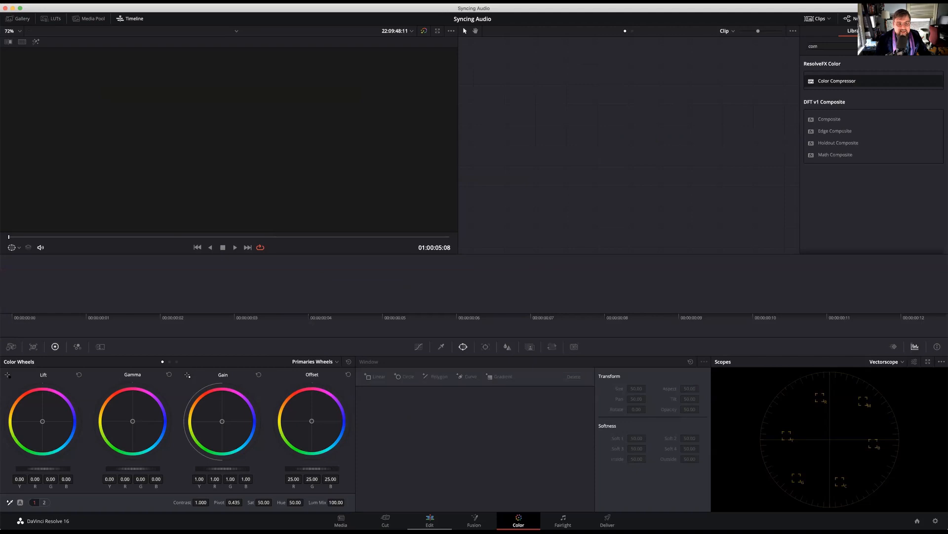
Switch to the Media page and show the Offline Media favorite in media storage
click(430, 518)
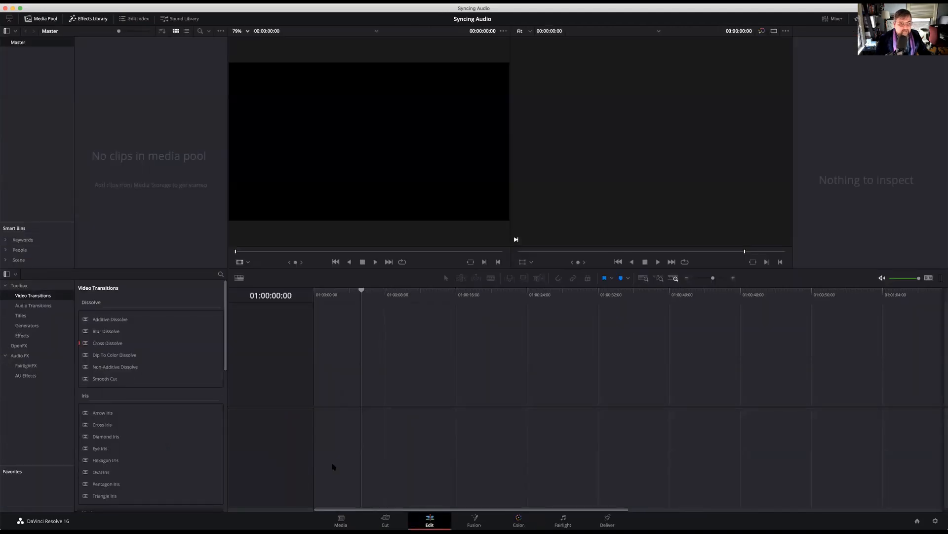
click(341, 519)
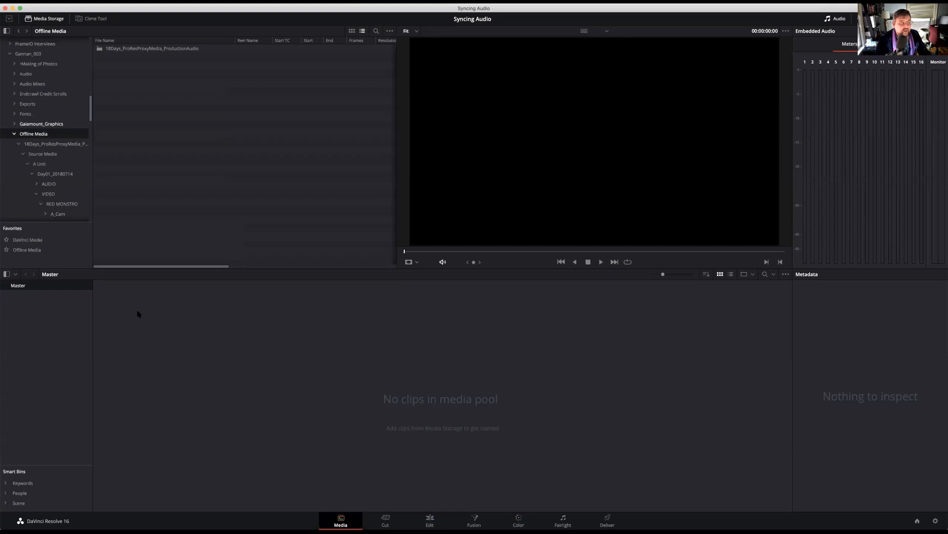
click(34, 251)
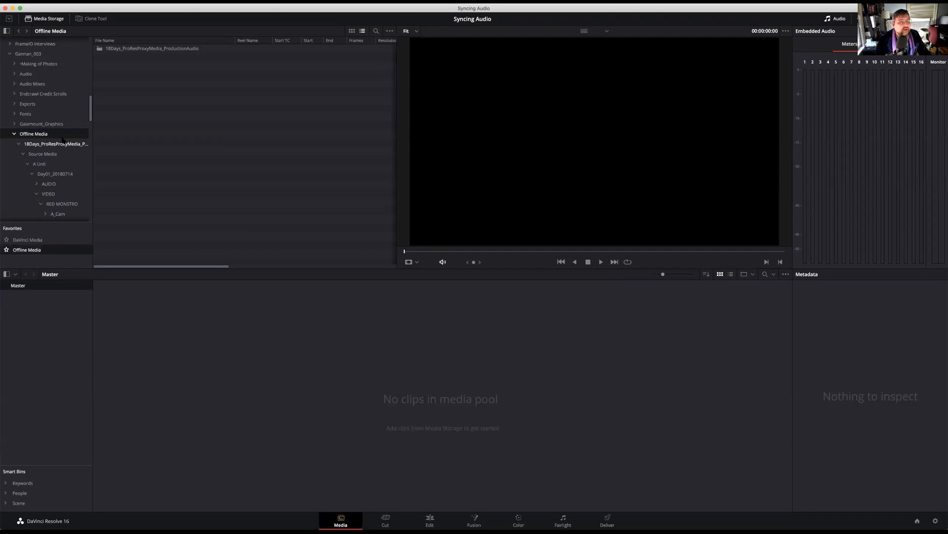
In media storage, open 18Days_ProResProxyMedia_ProductionAudio and go through Source Media and A Unit to the Day01_20180714 folder
click(188, 49)
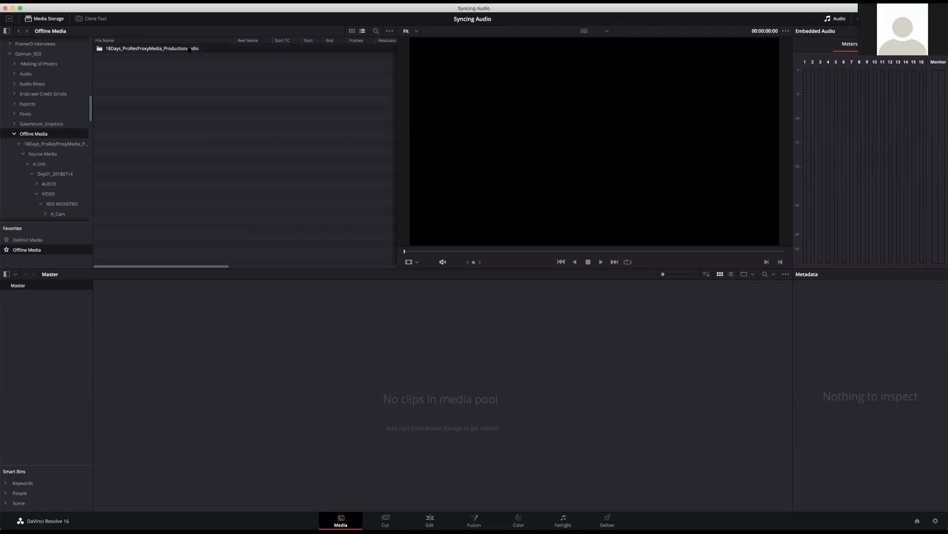
double_click(189, 50)
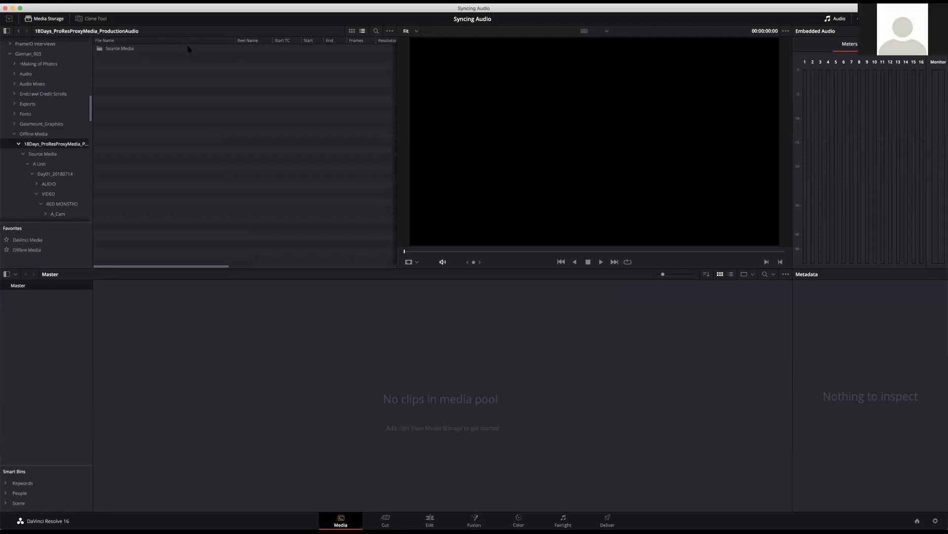
double_click(127, 49)
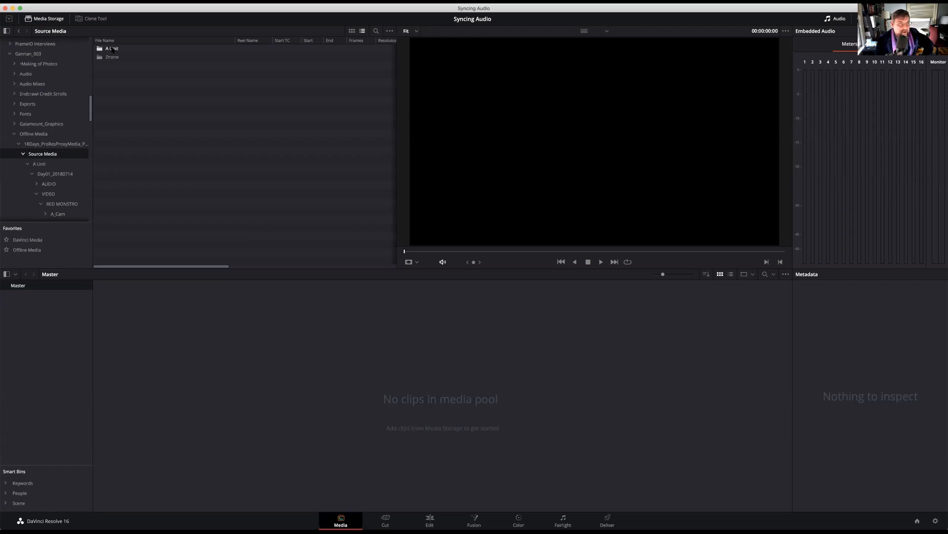
double_click(112, 49)
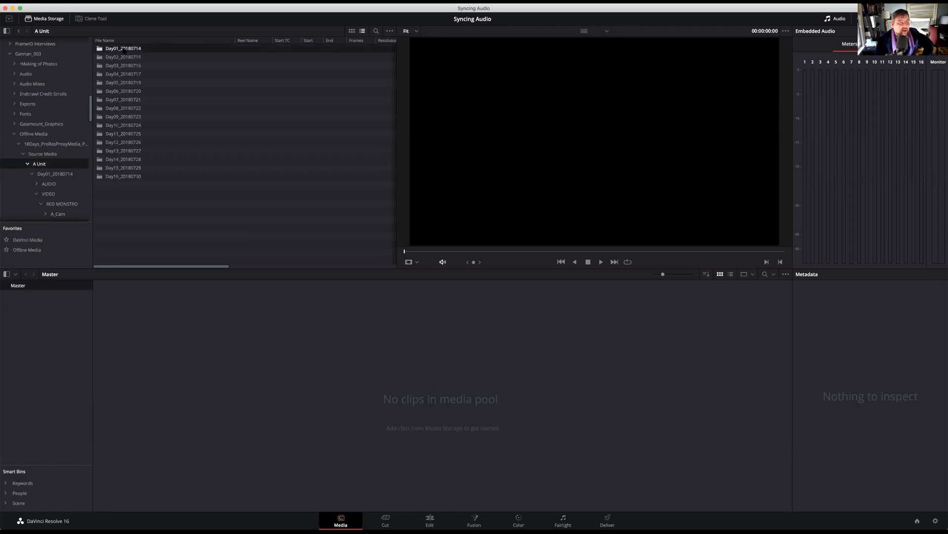
double_click(123, 49)
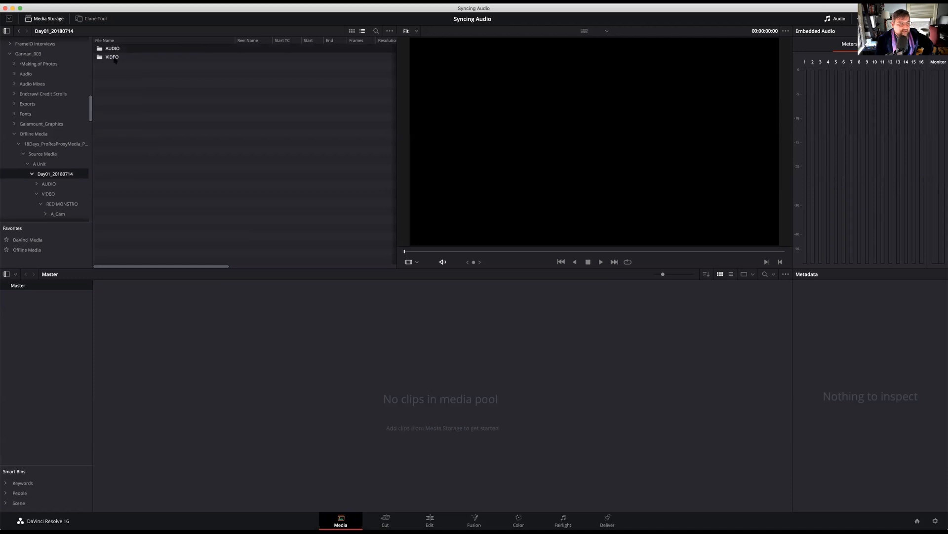
Look through the Day01 VIDEO folder's RED MONSTRO and A_Cam subfolders, and return to the VIDEO folder
click(114, 58)
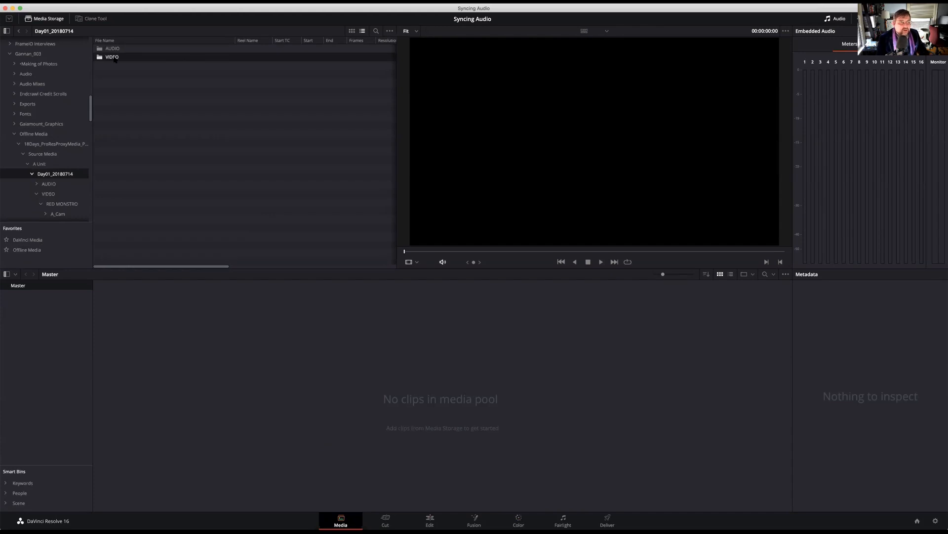
double_click(108, 58)
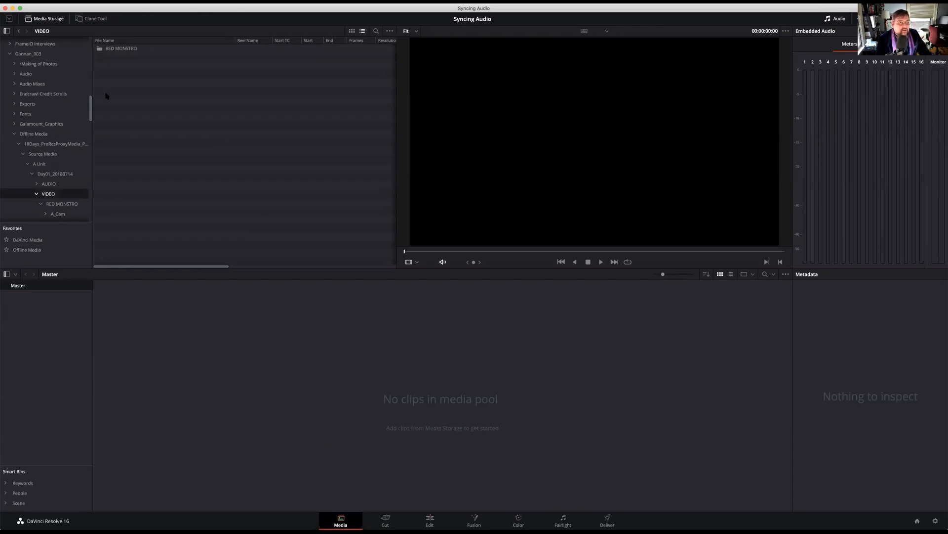
double_click(121, 48)
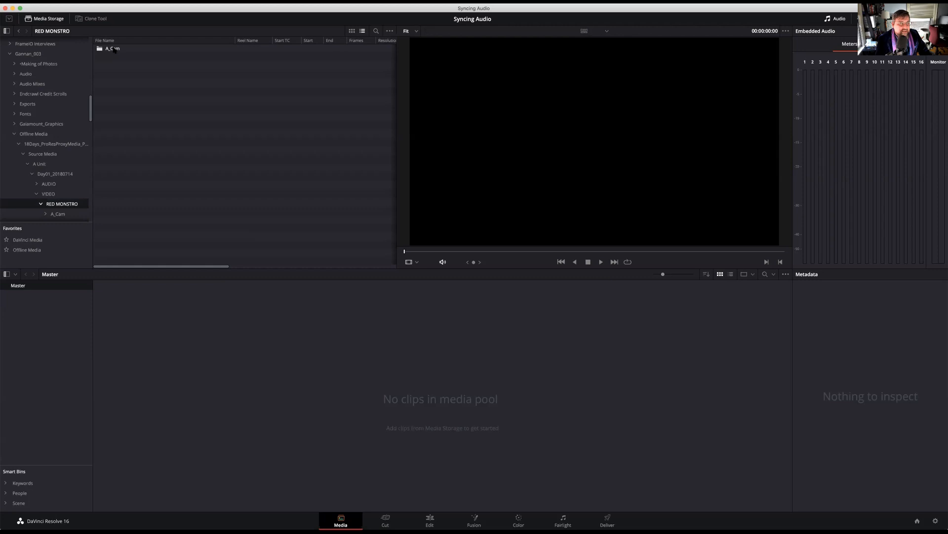
double_click(112, 48)
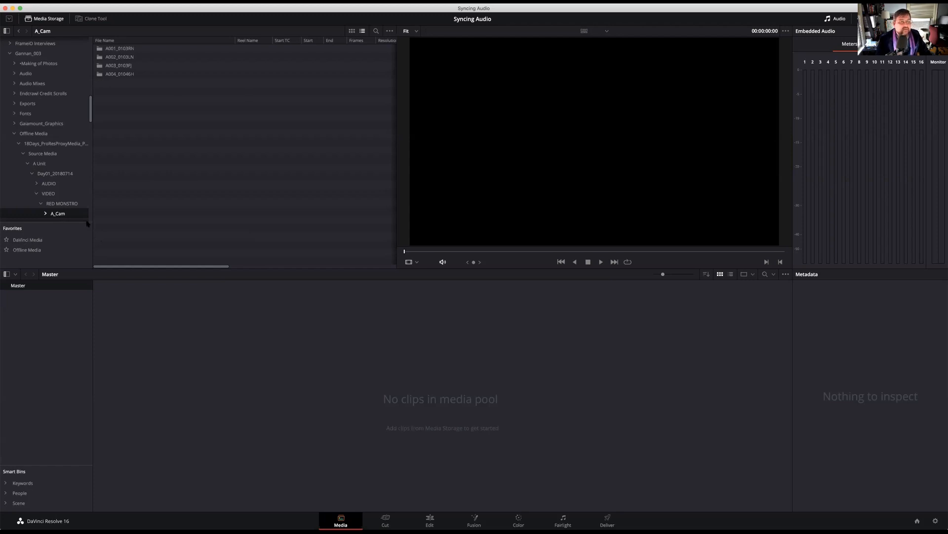
click(51, 193)
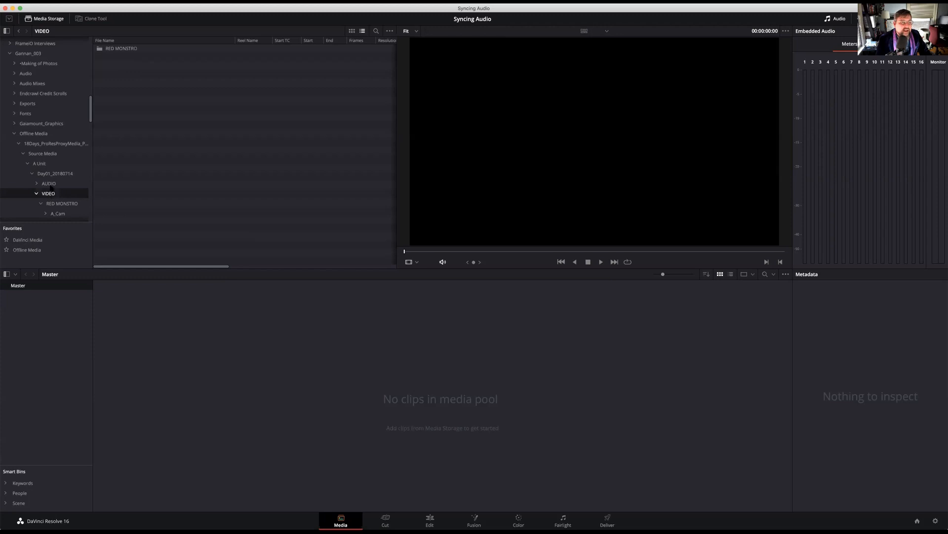
Return to the A Unit folder in media storage and create a media pool bin named Day 1
click(54, 173)
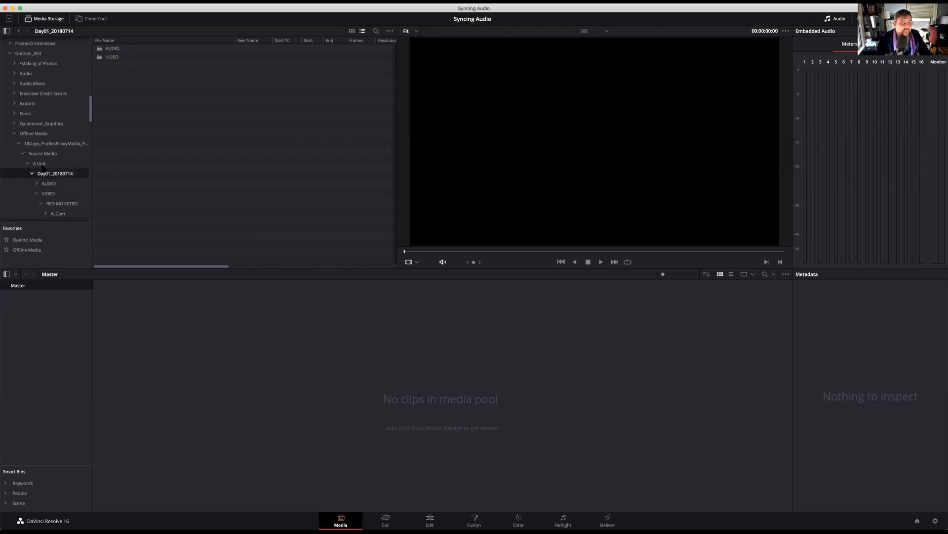
click(39, 164)
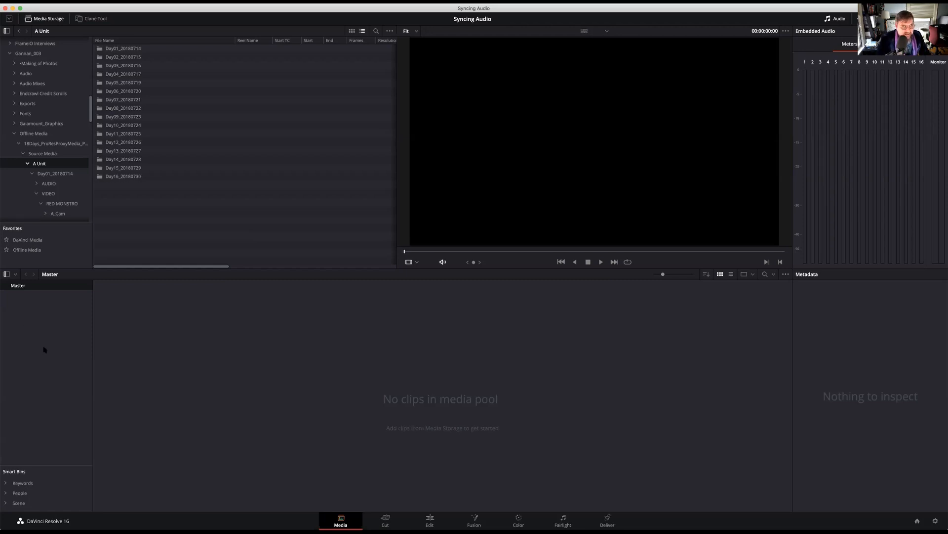
right_click(45, 311)
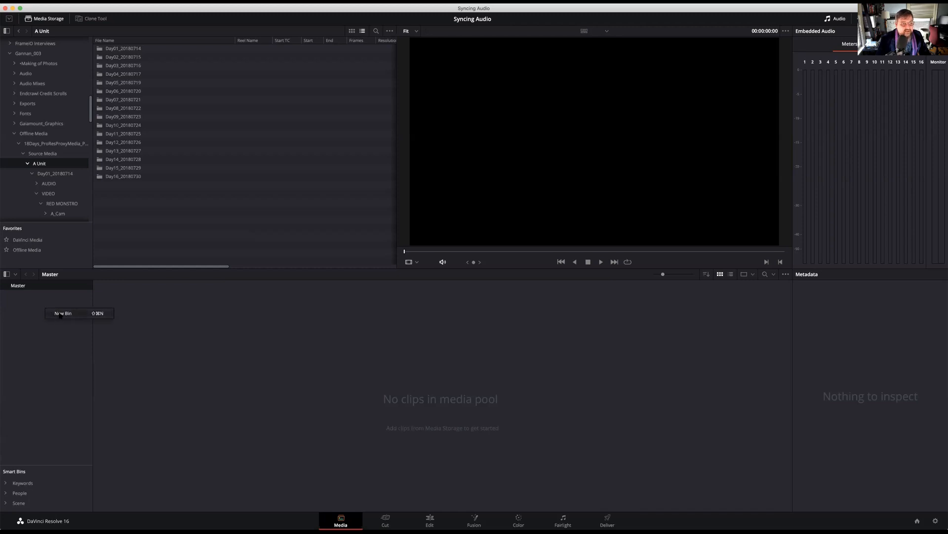
click(60, 313)
text(Day 1)
key(Return)
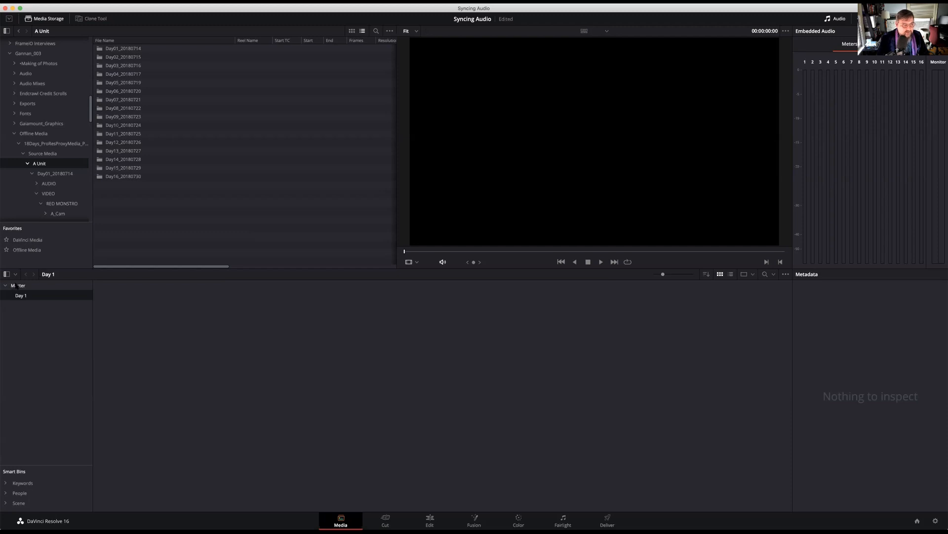
Add a bin named Day 1 Audio inside the Day 1 bin
right_click(23, 296)
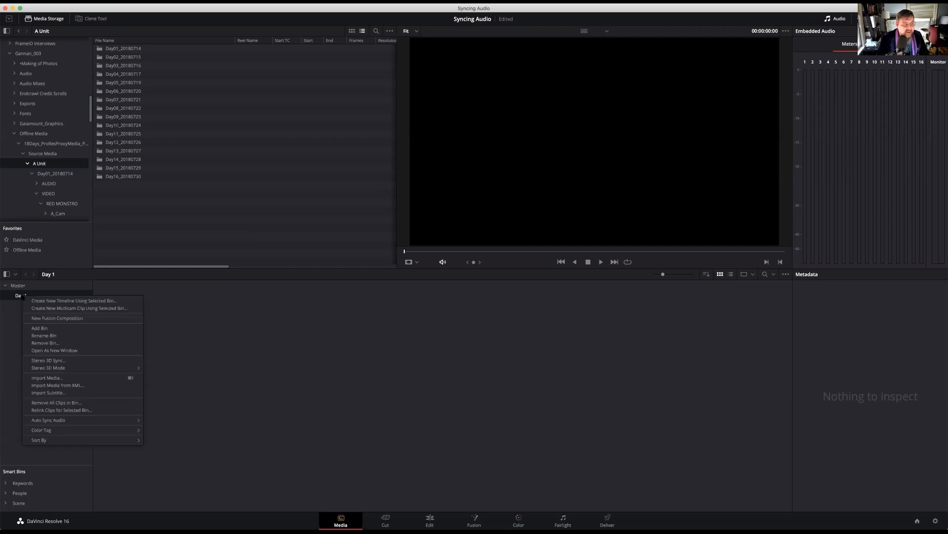
click(44, 329)
text(Day 1 Audio)
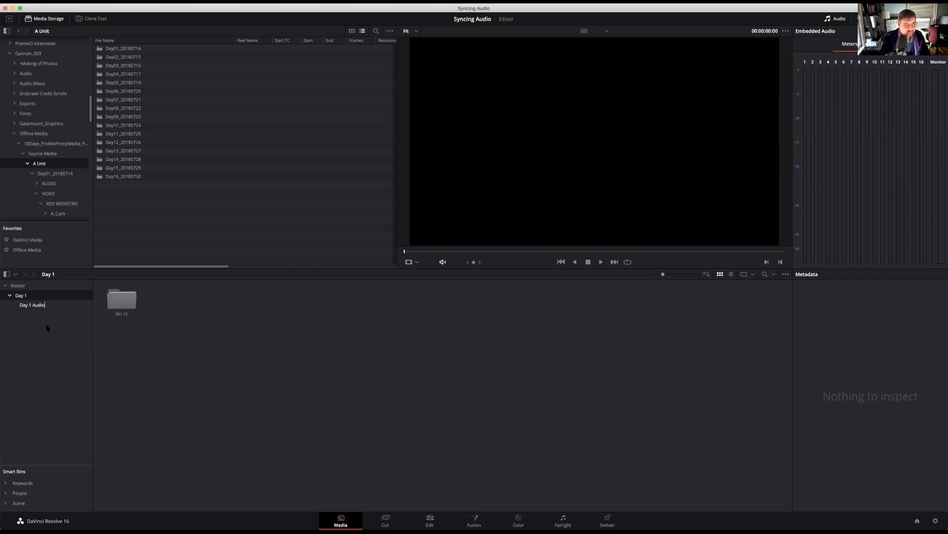
key(Return)
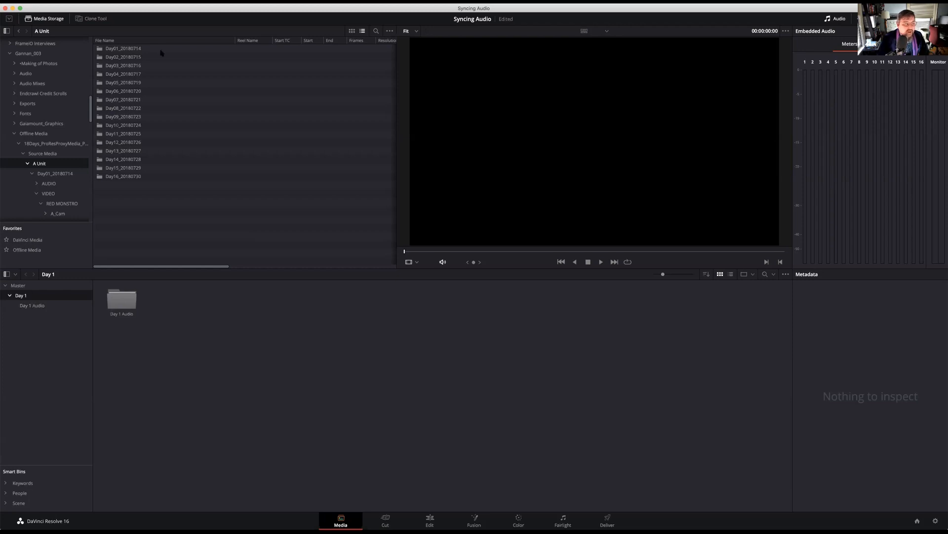
Open the Day01_20180714 folder and add its VIDEO folder to the Day 1 bin, changing the project frame rate to match the clips
double_click(126, 49)
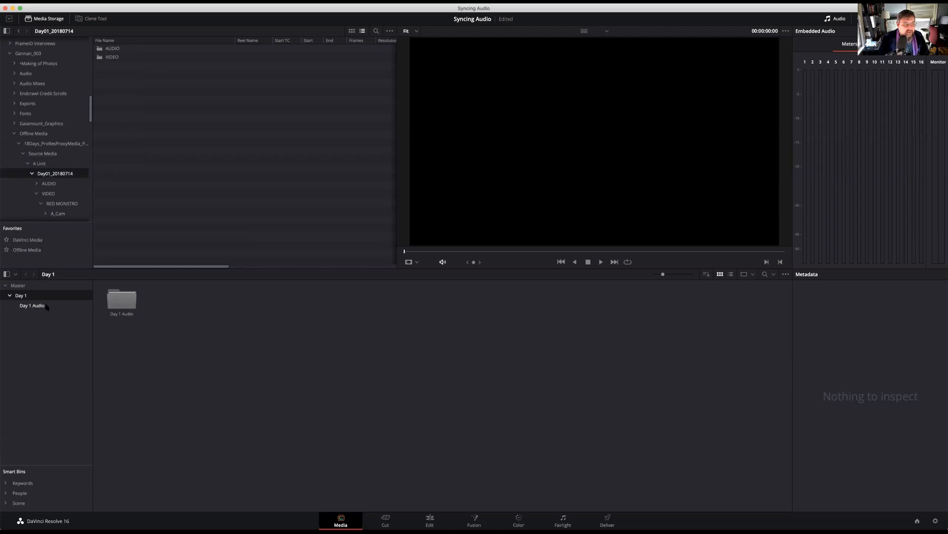
click(103, 57)
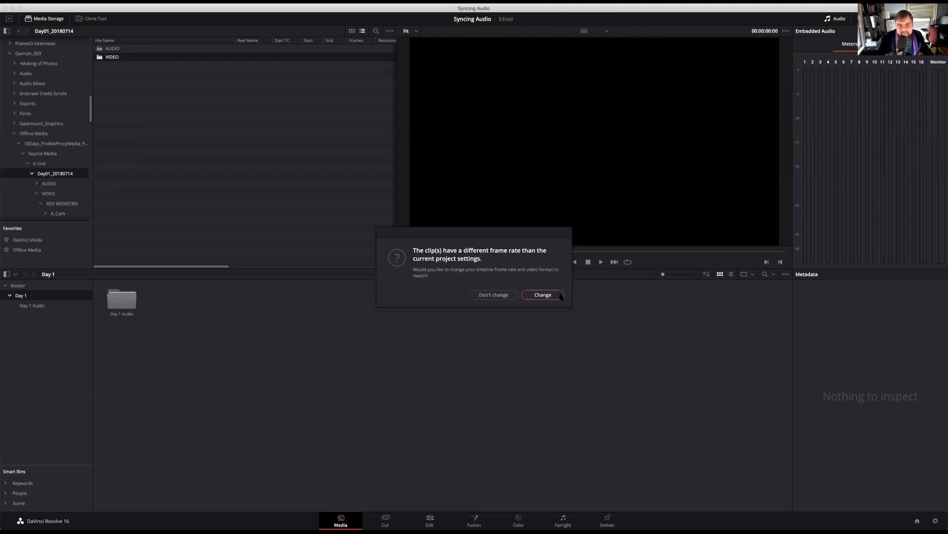
click(561, 295)
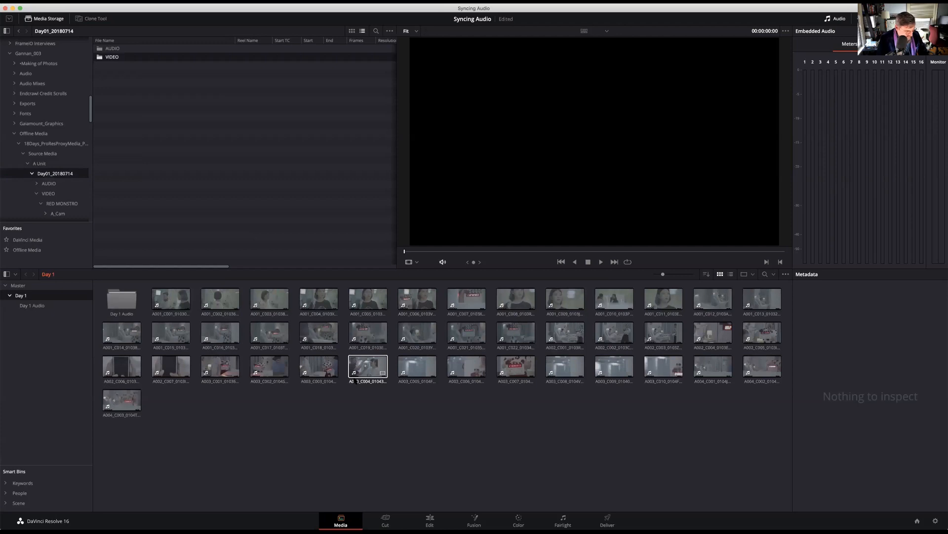
Undo the clip import and add the VIDEO folder and its subfolders into the Day 1 bin again
key(super+z)
right_click(114, 58)
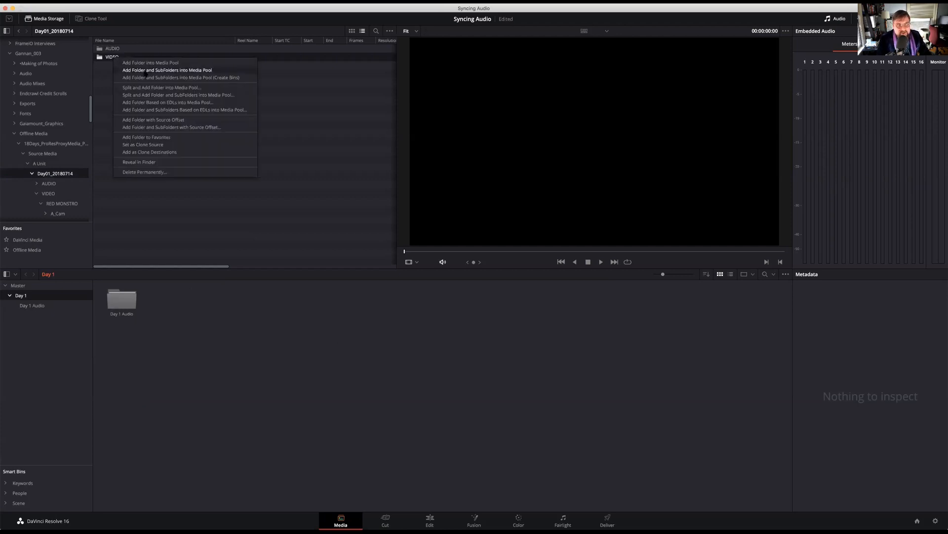
click(186, 71)
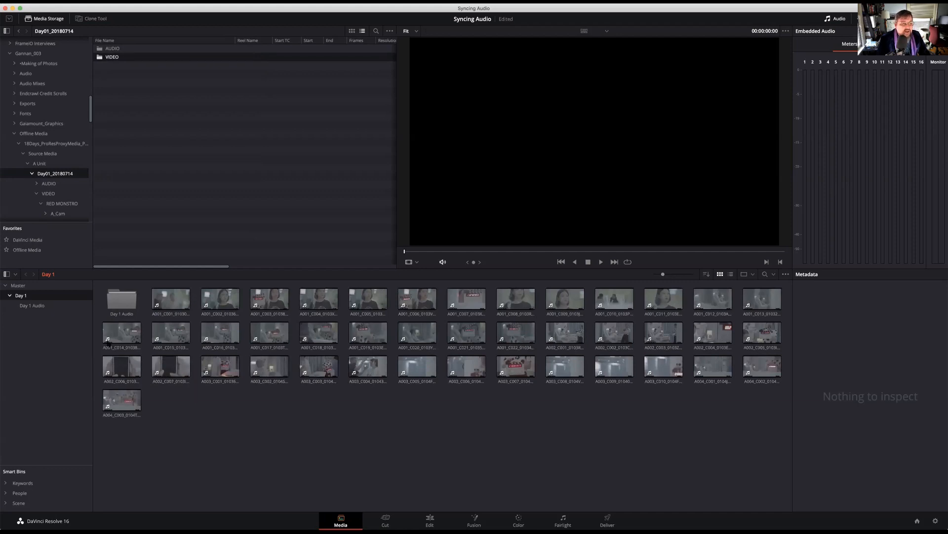
Open the Day 1 Audio bin and add the contents of the Day01_20180714 AUDIO folder to it
click(35, 305)
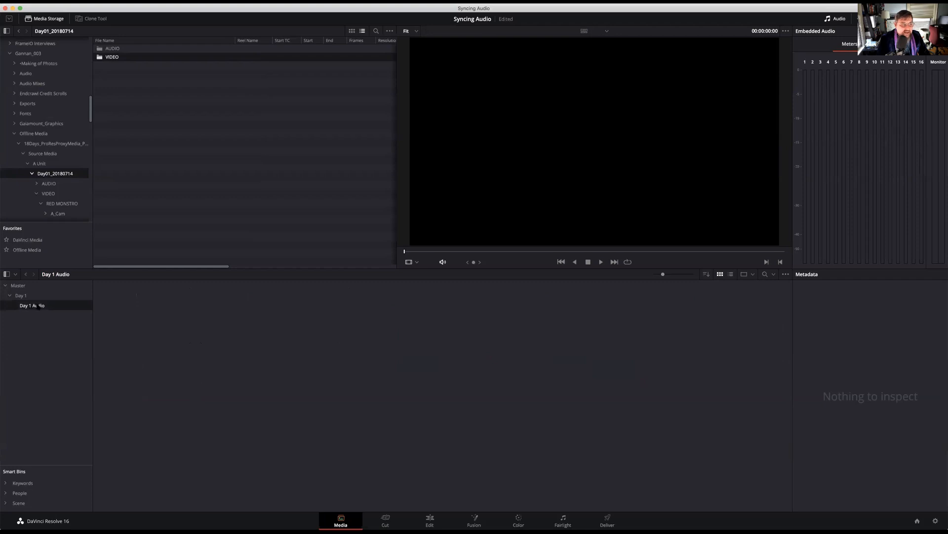
click(112, 49)
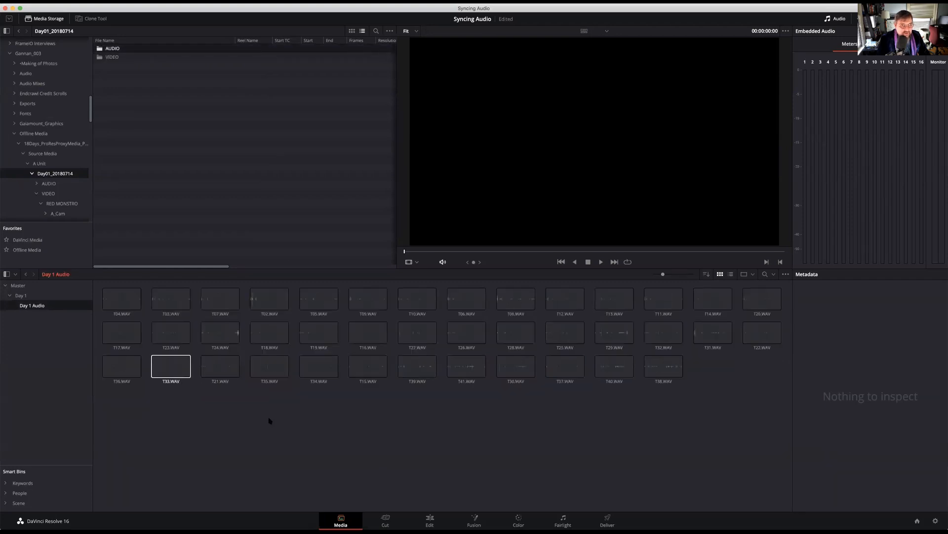
Switch between the Day 1 and Day 1 Audio bins to review the imported video clips and WAV files
click(21, 295)
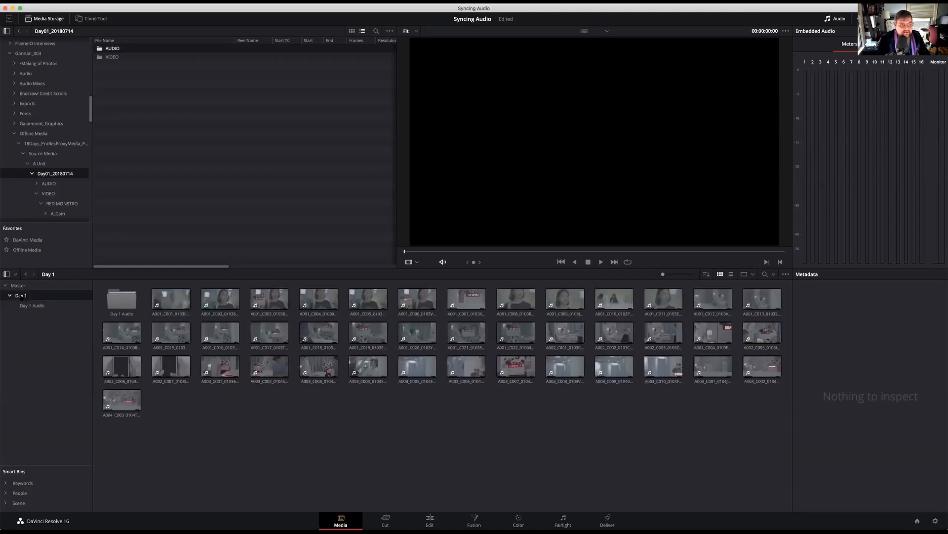
click(45, 307)
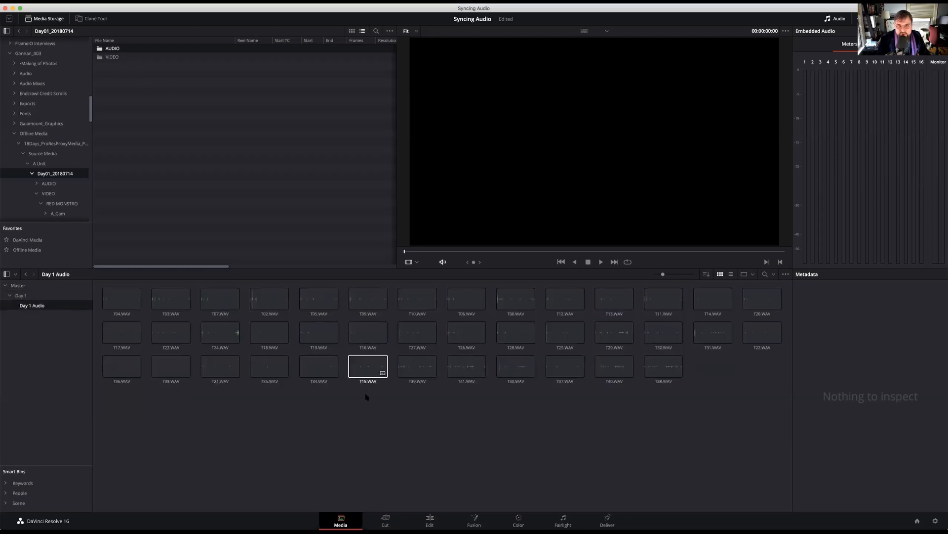
click(20, 295)
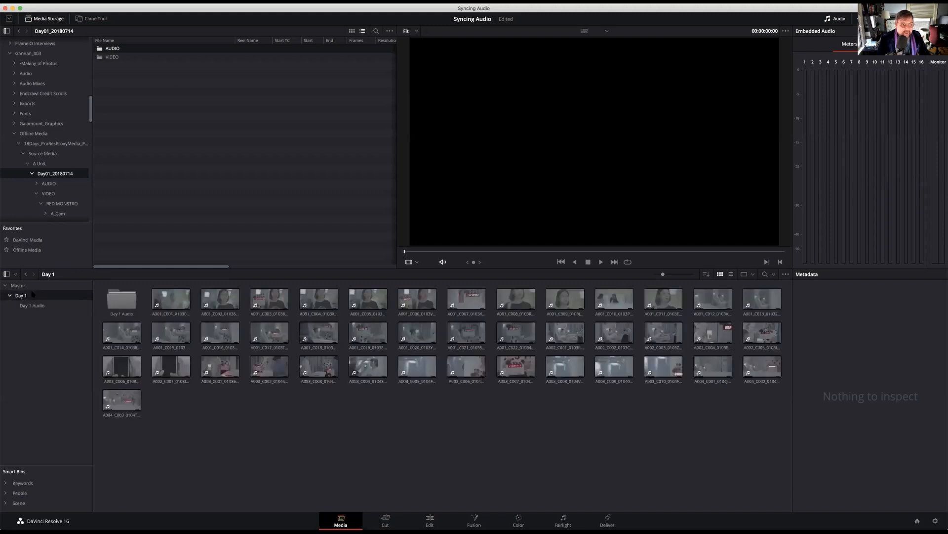
click(32, 305)
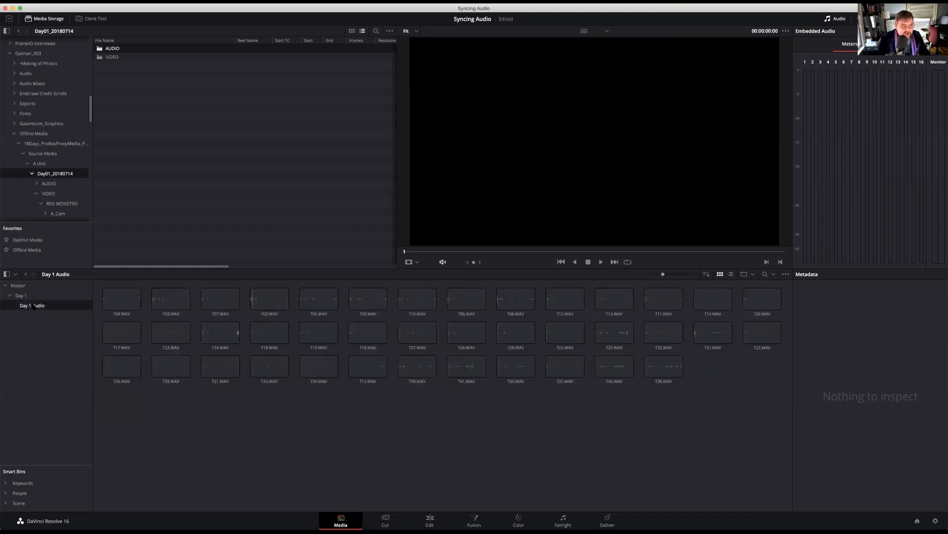
click(35, 295)
click(43, 306)
click(20, 296)
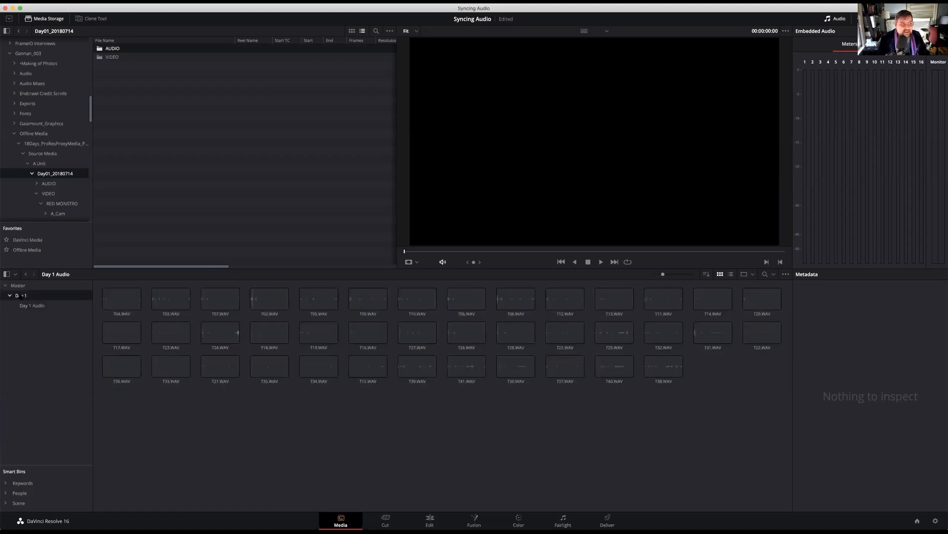
Show the Auto Sync Audio options for the Day 1 bin and dismiss them without syncing
right_click(19, 297)
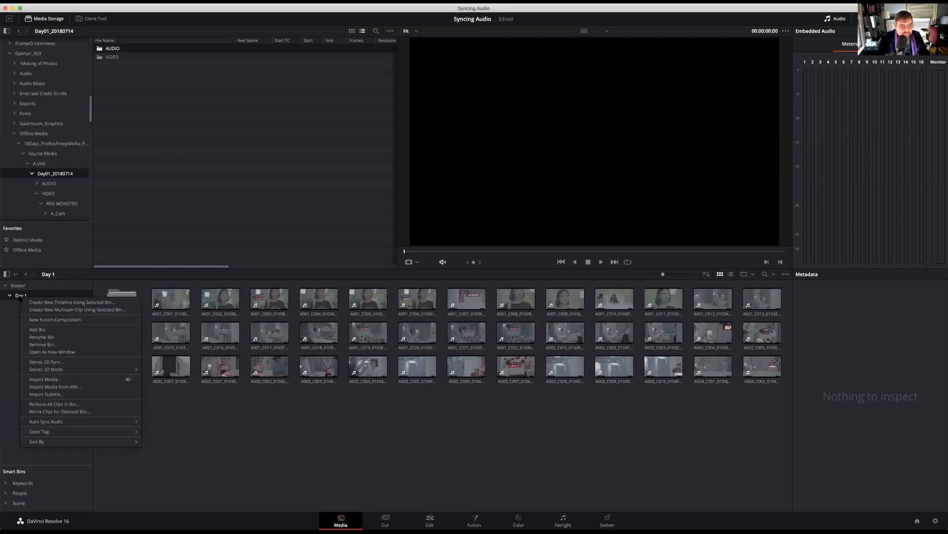
mouse_move(53, 423)
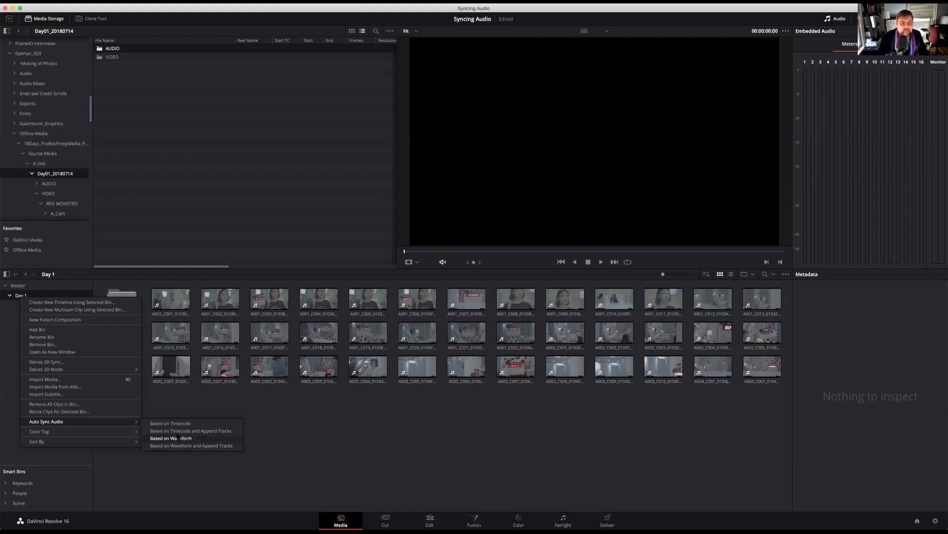
click(235, 510)
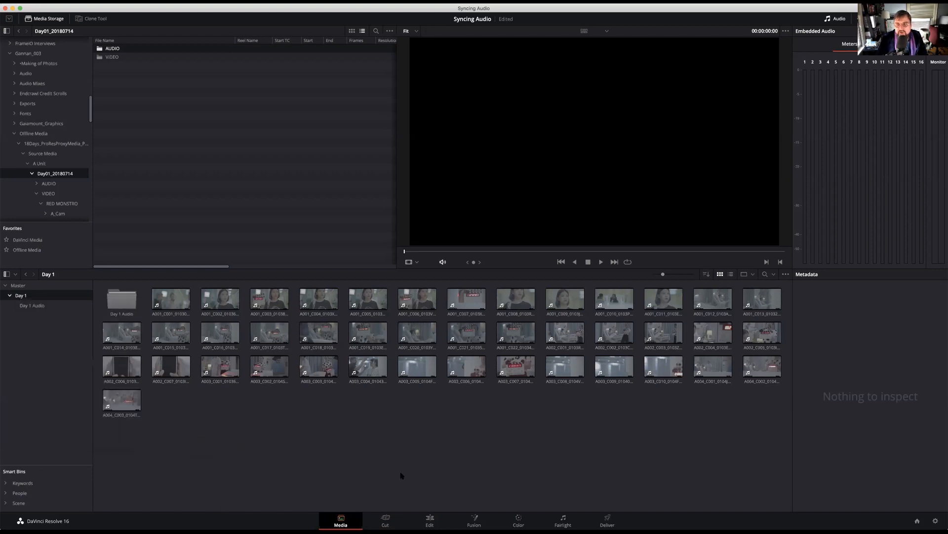
Preview the Day 1 clips A001_C001, C003, C008, C010 and C011, scrubbing through several of them in the viewer
click(182, 303)
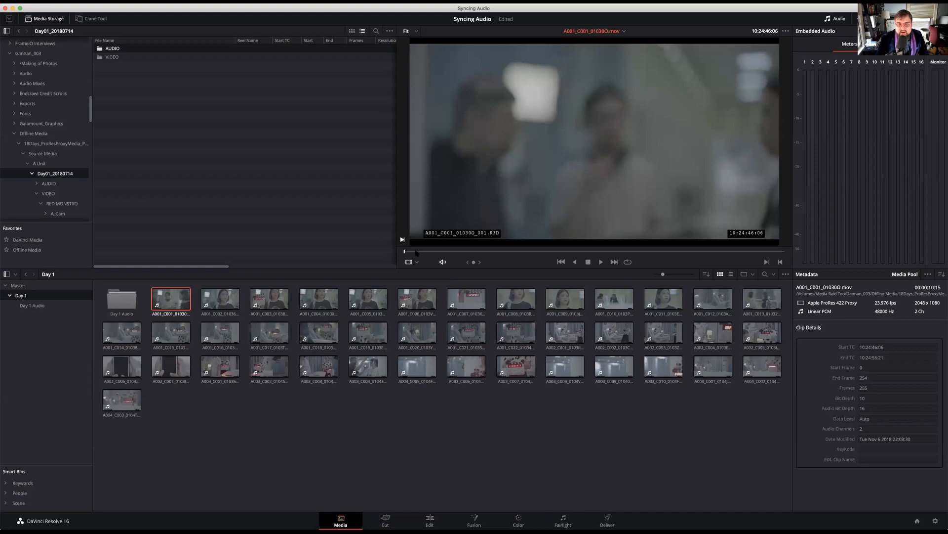
key(space)
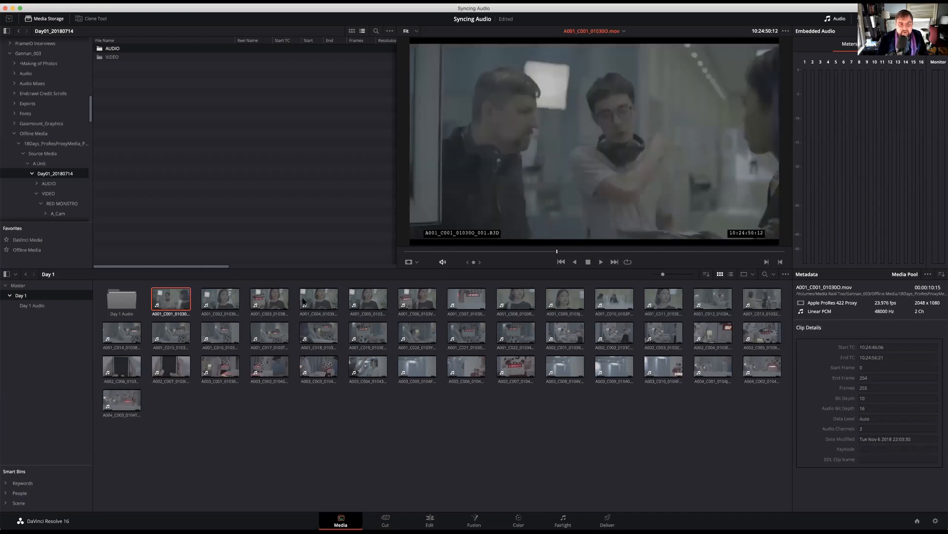
click(269, 299)
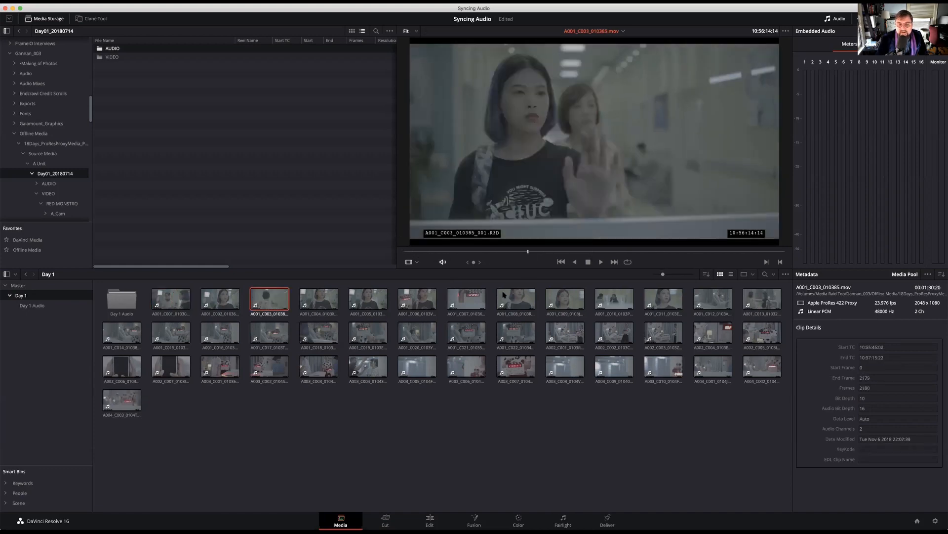
click(503, 295)
drag(651, 261, 541, 254)
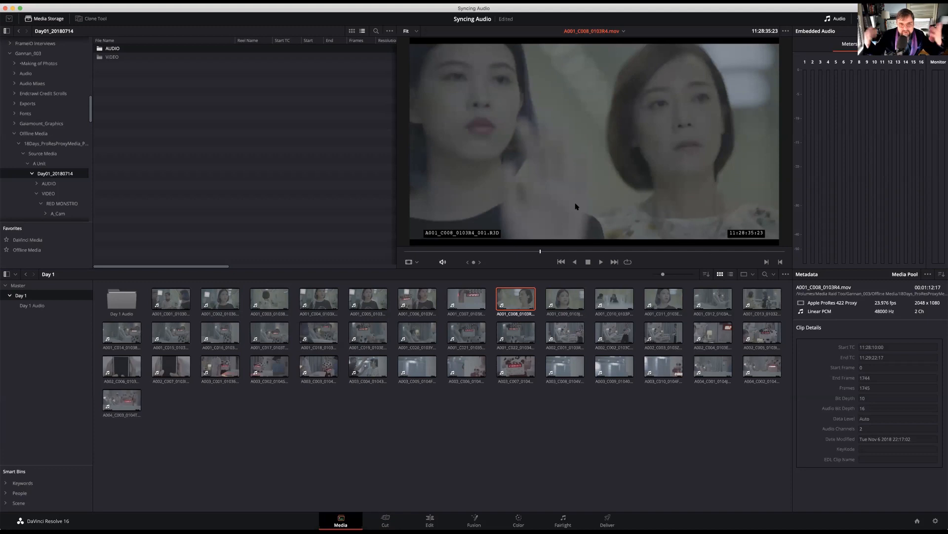
click(625, 302)
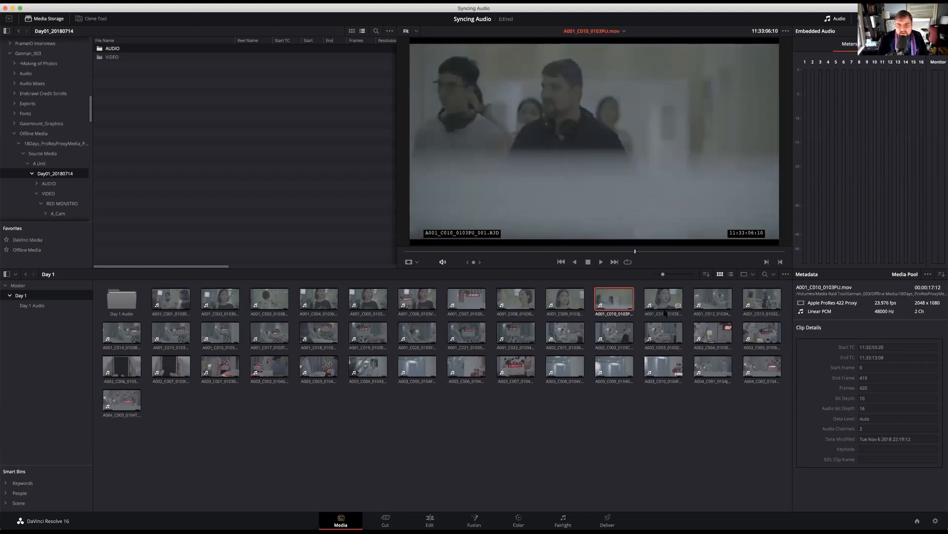
key(Right)
drag(718, 252, 575, 253)
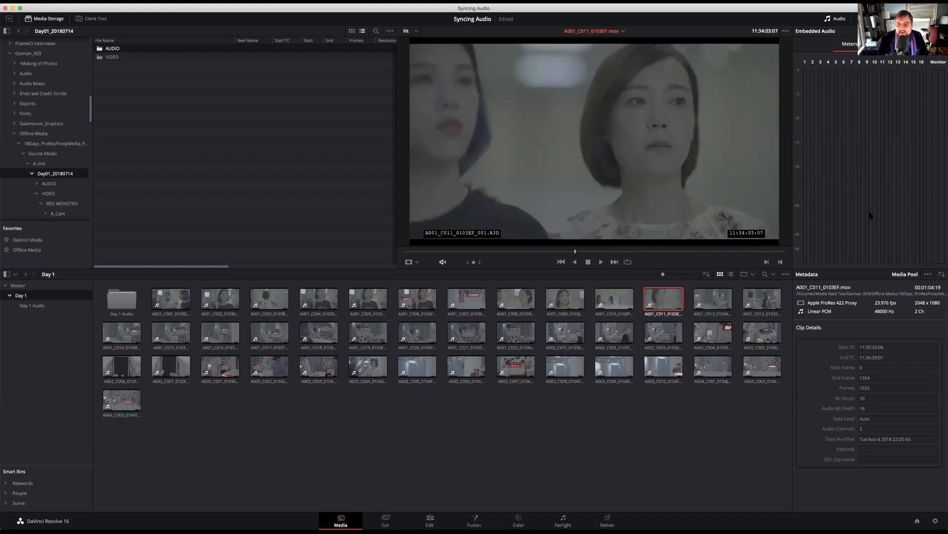
drag(614, 252, 637, 251)
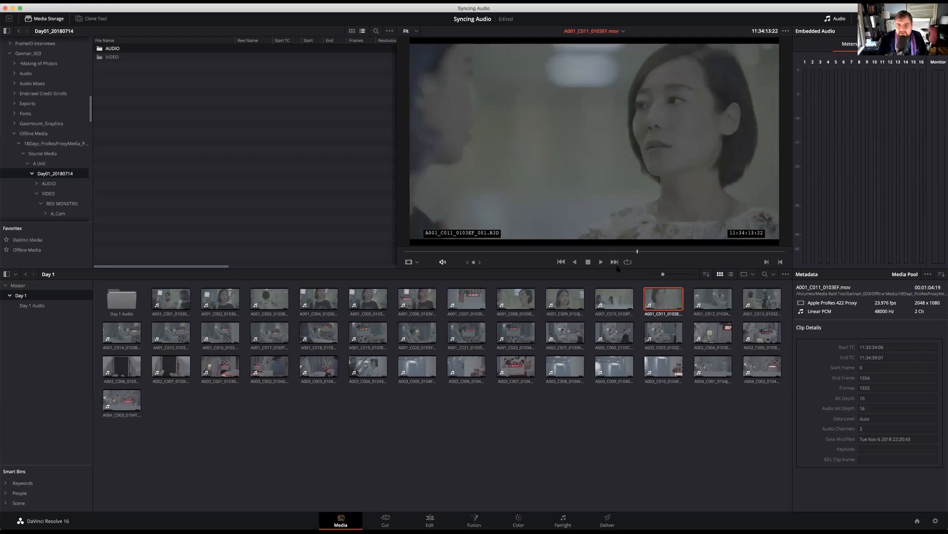
Auto sync the audio of the Day 1 bin based on timecode
right_click(18, 296)
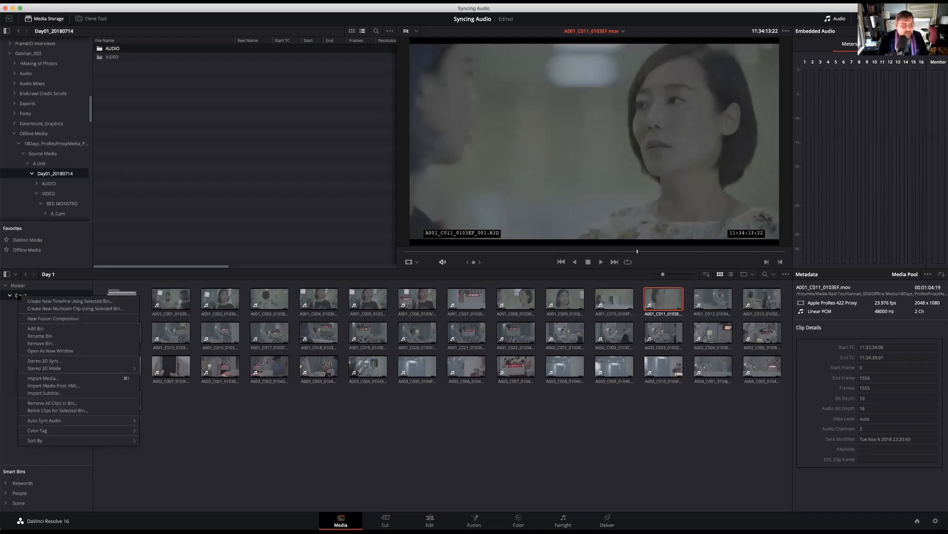
mouse_move(74, 421)
click(162, 423)
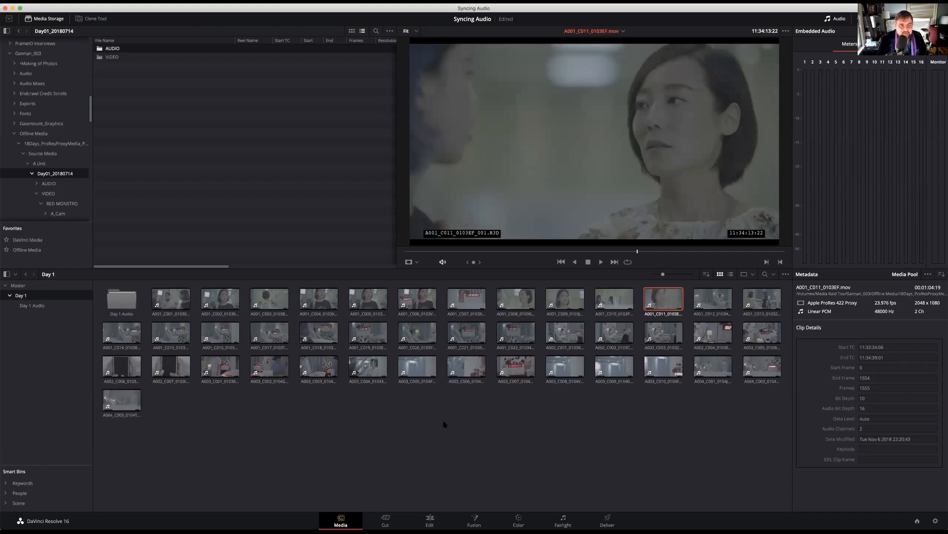
Check the synced clips A001_C007 and A002_C002 in the viewer
click(472, 298)
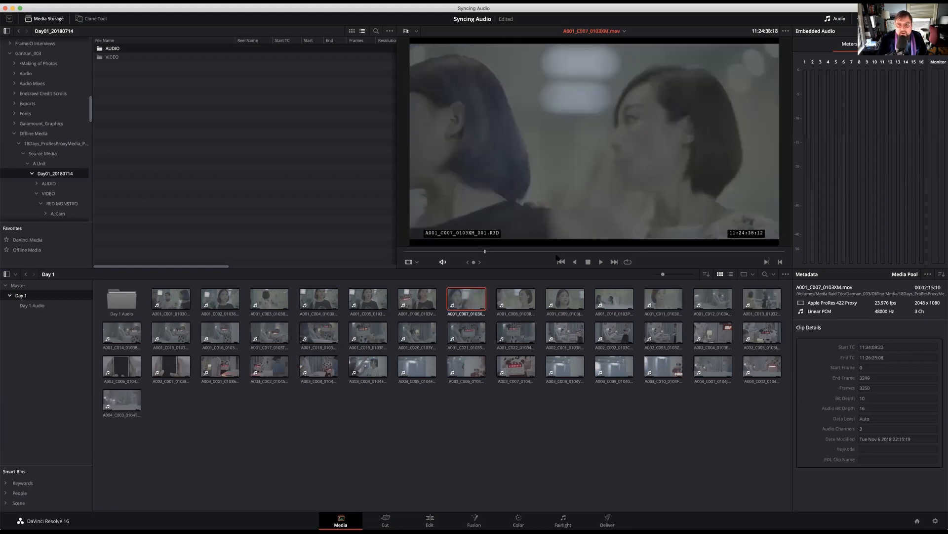
click(613, 332)
click(559, 251)
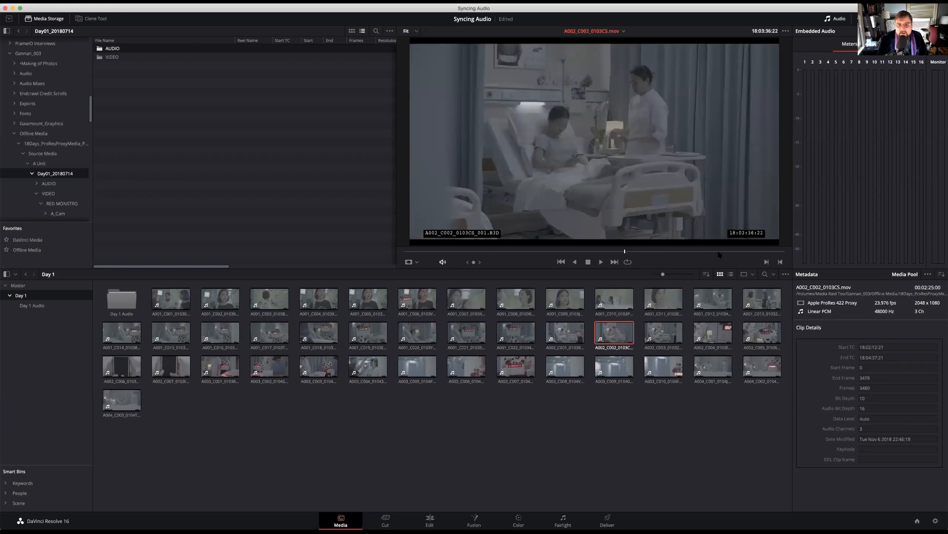
Auto sync the audio of the Day 1 bin based on waveform
click(30, 305)
click(23, 296)
right_click(23, 296)
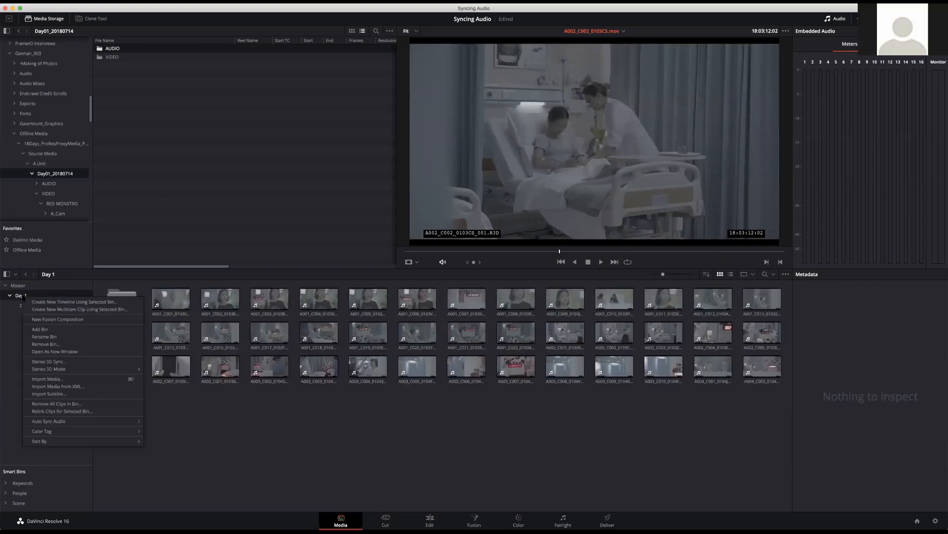
mouse_move(84, 422)
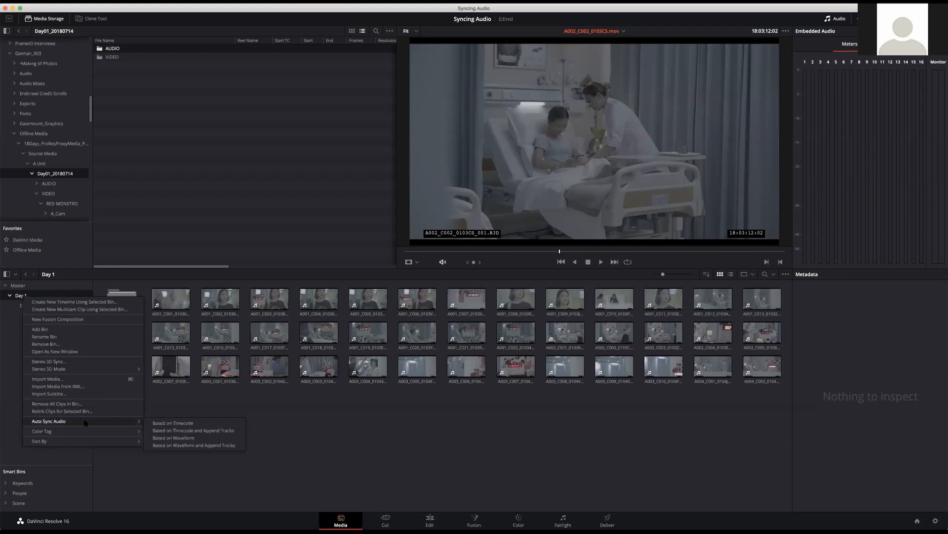
click(191, 438)
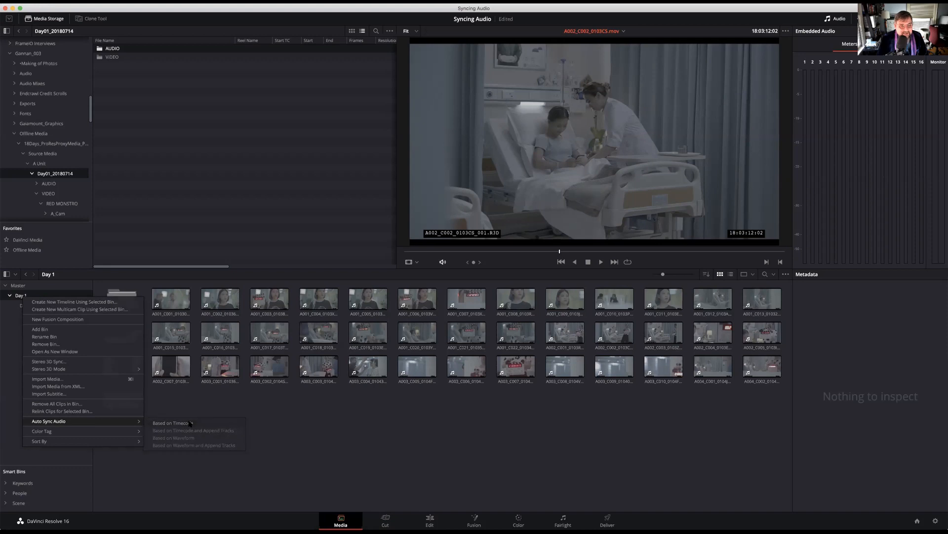
Preview the Day 1 clips A001_C008, C006, C003, C011 and C016, scrubbing through some of them to check their audio
click(525, 298)
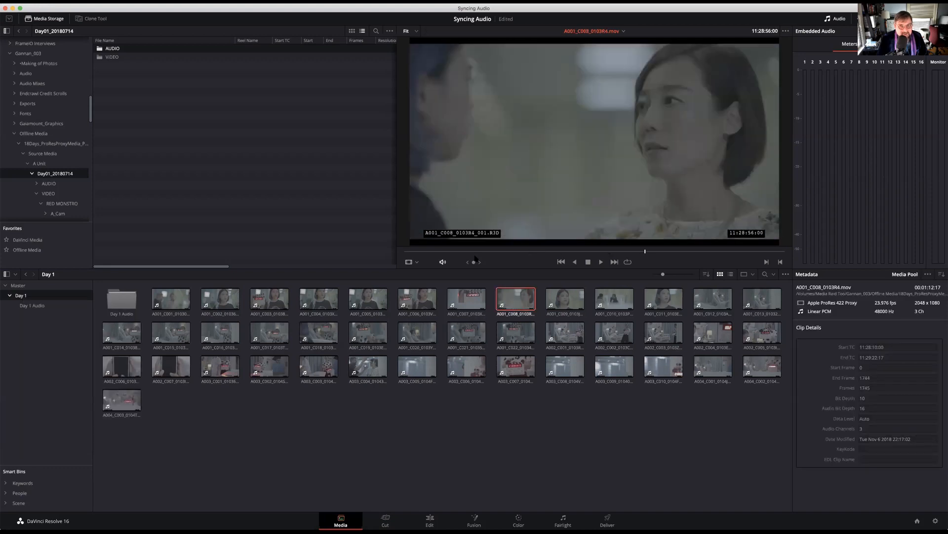
click(418, 299)
drag(632, 254, 541, 255)
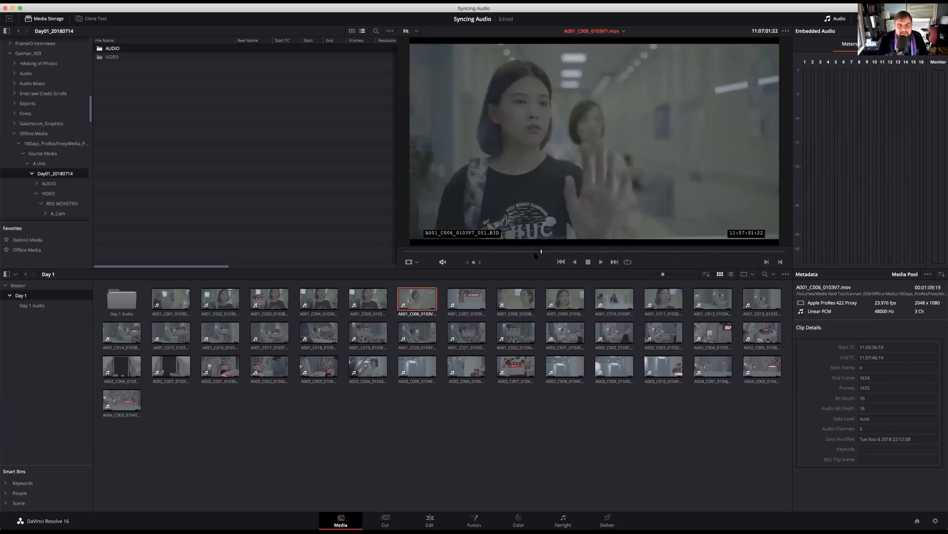
click(285, 297)
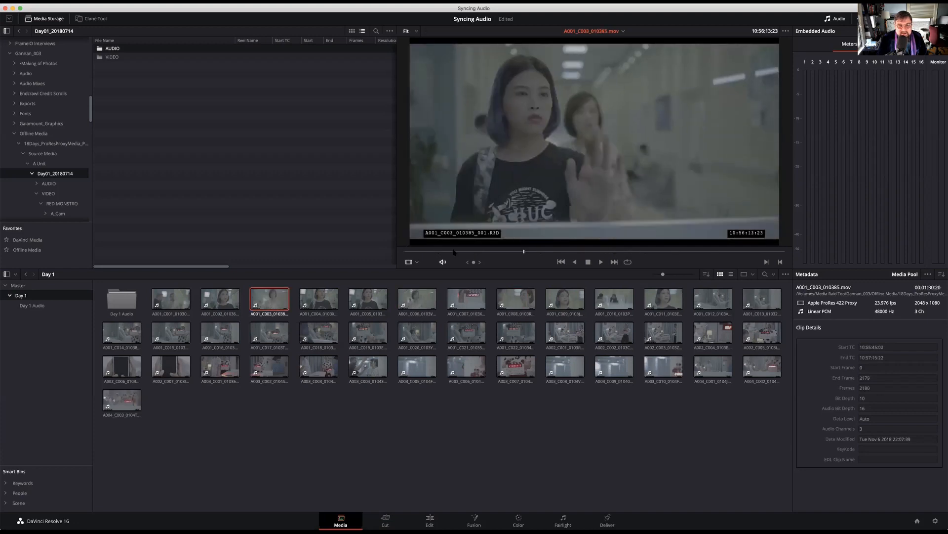
click(667, 299)
drag(674, 254, 499, 254)
click(231, 346)
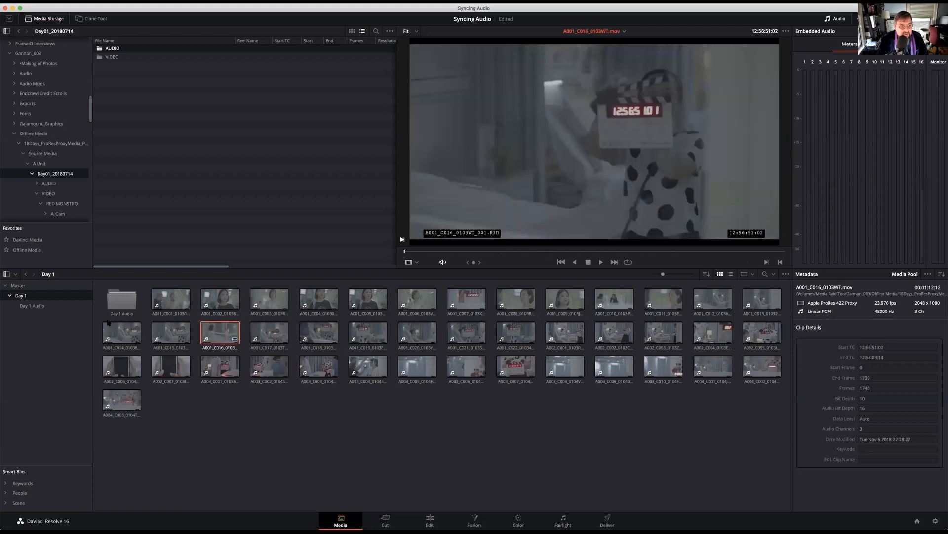
Review the Day 1 Audio and Day 1 bins, and auto sync the audio of the Master bin based on timecode
click(59, 306)
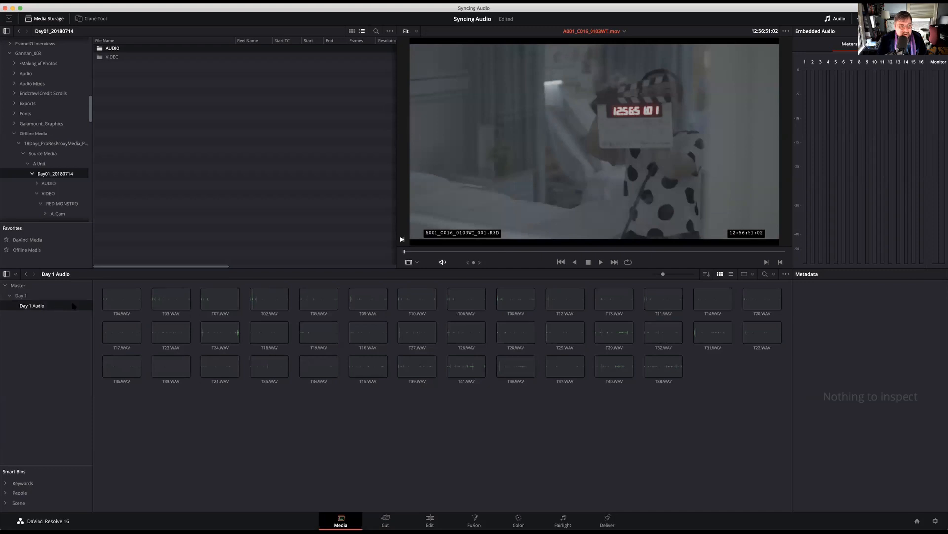
click(31, 297)
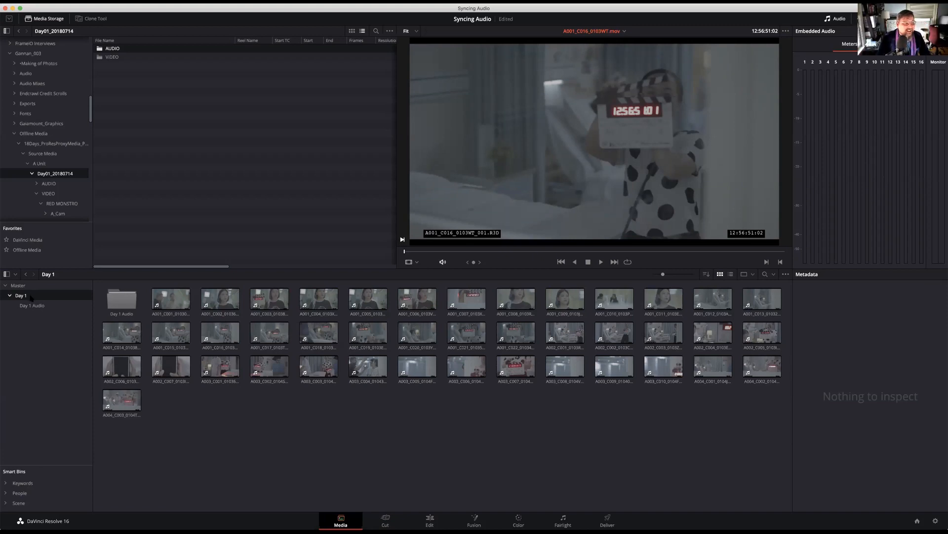
right_click(19, 286)
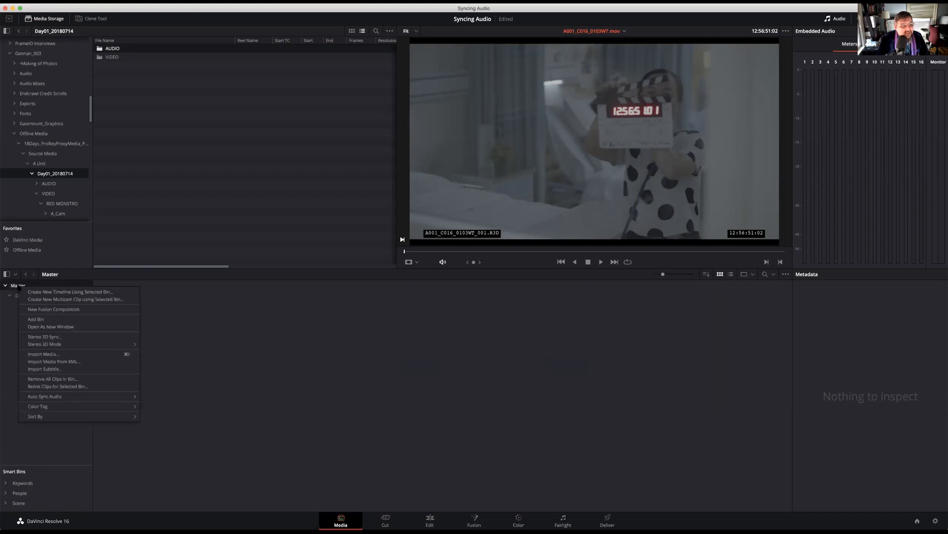
mouse_move(126, 400)
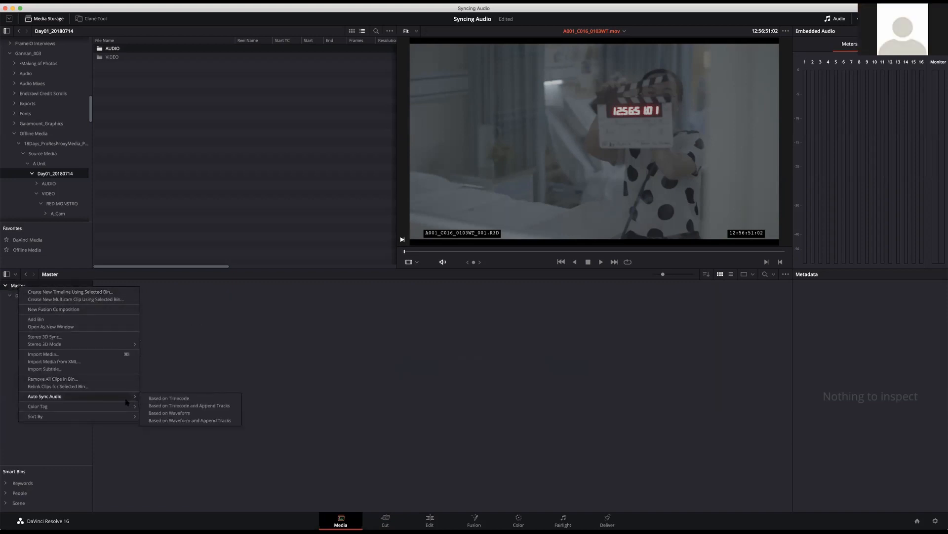
click(180, 398)
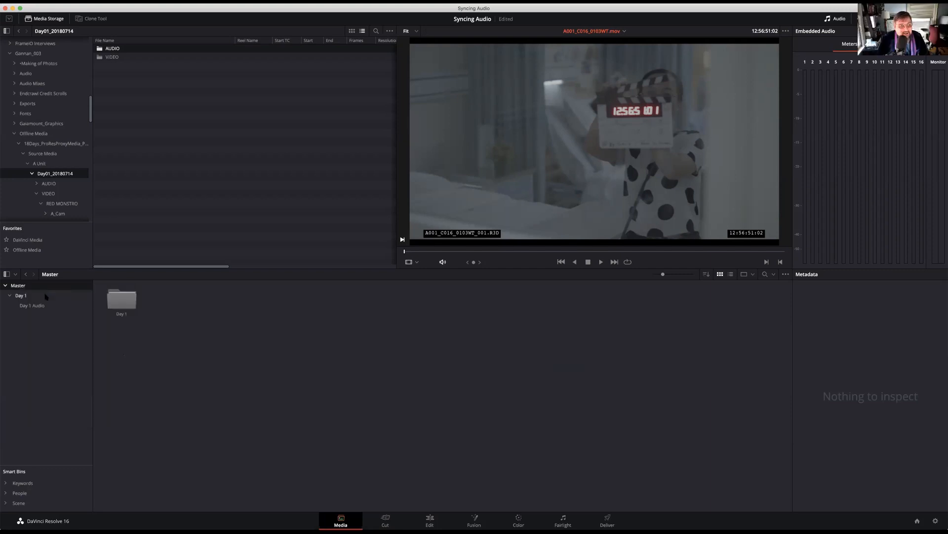
Check the Day 1 clips A001_C003, A003_C004, A003_C006, A003_C008 and A001_C019 in the viewer
click(46, 296)
click(262, 308)
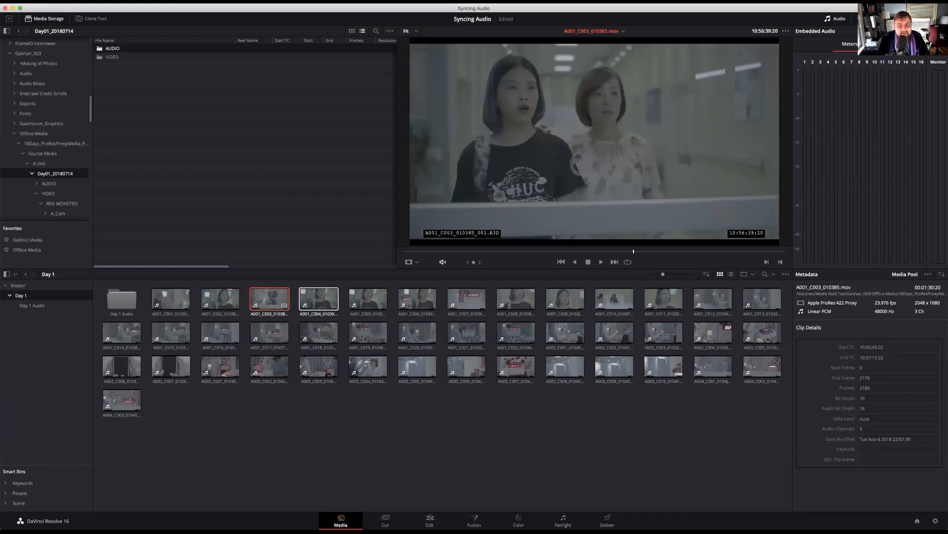
mouse_move(634, 252)
mouse_down()
mouse_move(481, 252)
mouse_move(714, 252)
mouse_move(635, 251)
mouse_up()
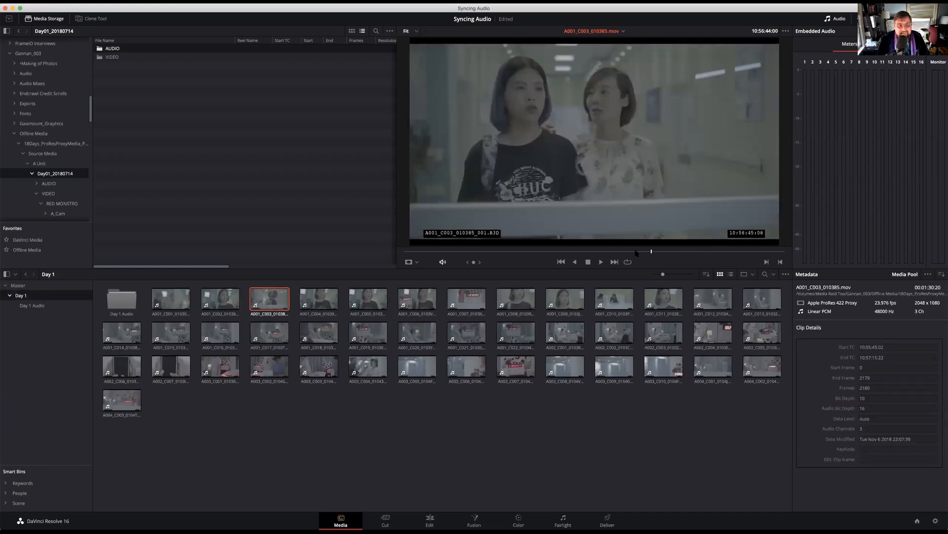
click(366, 368)
drag(453, 252, 708, 256)
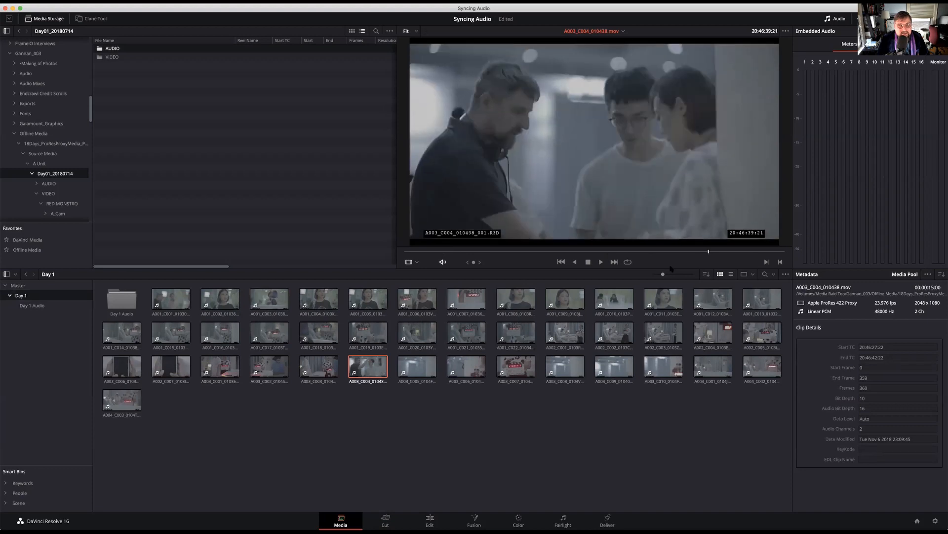
click(464, 368)
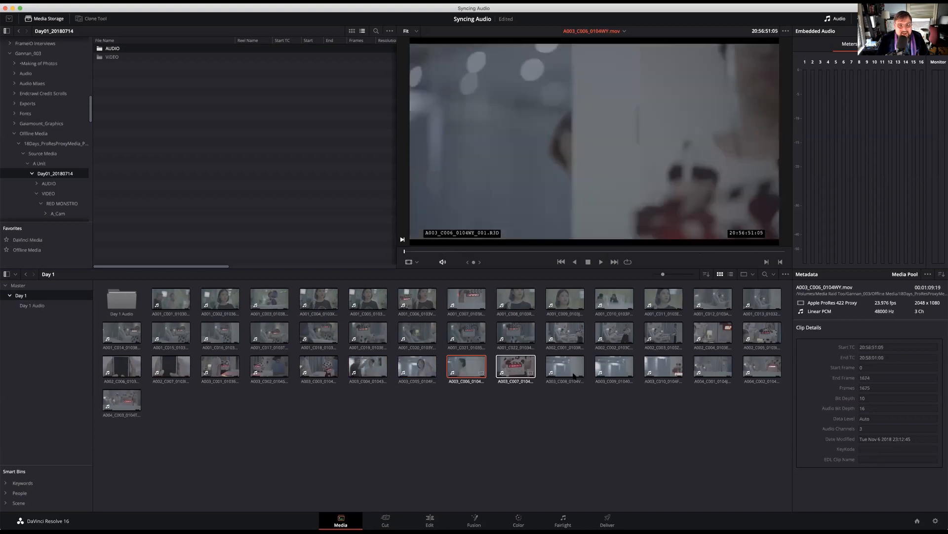
click(573, 375)
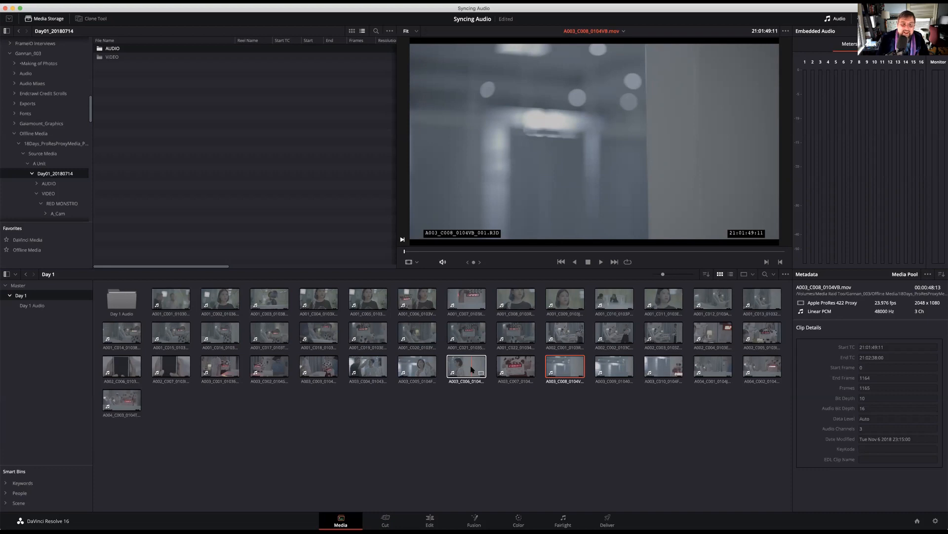
click(370, 333)
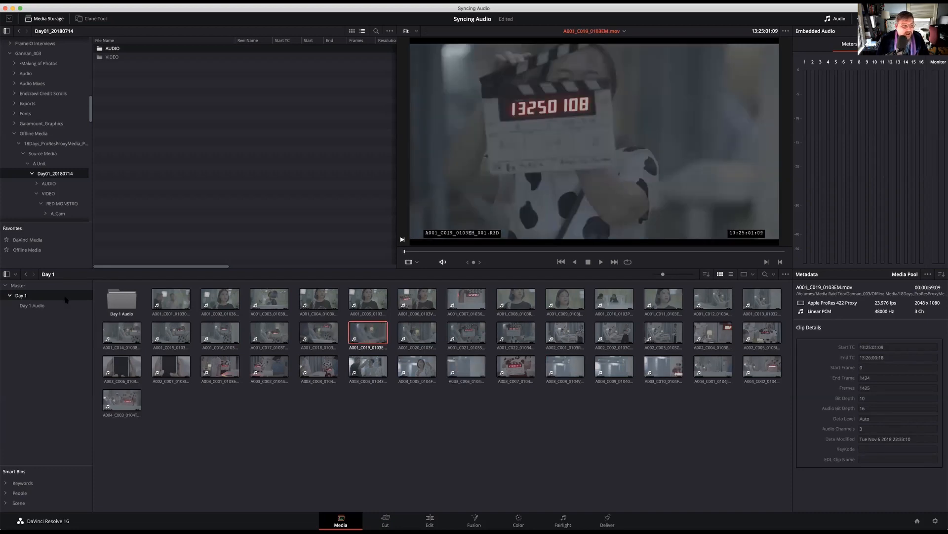
Move all the WAV files from the Day 1 Audio bin into the Day 1 bin
click(27, 306)
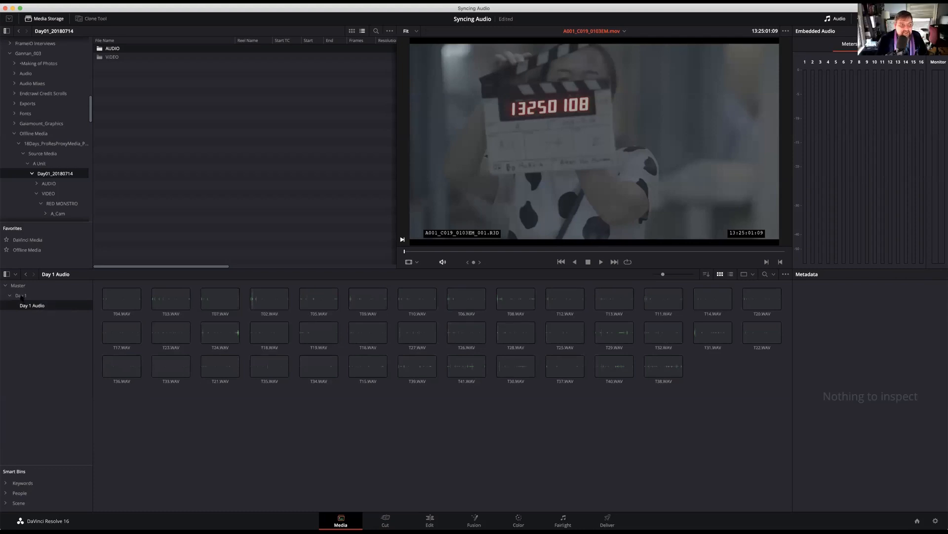
click(22, 295)
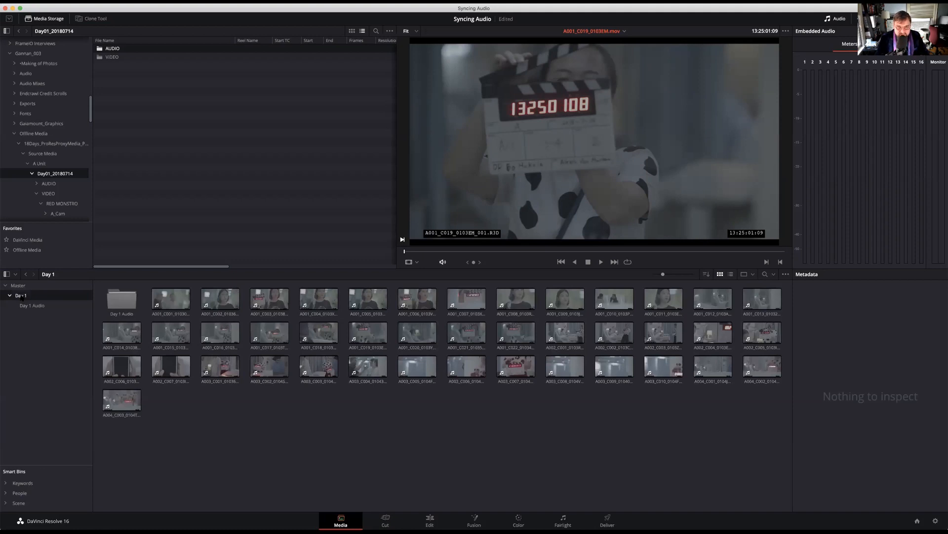
click(32, 306)
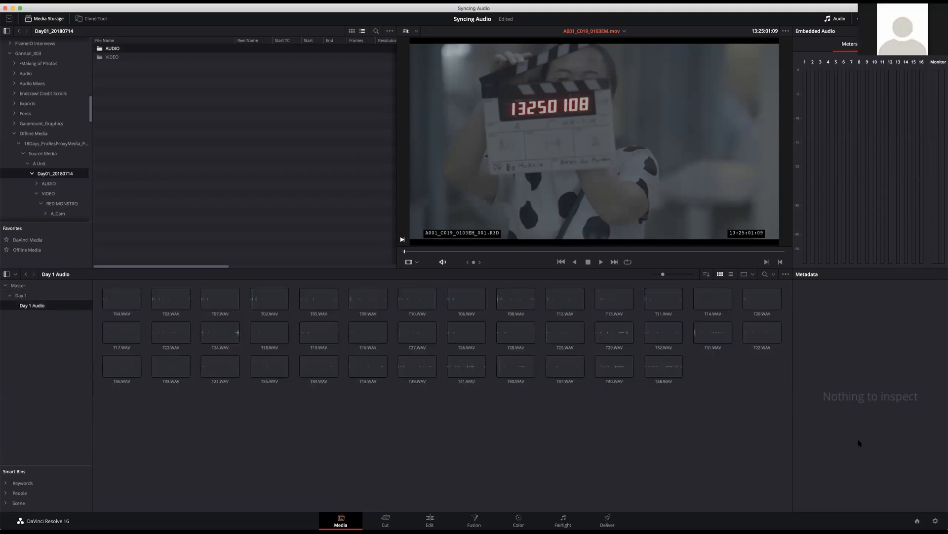
drag(763, 422, 20, 295)
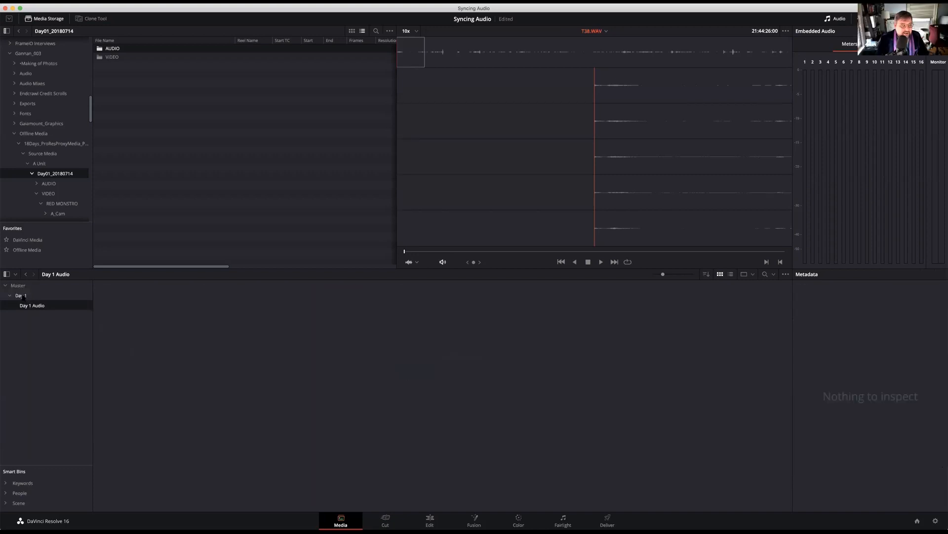
Auto sync the audio of the Day 1 bin, which holds both video and WAV files, based on timecode
click(22, 295)
right_click(22, 295)
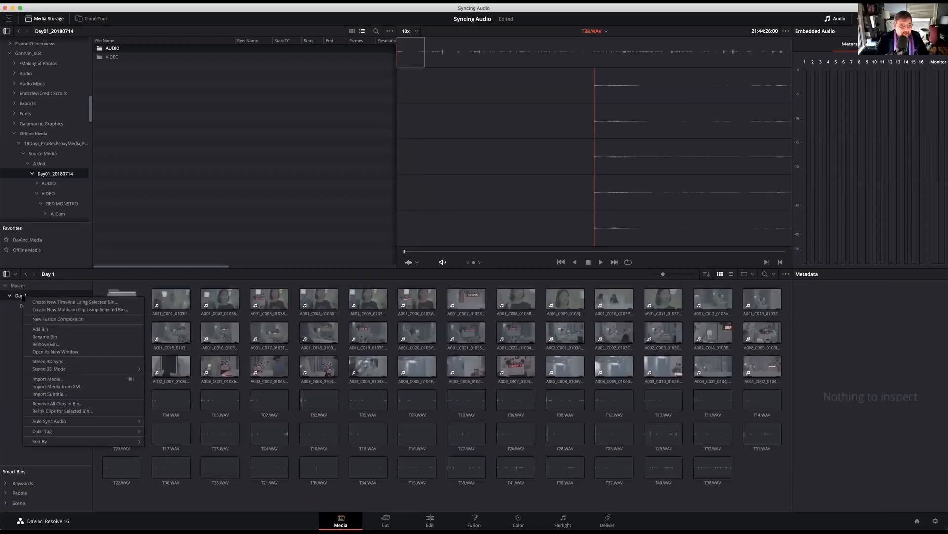
mouse_move(62, 422)
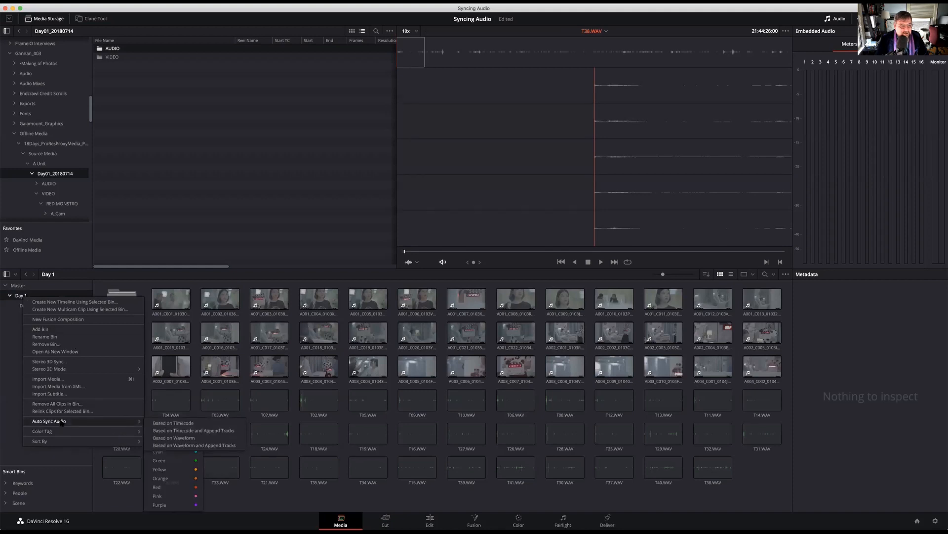
click(173, 423)
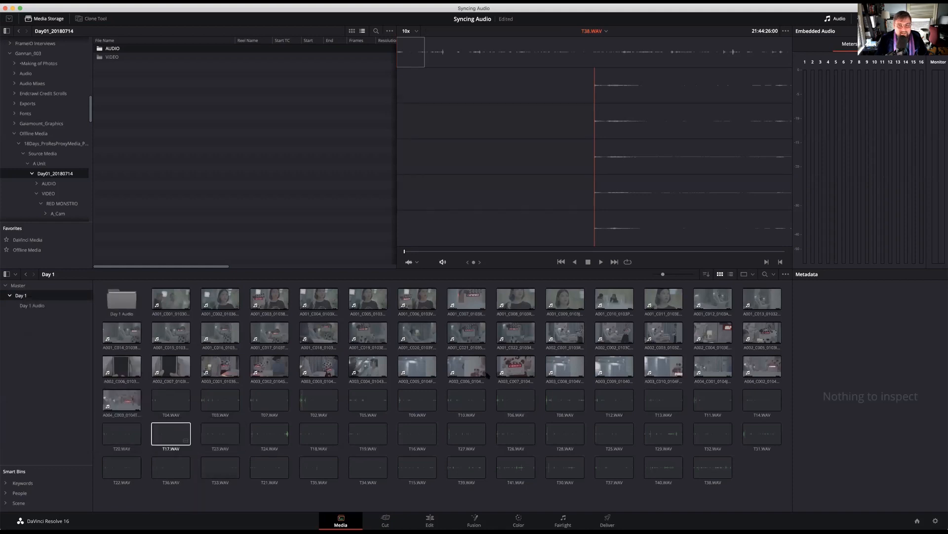
Play and scrub clip A002_C001 in the viewer, checking its embedded audio as a waveform and on the meters
click(571, 335)
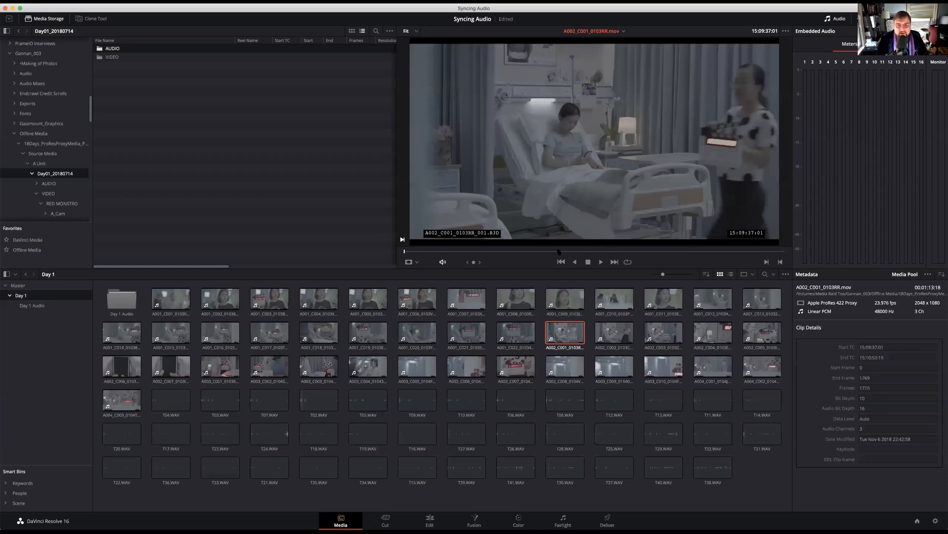
key(space)
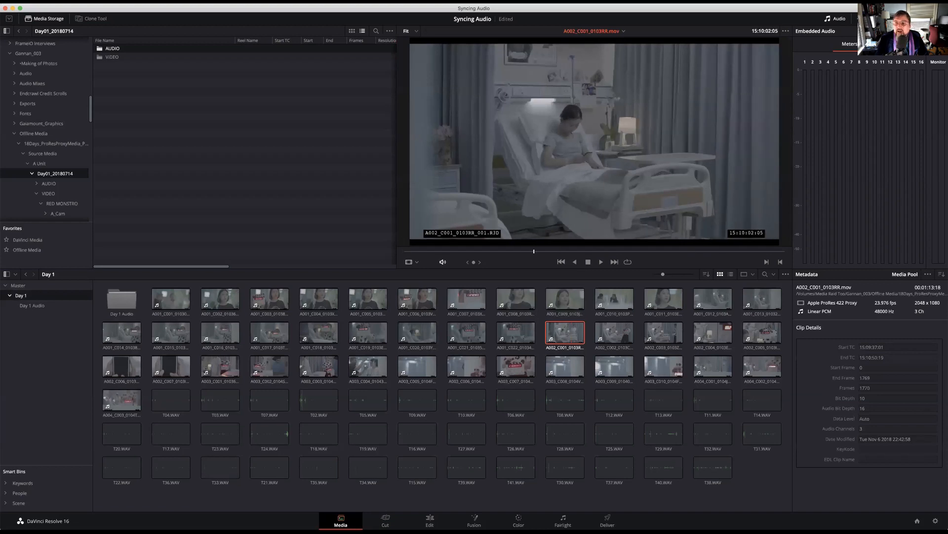
click(885, 44)
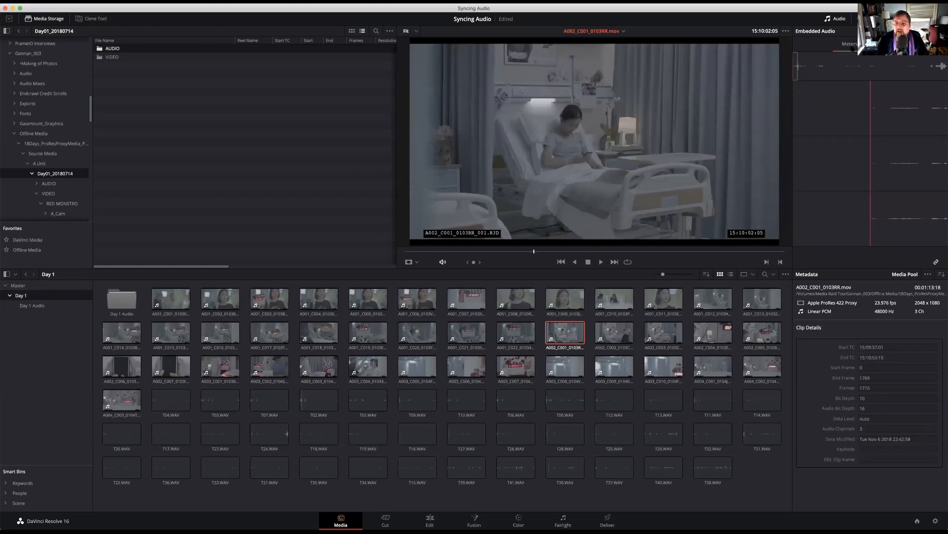
drag(534, 252, 607, 252)
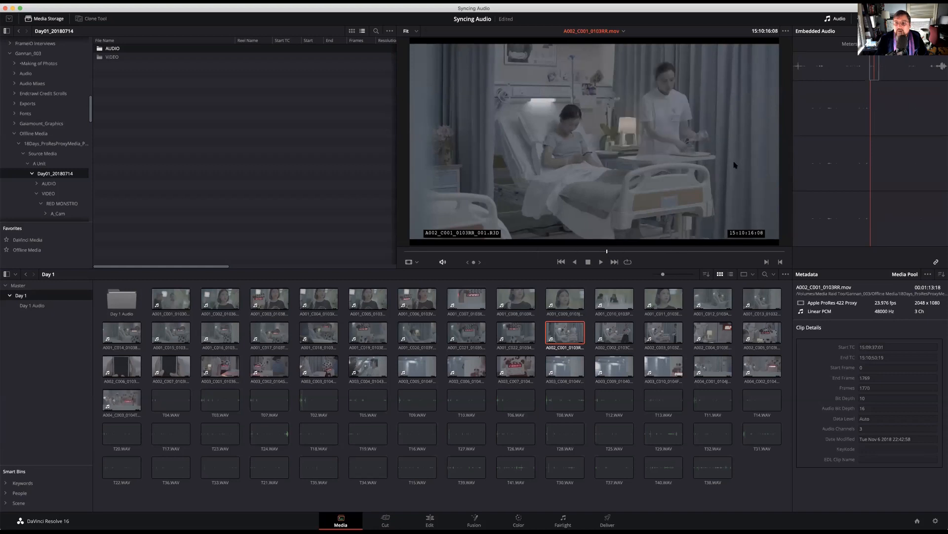
click(841, 48)
drag(487, 252, 525, 253)
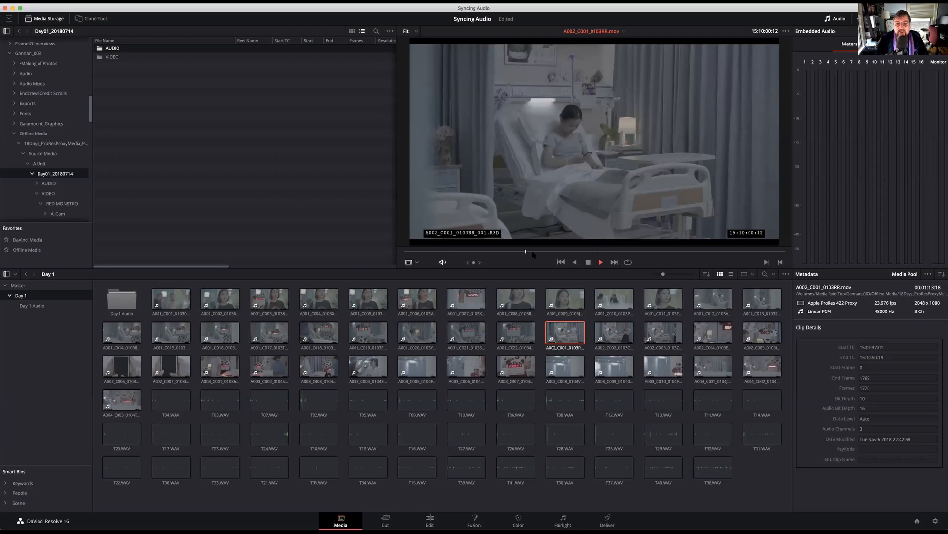
key(space)
Switch to the Edit page, preview clip A001_C009 in the source viewer and place it in a new timeline
click(430, 520)
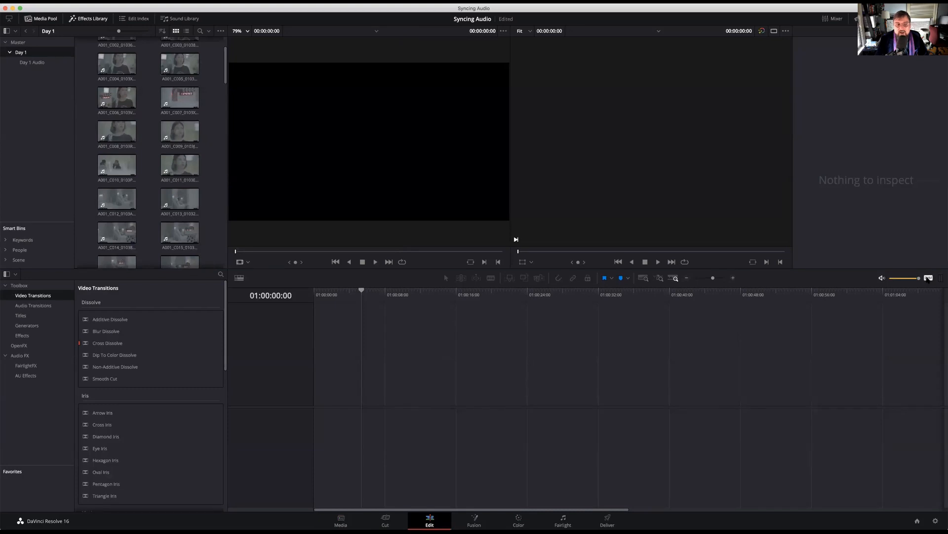
double_click(191, 140)
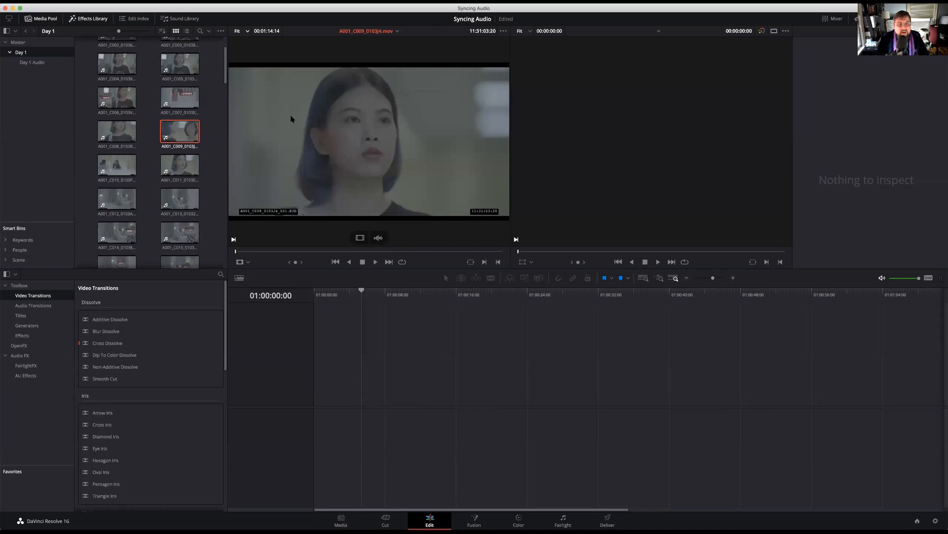
key(space)
drag(343, 177, 344, 394)
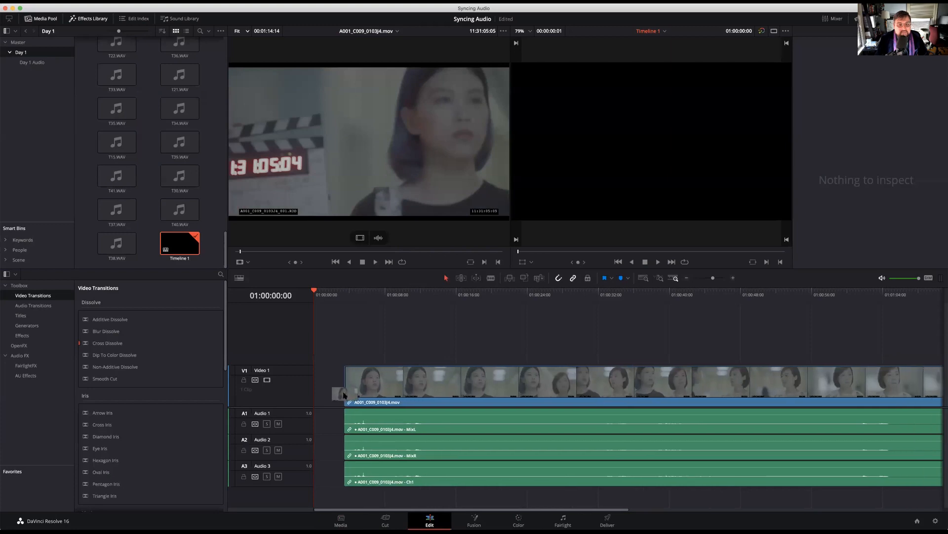
Play the A001_C009 clip in the timeline from about 16 seconds in, and return to the Media page
click(383, 294)
drag(443, 297, 458, 324)
key(space)
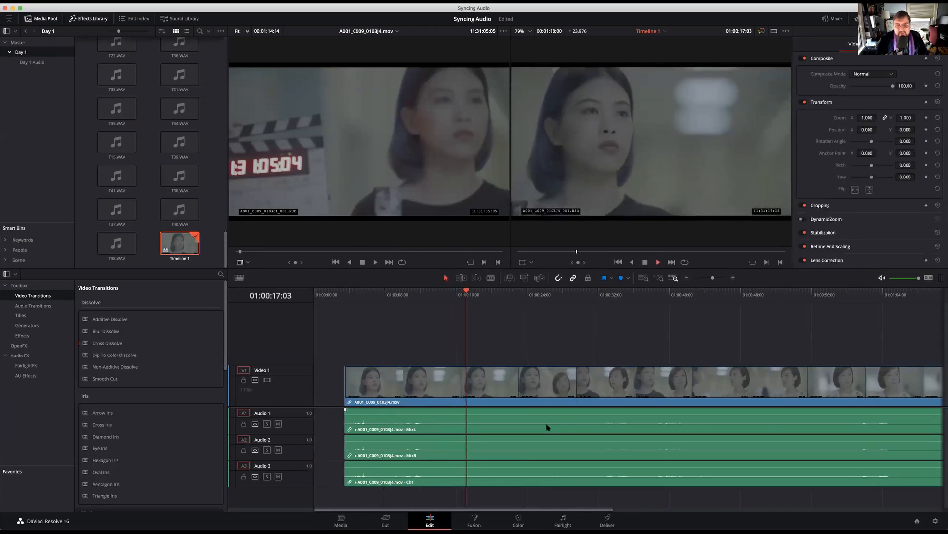
key(space)
click(335, 518)
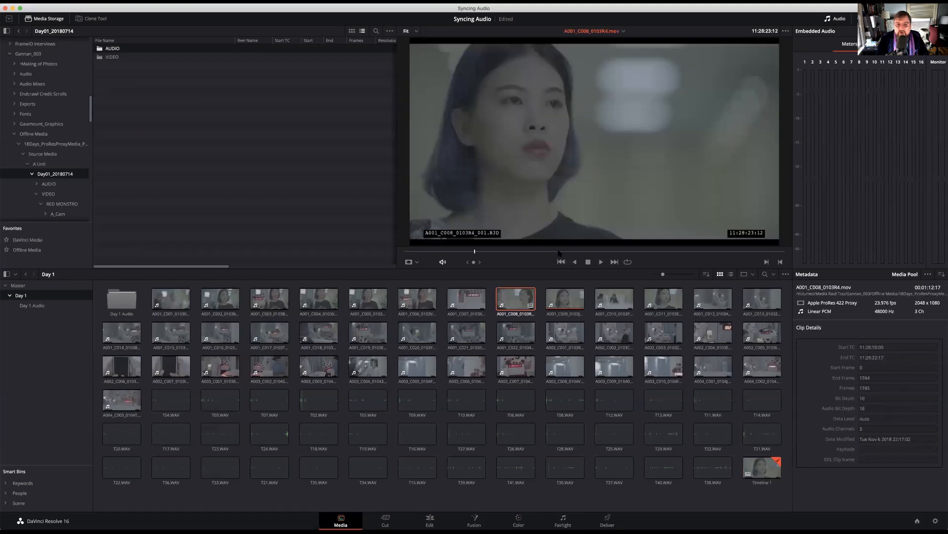
Preview several synced Day 1 clips in the viewer, including A001_C008, A001_C005 and A001_C017, and scrub through A001_C022
click(541, 252)
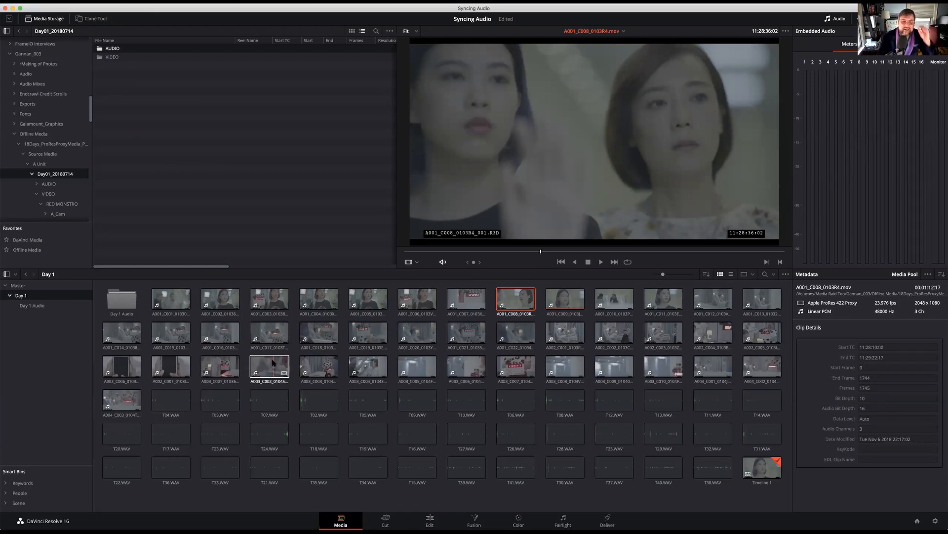
click(362, 301)
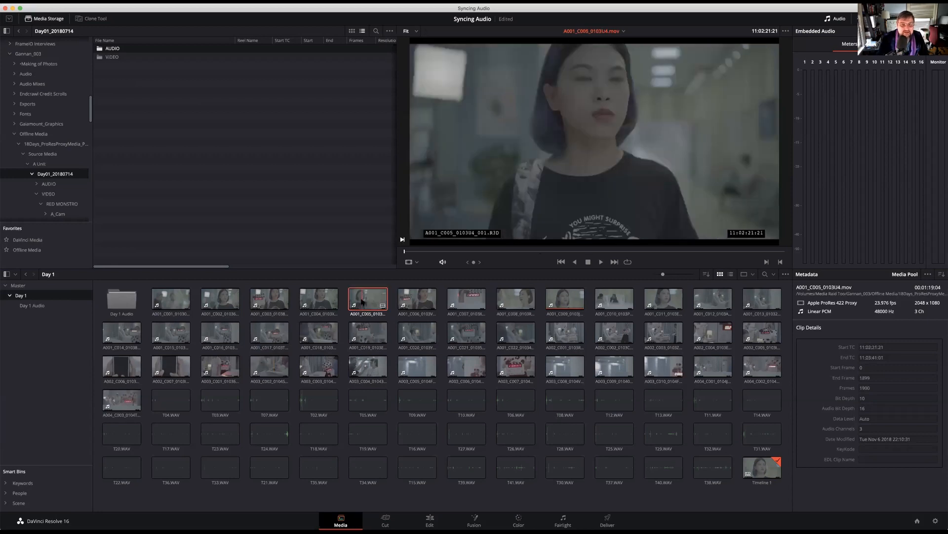
click(318, 301)
click(273, 332)
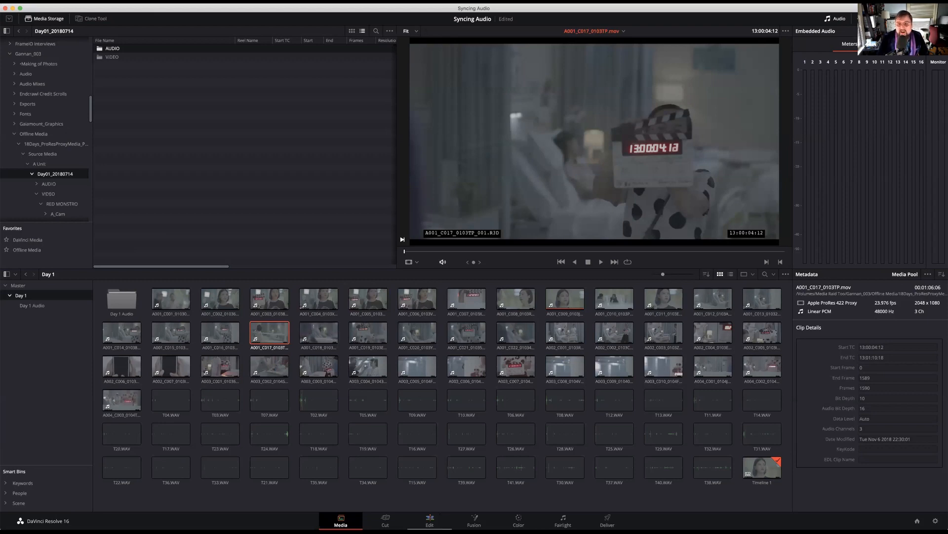
click(521, 336)
drag(465, 252, 805, 236)
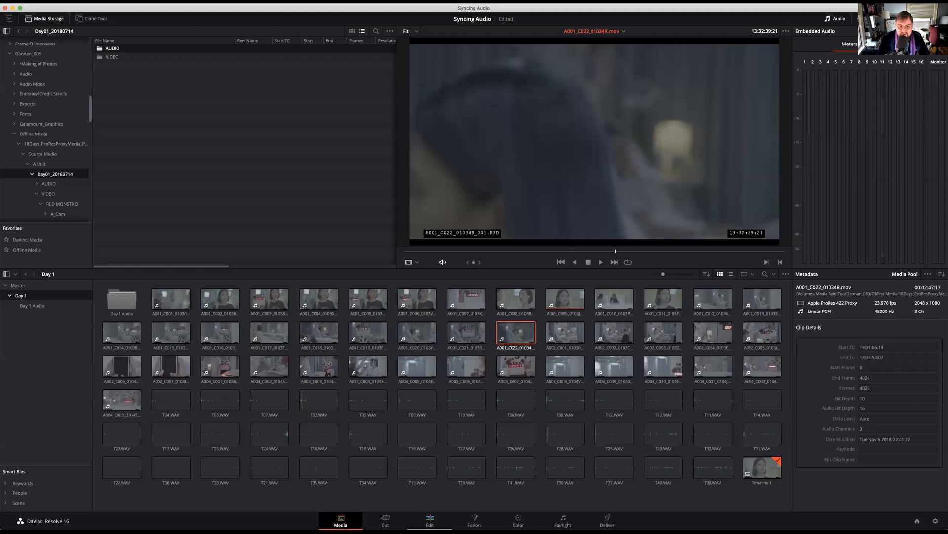
On the Edit page, place clips A003_C002 and A003_C003 over the A001_C009 clip in the timeline
click(430, 518)
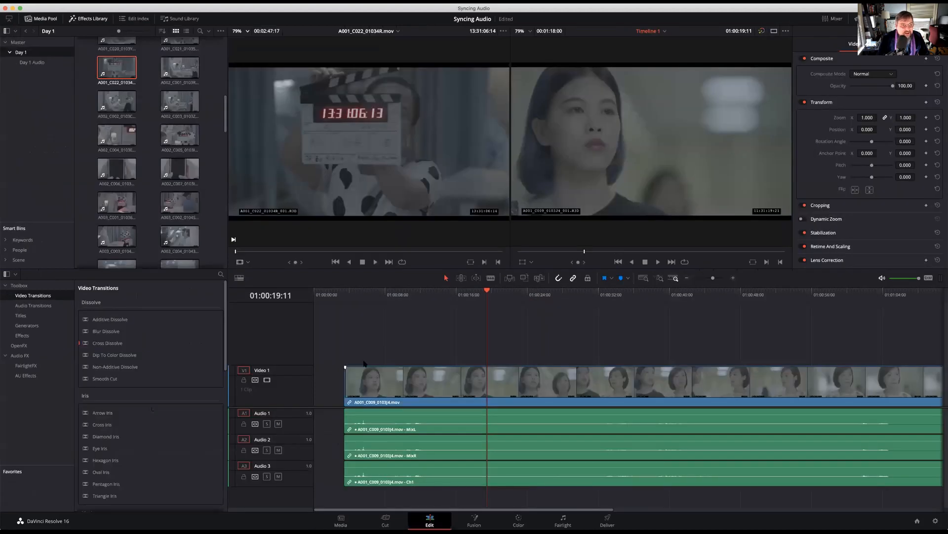
drag(179, 203, 372, 385)
drag(117, 236, 425, 388)
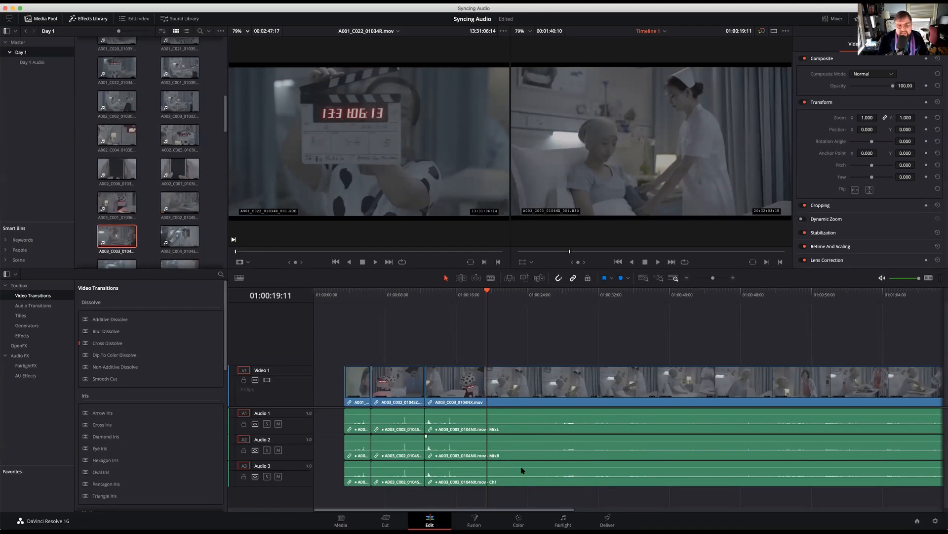
Play clip A003_C003 in the timeline around 27 seconds in, look through the Day 1 bin, and return to the Media page
click(550, 295)
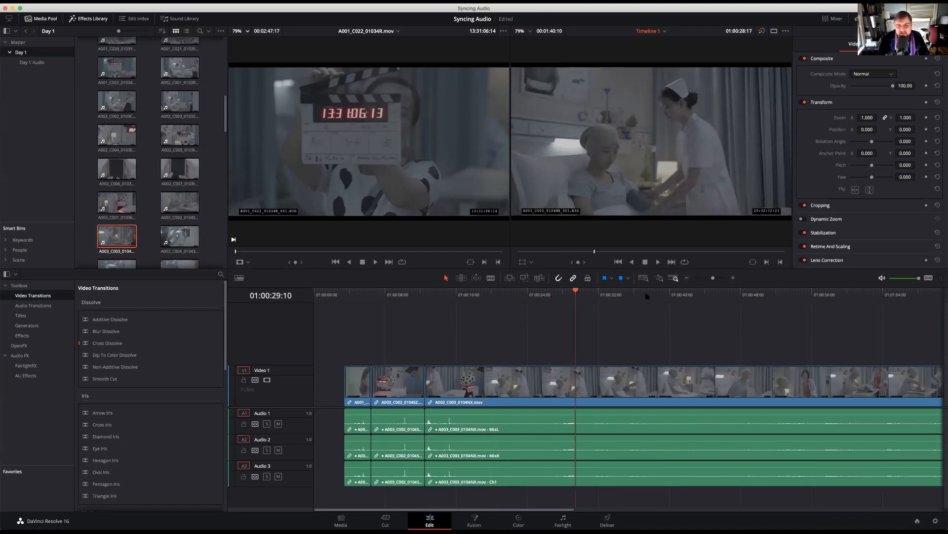
key(space)
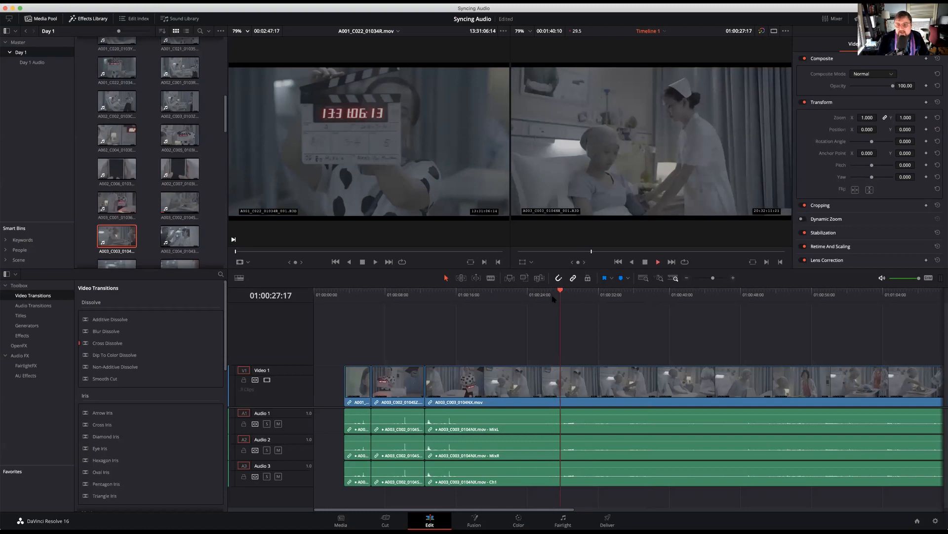
key(space)
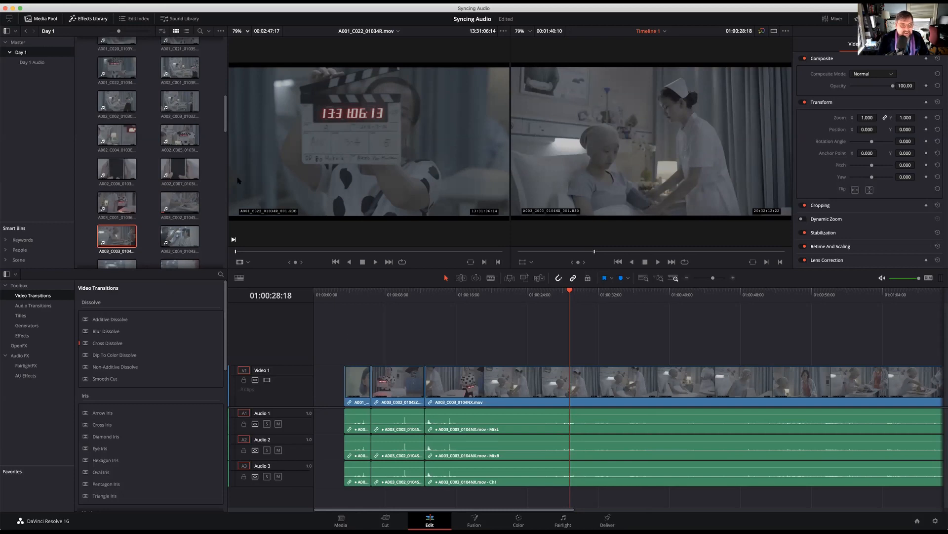
scroll(221, 184, down, 10)
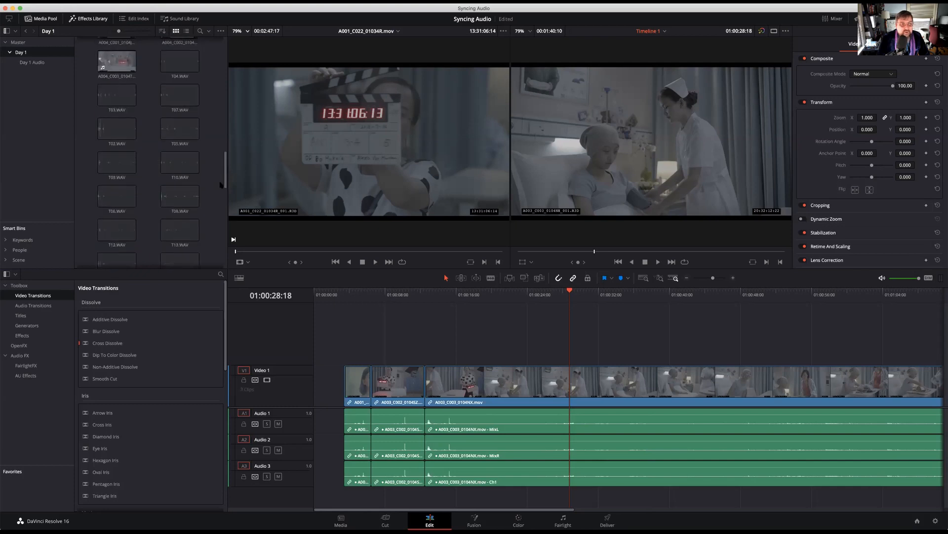
scroll(221, 109, up, 10)
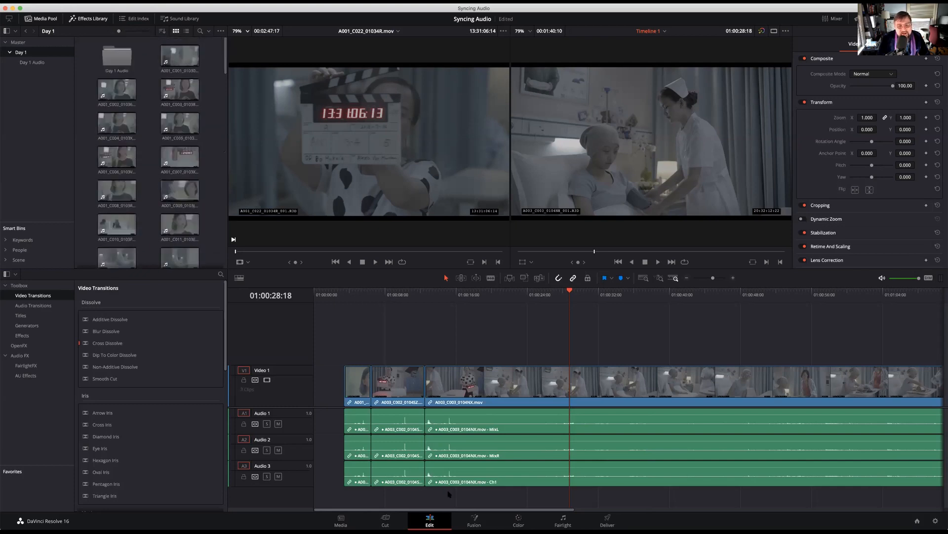
key(shift+2)
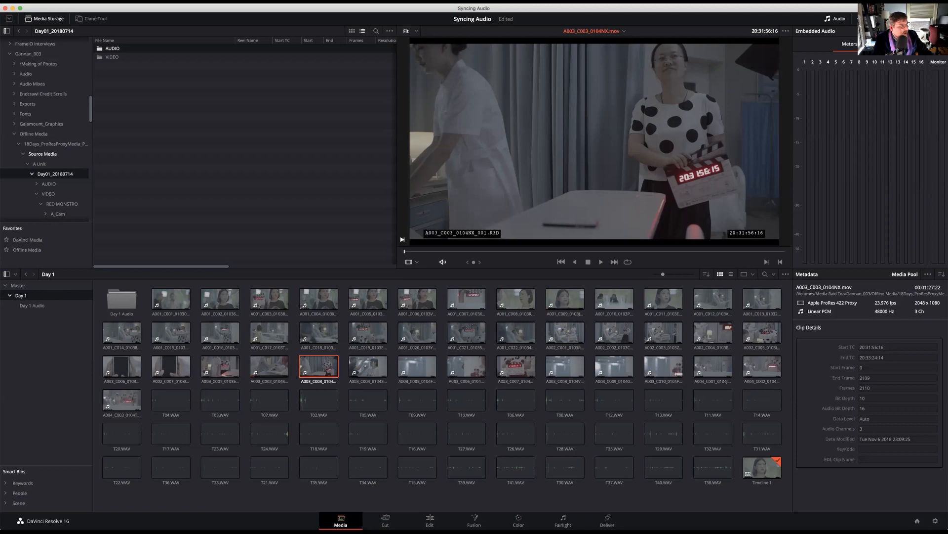
Open the Happy Hour Webinar Examples project from the Webinar Series folder without saving Syncing Audio
key(super+Tab)
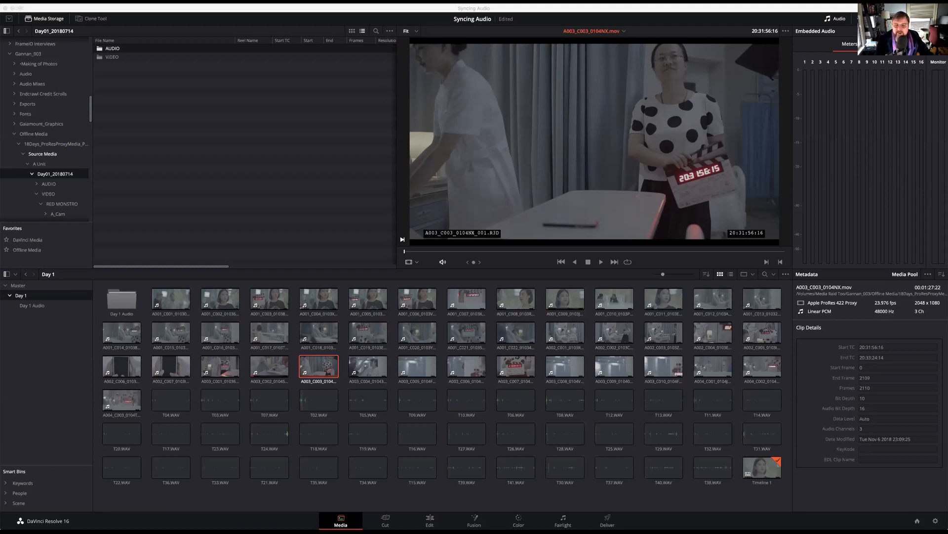
click(917, 521)
double_click(495, 211)
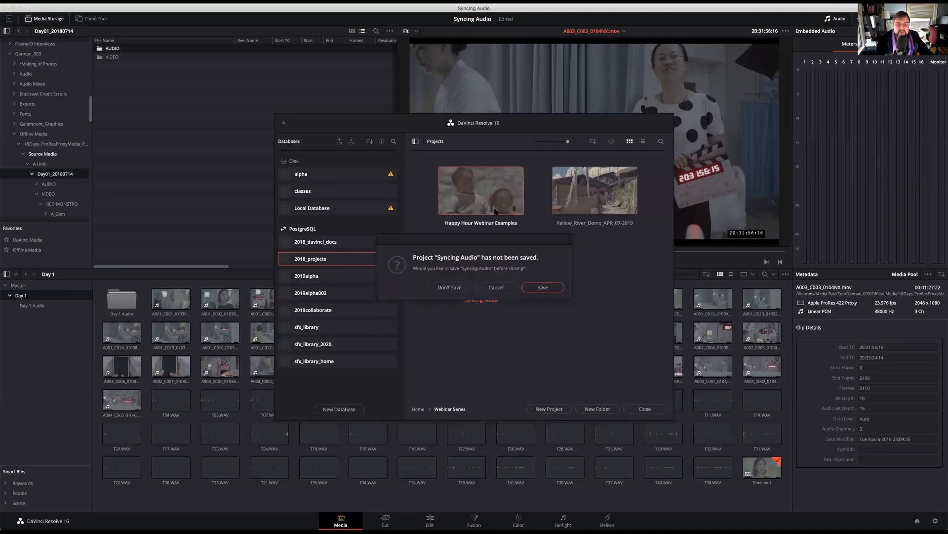
click(447, 287)
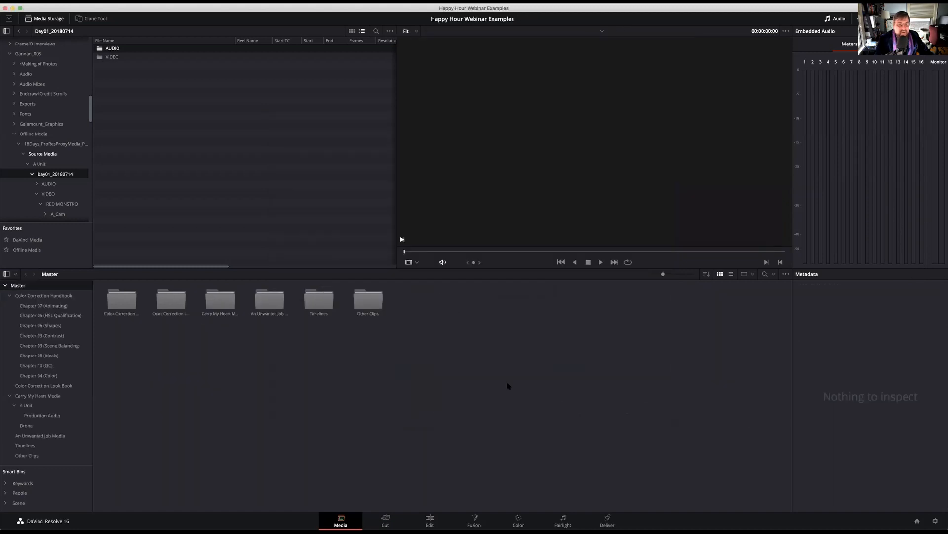
Switch to the Color page and load the Overexposure timeline
click(519, 519)
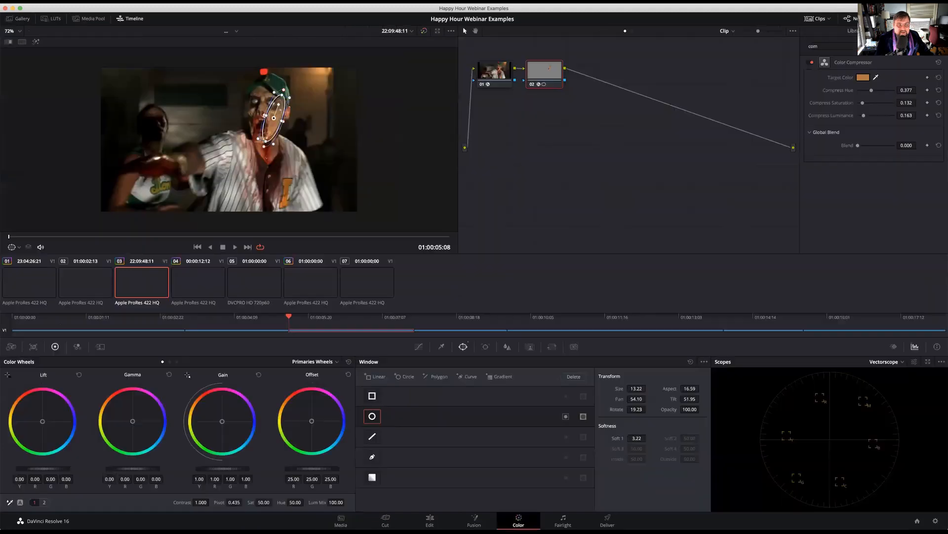
click(408, 30)
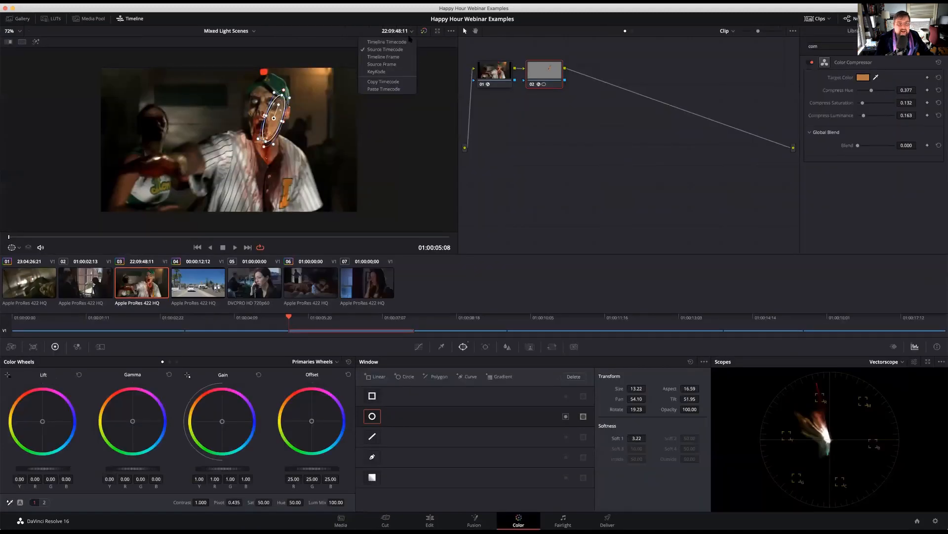
click(253, 32)
click(253, 31)
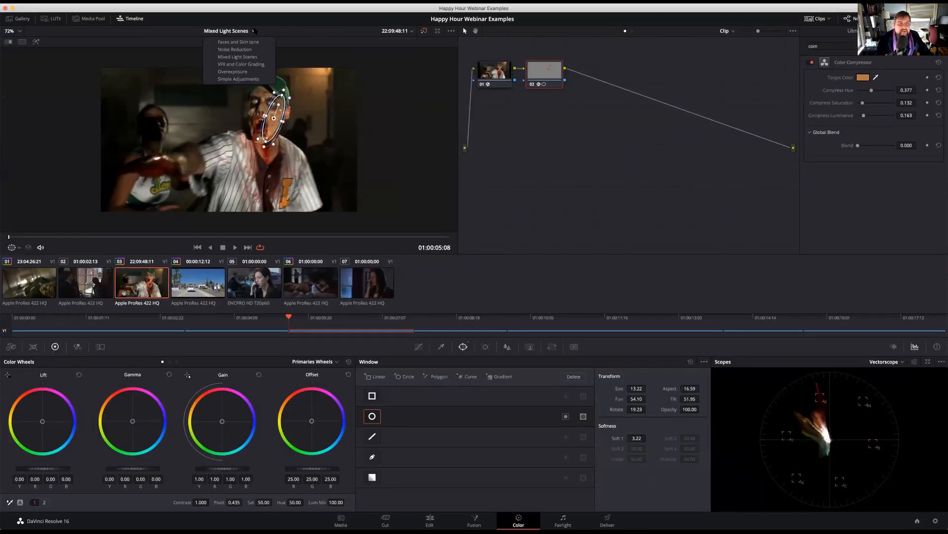
click(250, 72)
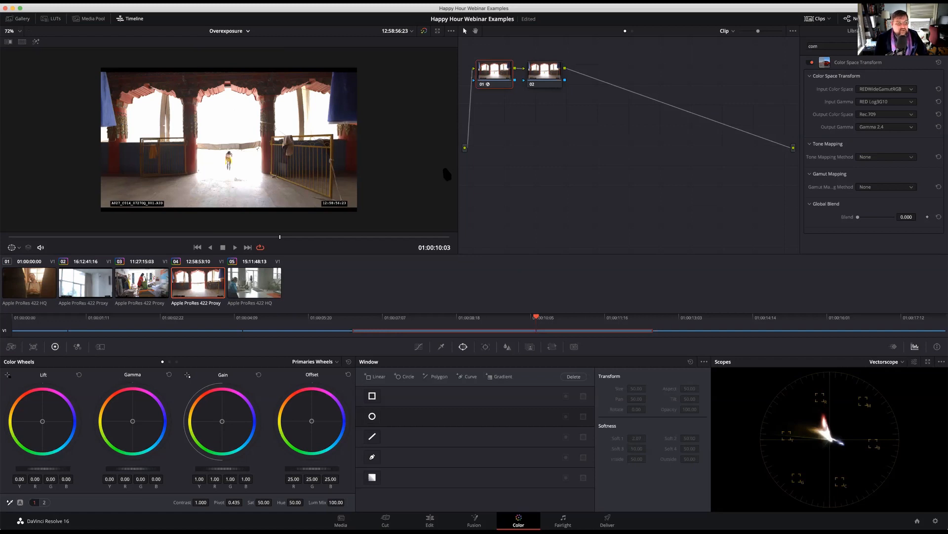
Lower the Gain of the first clip, the seated man by the window, to 0.50 and set the scopes to Parade
click(36, 278)
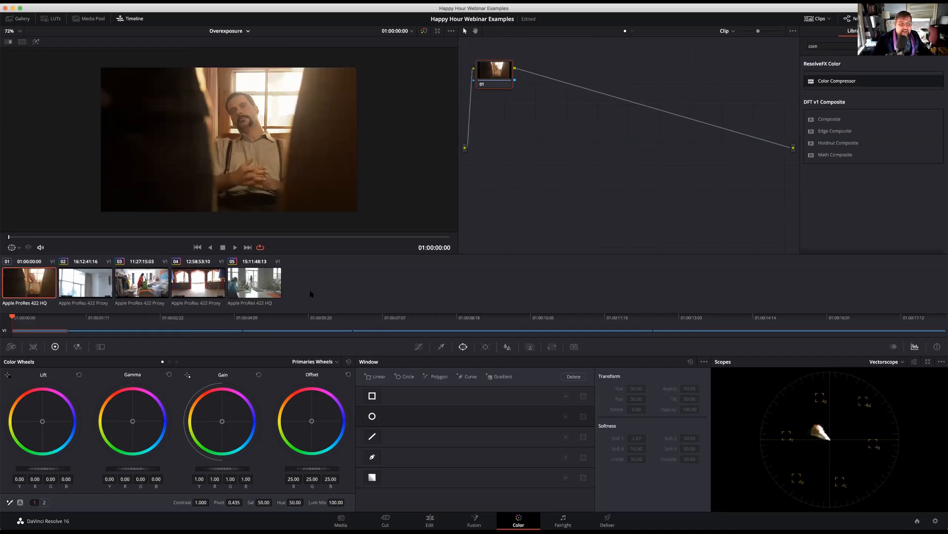
drag(223, 468, 266, 457)
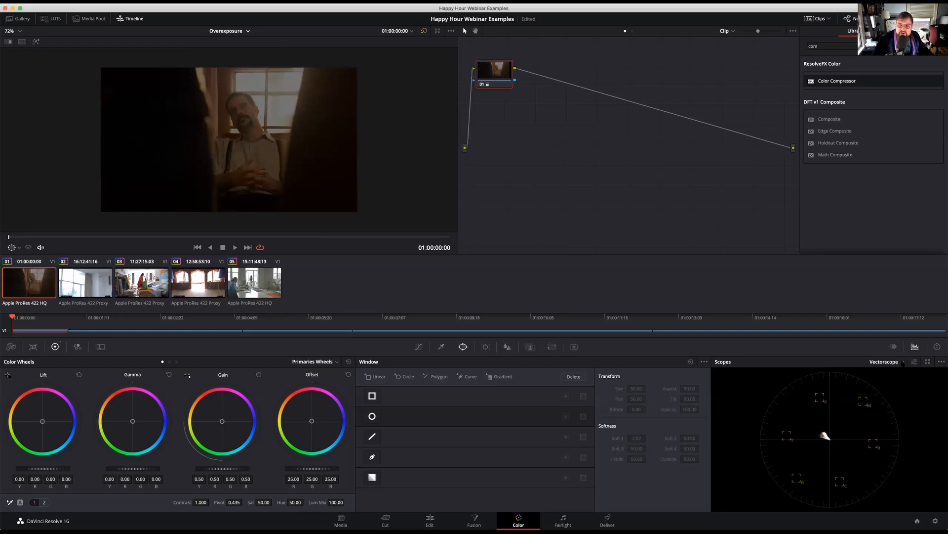
click(902, 362)
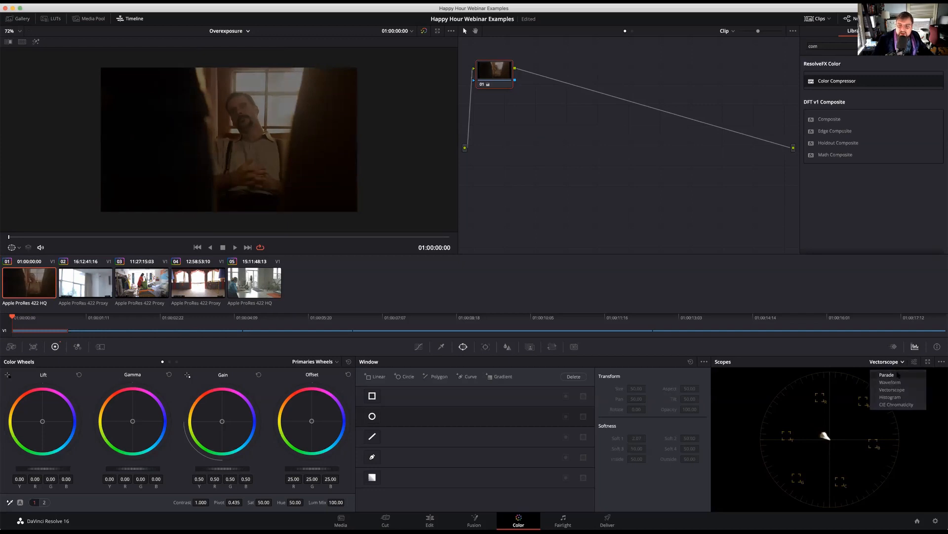
click(891, 375)
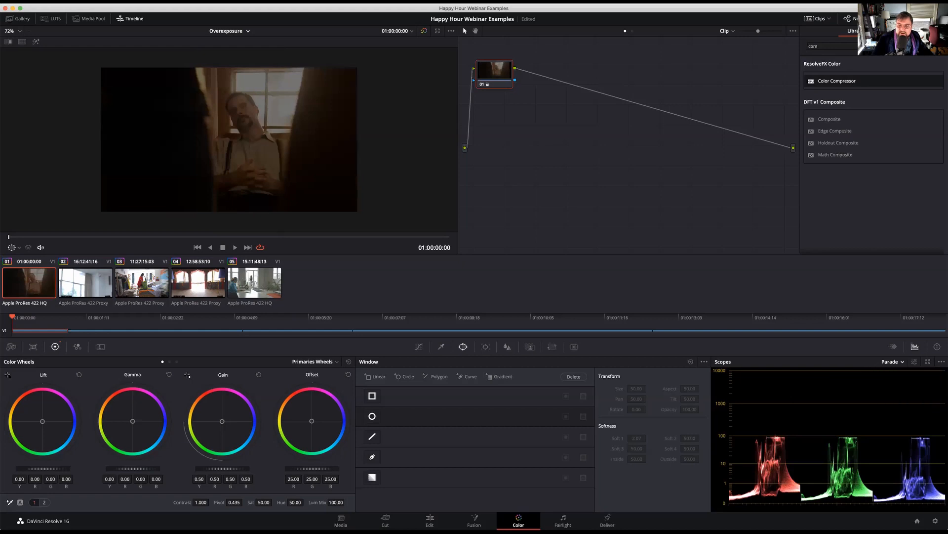
Test a Lift of 0.09 on the first clip and reset it, and readjust its Gain to 0.96
drag(43, 470, 50, 472)
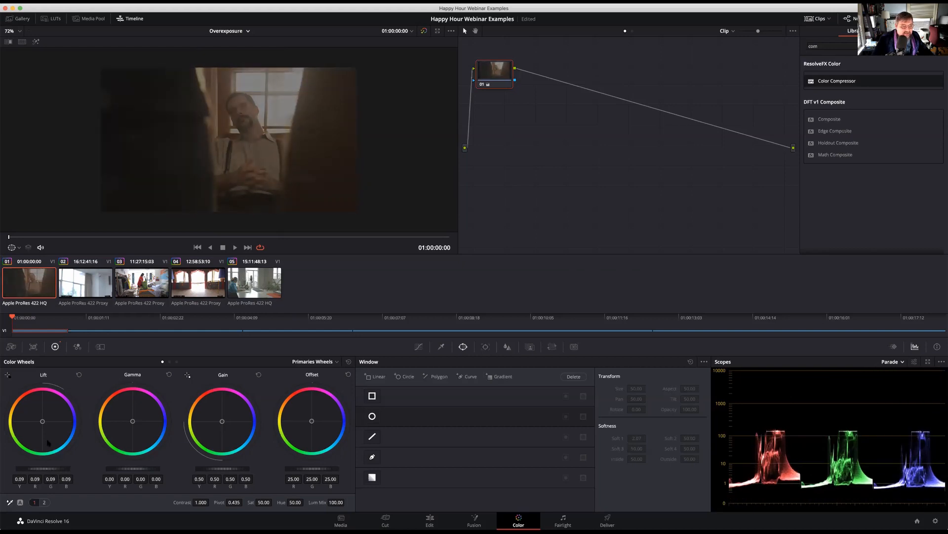
click(79, 374)
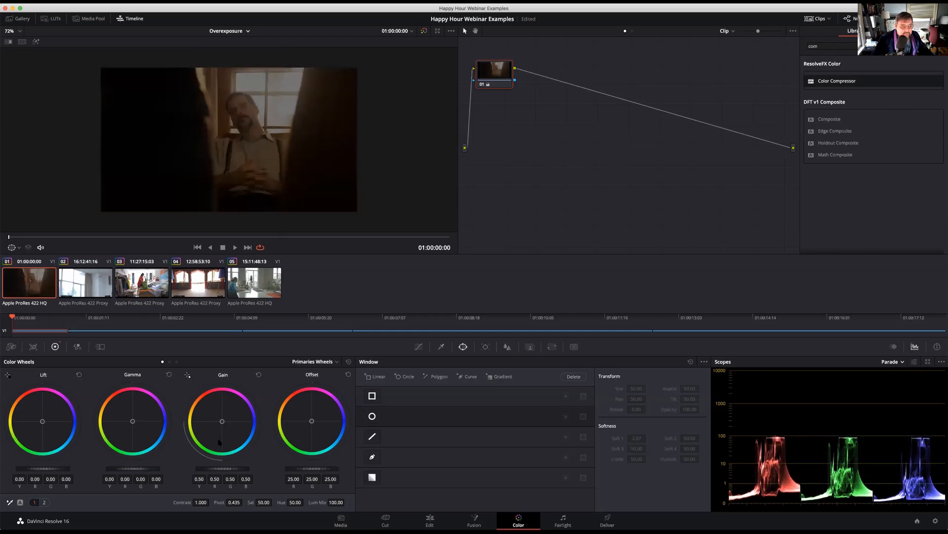
drag(211, 468, 218, 471)
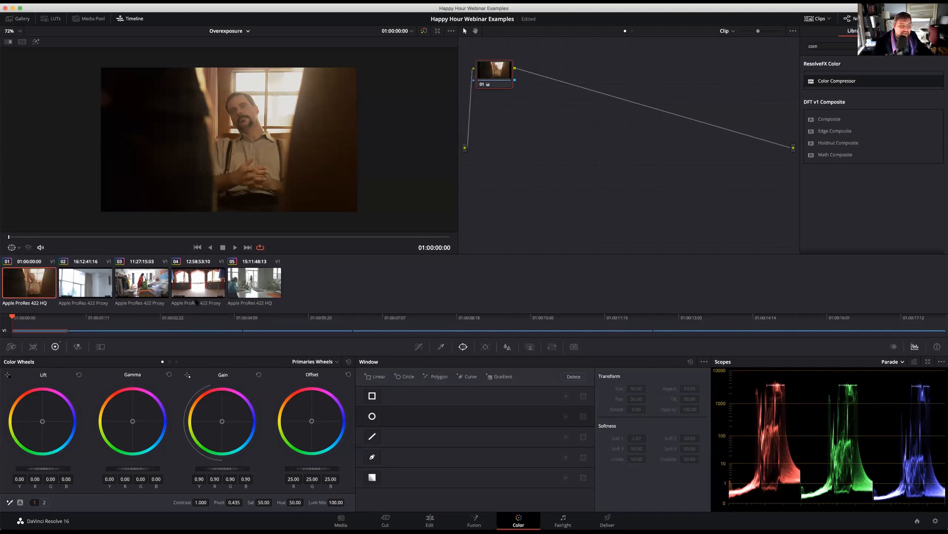
drag(222, 468, 190, 468)
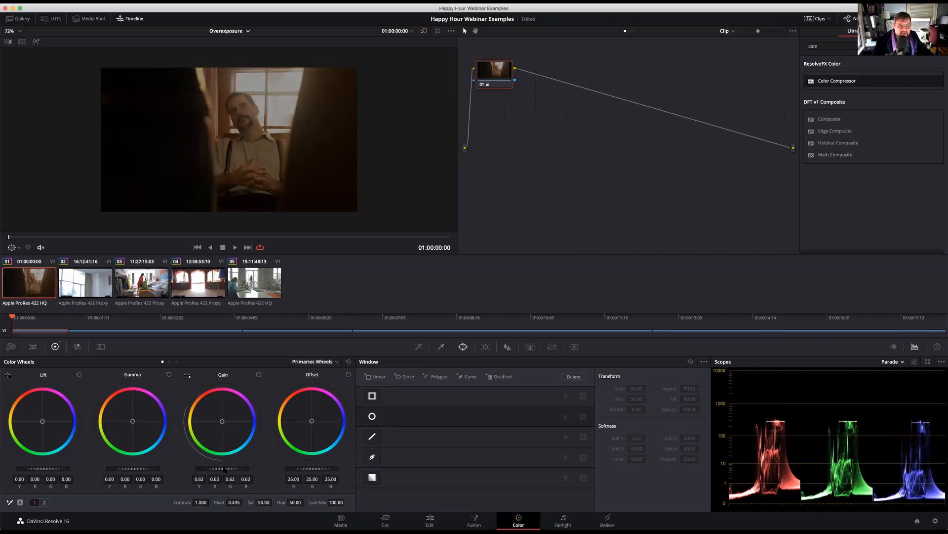
drag(205, 469, 223, 468)
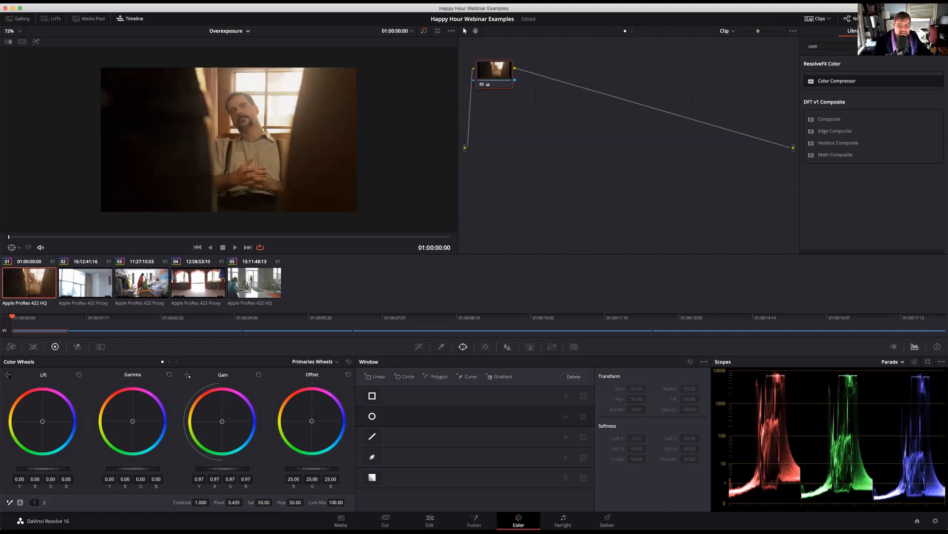
drag(222, 468, 222, 468)
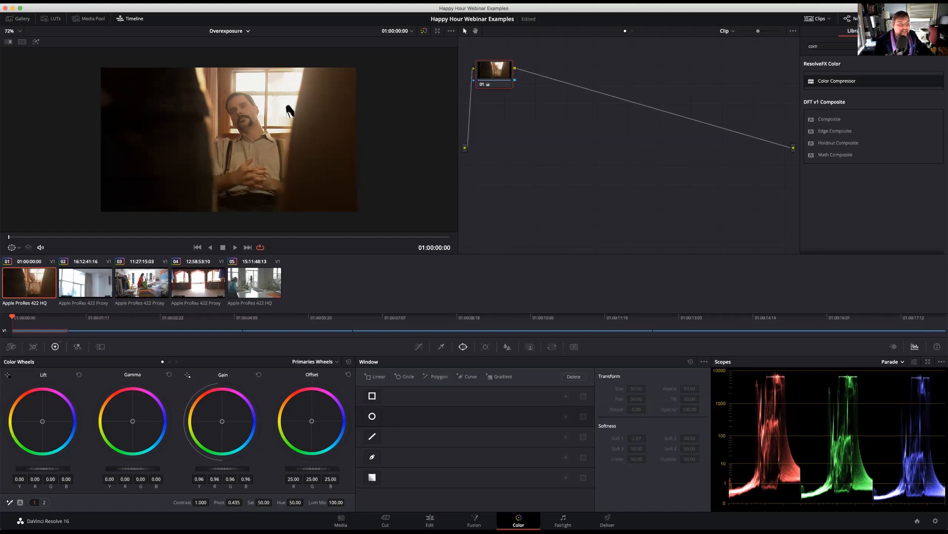
On clip 04, compare the image with its grade bypassed and restored, and scrub to the end of the clip
click(214, 283)
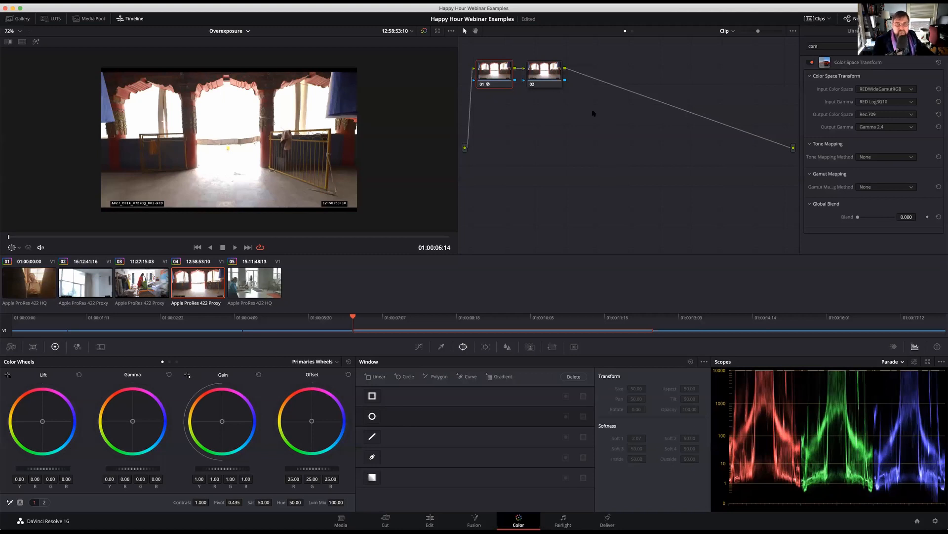
click(424, 30)
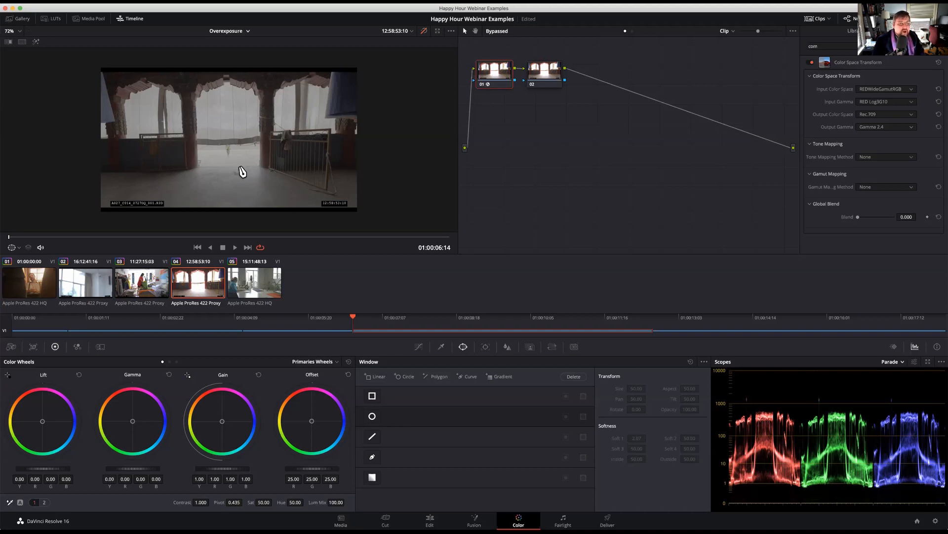
key(shift+d)
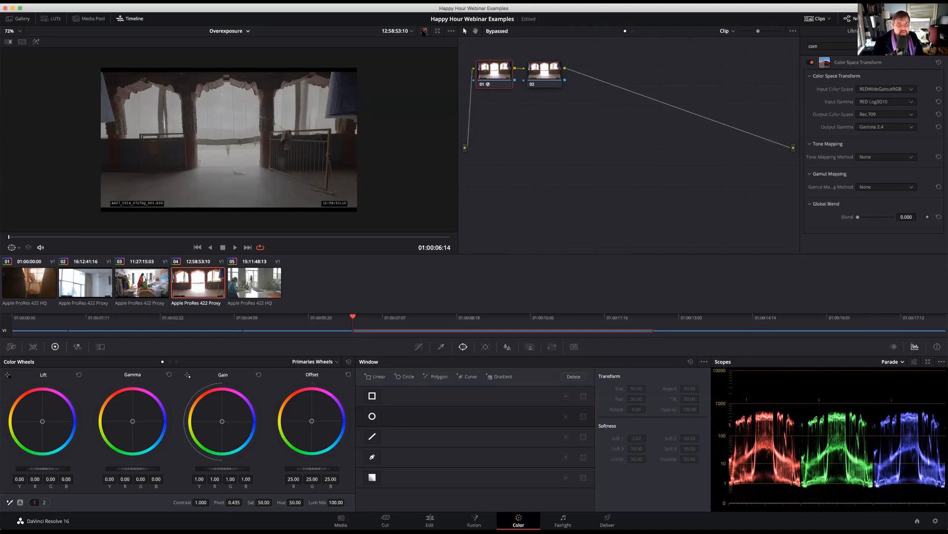
drag(78, 238, 488, 250)
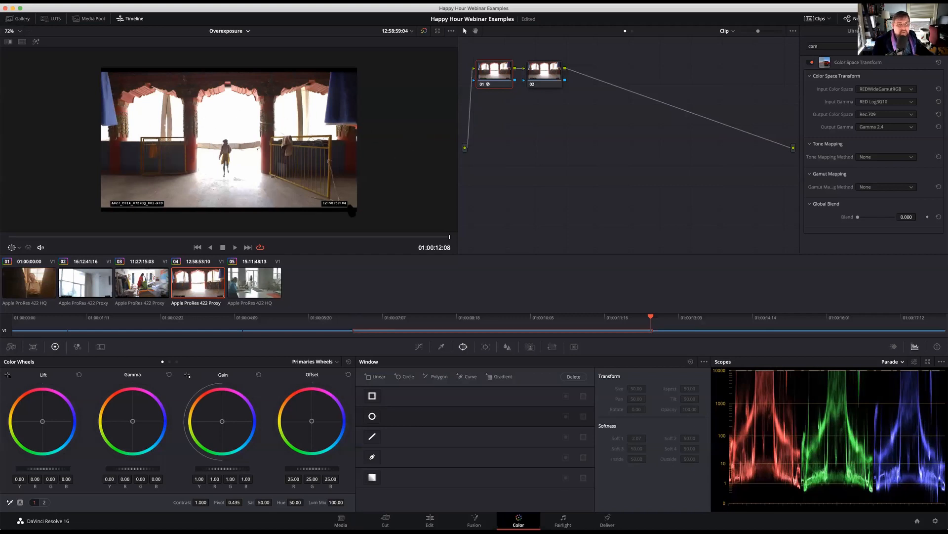
Lower the Gain on node 02 of clip 04 to 0.71
click(538, 73)
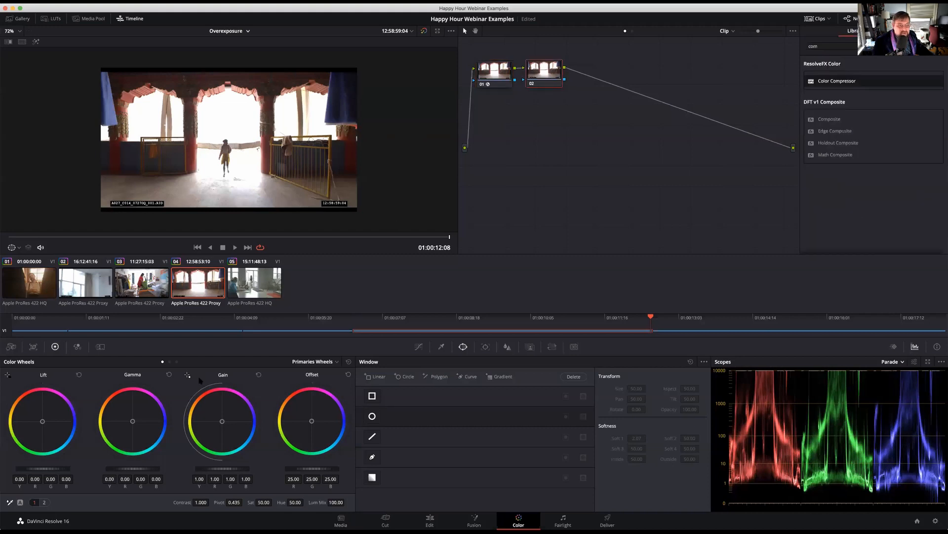
mouse_move(222, 469)
mouse_down()
mouse_move(191, 468)
mouse_move(207, 468)
mouse_up()
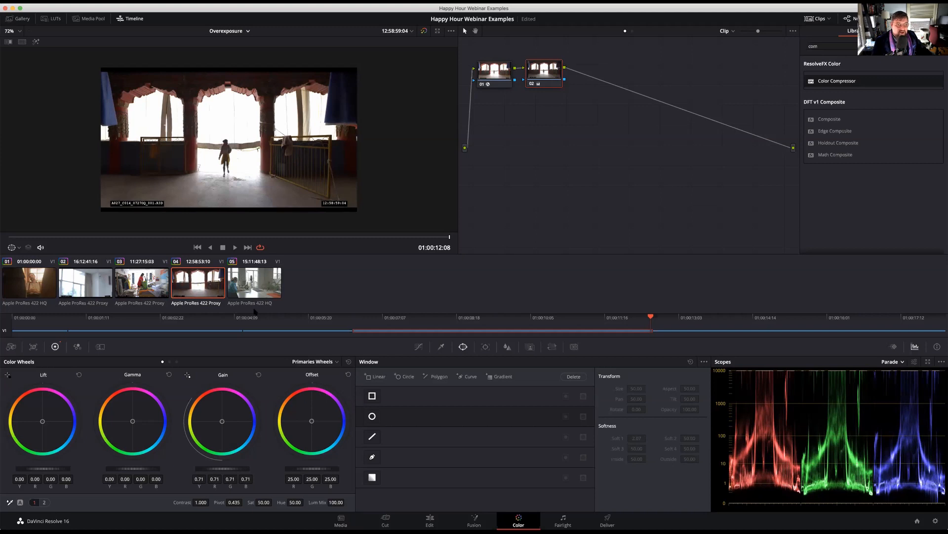
Lower the Gain on node 02 of clip 04 to 0.67, then reset the node's grade
mouse_move(222, 468)
mouse_down()
mouse_move(210, 469)
mouse_move(220, 468)
mouse_up()
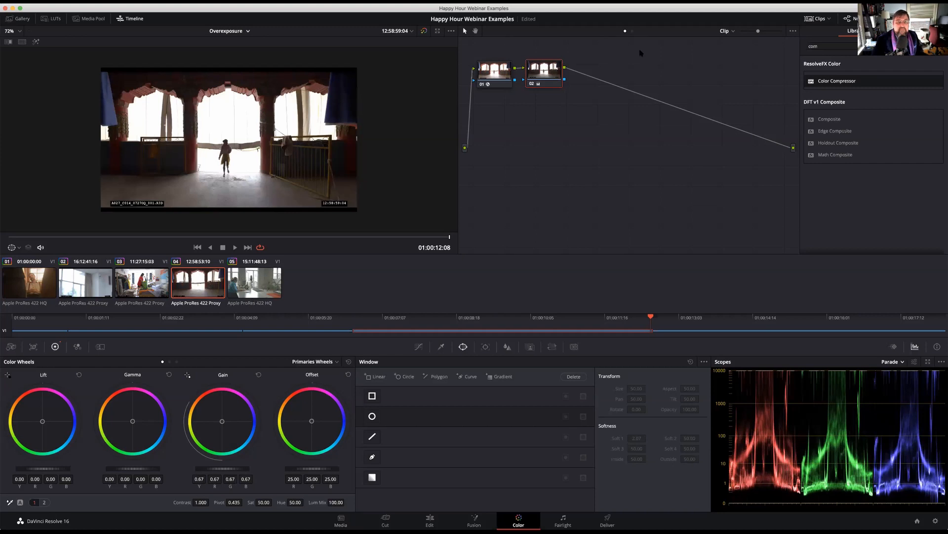
right_click(546, 74)
click(562, 78)
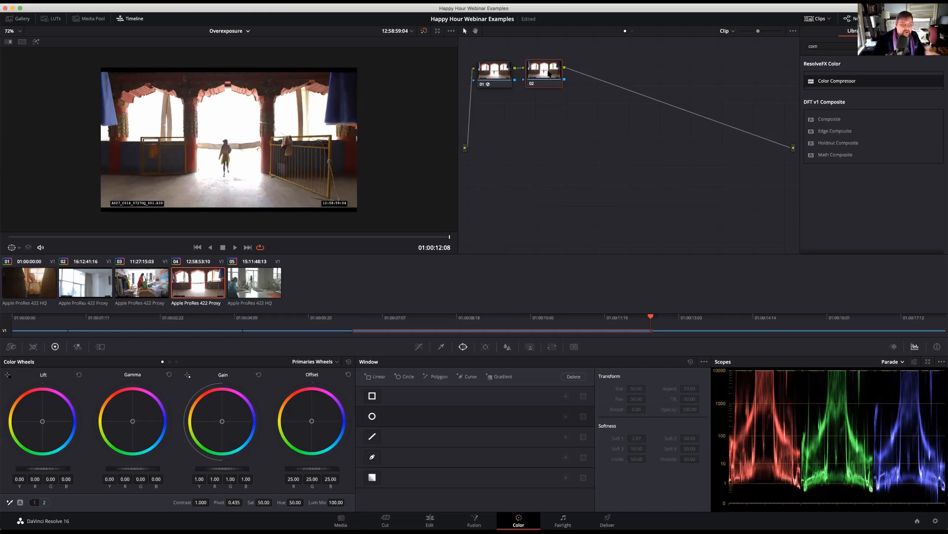
On node 02 of clip 04, set Lift to -0.02, Gamma to 0.01 and Gain to 0.97
drag(43, 468, 35, 468)
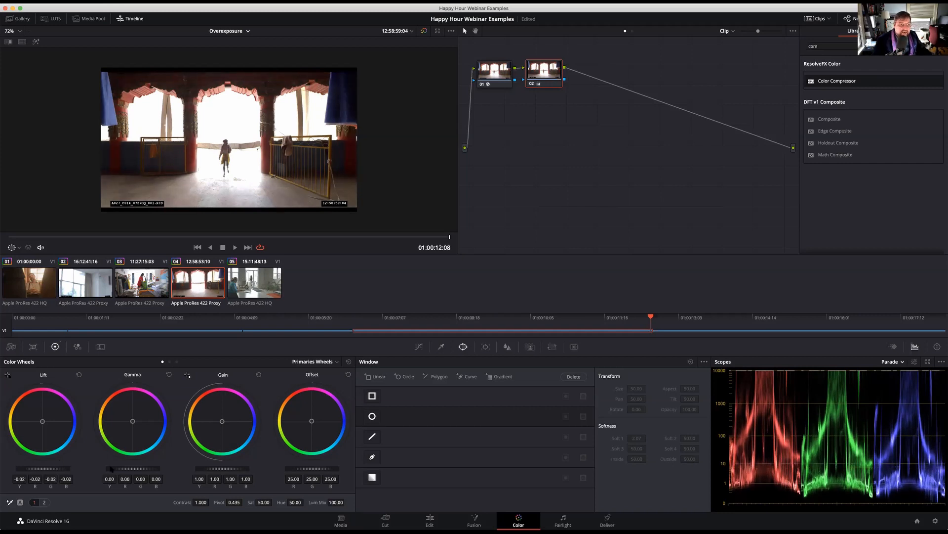
drag(133, 468, 135, 470)
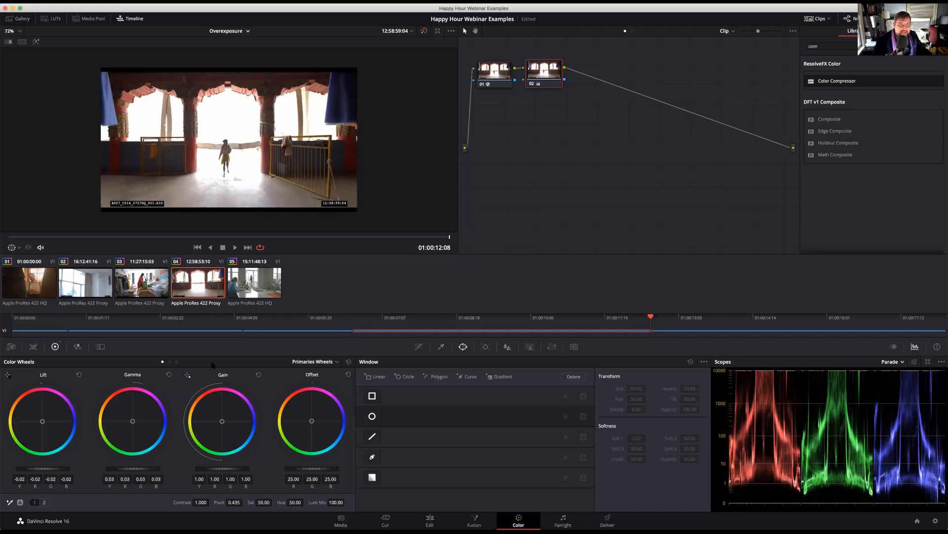
click(149, 236)
drag(132, 468, 113, 471)
drag(223, 468, 217, 468)
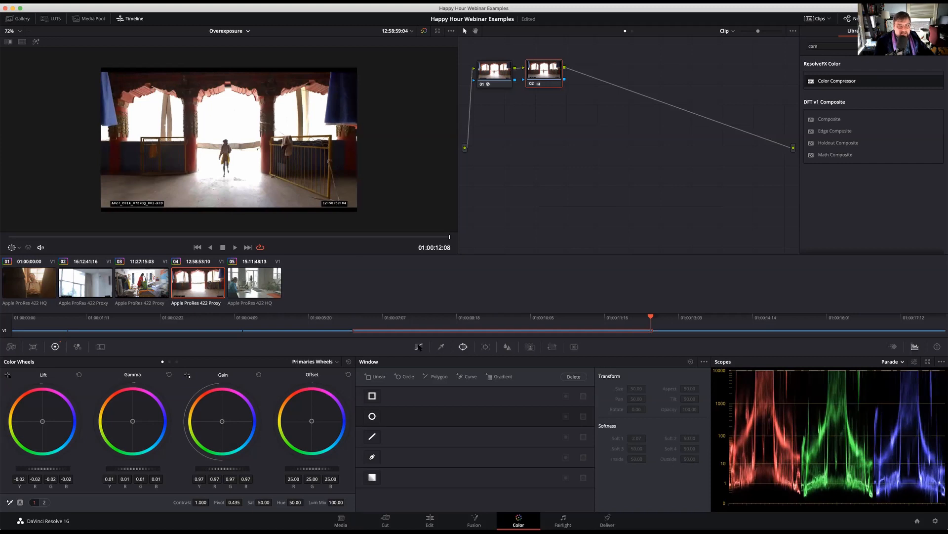
Shape node 02's Custom curve with three points, pulling the highlights and midtones down and raising the shadow point slightly
click(418, 346)
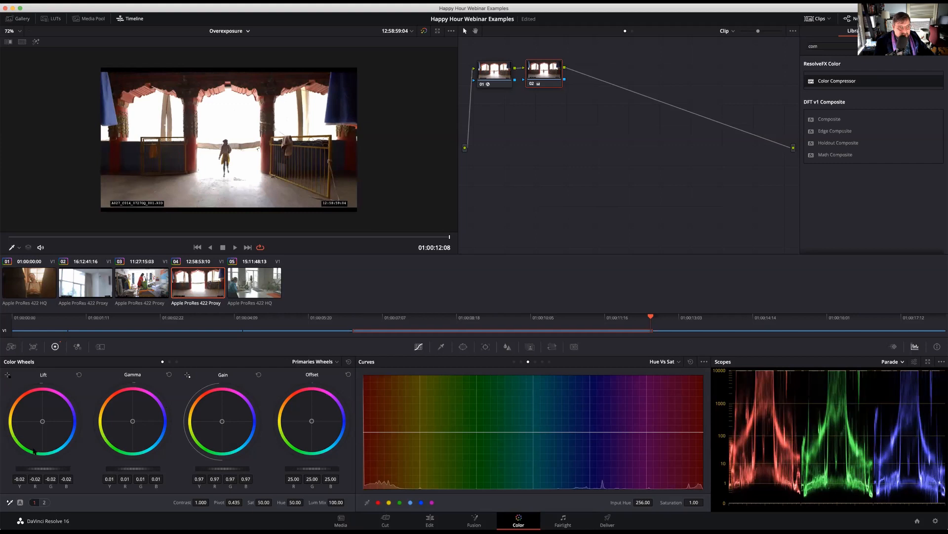
click(514, 361)
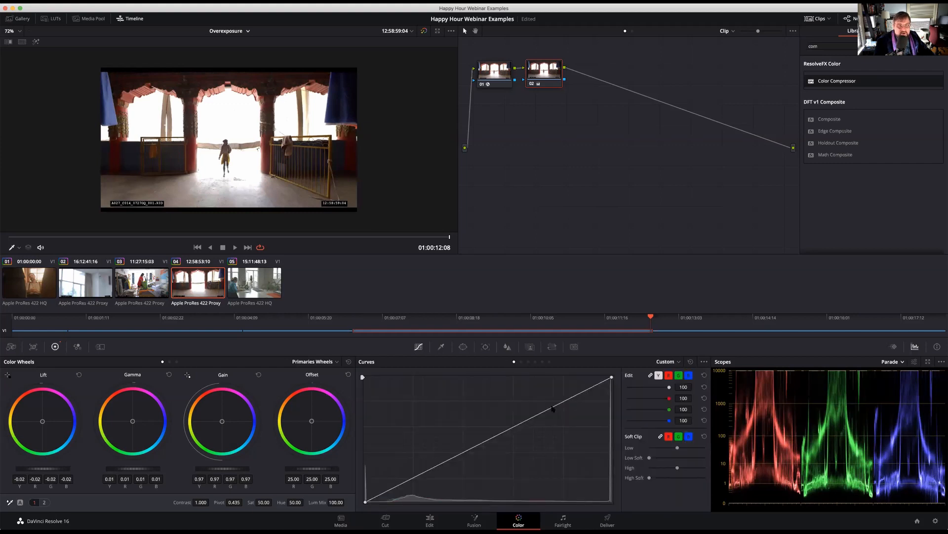
drag(553, 408, 538, 418)
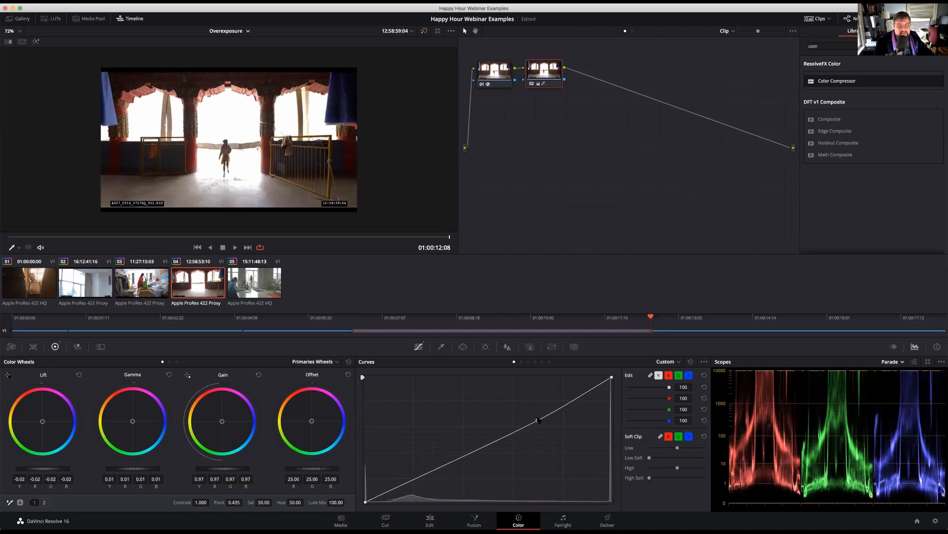
drag(449, 463, 450, 466)
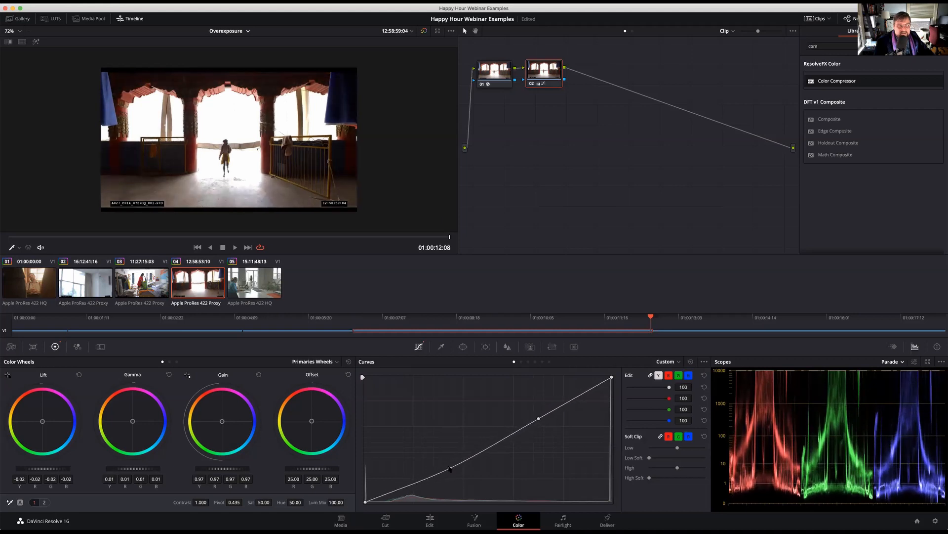
drag(404, 487, 400, 489)
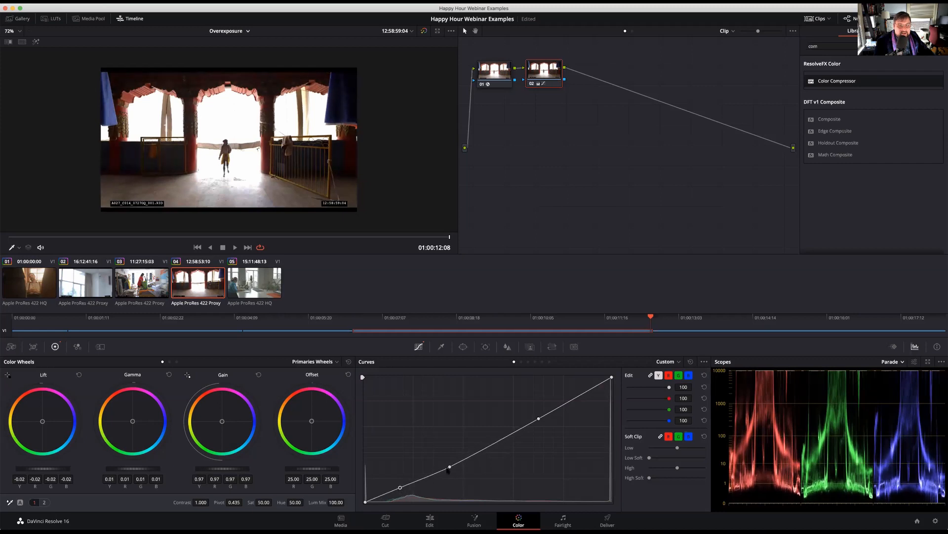
drag(449, 467, 459, 464)
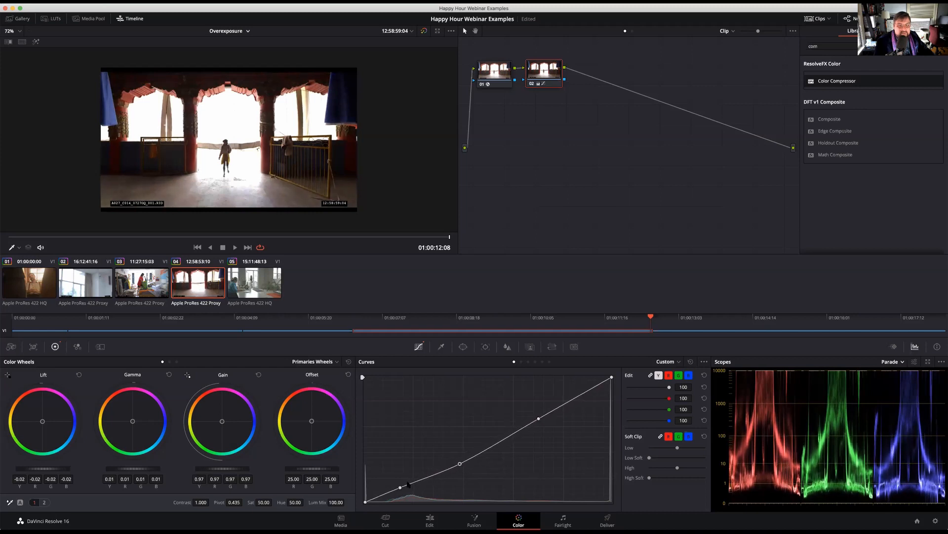
drag(400, 488, 398, 486)
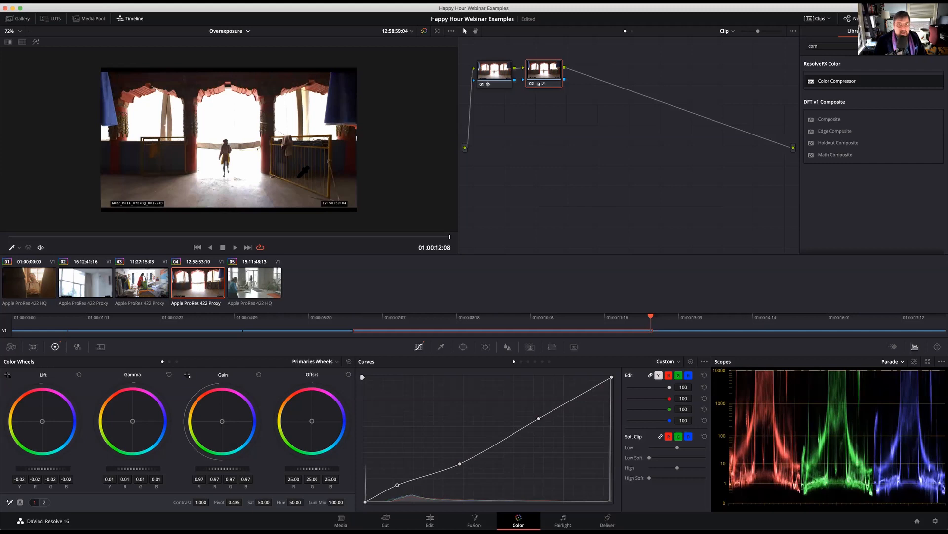
Append serial node 03 and, at 01:00:11:21, draw a closed Curve window around the left archway opening
key(alt+s)
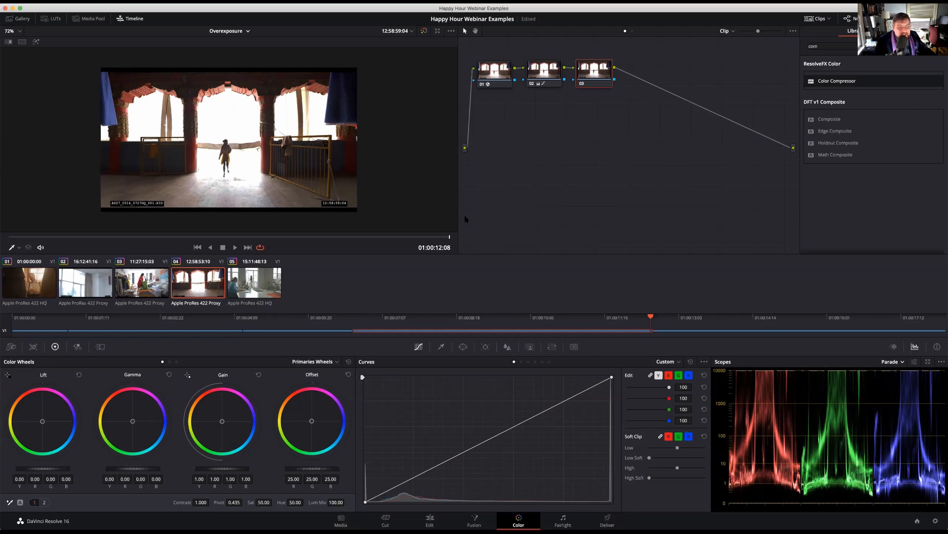
click(236, 247)
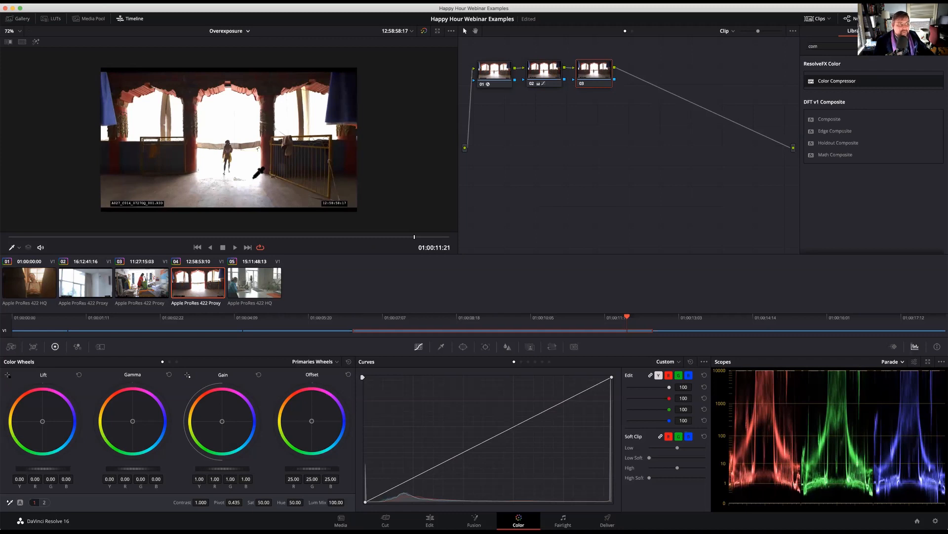
click(463, 345)
click(372, 457)
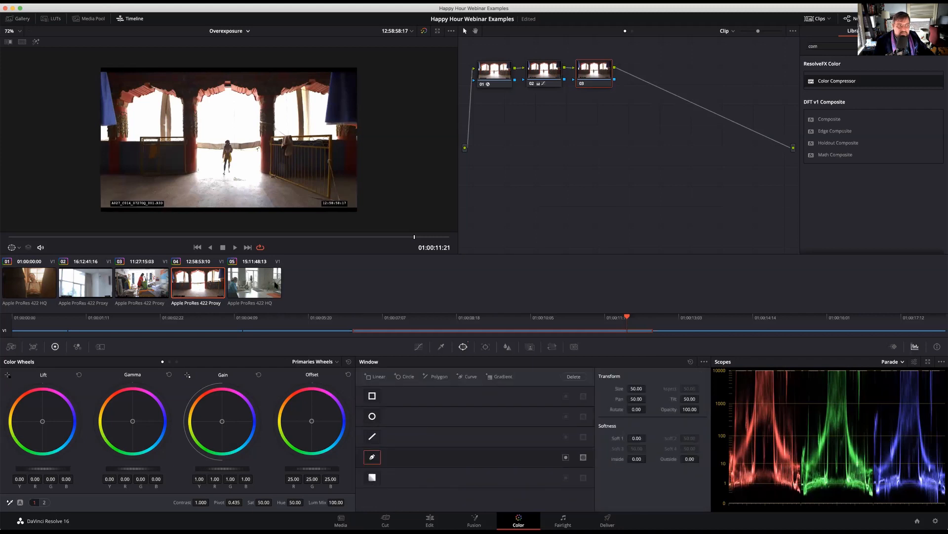
click(128, 139)
click(127, 105)
click(151, 92)
click(181, 99)
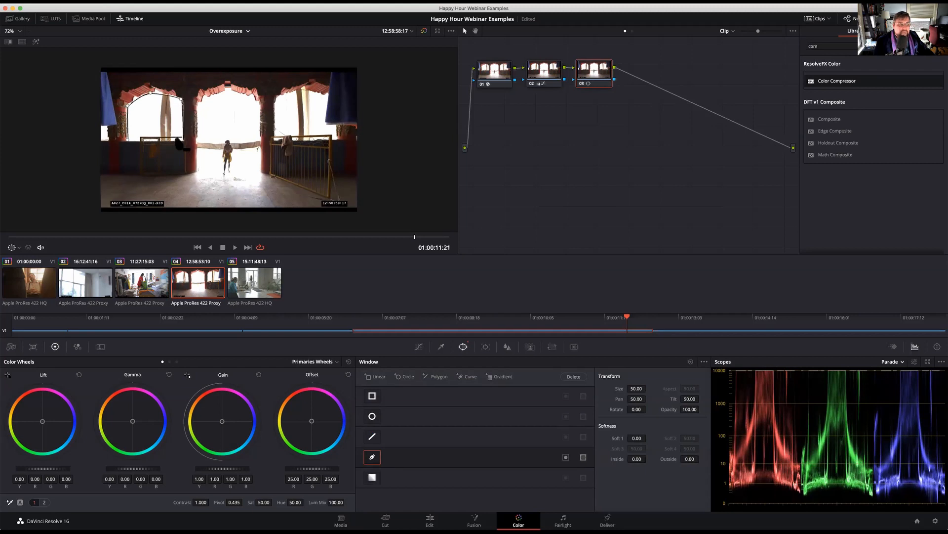
click(128, 139)
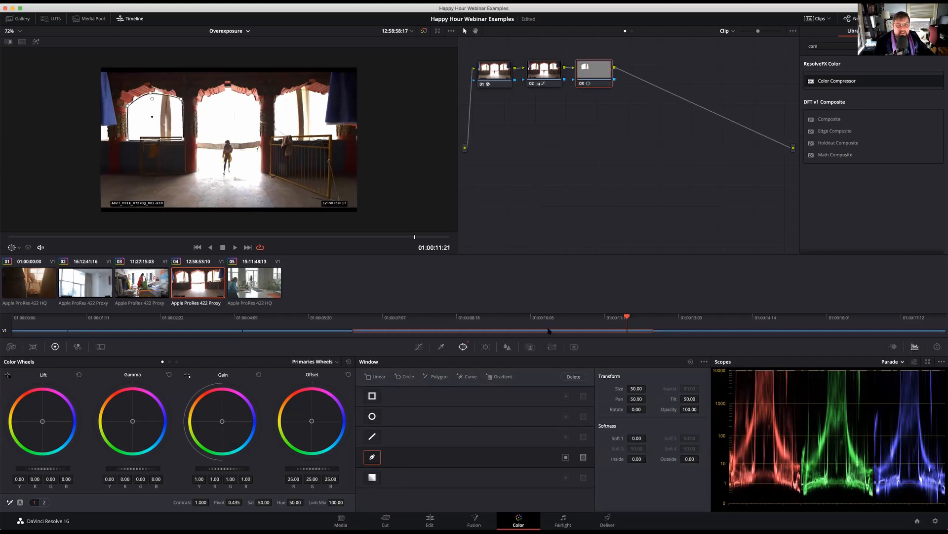
Add a second Curve window on node 03 and outline the right archway opening as a closed shape
click(460, 376)
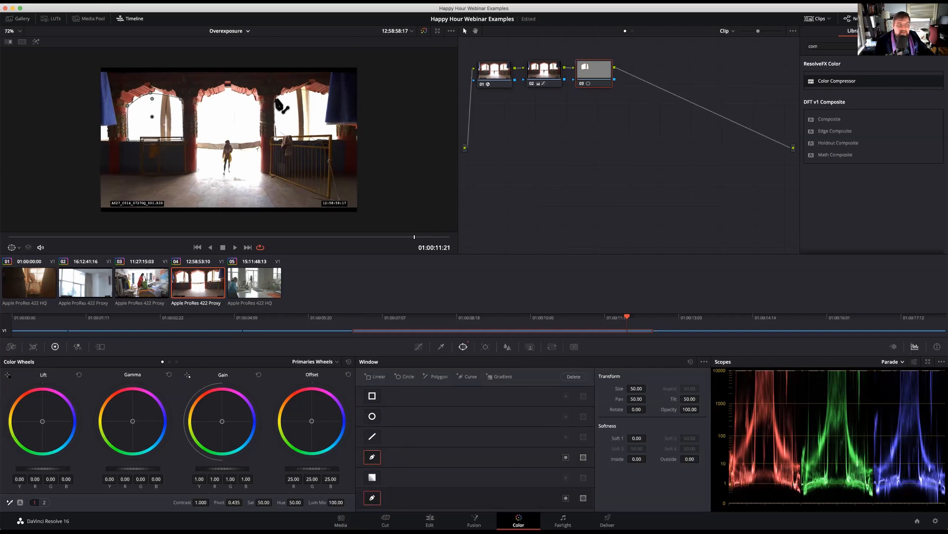
click(331, 97)
click(338, 137)
click(275, 139)
click(275, 139)
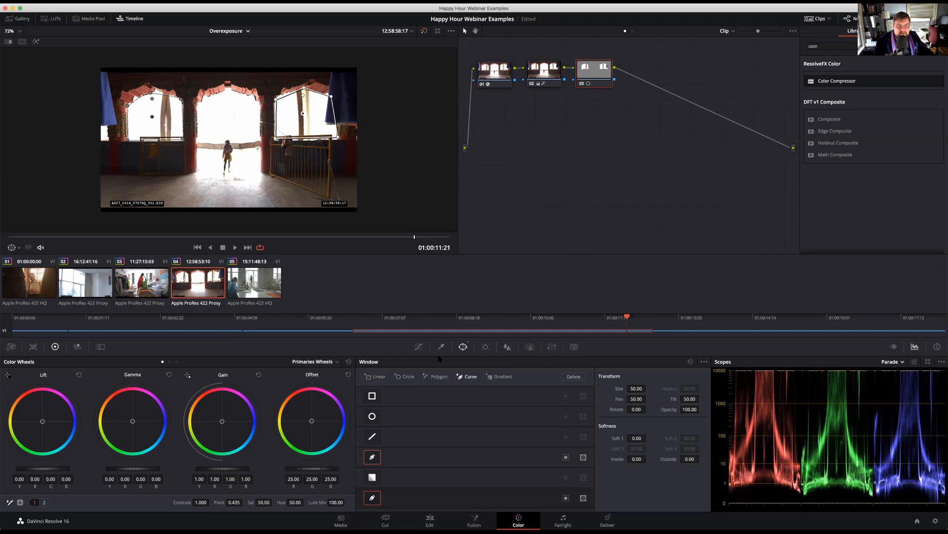
Add a third Curve window on node 03 enclosing the central doorway and the bright floor in front of it
click(462, 376)
click(198, 171)
click(198, 104)
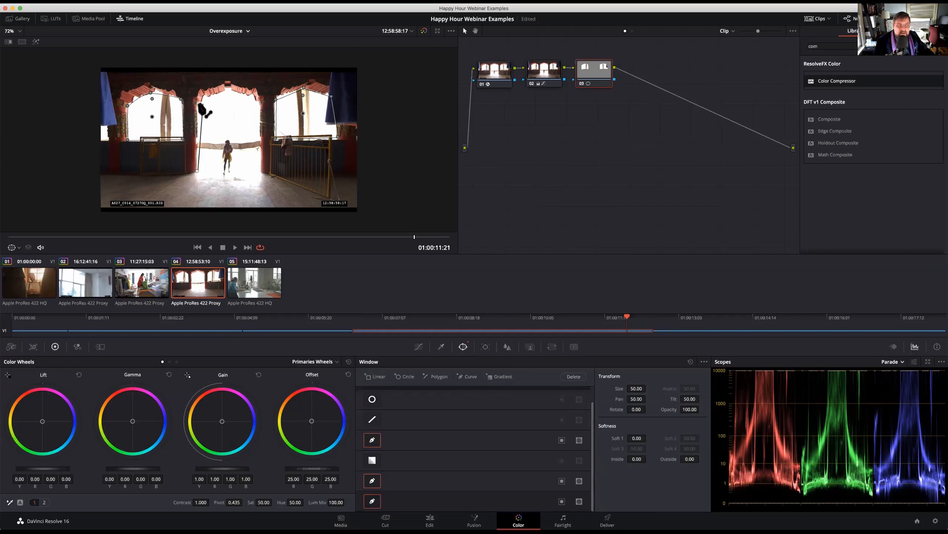
click(229, 90)
click(258, 101)
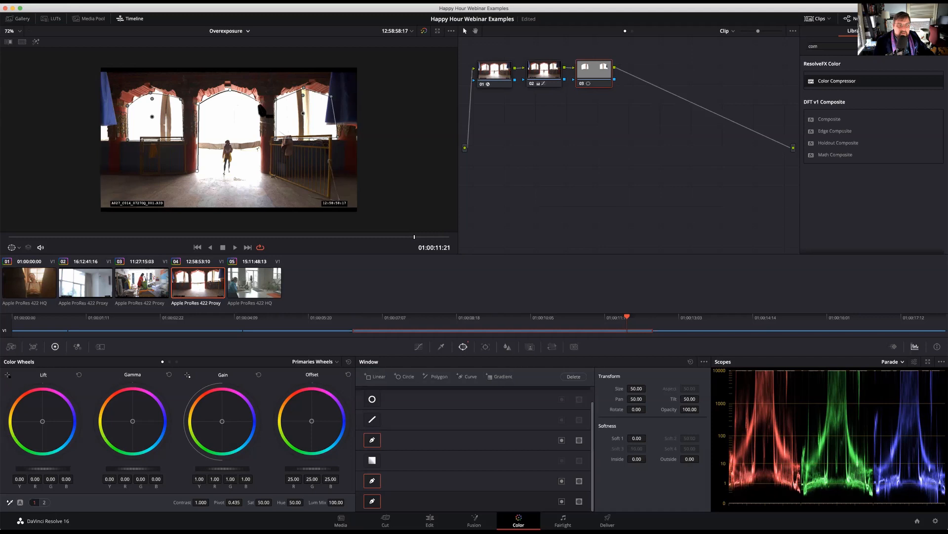
click(260, 171)
click(258, 190)
click(223, 187)
click(198, 171)
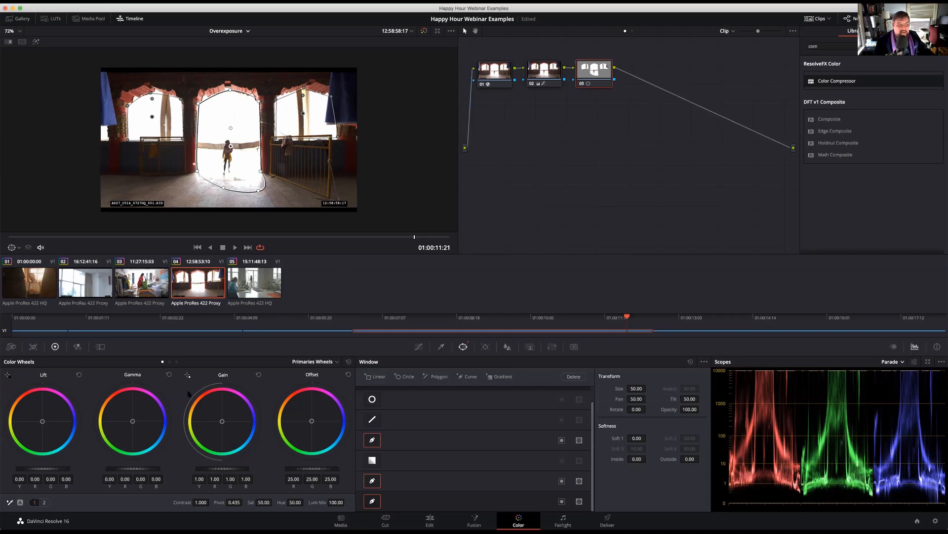
Darken the windowed openings on node 03 with a Gain of 0.44 and a Gamma of 0.01
drag(222, 468, 153, 465)
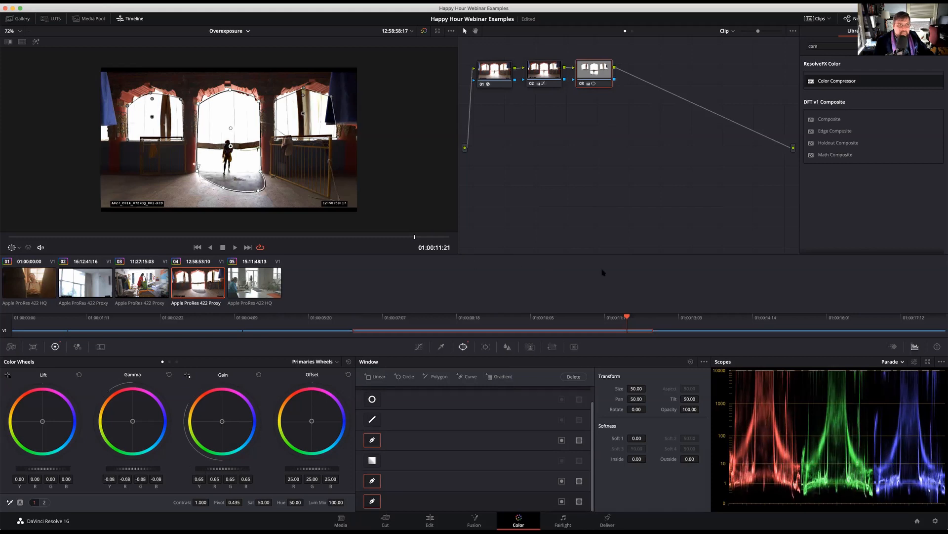
drag(120, 468, 122, 471)
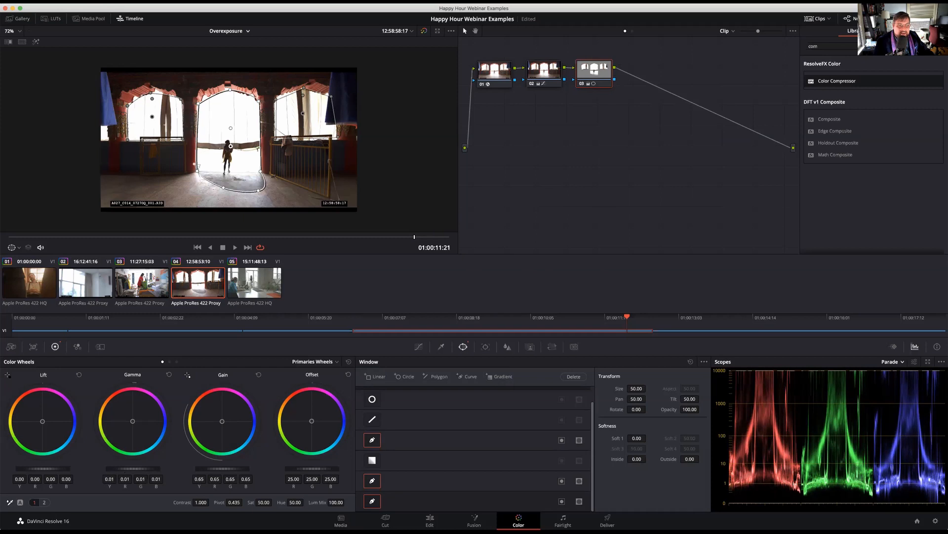
drag(223, 468, 180, 468)
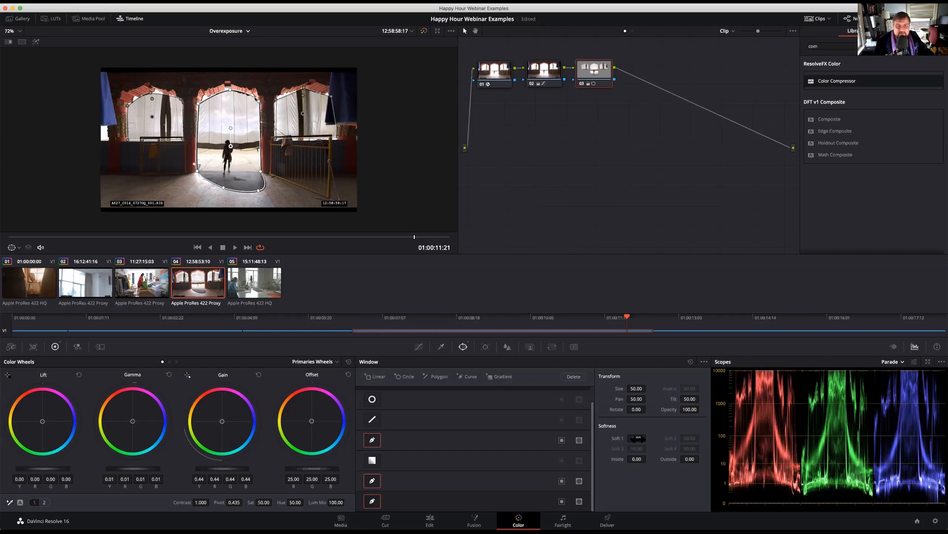
Set the central window's Outside softness to 1.76 and reshape its lower outline and softness points around the doorway and floor
drag(690, 459, 699, 458)
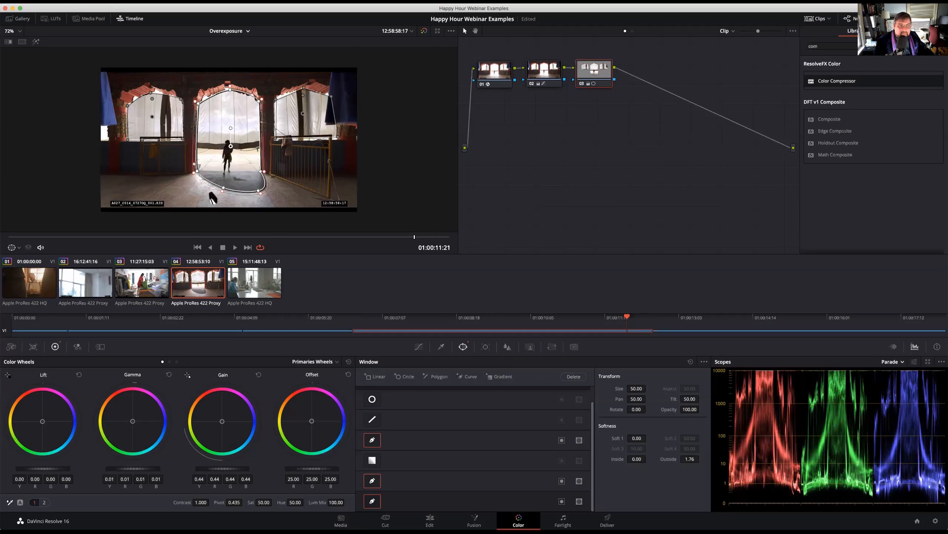
drag(222, 191, 179, 181)
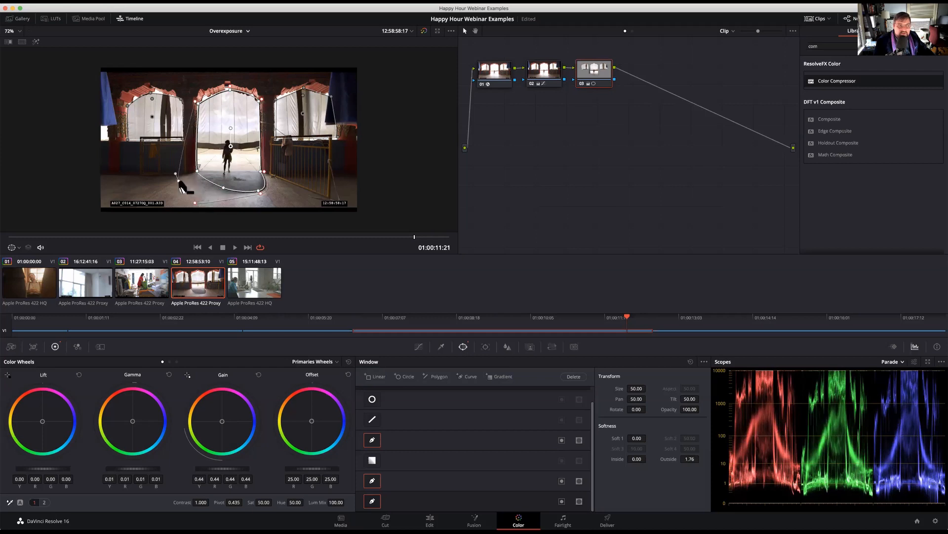
drag(267, 194, 277, 206)
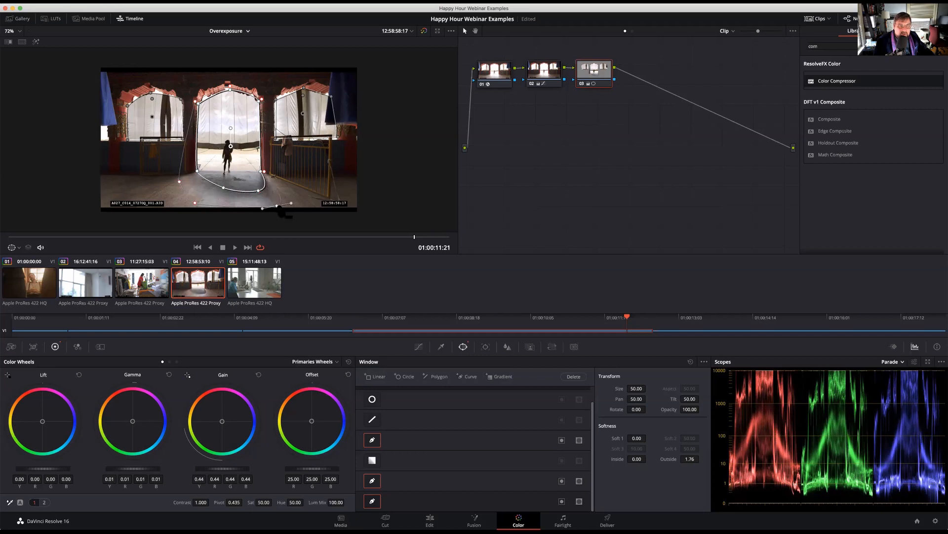
mouse_move(265, 171)
mouse_down()
mouse_move(224, 178)
mouse_move(203, 167)
mouse_move(259, 166)
mouse_up()
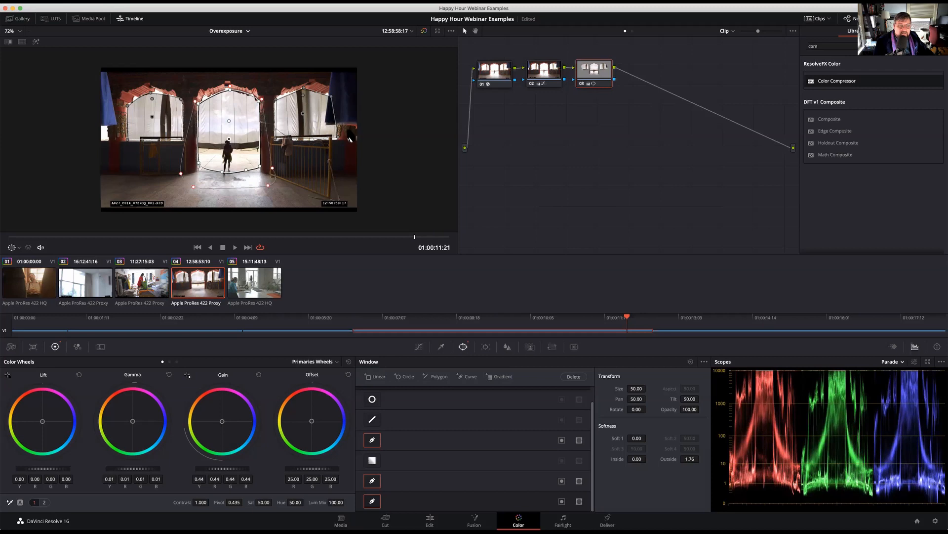
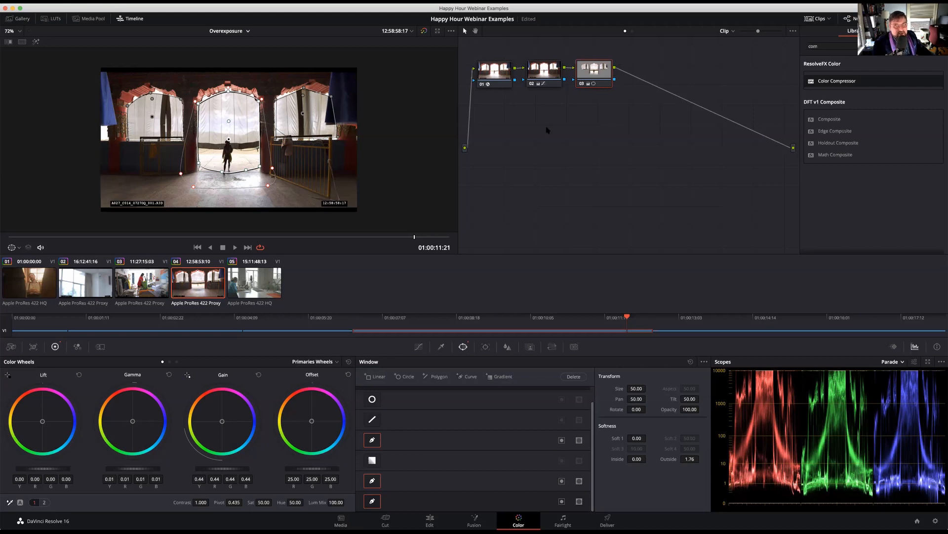
Reset the node grade on node 03 to discard its windows and primary adjustments
right_click(605, 74)
click(621, 79)
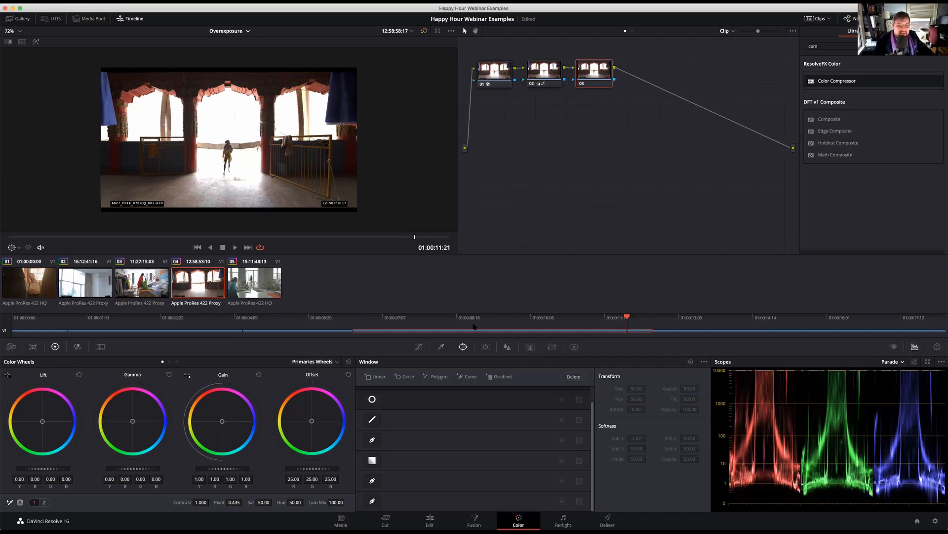
Key the bright openings on node 03 with a luminance qualifier, Low 71.9 and Low Soft 21.6, checking the matte with the highlight view
click(441, 347)
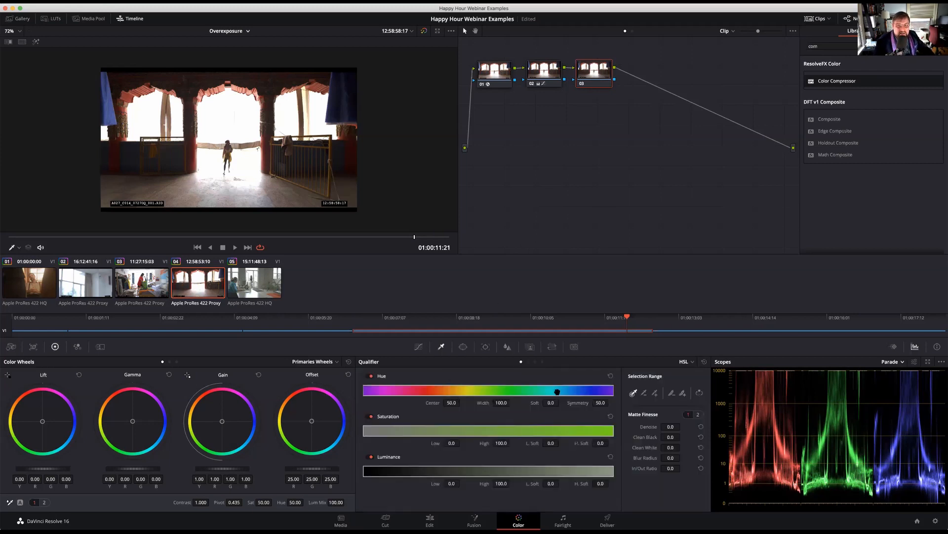
click(535, 362)
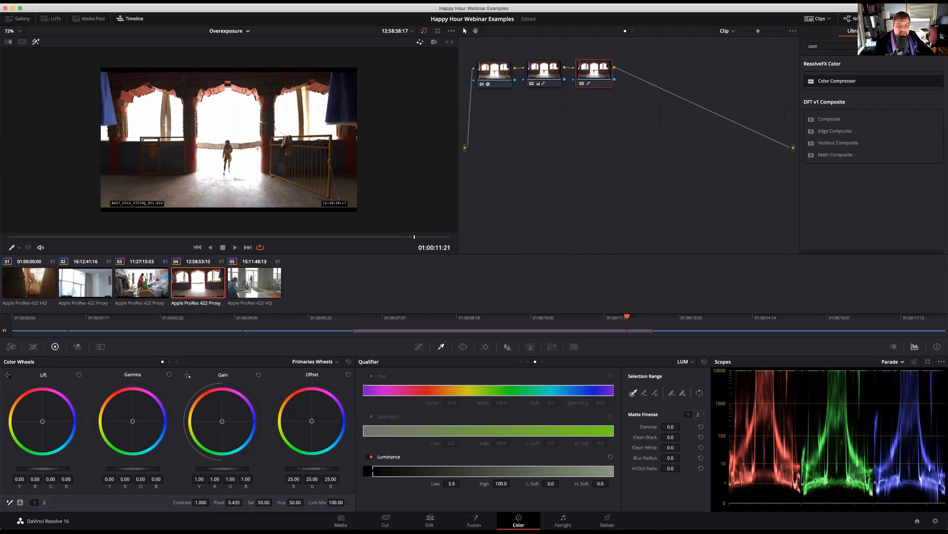
drag(373, 470, 555, 467)
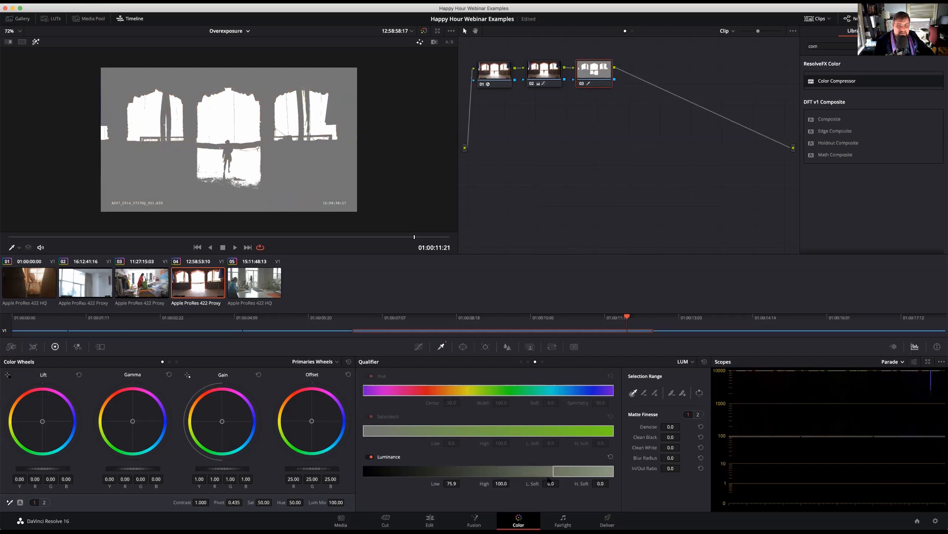
mouse_move(553, 469)
mouse_down()
mouse_move(530, 469)
mouse_move(544, 471)
mouse_up()
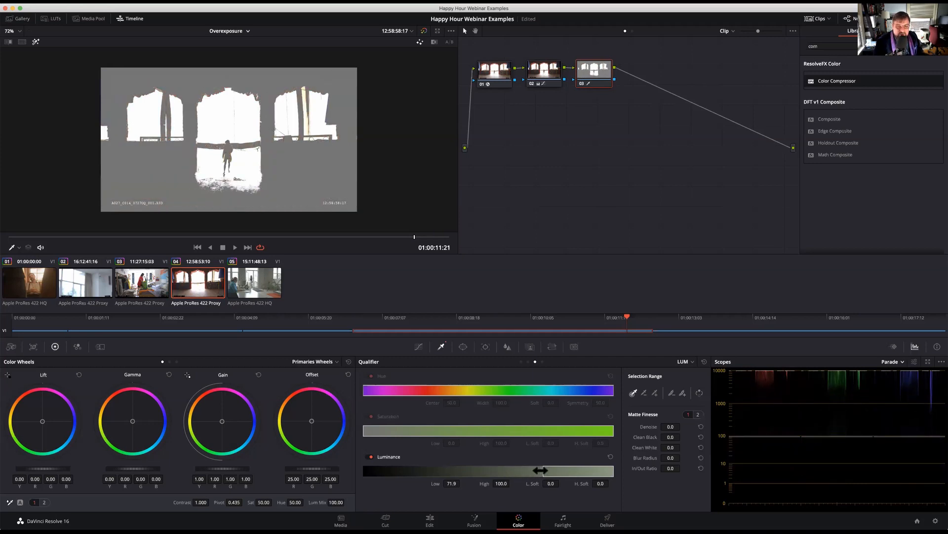
drag(538, 470, 572, 470)
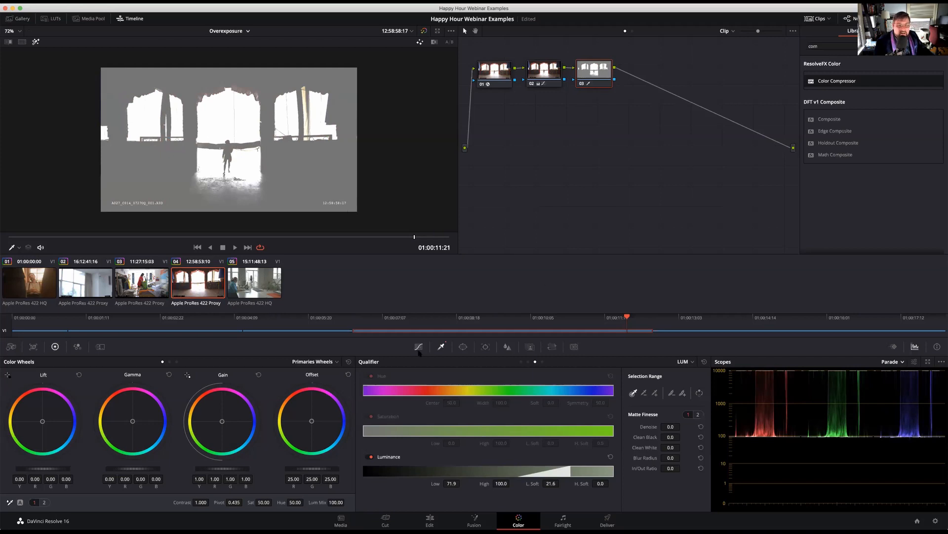
click(36, 41)
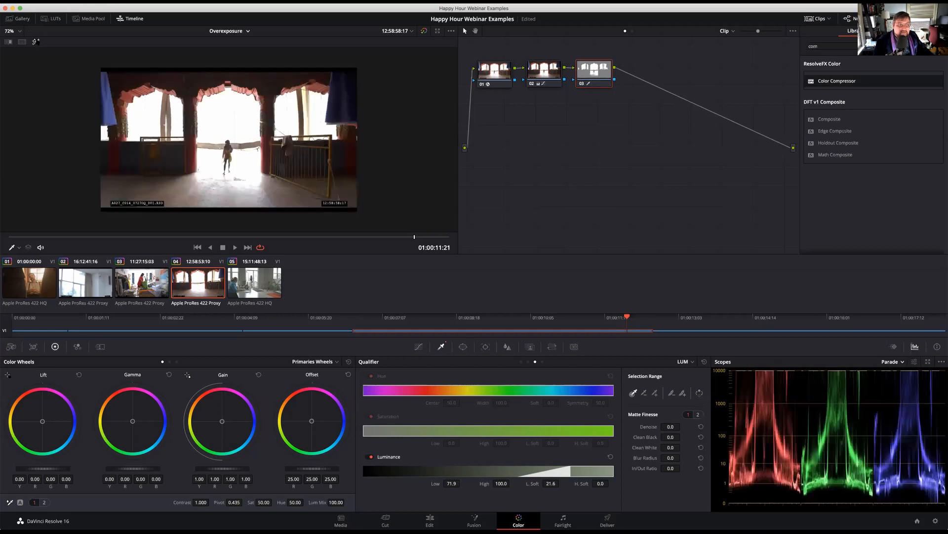
Try darkening the keyed highlights with a Gain of 0.46, review an earlier frame, and reset node 03
drag(223, 468, 195, 469)
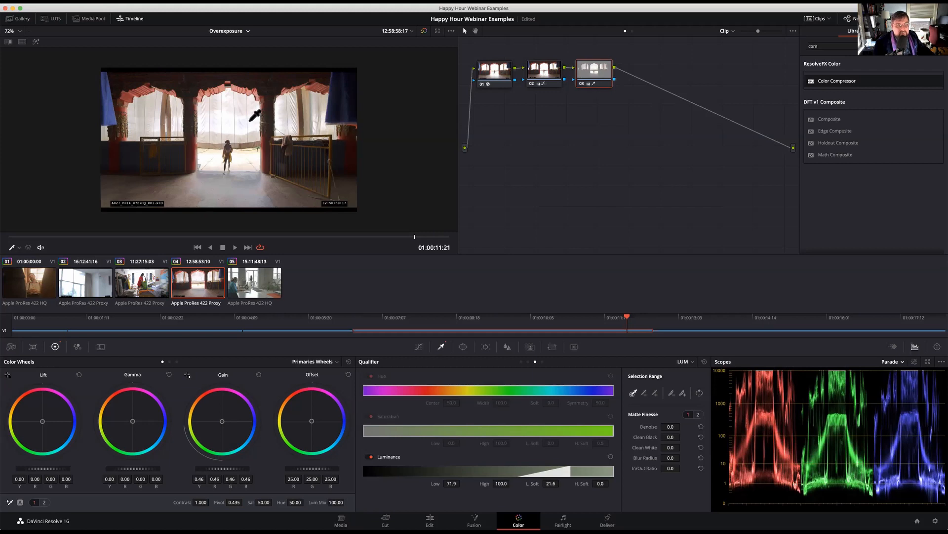
drag(390, 238, 332, 225)
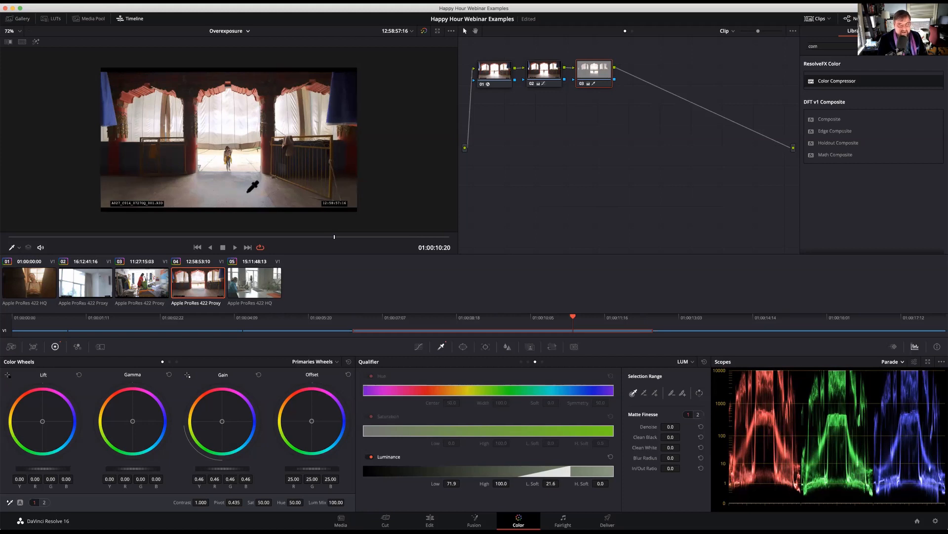
right_click(596, 75)
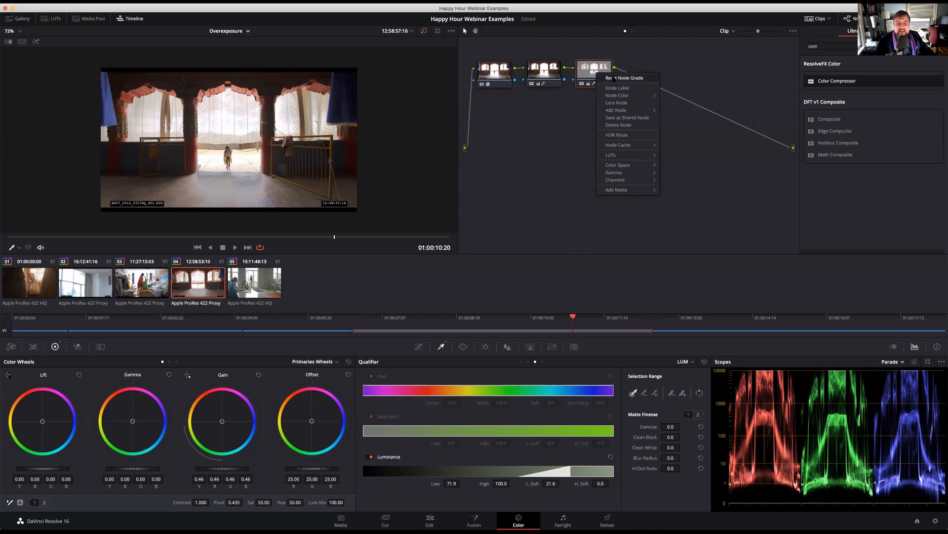
click(613, 77)
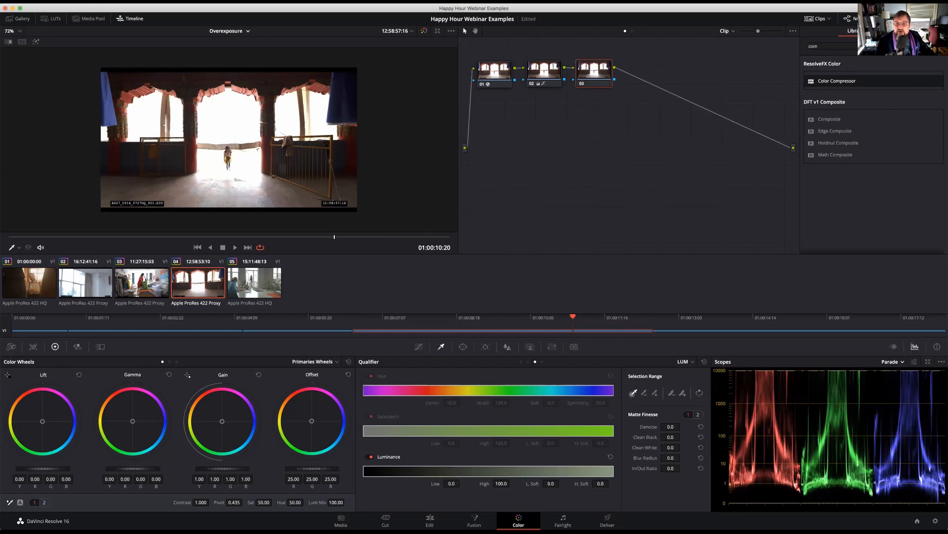
Clear the effects search, try a Gamut Mapping effect on node 03, view its Gamma options, and reset the node
click(895, 19)
click(896, 18)
click(937, 46)
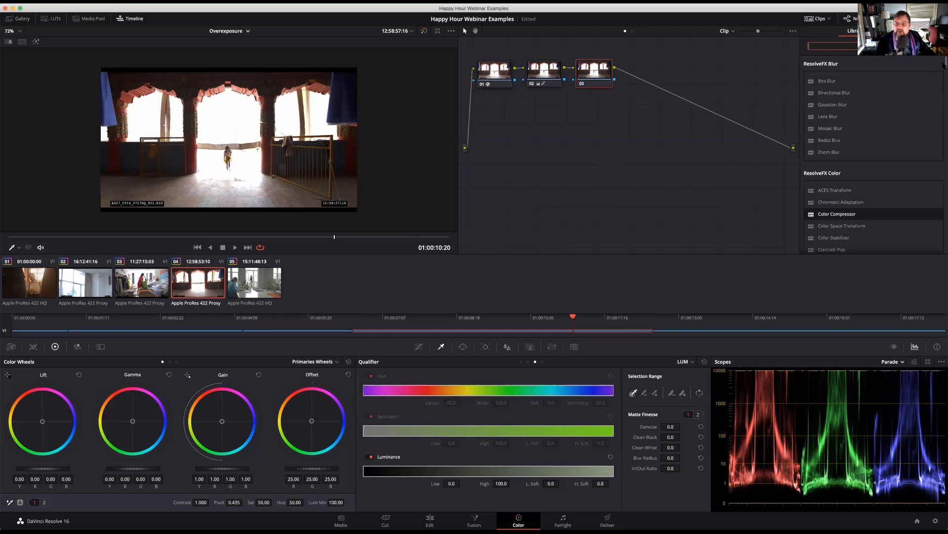
scroll(874, 148, down, 5)
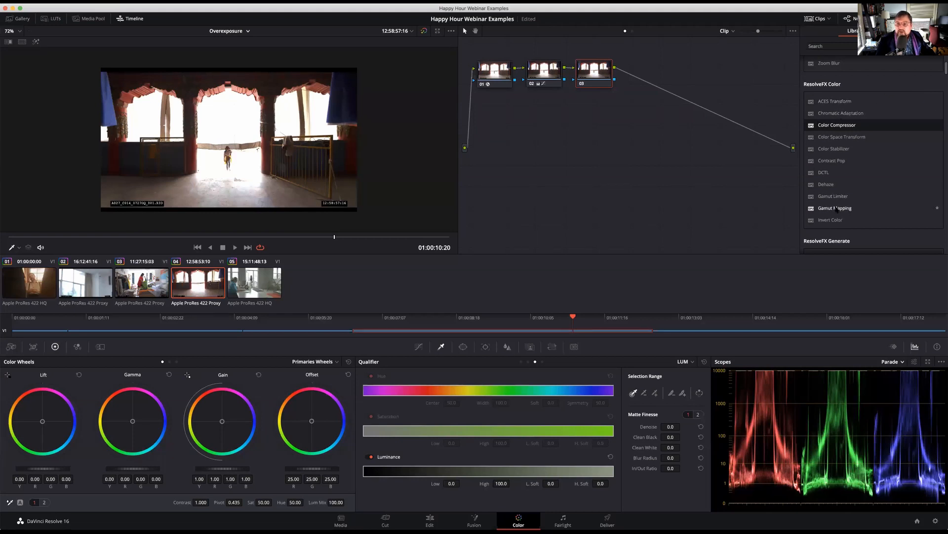
drag(837, 209, 590, 75)
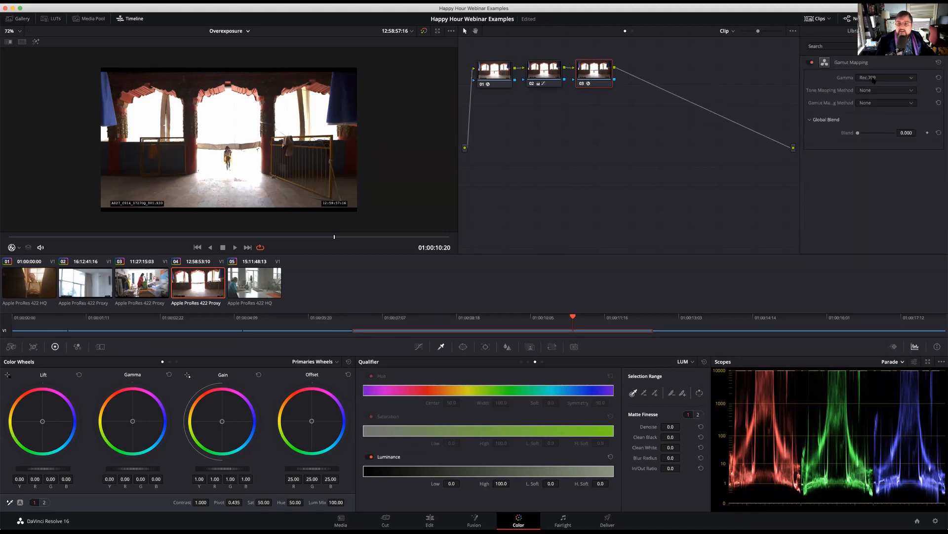
click(874, 79)
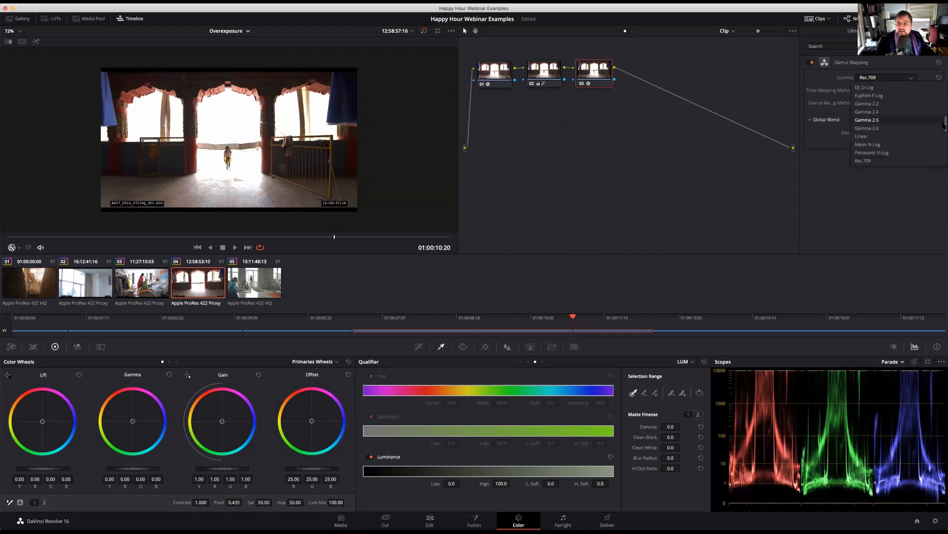
click(791, 114)
right_click(604, 76)
click(624, 77)
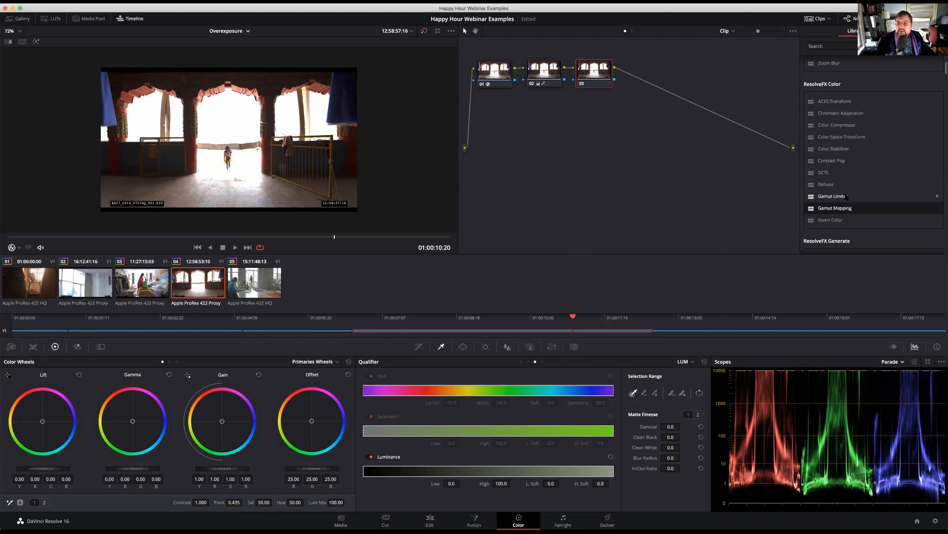
Try a Color Space Transform effect on node 03 and reset the node
drag(844, 141, 591, 73)
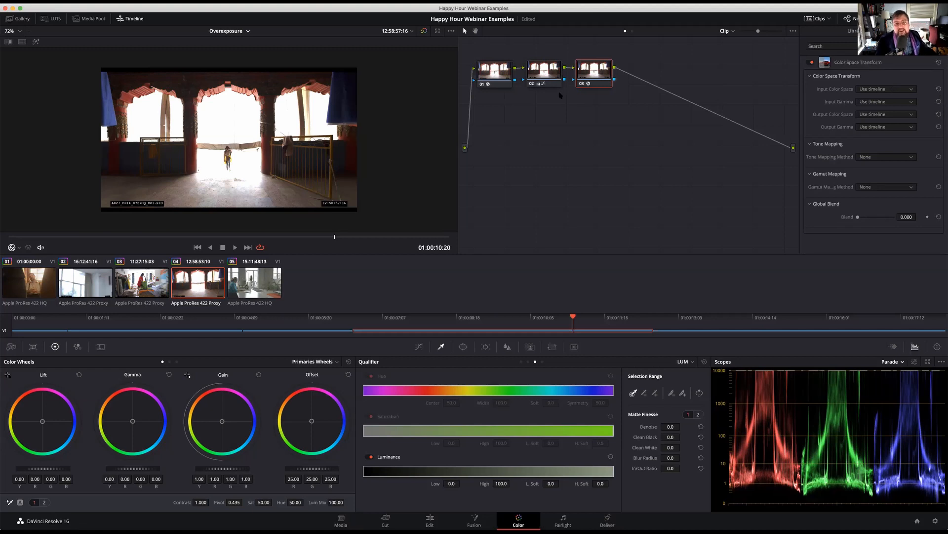
right_click(598, 73)
click(613, 78)
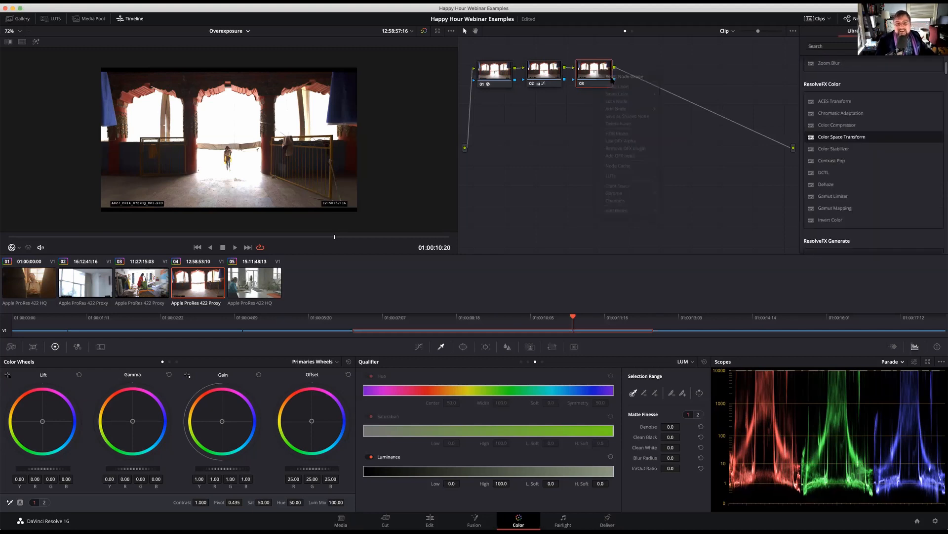
Set the Tone Mapping Method of node 01's Color Space Transform to Simple
click(496, 72)
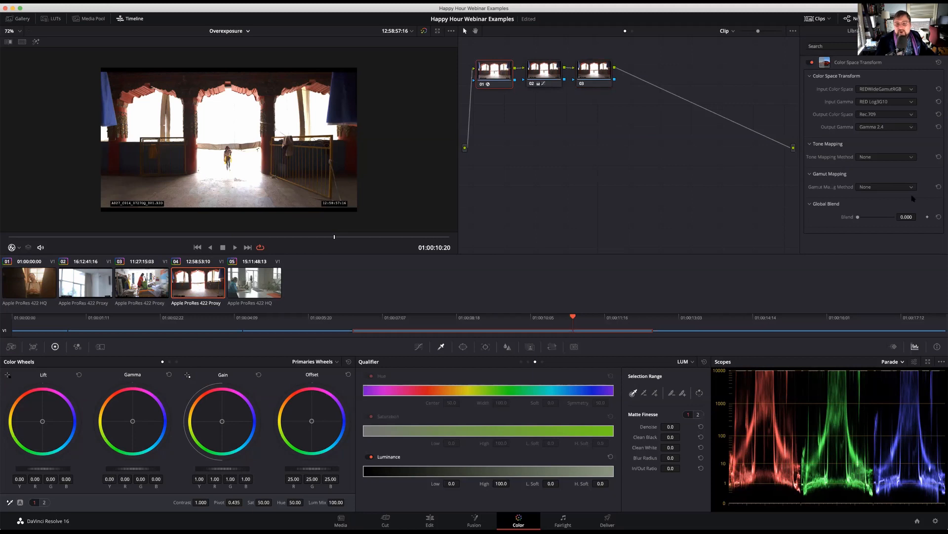
click(882, 158)
click(824, 148)
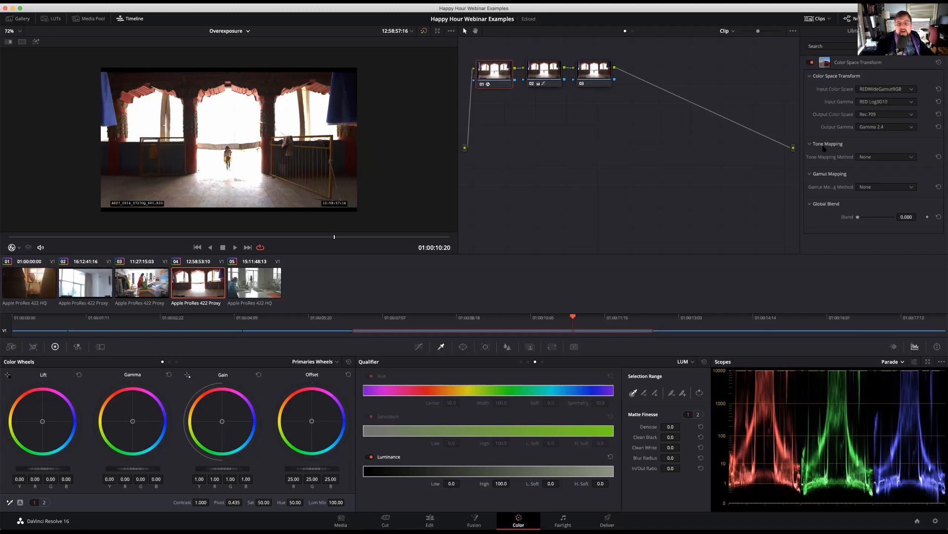
click(876, 157)
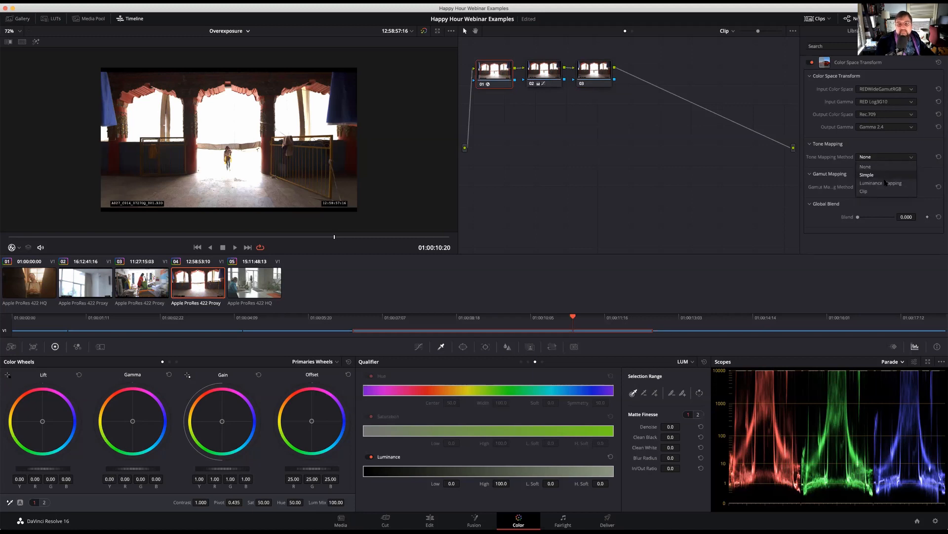
click(884, 176)
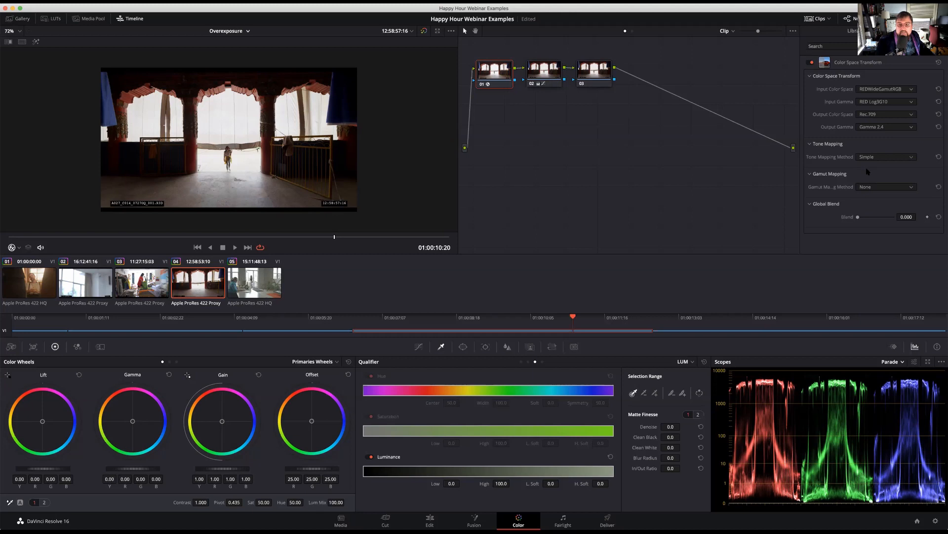
Try Saturation Mapping as node 01's gamut mapping method and return it to None
click(873, 189)
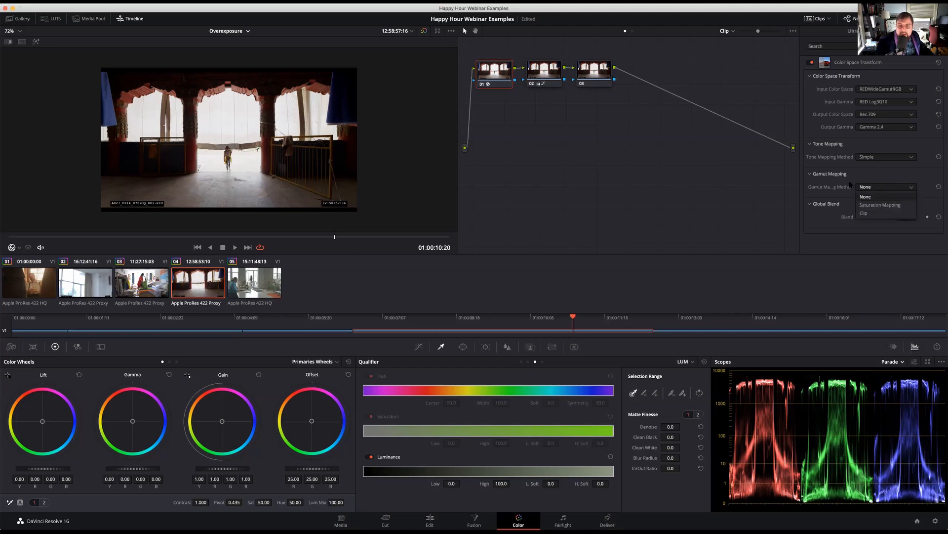
click(879, 205)
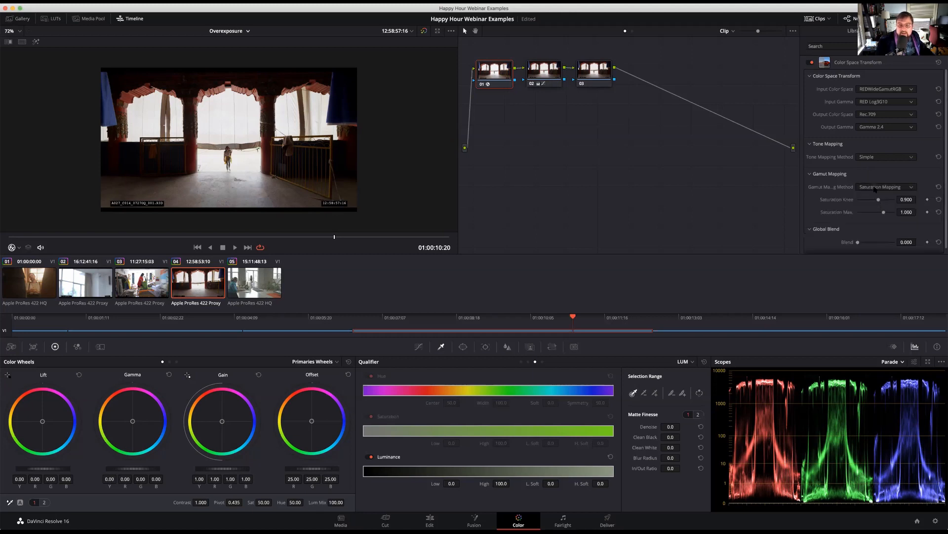
click(875, 189)
click(876, 196)
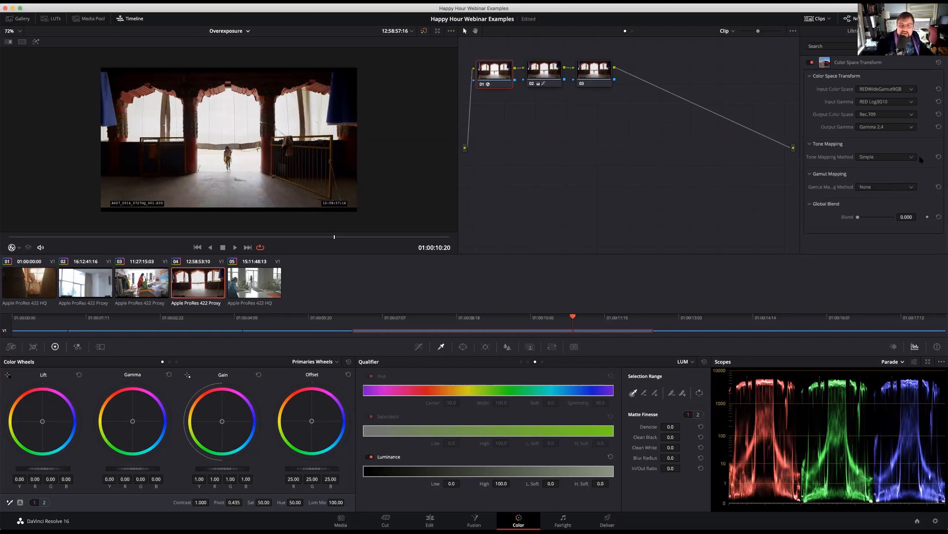
Switch node 01's tone mapping to Luminance Mapping with a custom maximum input of 1874 nits and a custom maximum output of 100 nits
click(888, 157)
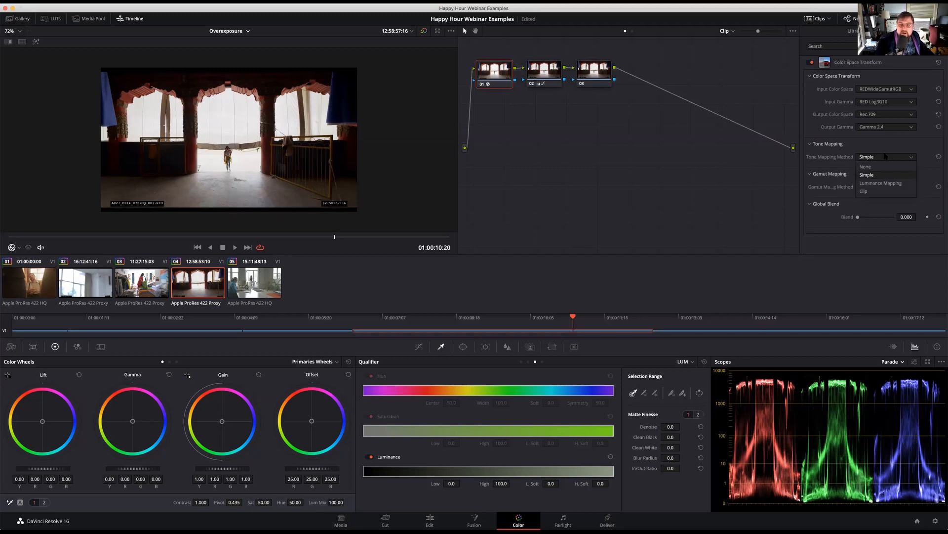
click(888, 182)
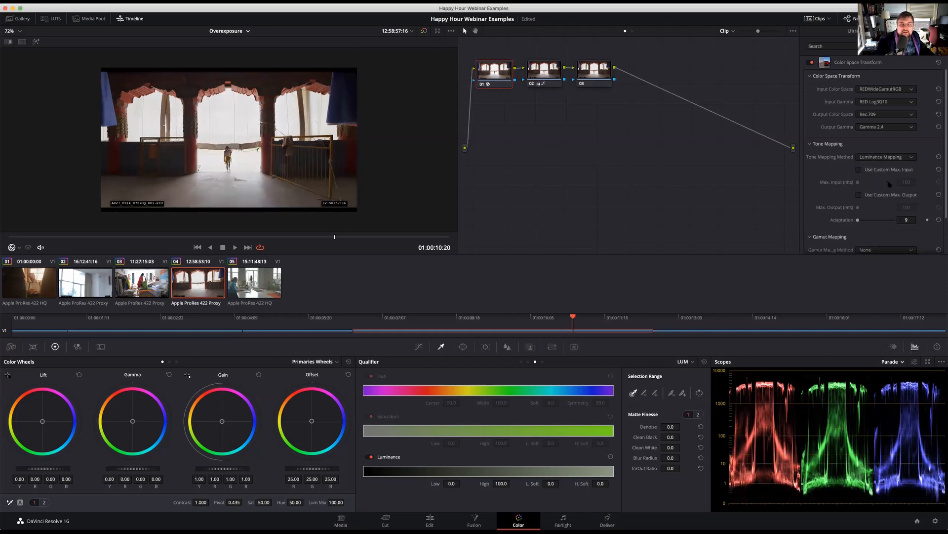
click(859, 170)
drag(859, 182, 865, 184)
click(860, 195)
mouse_move(858, 208)
mouse_down()
mouse_move(880, 208)
mouse_move(843, 209)
mouse_up()
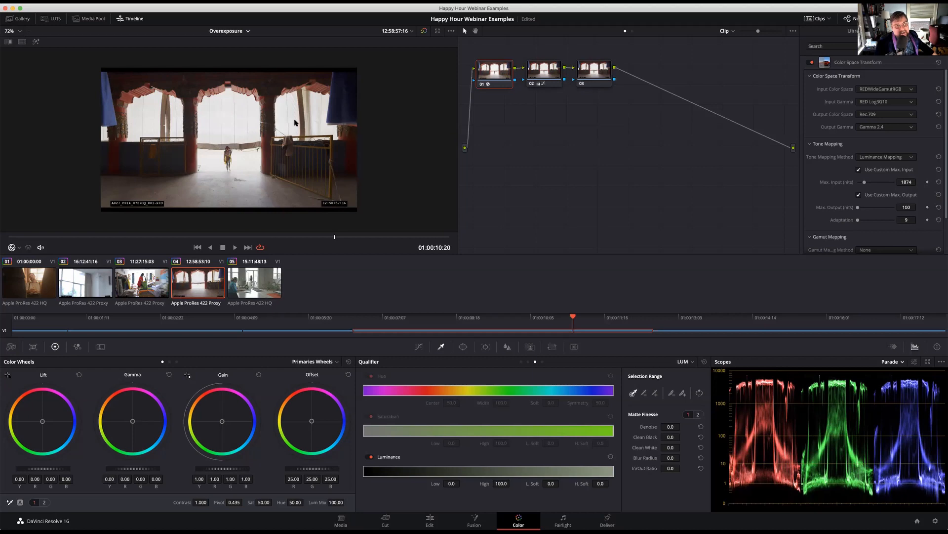
Reshape node 02's custom curve by raising the shadow point, lowering the highlight point and shifting the lower midtone point slightly toward the highlights
click(542, 67)
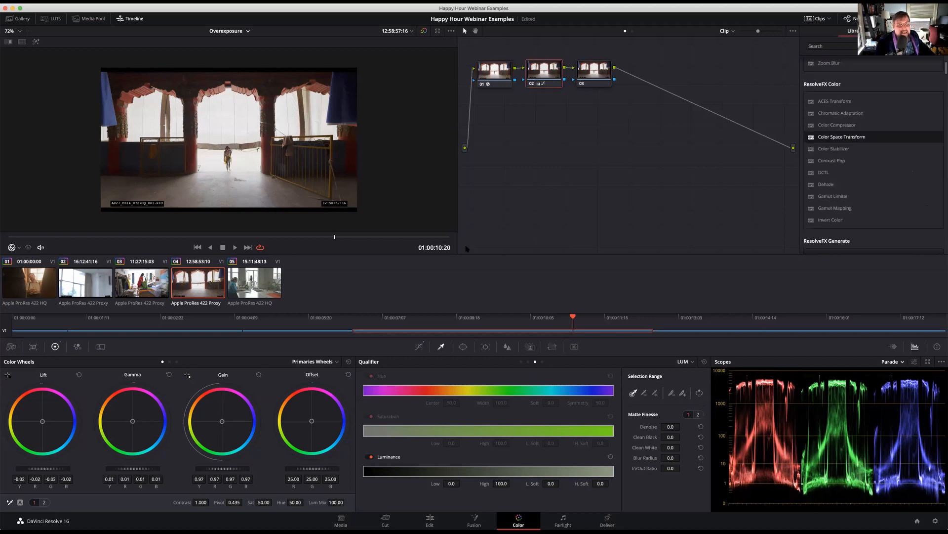
click(419, 347)
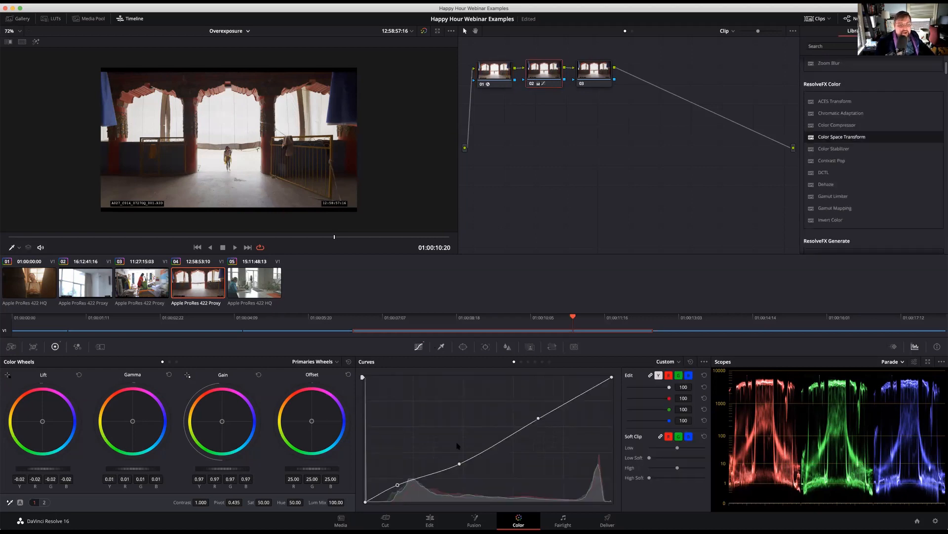
drag(398, 485, 398, 482)
drag(541, 420, 547, 424)
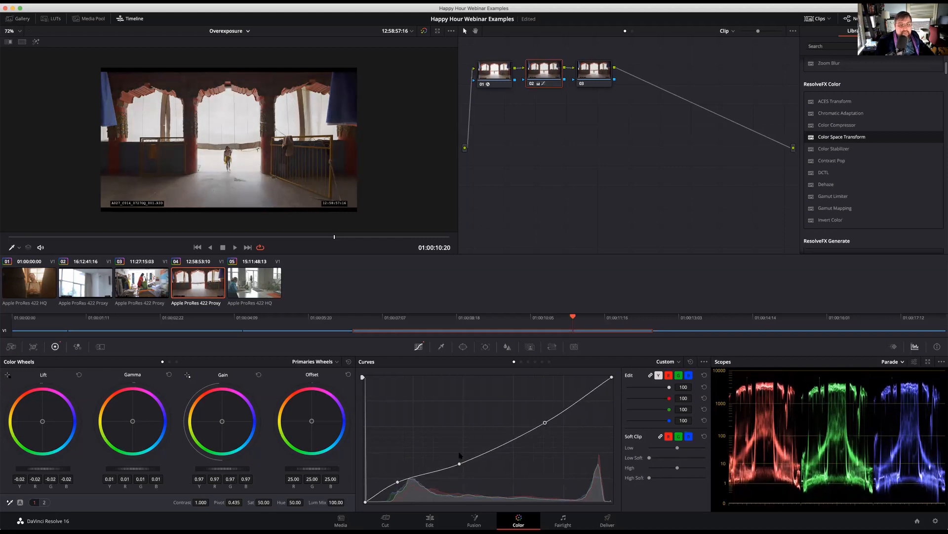
drag(460, 465, 464, 463)
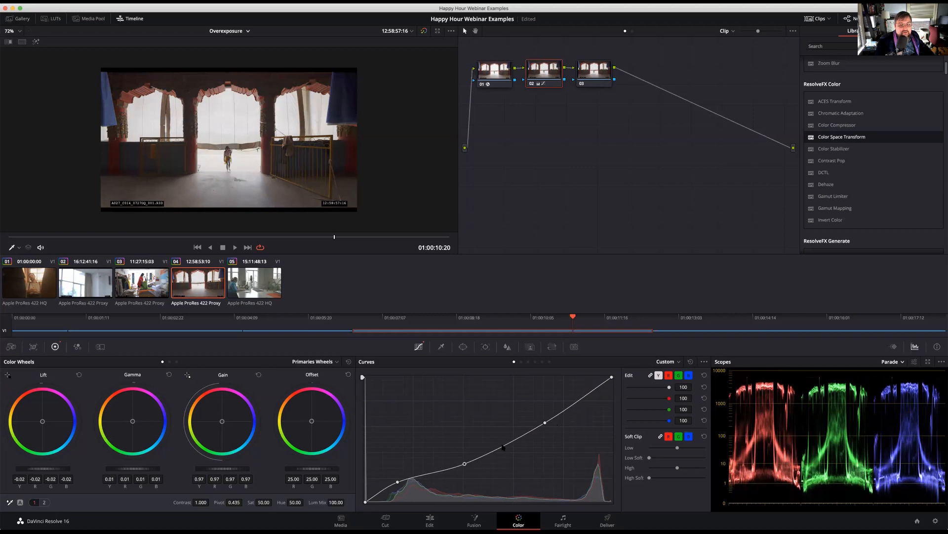
Add a midtone point and a deep-shadow point to node 02's custom curve, lower the shadows slightly, and review the grade across the clip
drag(503, 447, 506, 447)
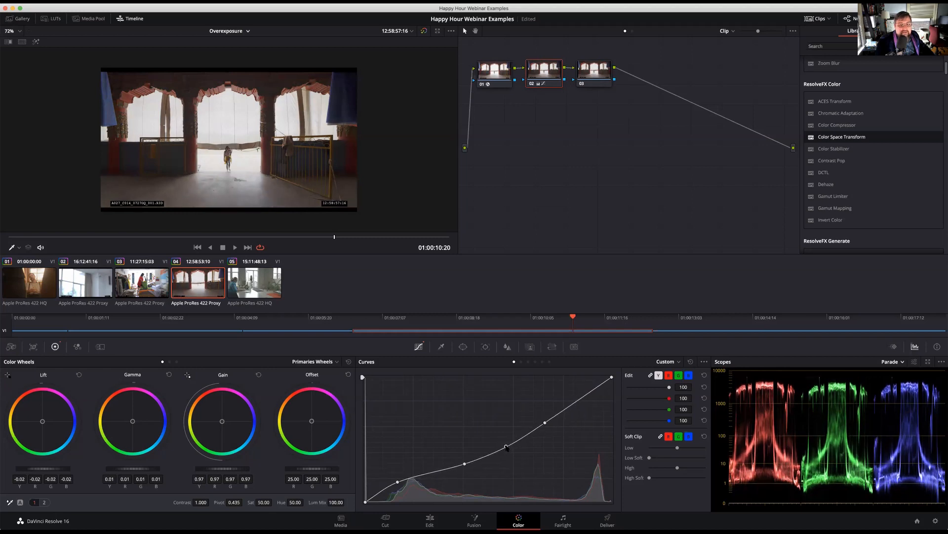
drag(398, 483, 382, 495)
click(380, 493)
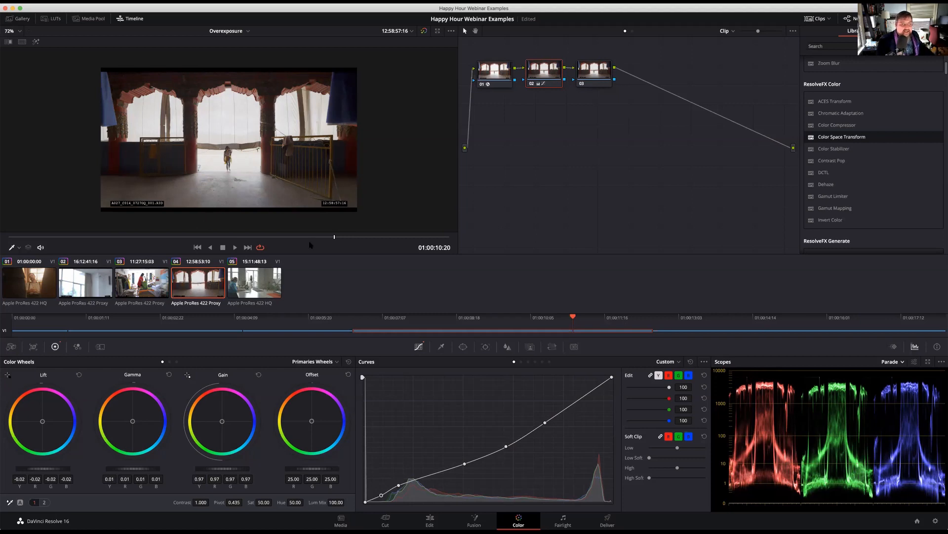
drag(310, 237, 473, 272)
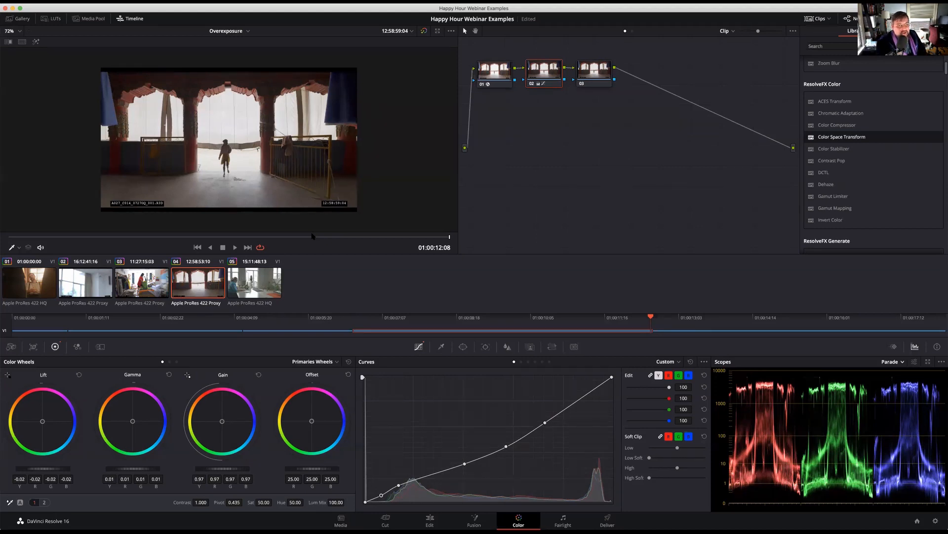
Open clip 05, play and scrub through it to judge the exposure, and test a slight gain adjustment on node 02
click(259, 287)
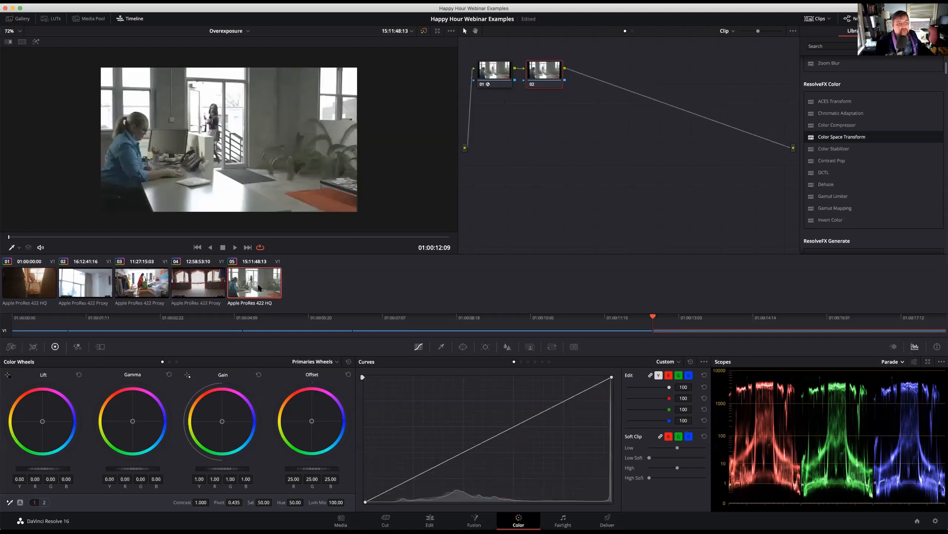
key(space)
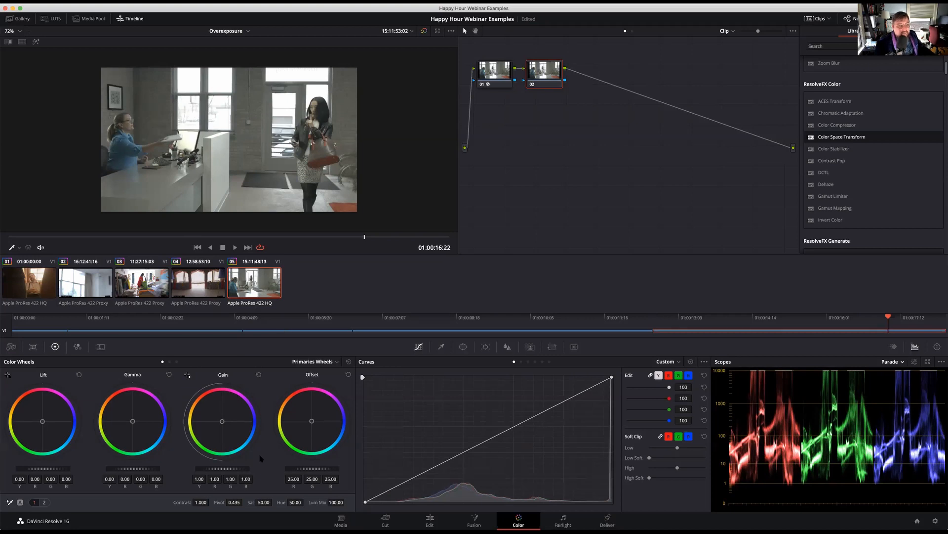
mouse_move(222, 469)
mouse_down()
mouse_move(199, 468)
mouse_move(223, 469)
mouse_up()
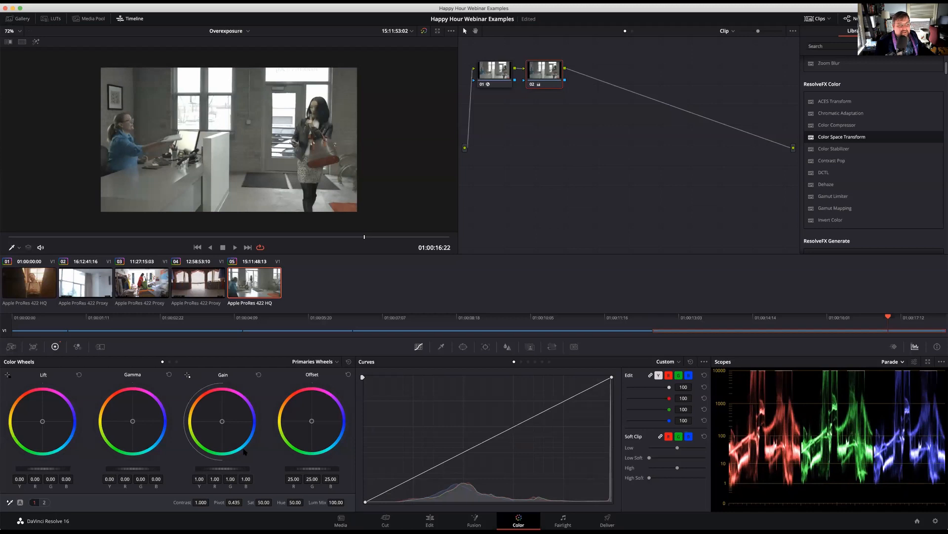
drag(363, 238, 351, 253)
key(space)
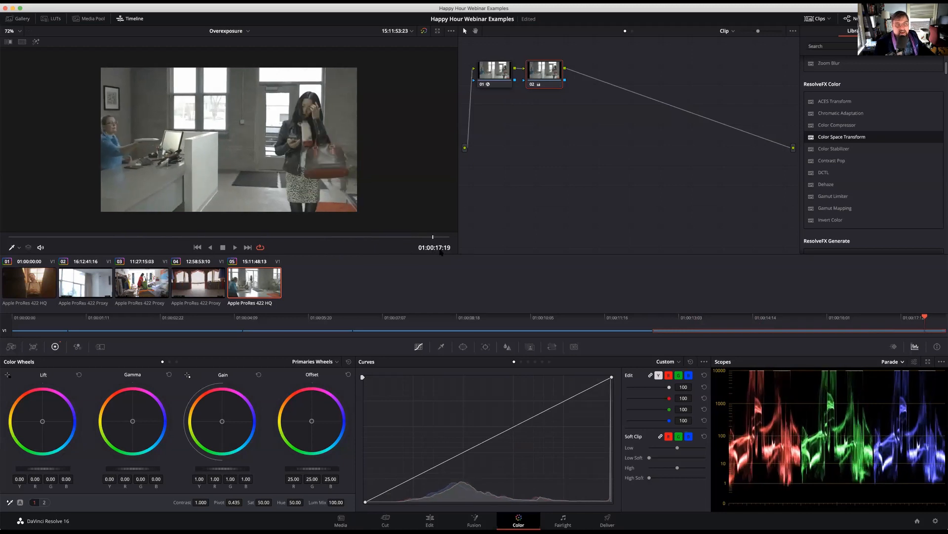
drag(287, 243, 334, 247)
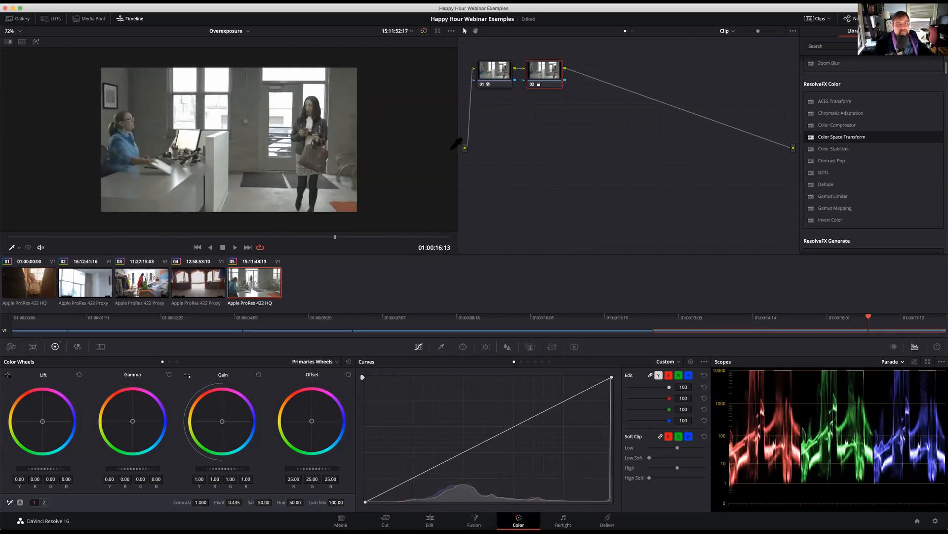
Set the tone mapping method of node 01's Color Space Transform to Simple on clip 05
click(492, 83)
click(885, 157)
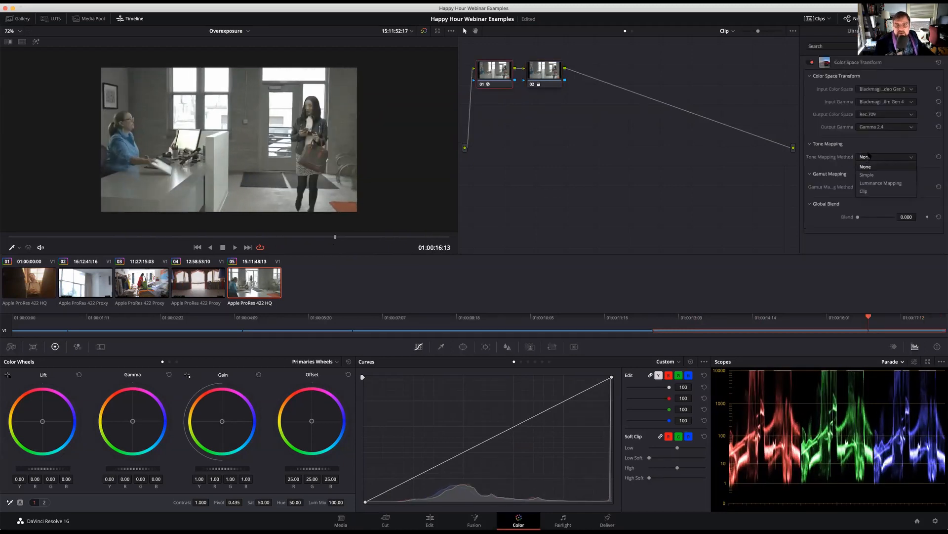
click(872, 175)
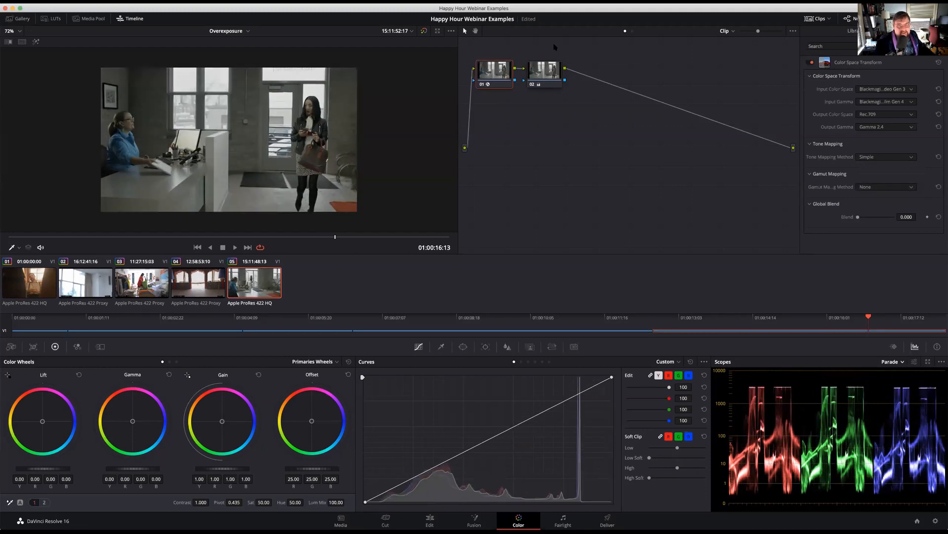
Raise the lower midtones on node 02's custom curve, add an upper-midtone point, and ease the lower-midtone point down slightly
click(540, 63)
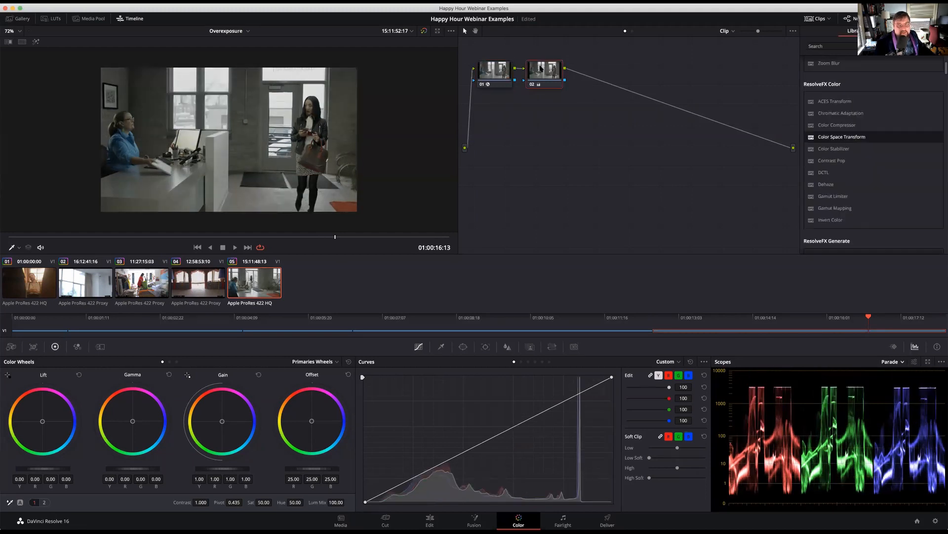
drag(516, 426, 440, 442)
click(515, 415)
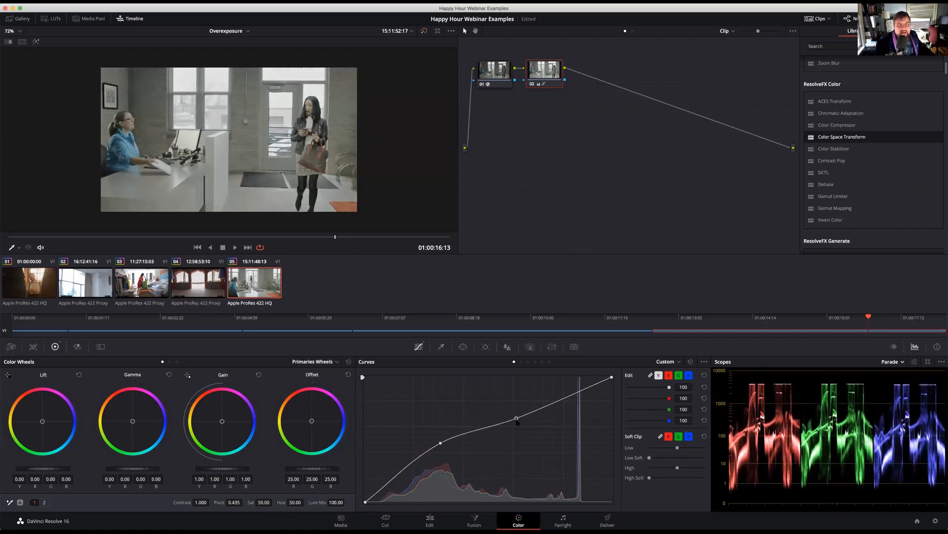
drag(441, 444, 440, 447)
Add a shadow point to node 02's custom curve, lower the lower-midtone point slightly, and review the grade across clip 05
click(406, 475)
drag(407, 478, 404, 476)
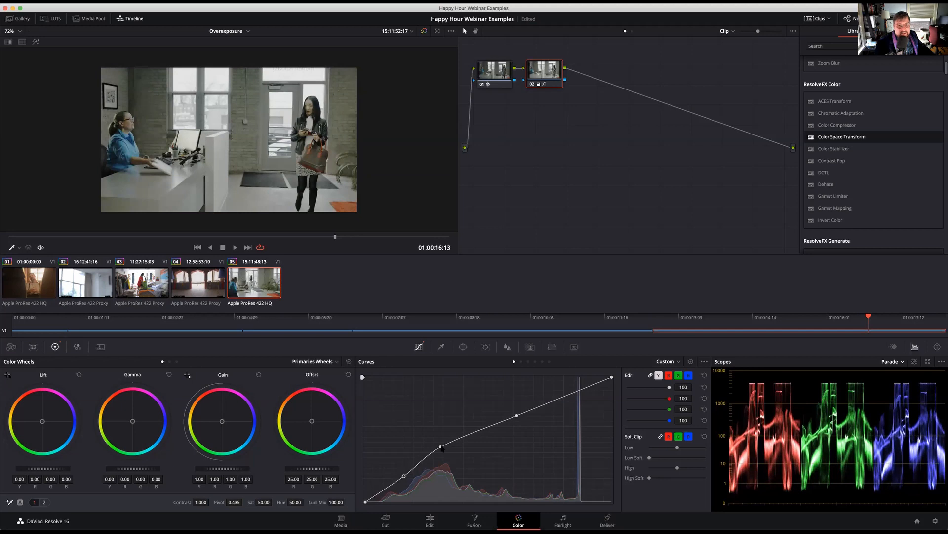
drag(440, 447, 441, 449)
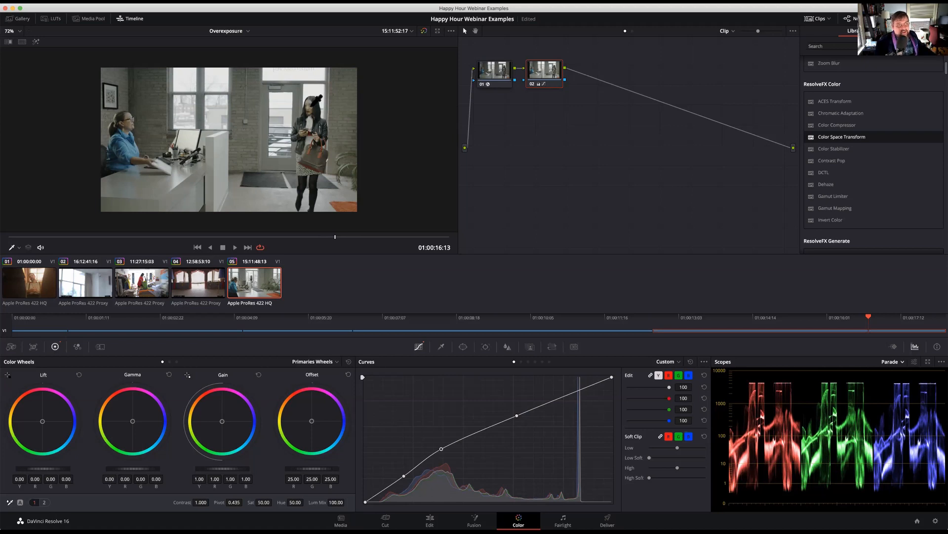
key(space)
drag(314, 236, 64, 229)
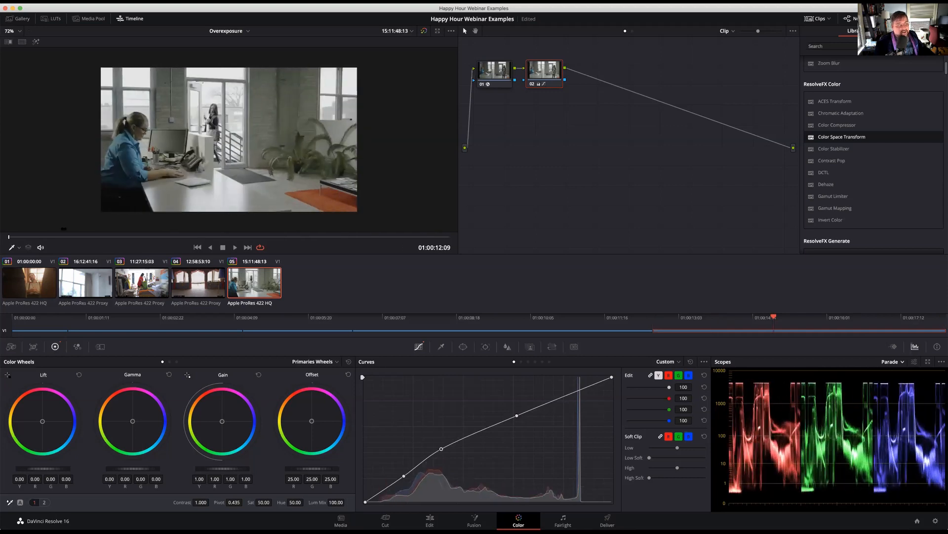